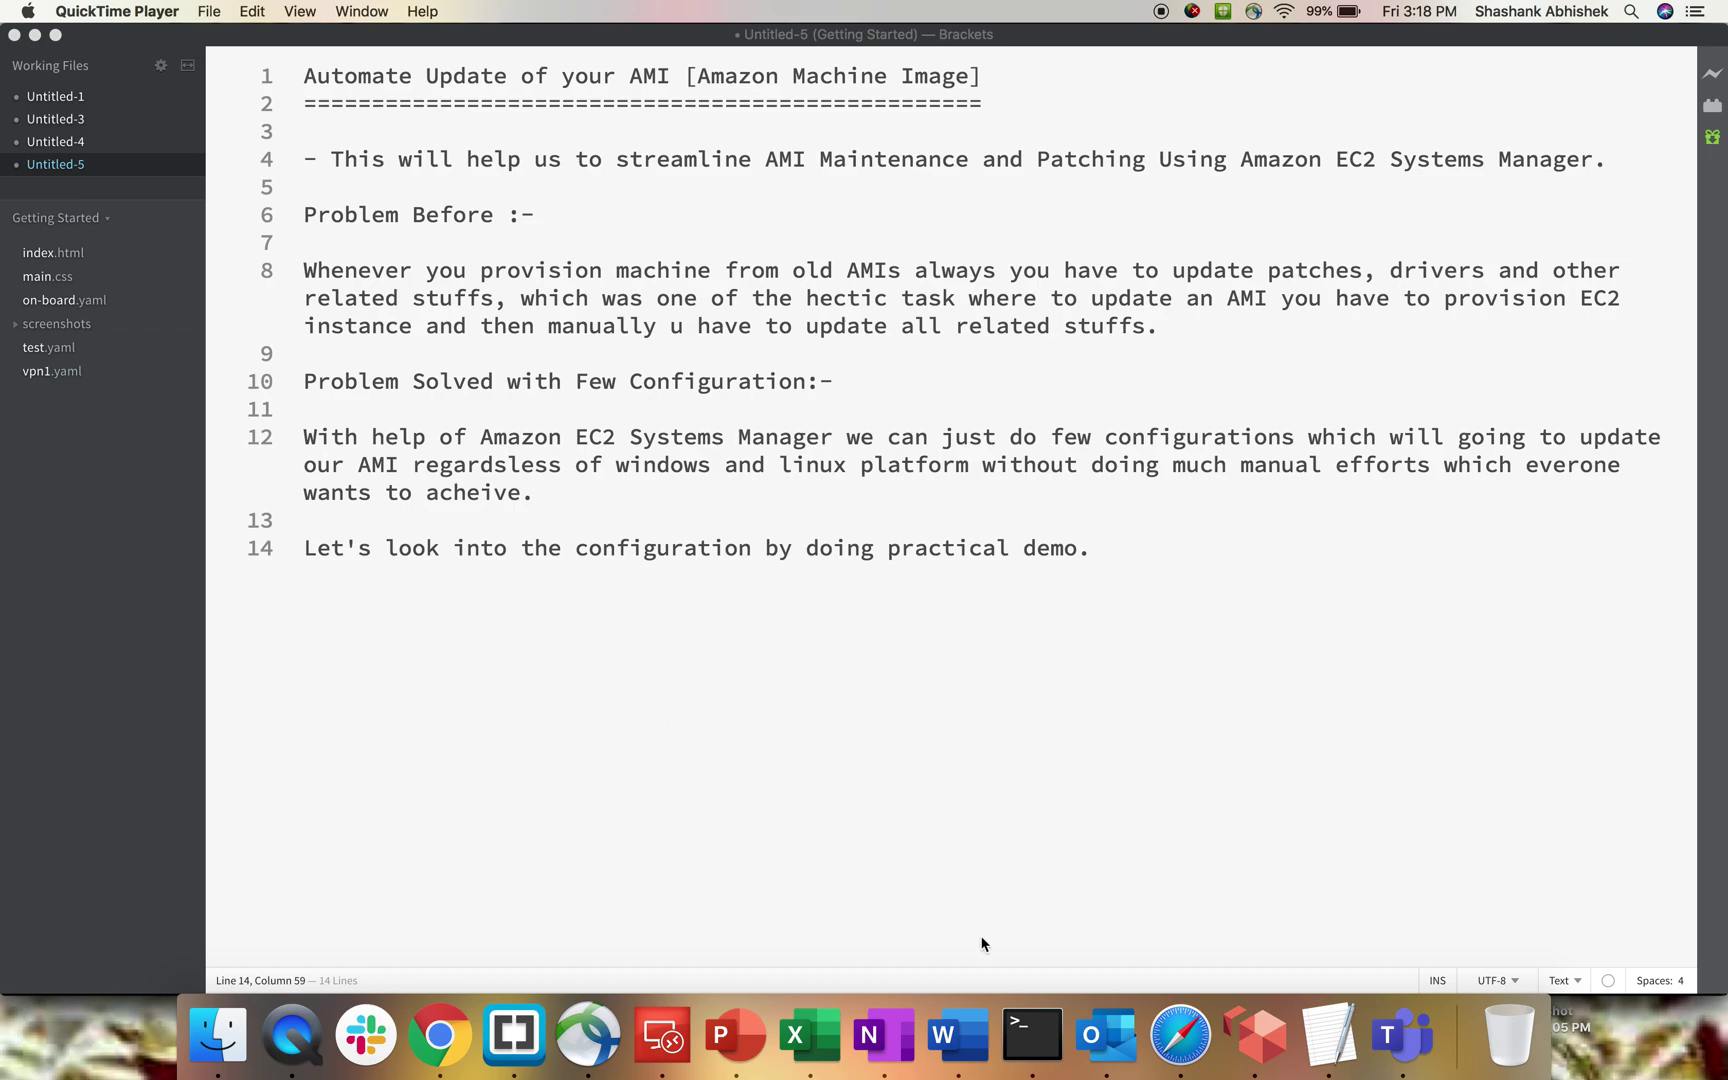
Switch to Safari and examine the details of the tesami AMI in the EC2 console, including its creation date.
click(1200, 1032)
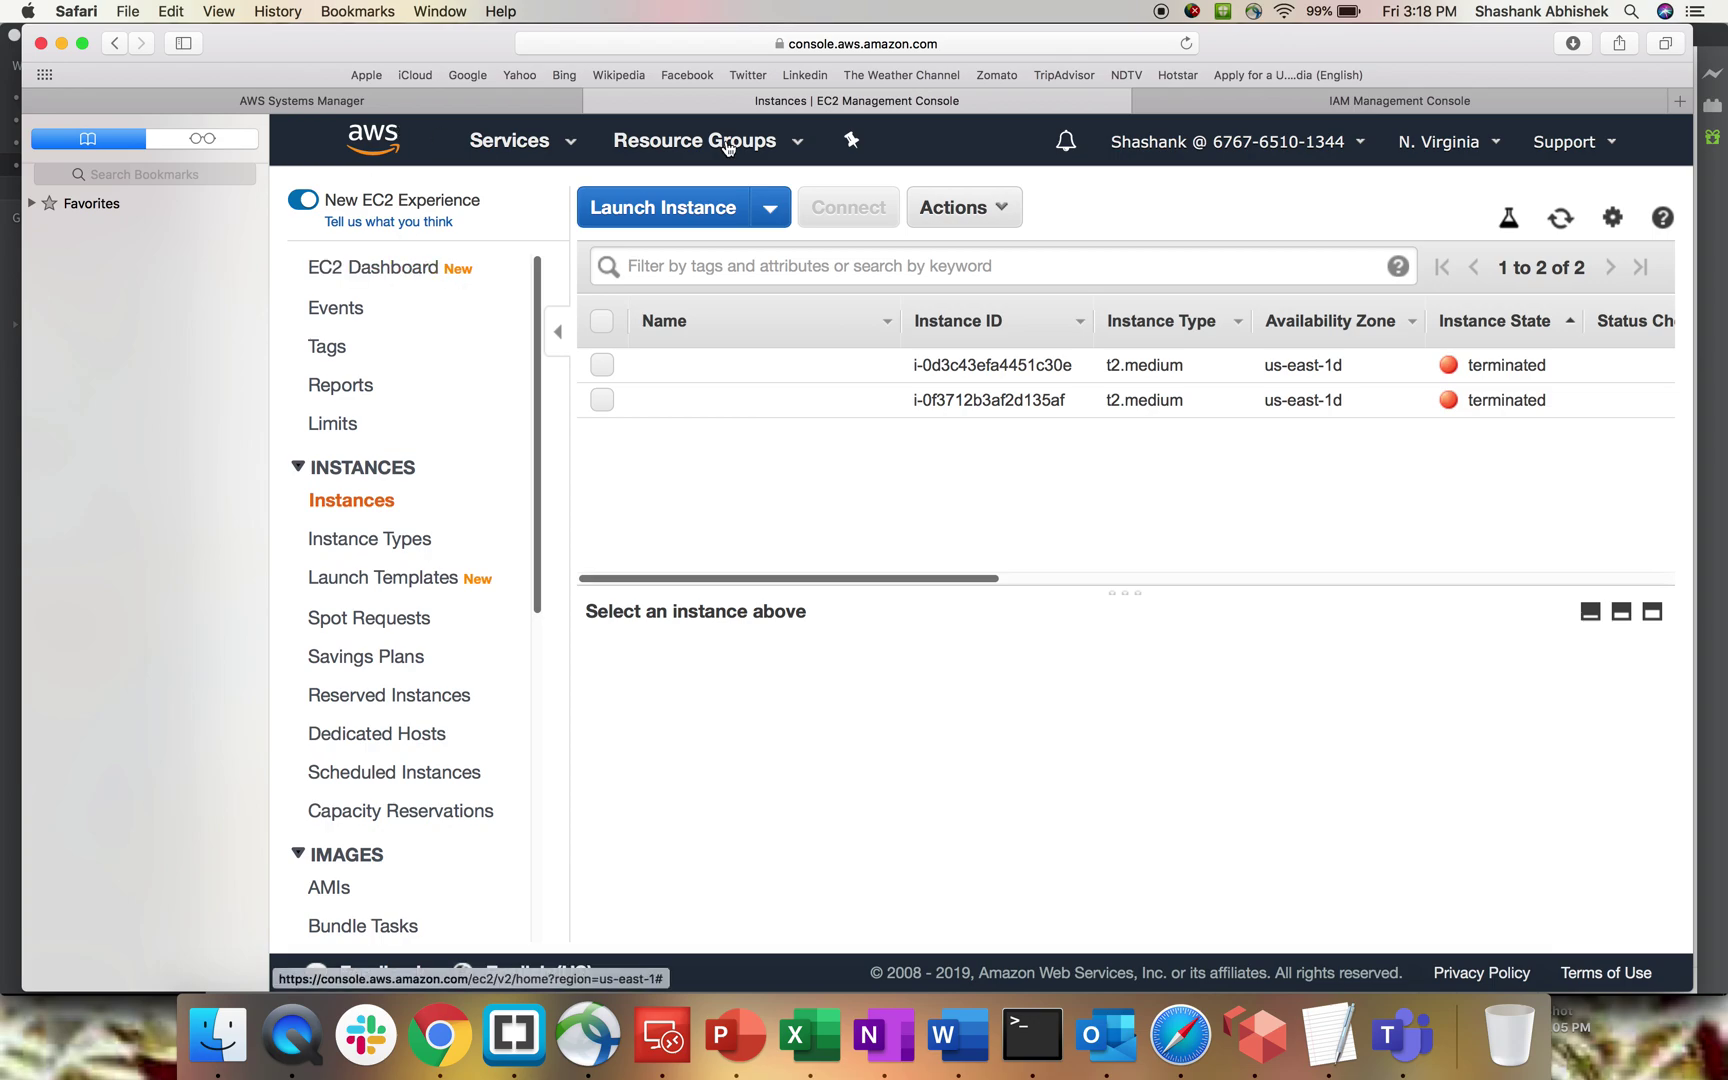
scroll(360, 690, down, 4)
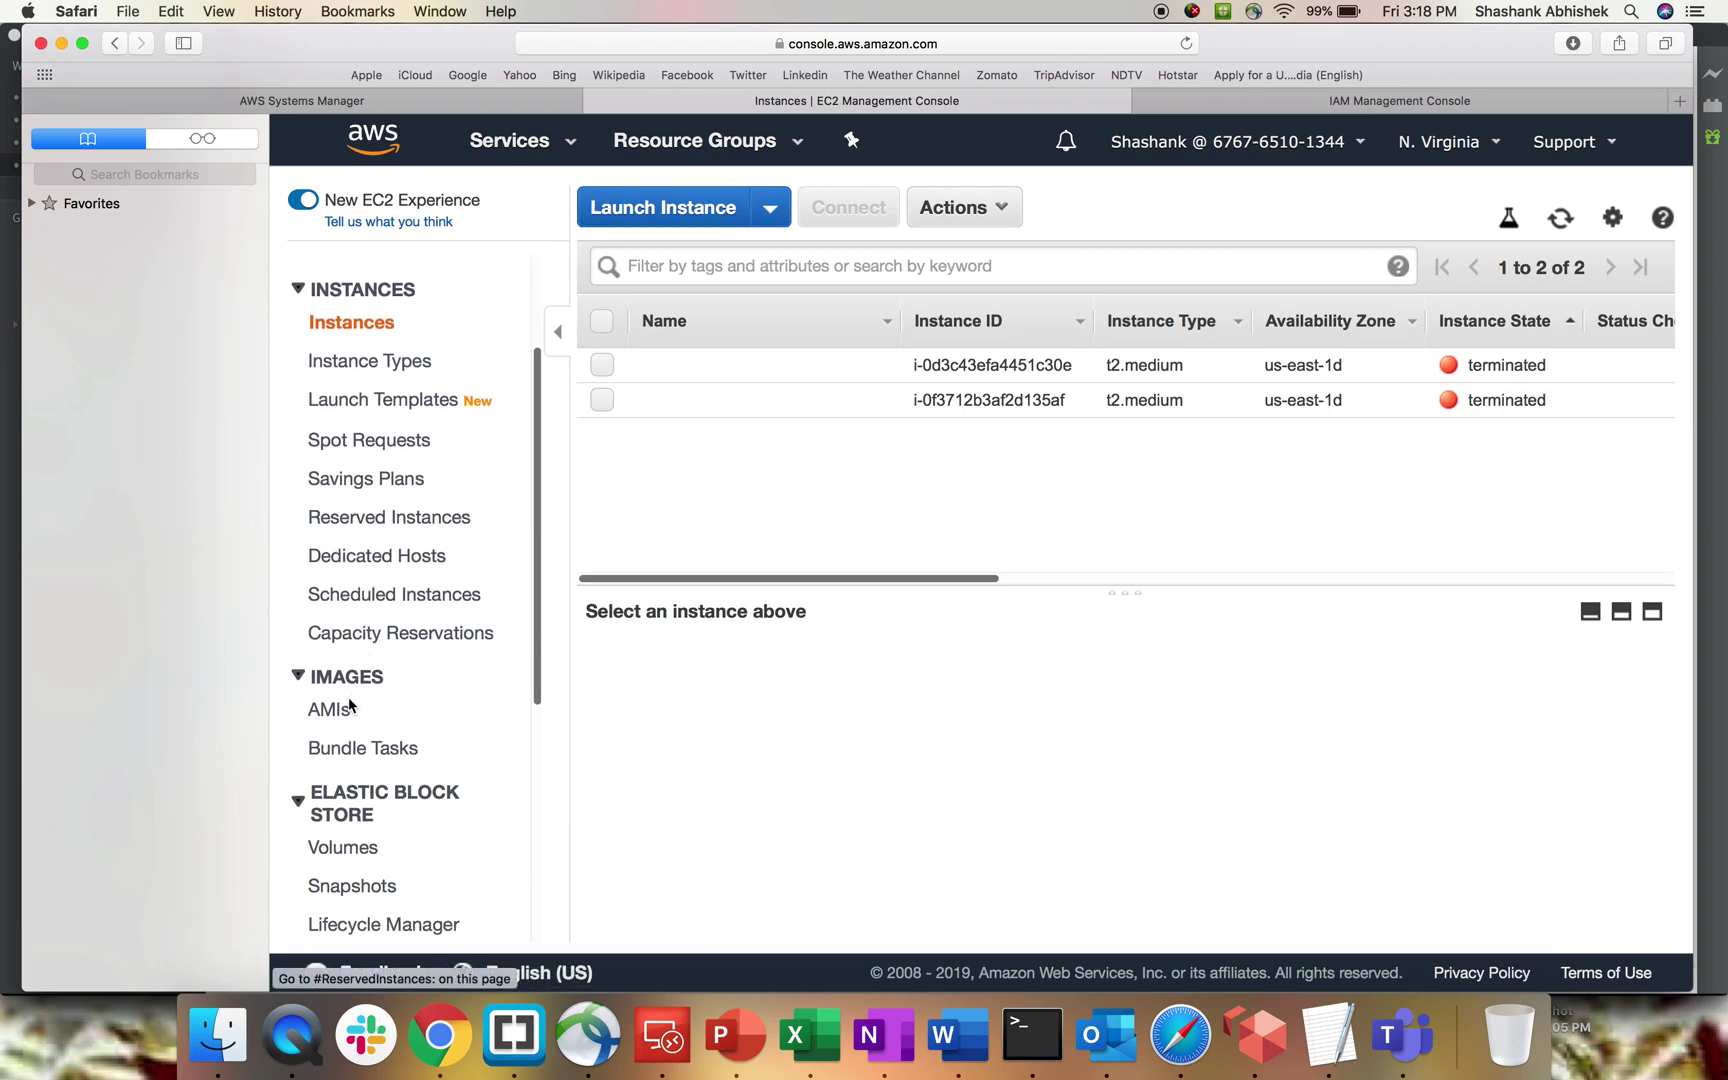
click(328, 709)
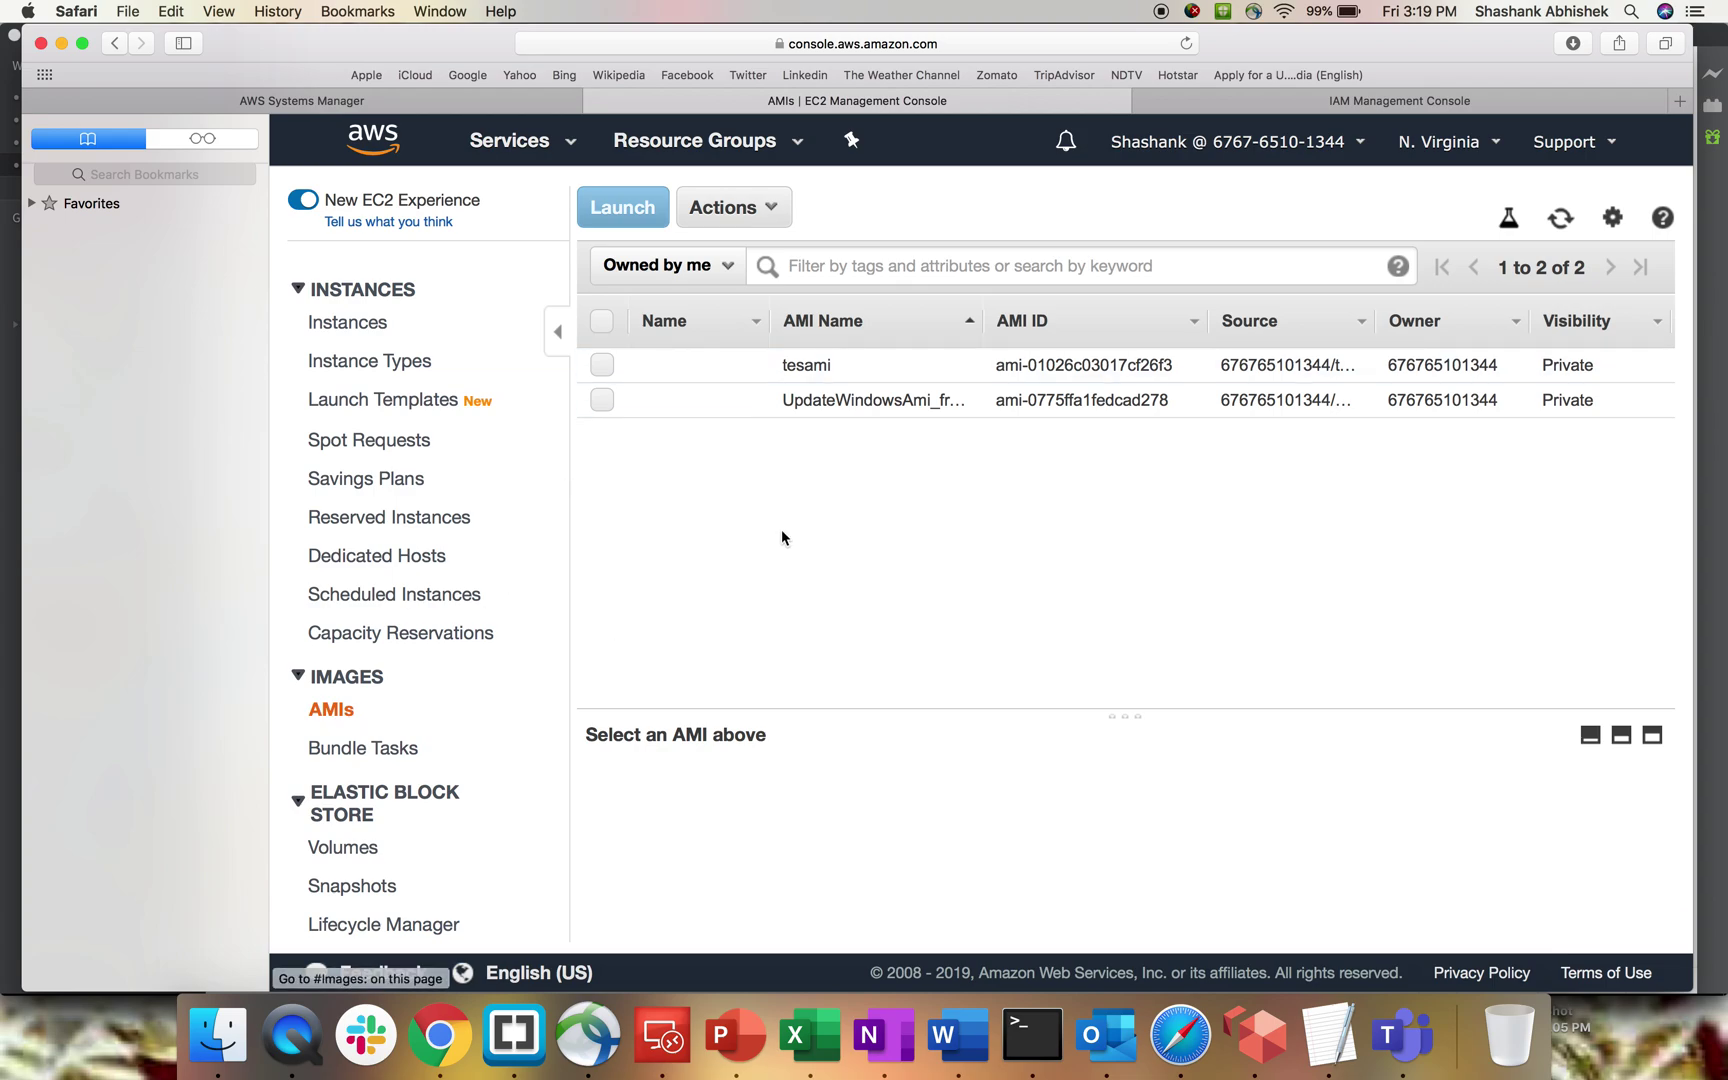
click(603, 364)
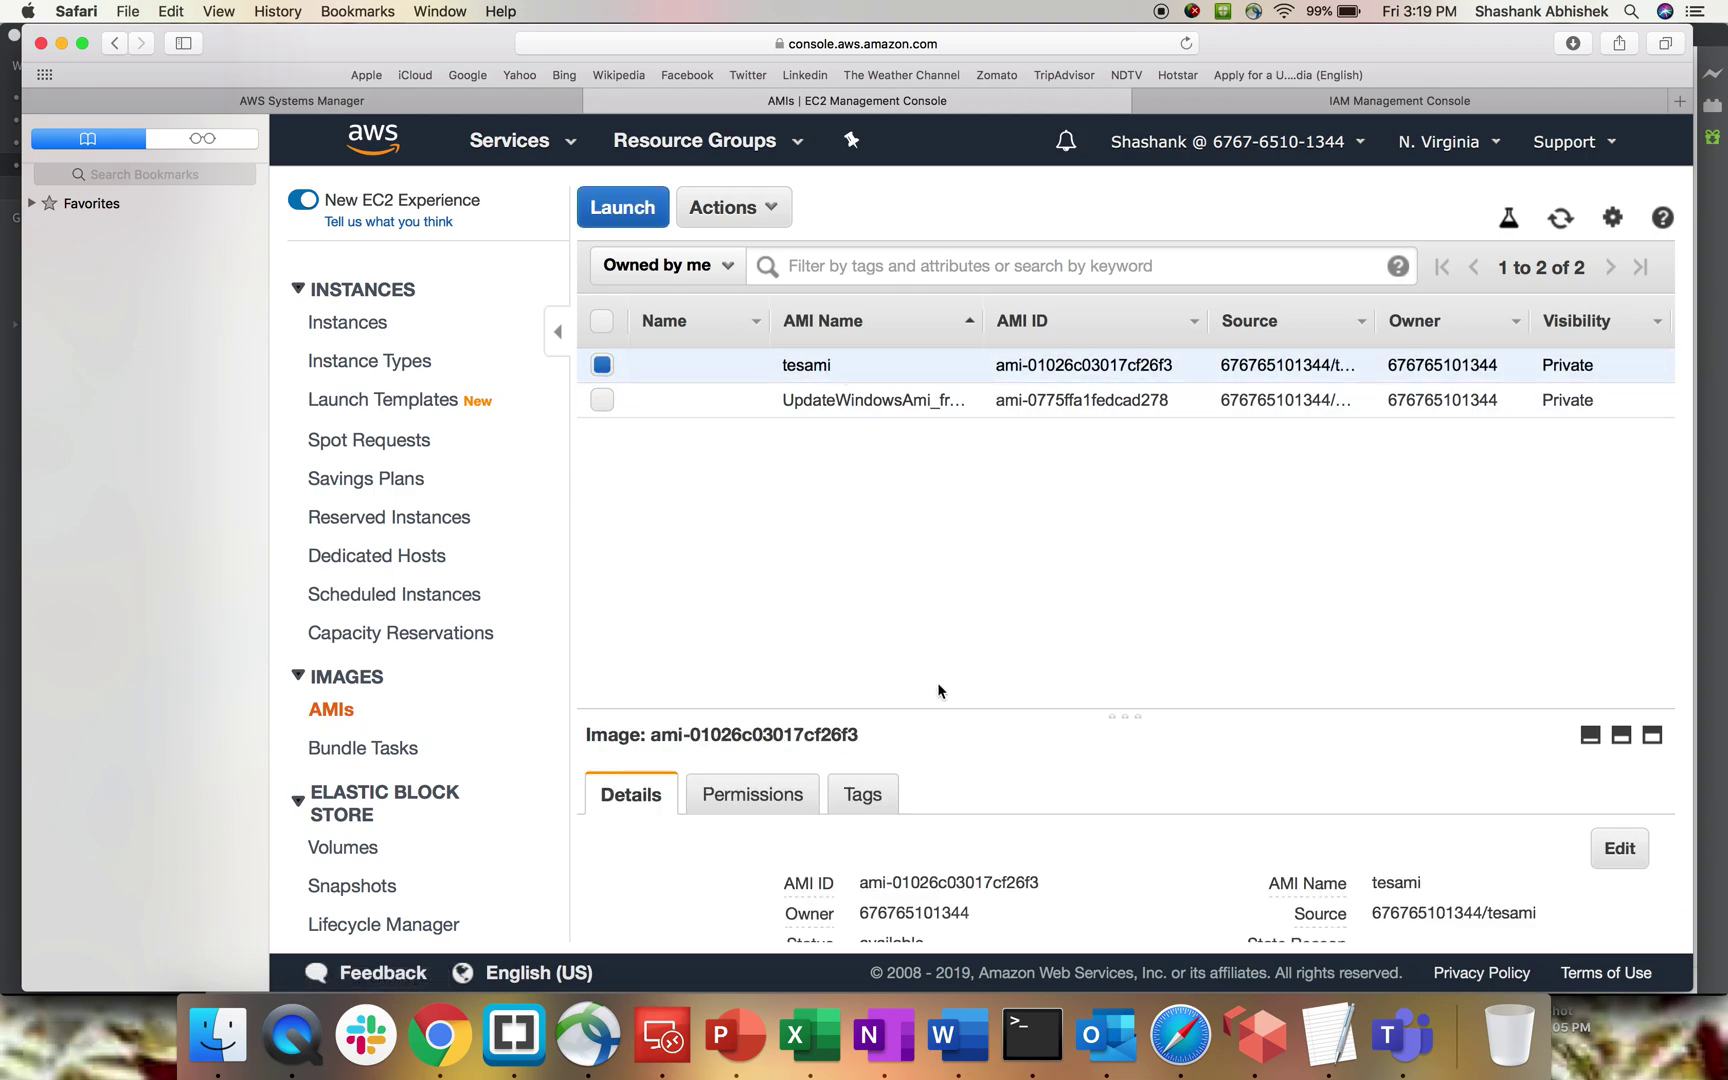
drag(971, 707, 971, 552)
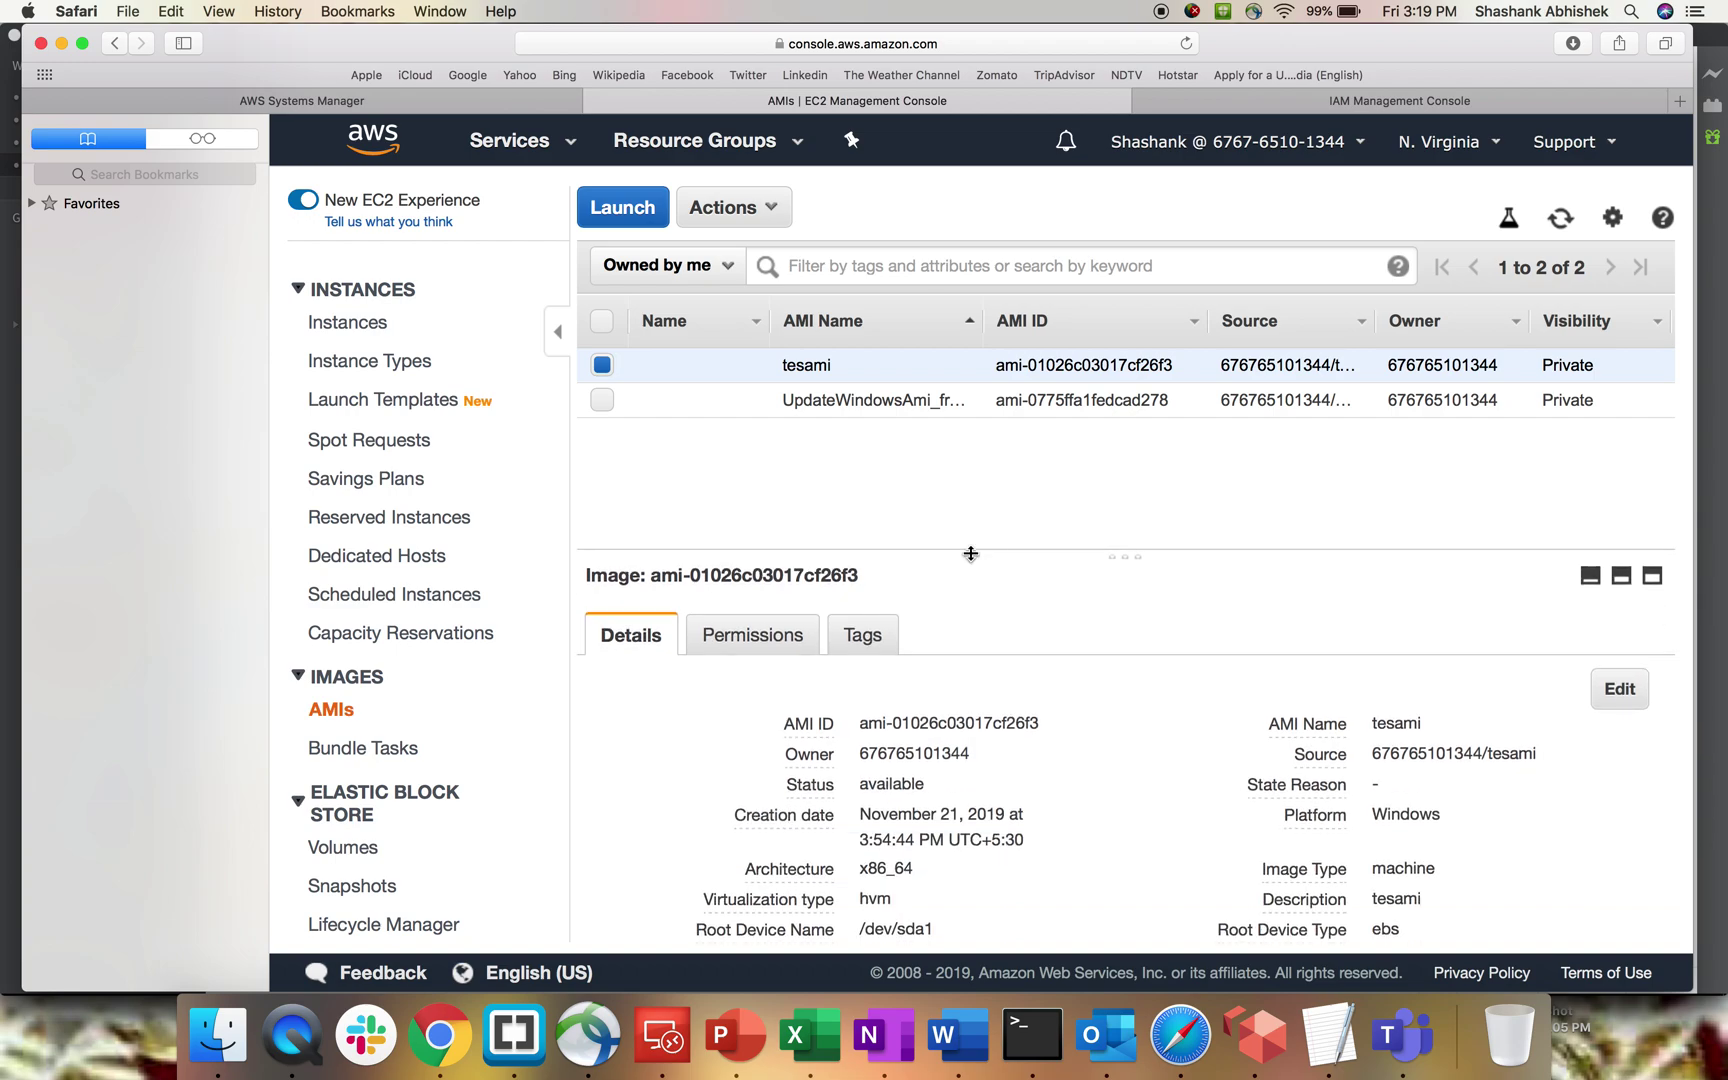
drag(941, 815, 975, 818)
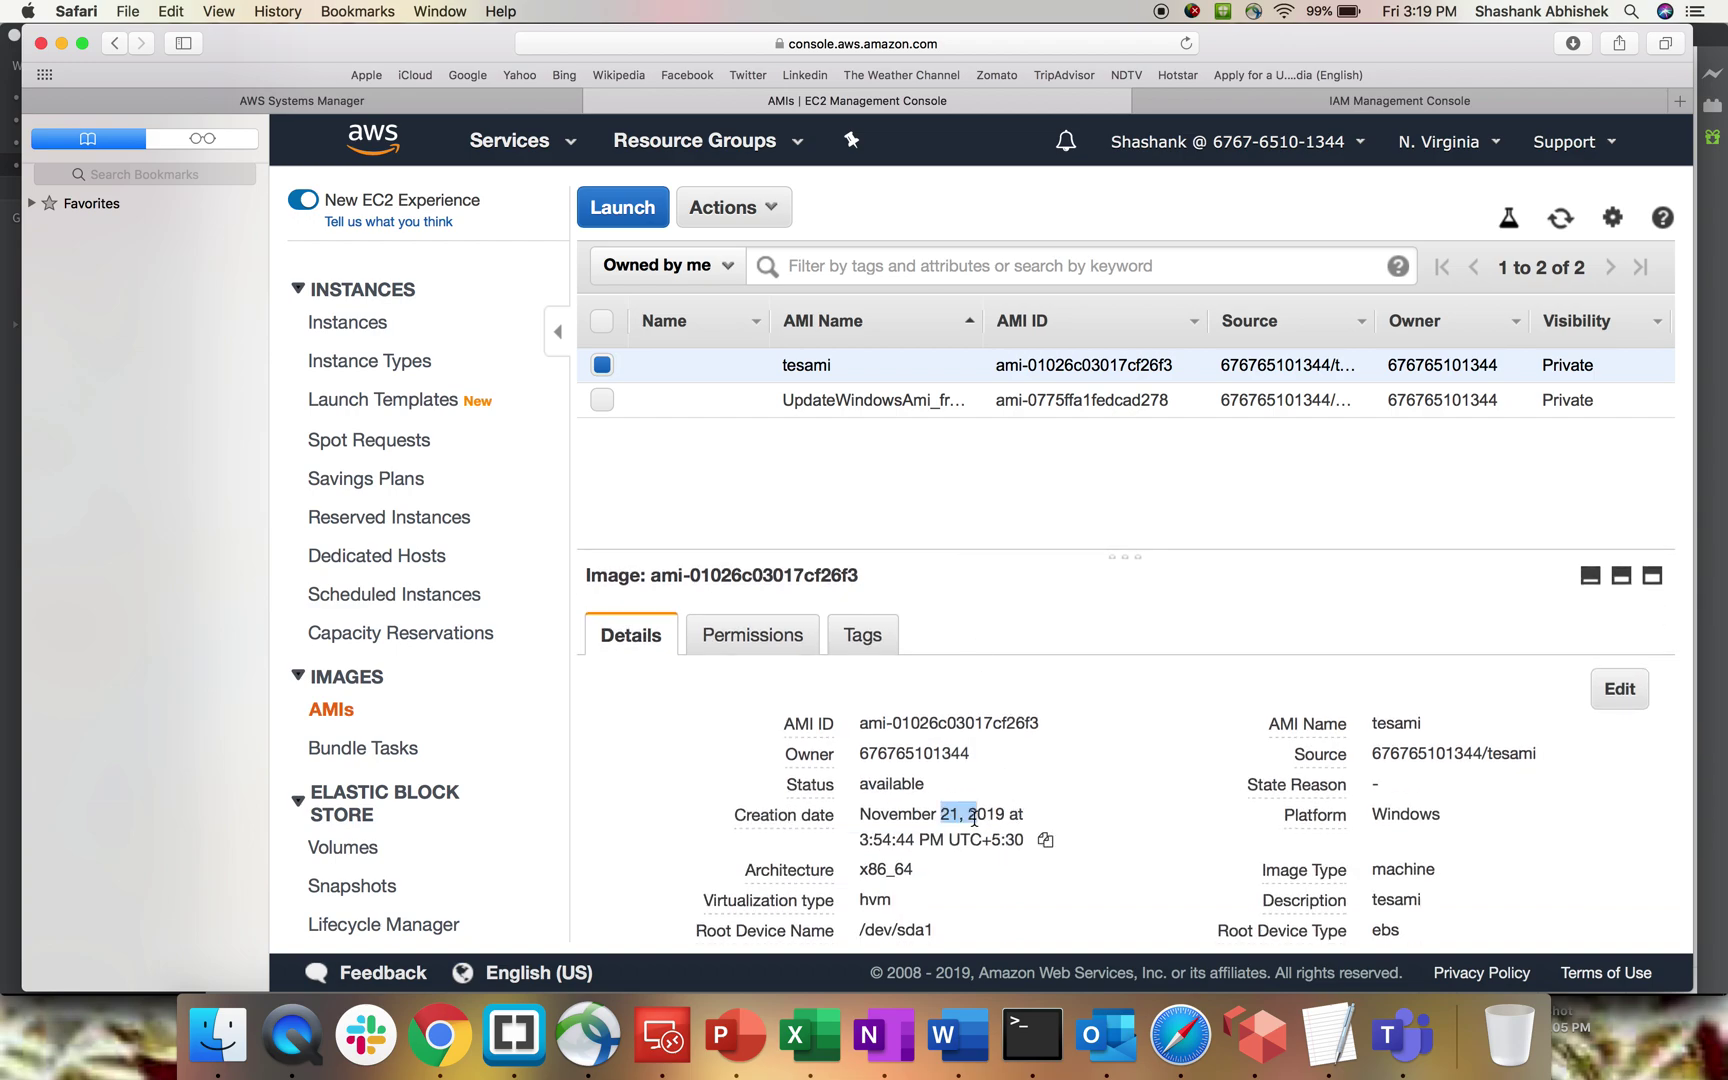
click(1088, 783)
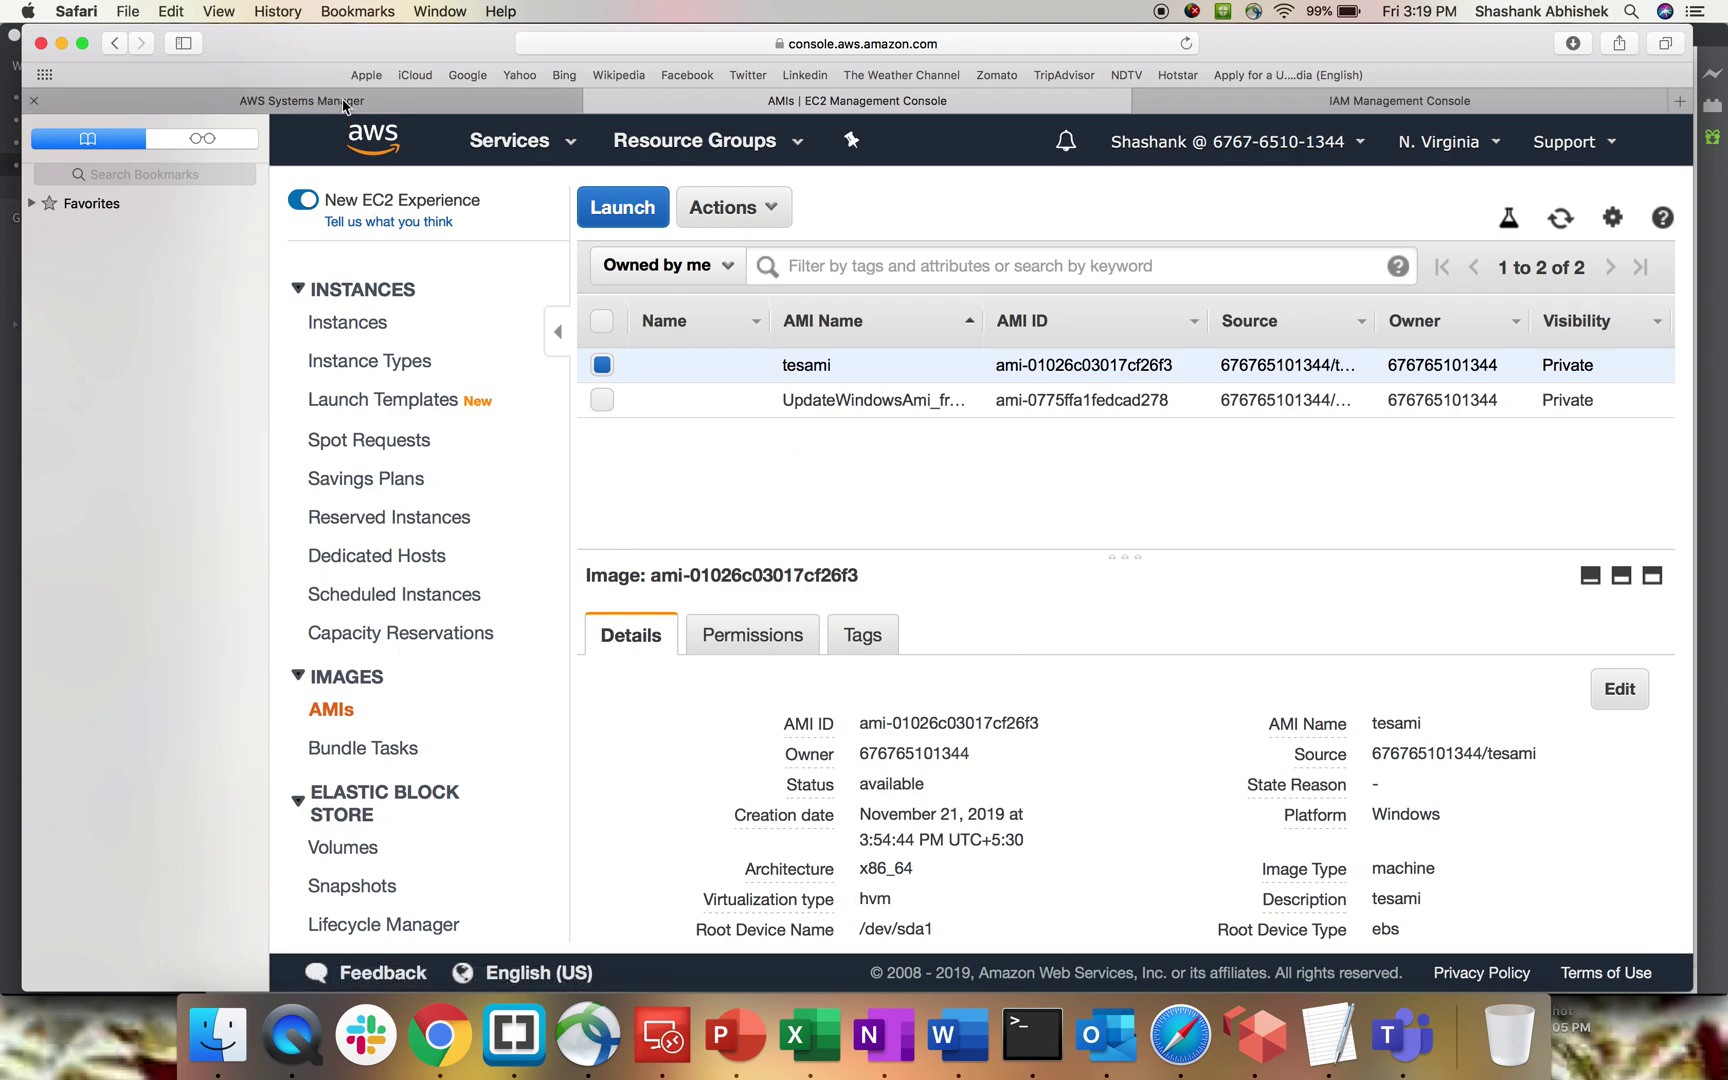
Search the AWS services for SSM, open Systems Manager in a separate browser tab and close the old Systems Manager tab.
click(575, 143)
text(ssM)
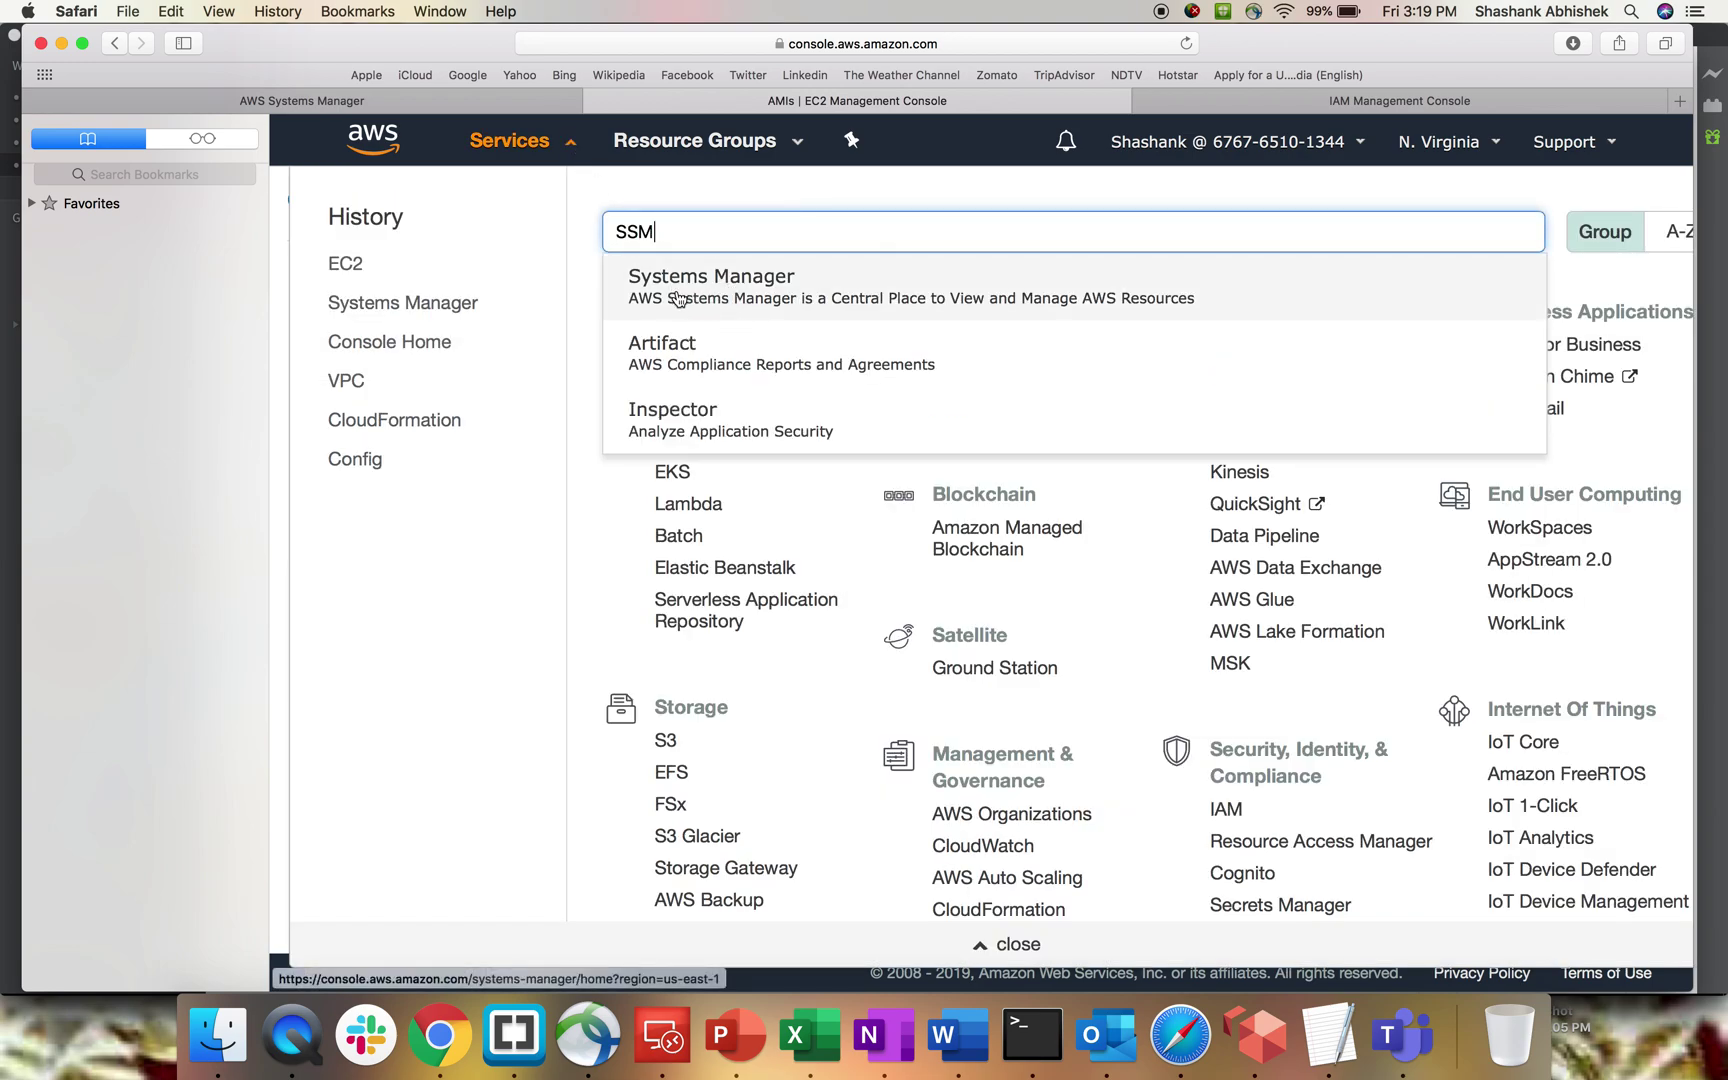
right_click(703, 297)
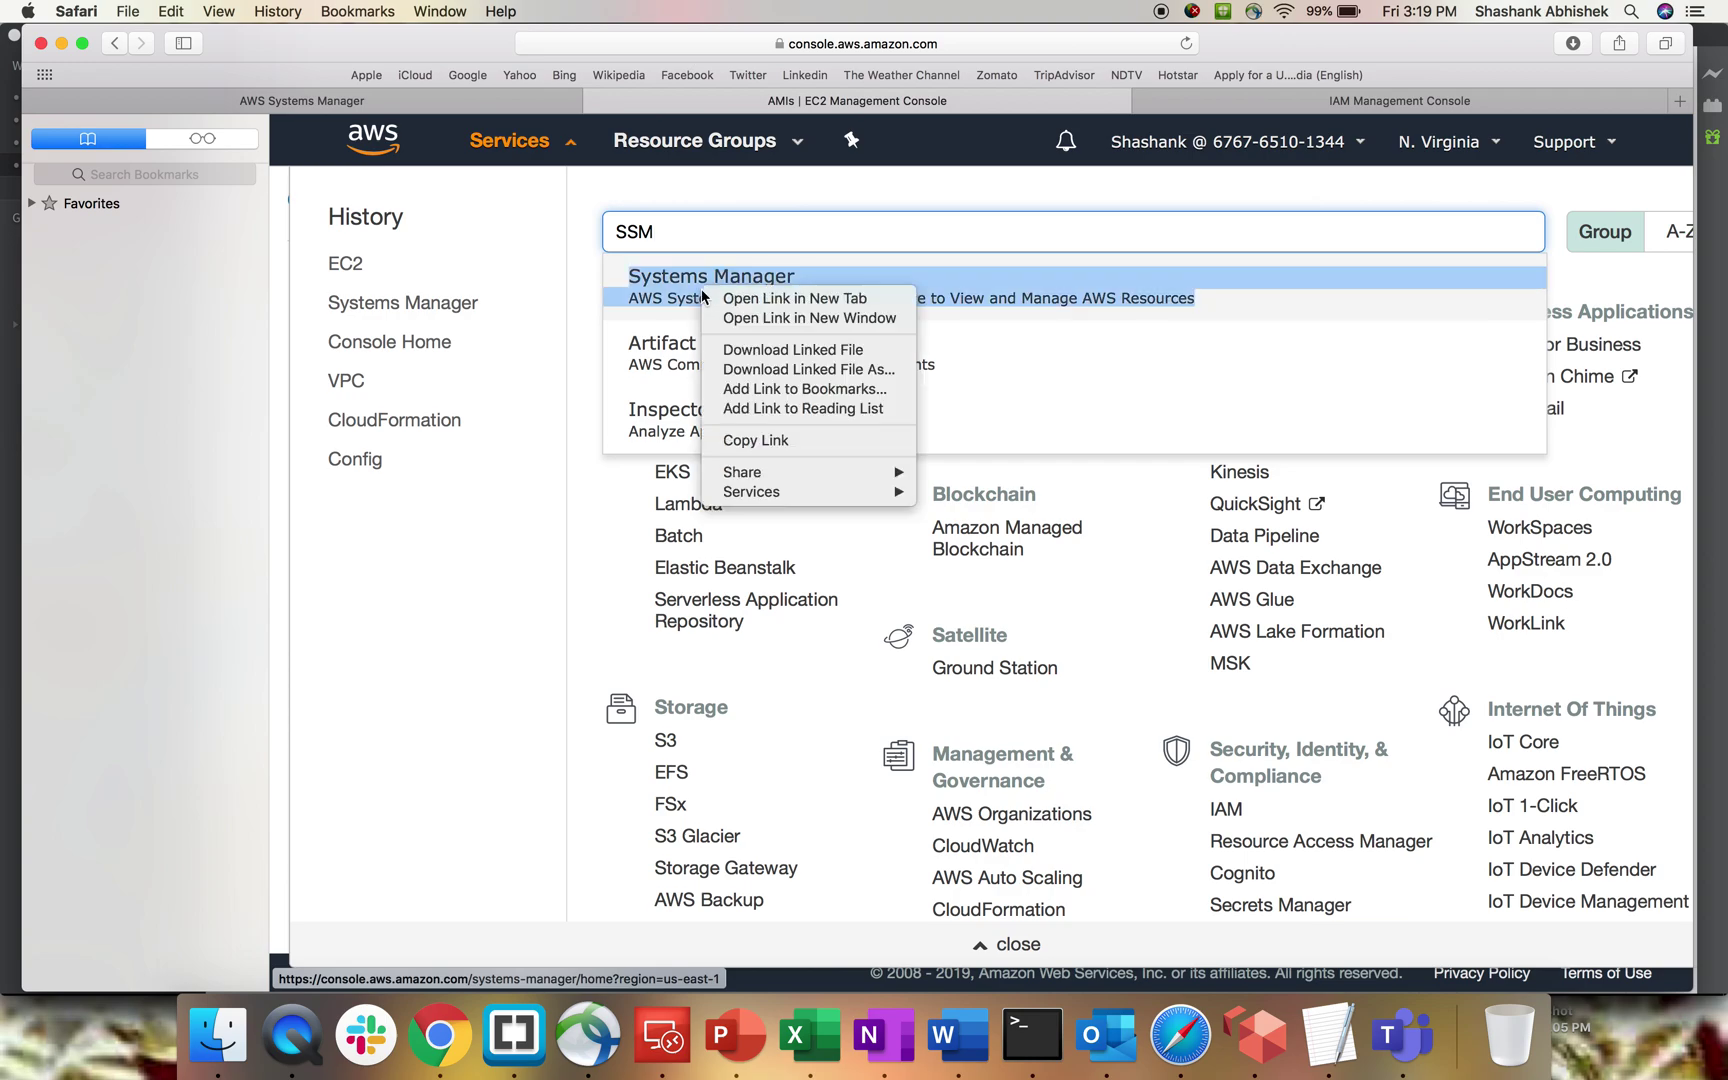
click(760, 298)
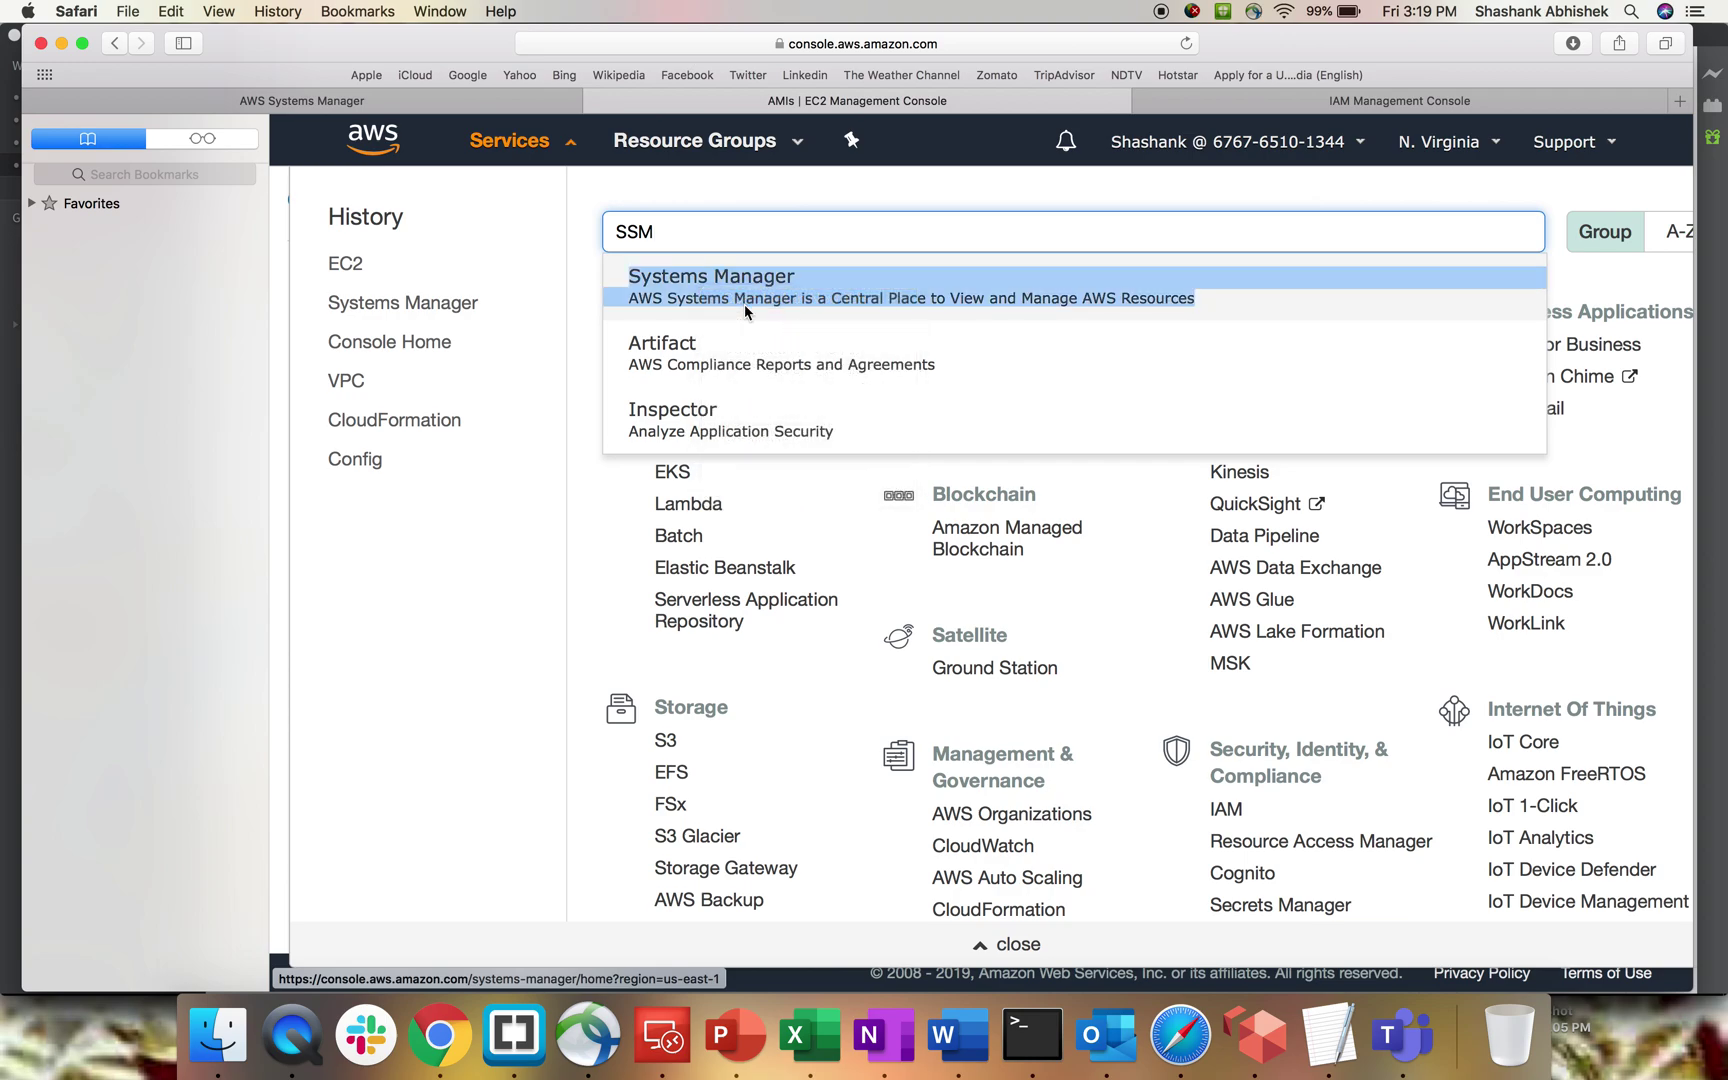
click(36, 101)
click(859, 99)
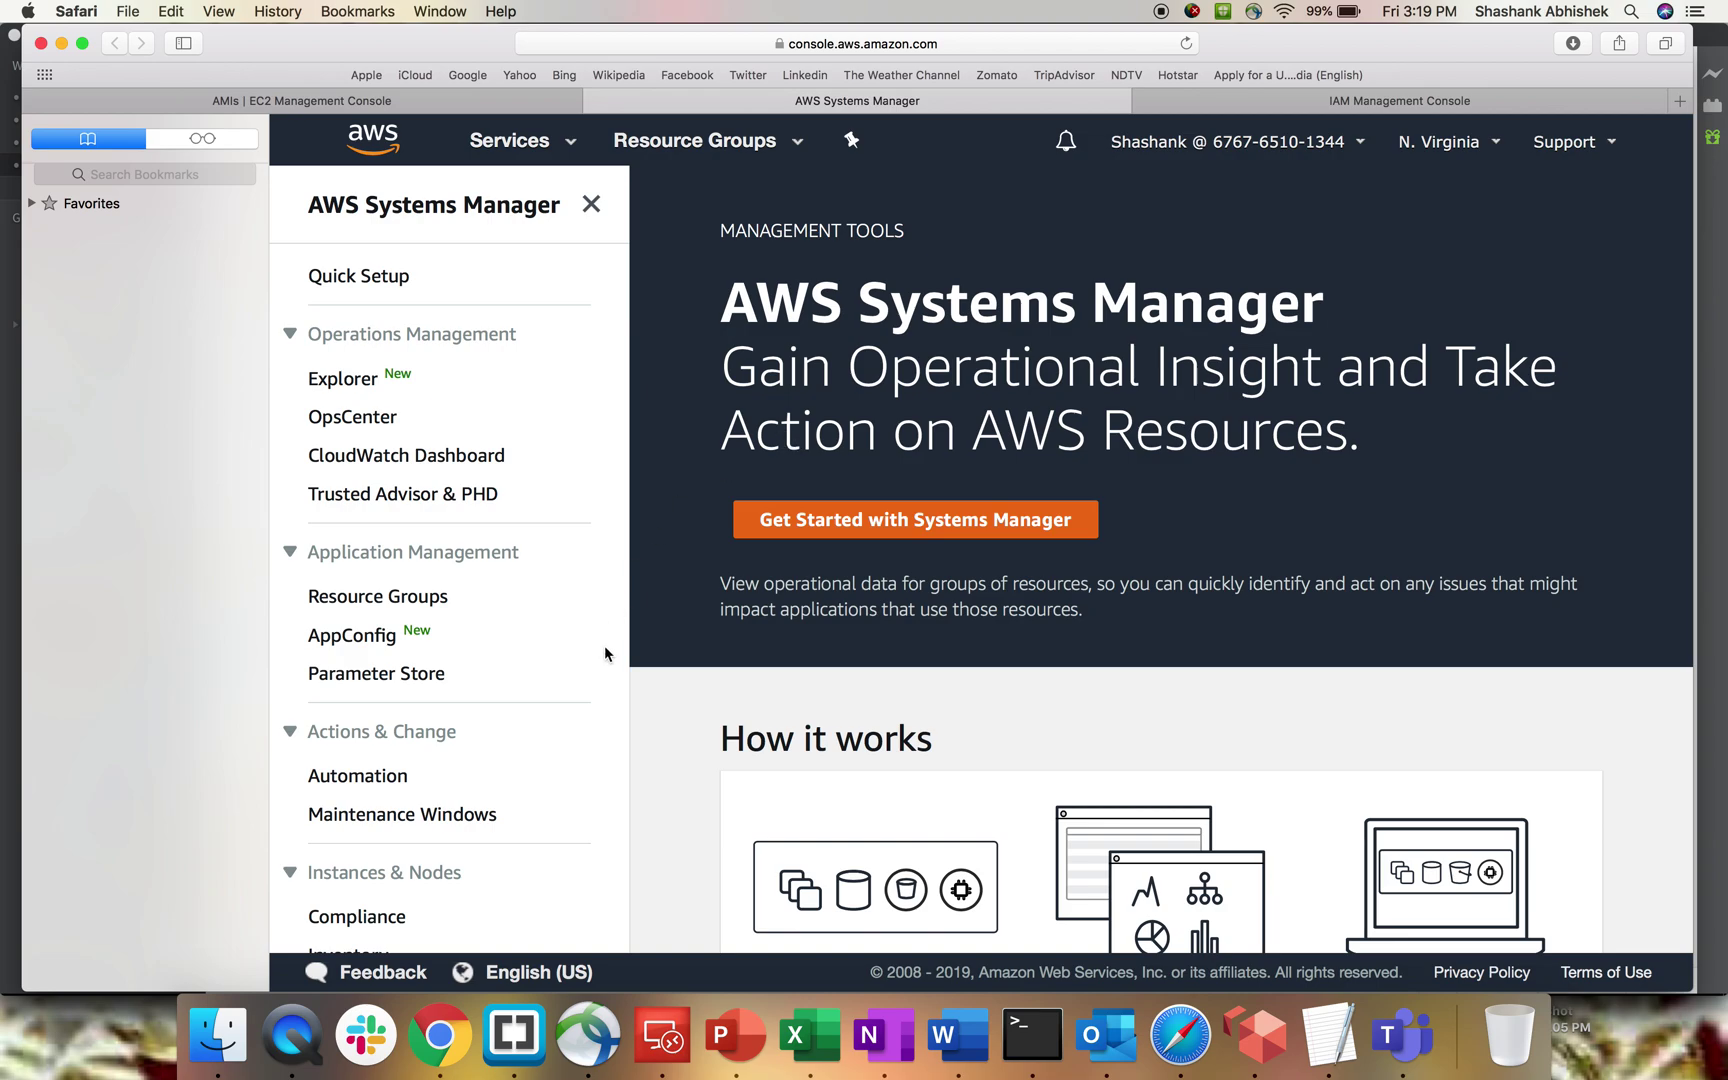
Start a new automation execution in Systems Manager Automation and collapse the service navigation.
scroll(447, 768, down, 2)
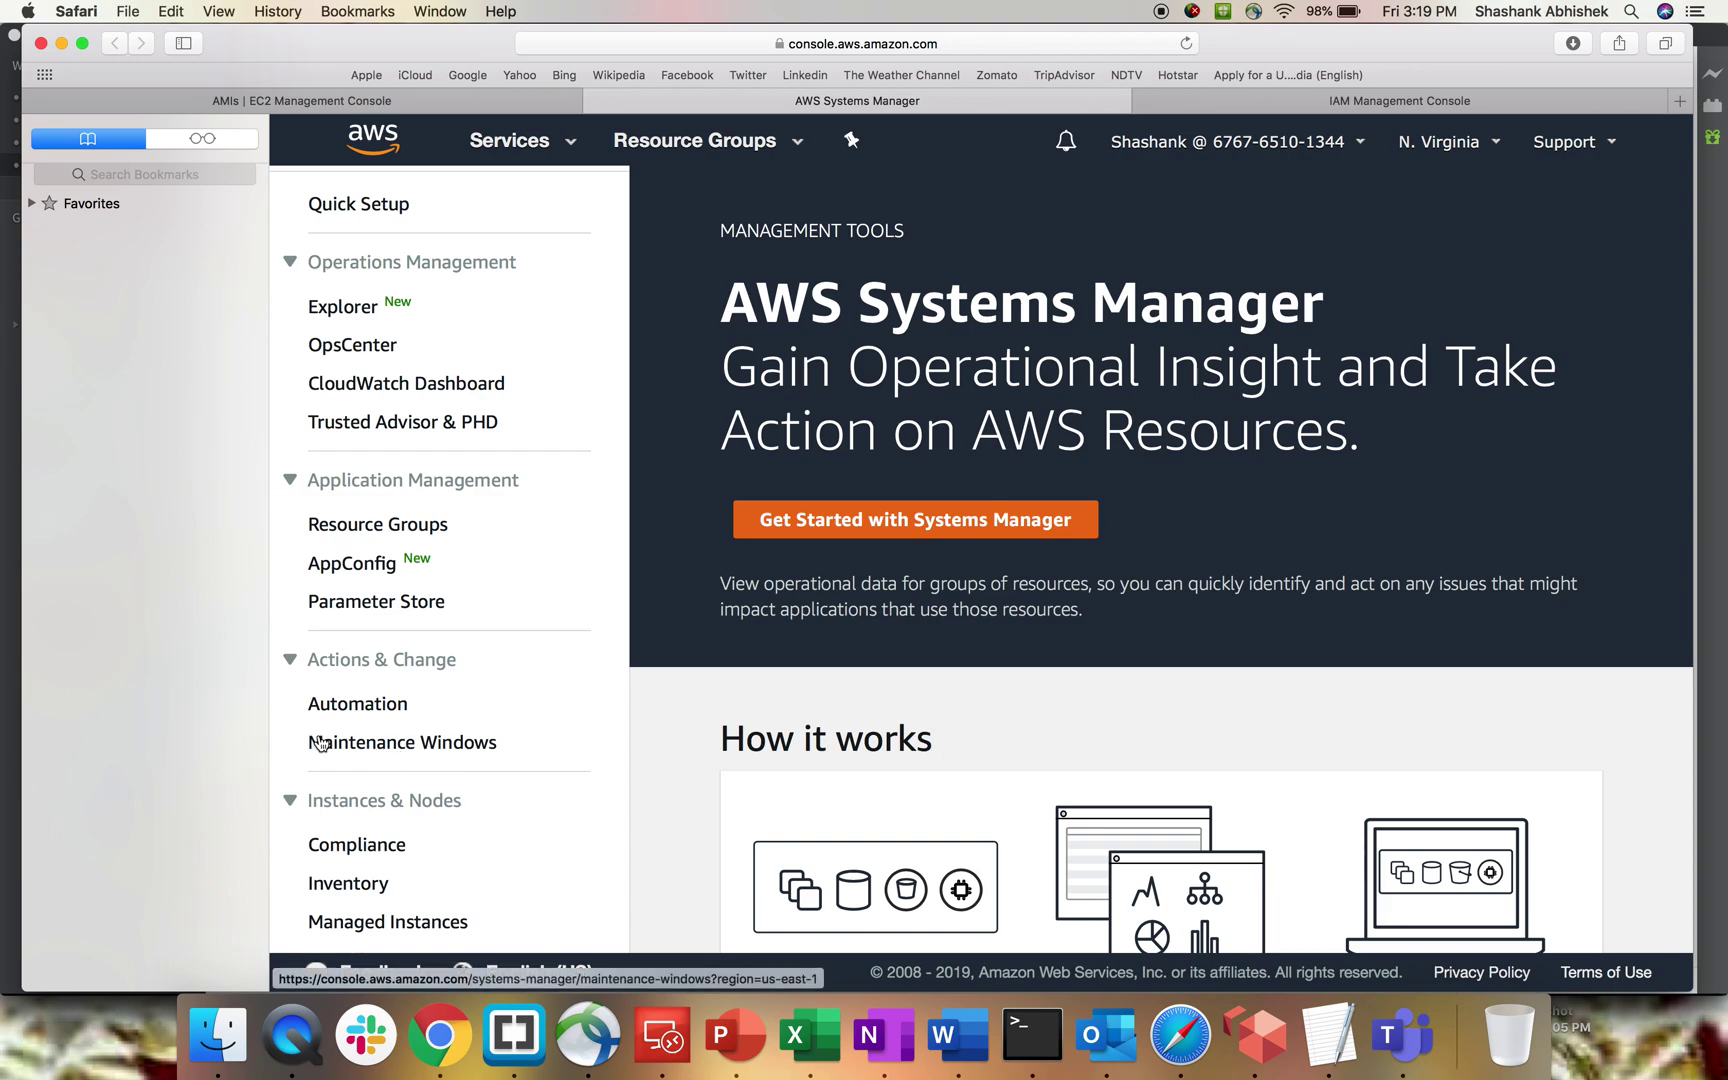
click(371, 708)
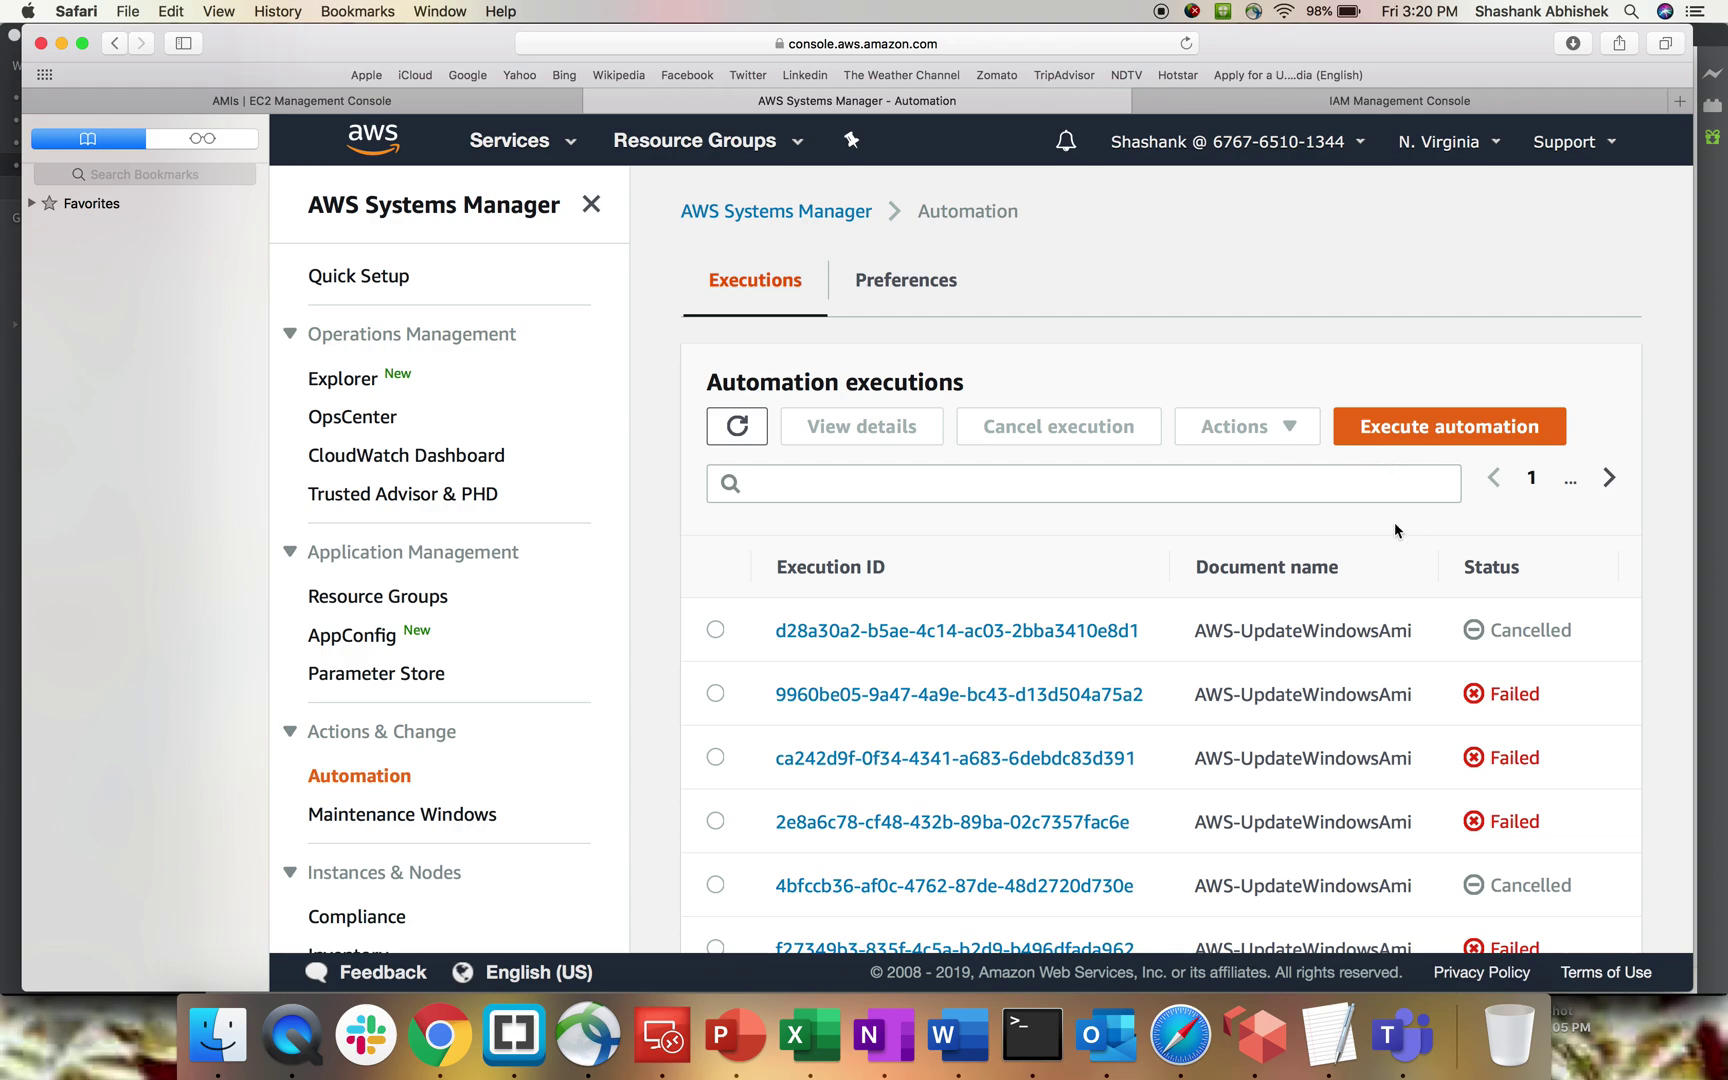
click(1393, 433)
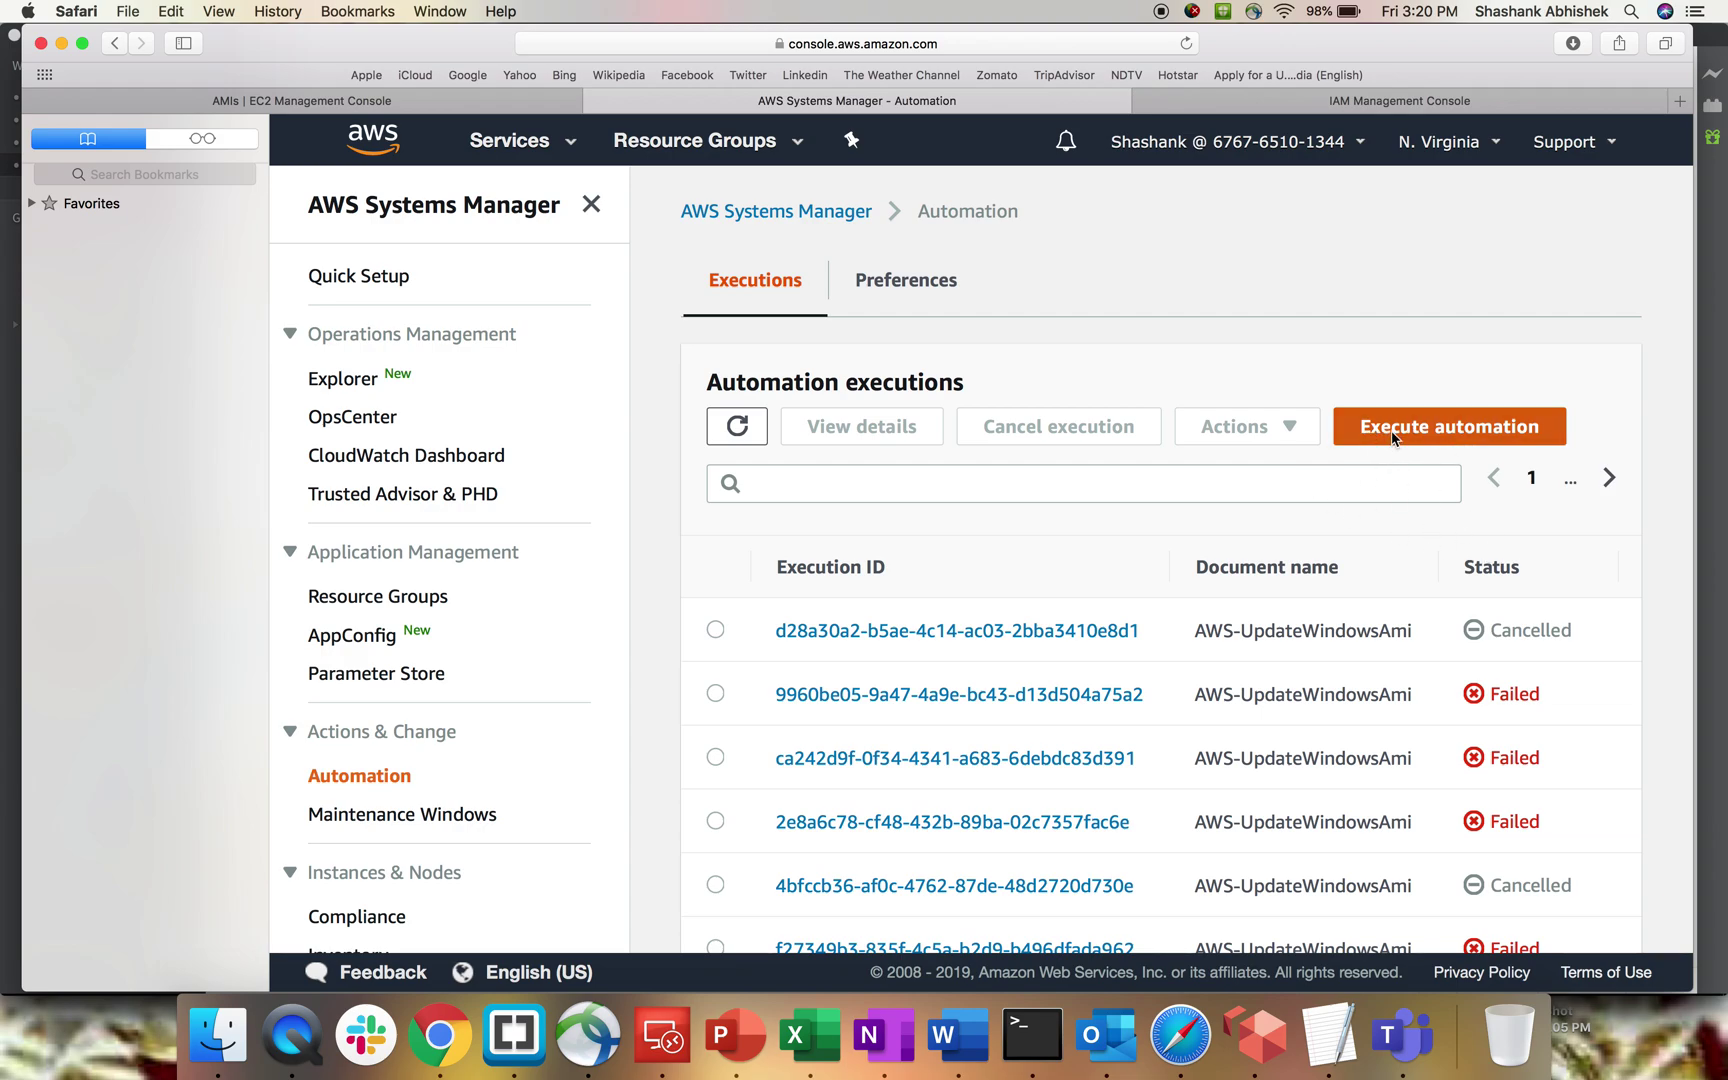
click(592, 206)
Filter the automation documents by the name prefix AWS-Update and select AWS-UpdateWindowsAmi.
click(867, 520)
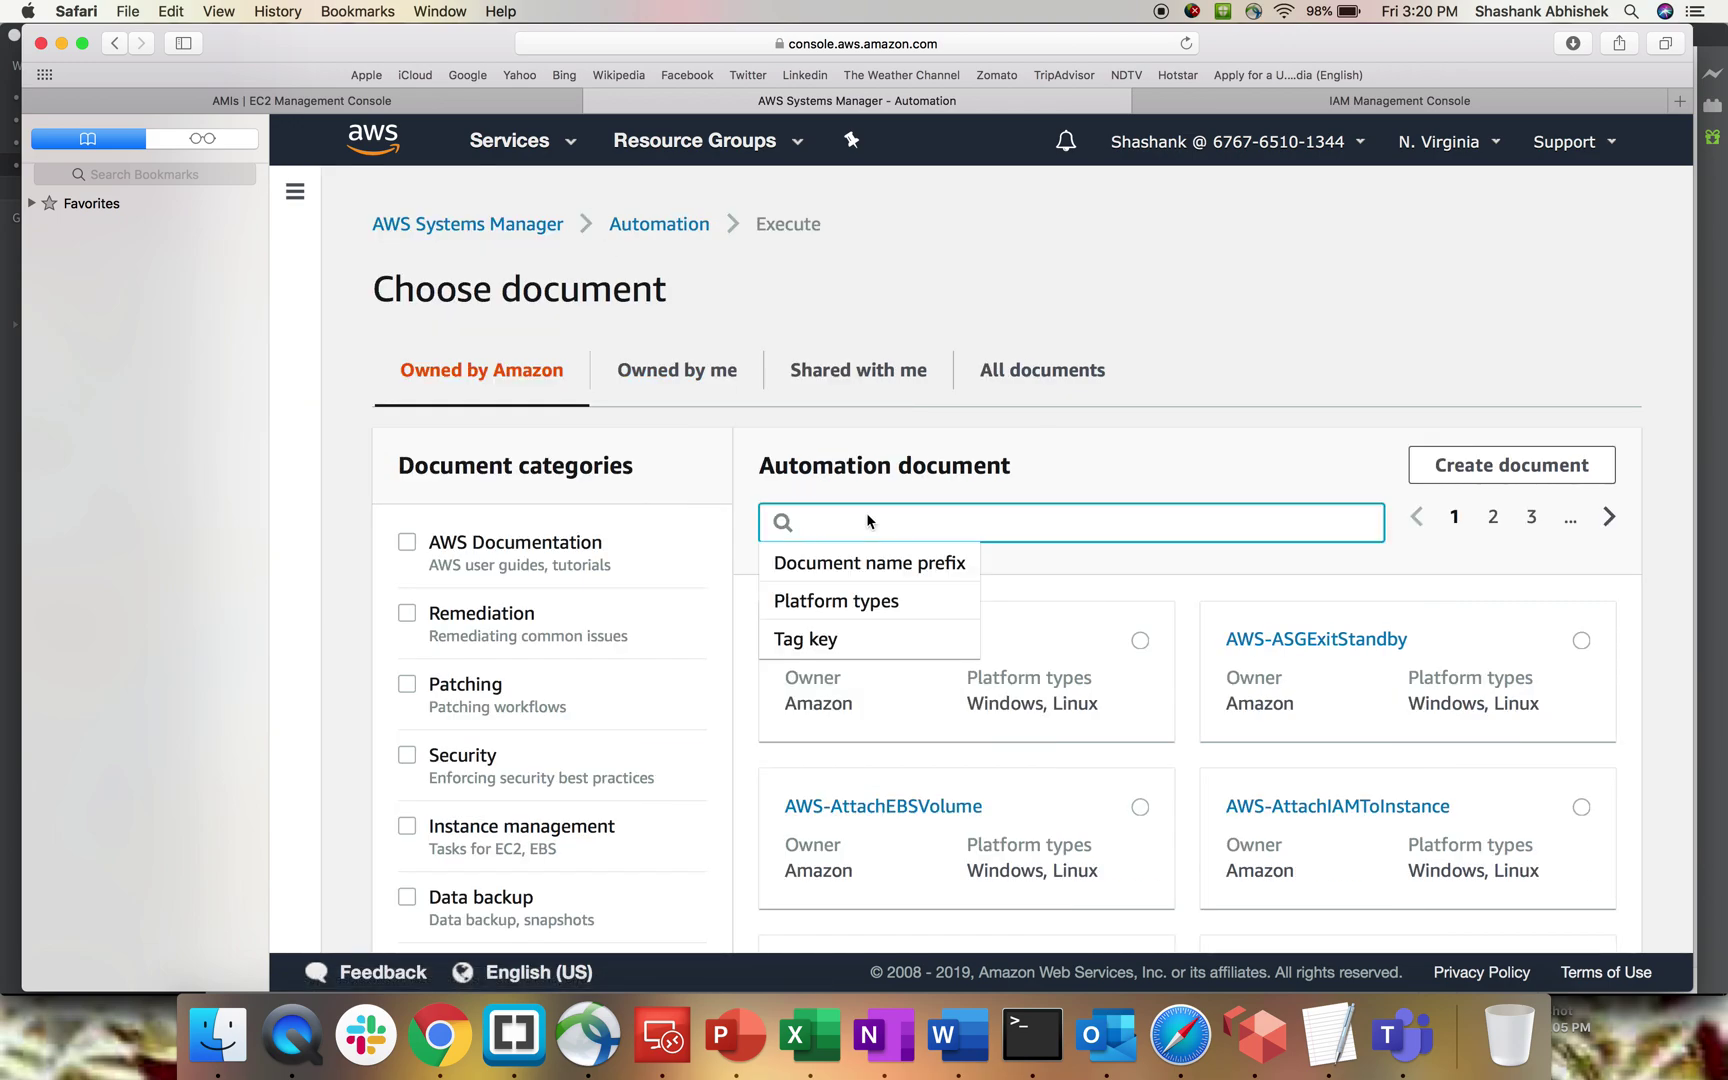
text(AWS-Update)
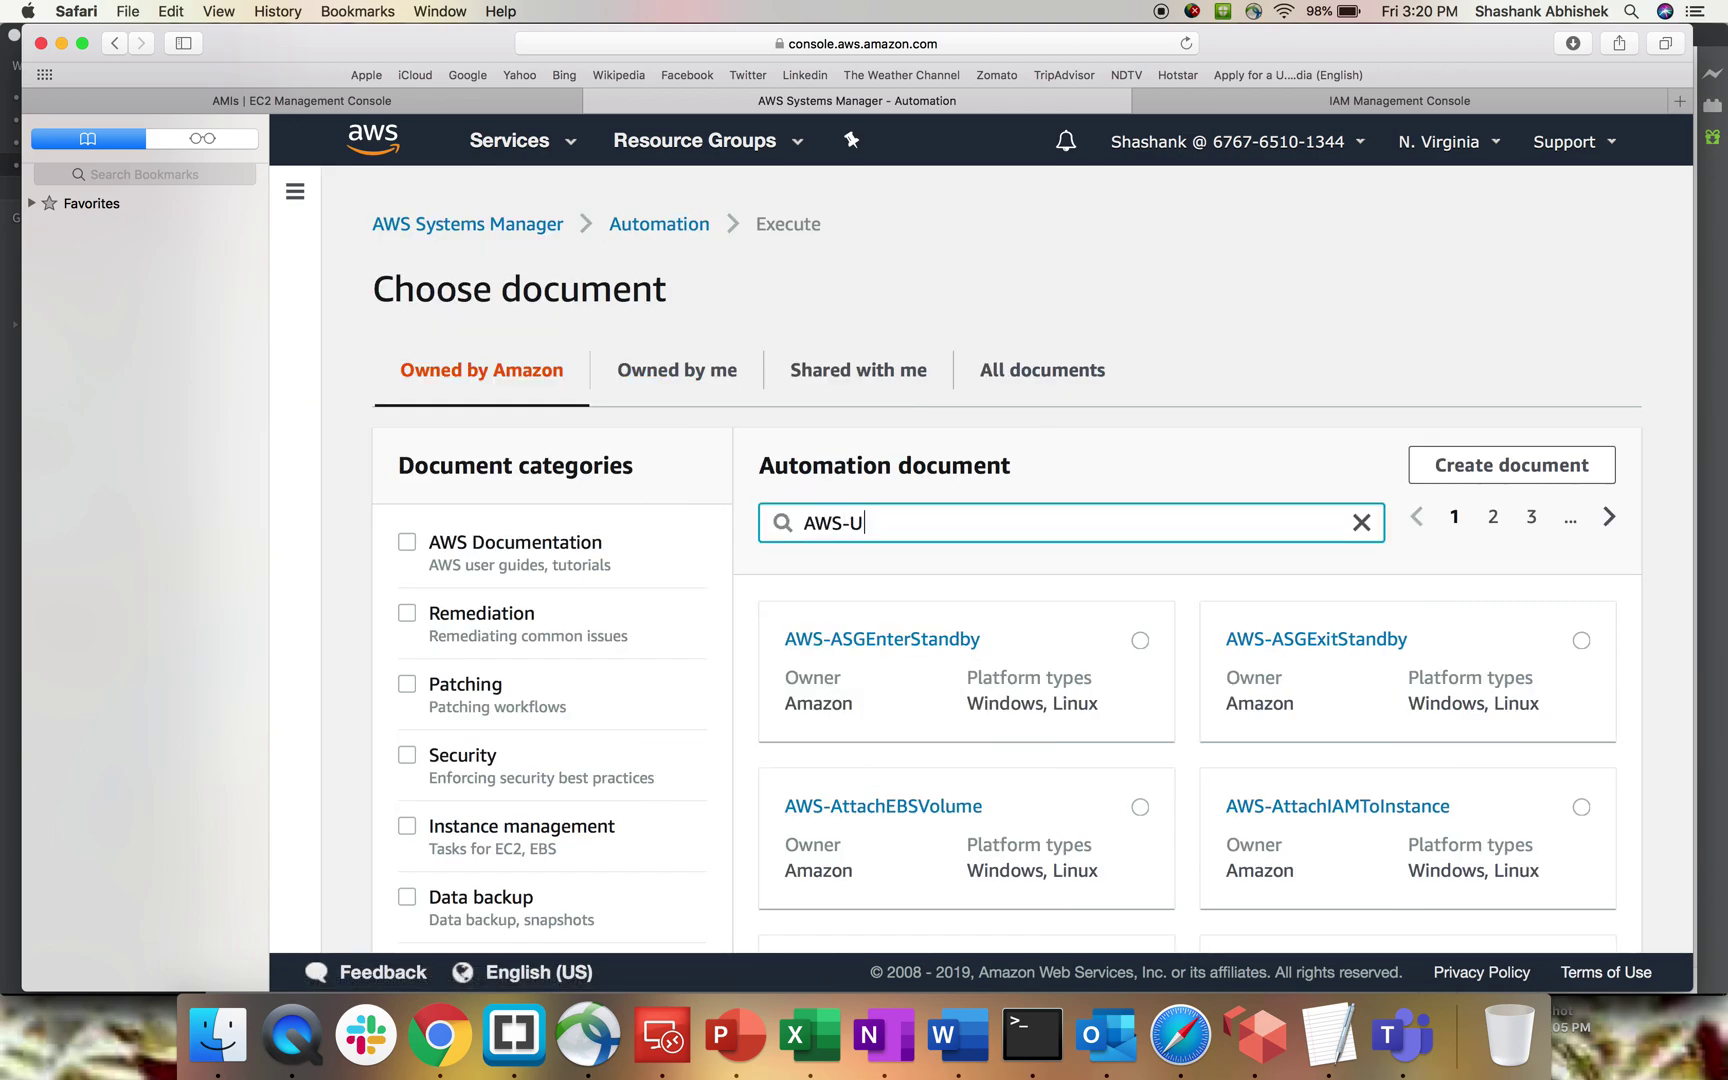
key(Return)
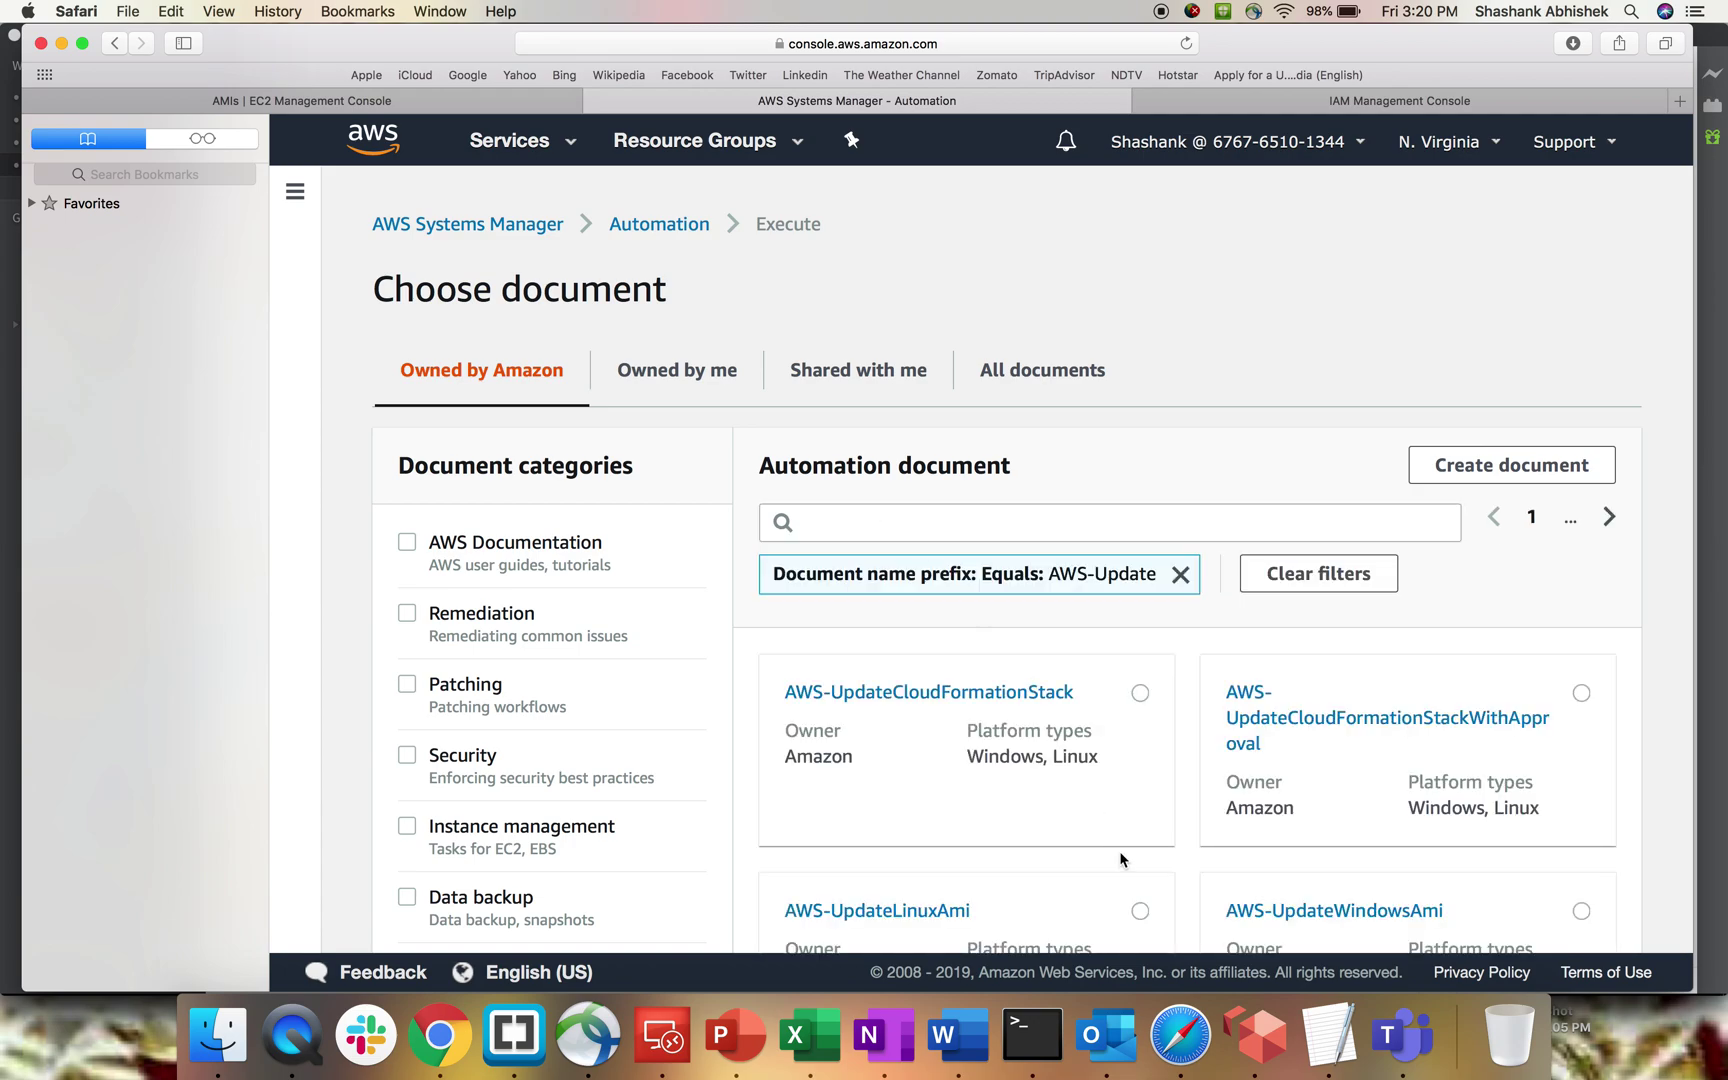
scroll(1207, 786, down, 5)
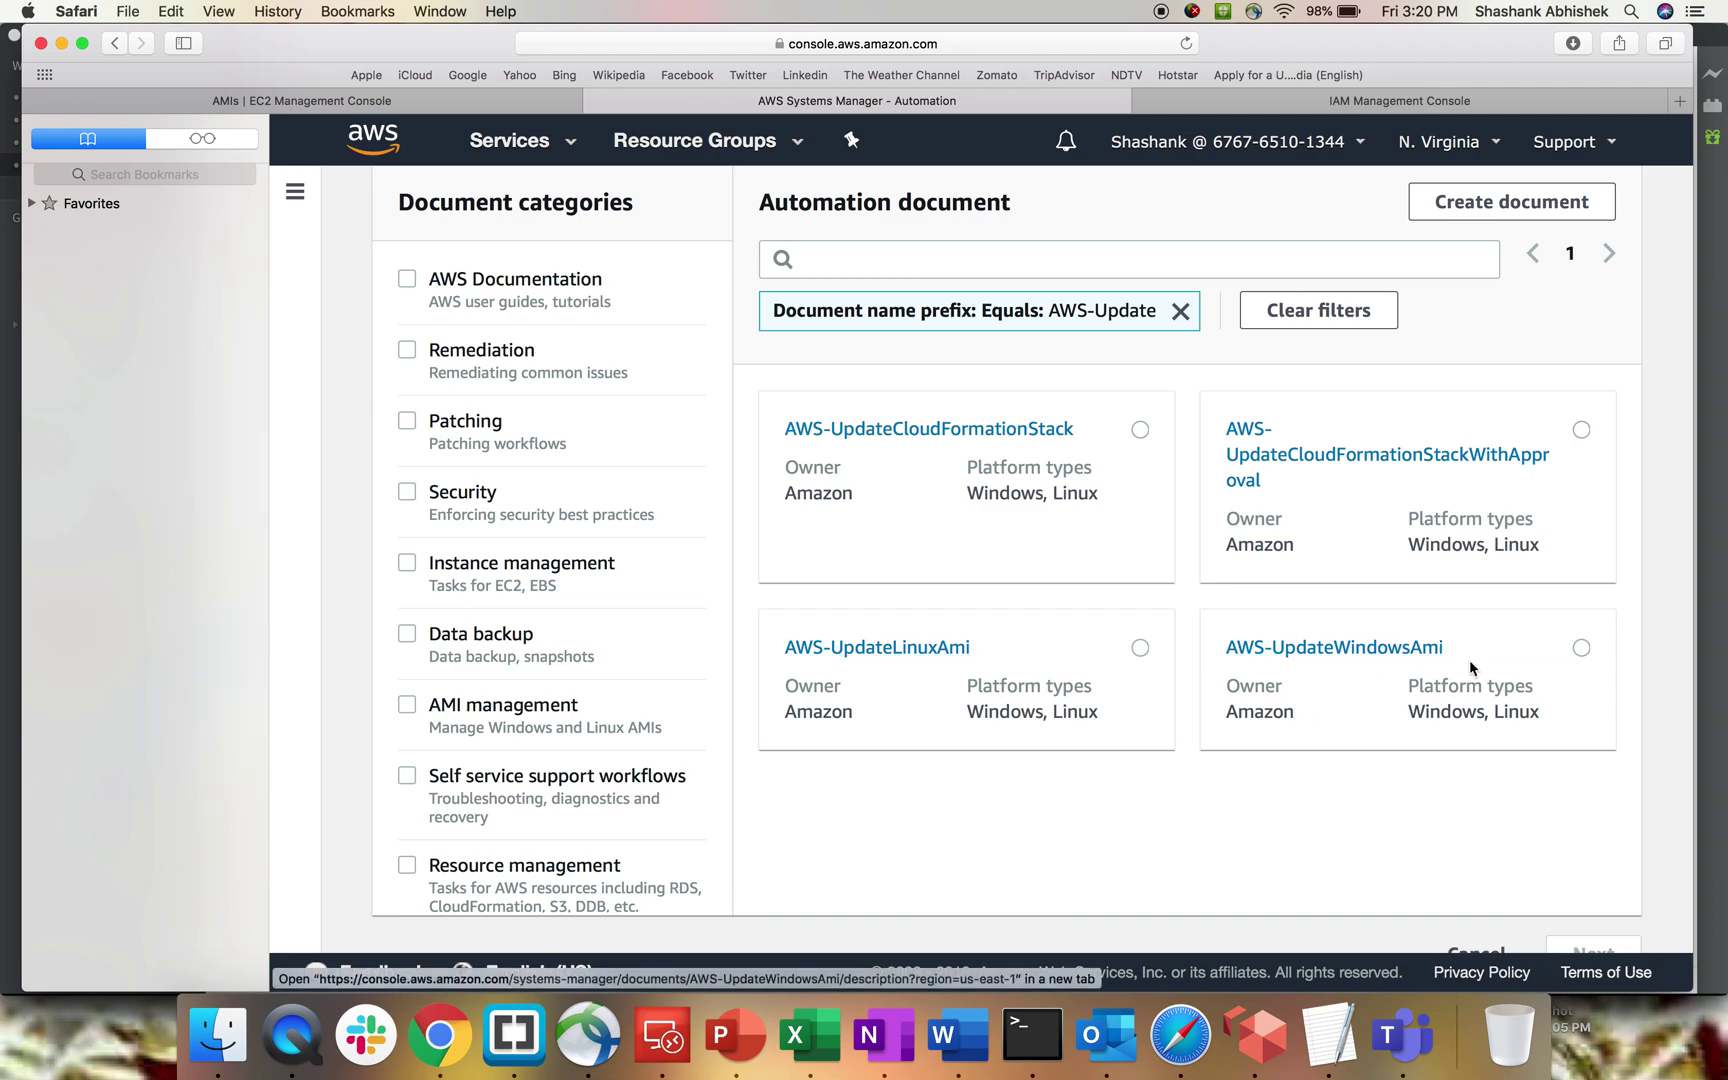
click(1581, 649)
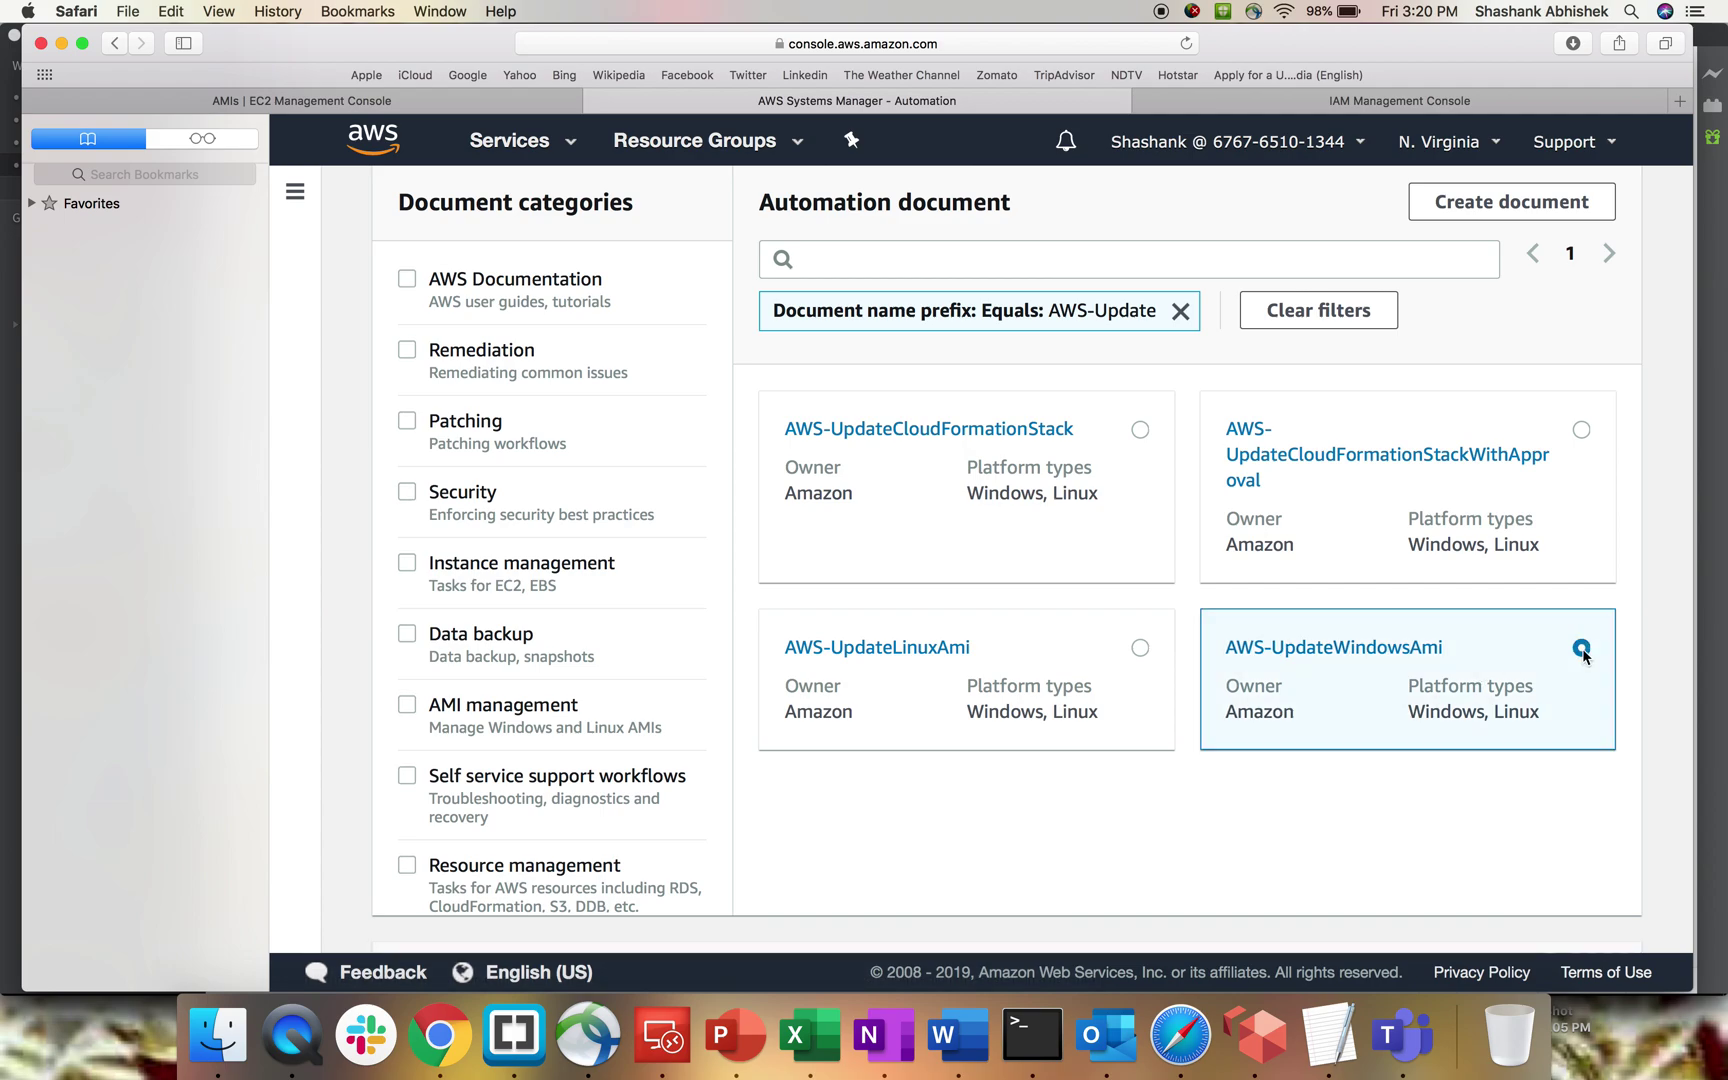
Keep the document version at "Default version at runtime" and proceed to the execution's input parameters.
scroll(1582, 648, down, 5)
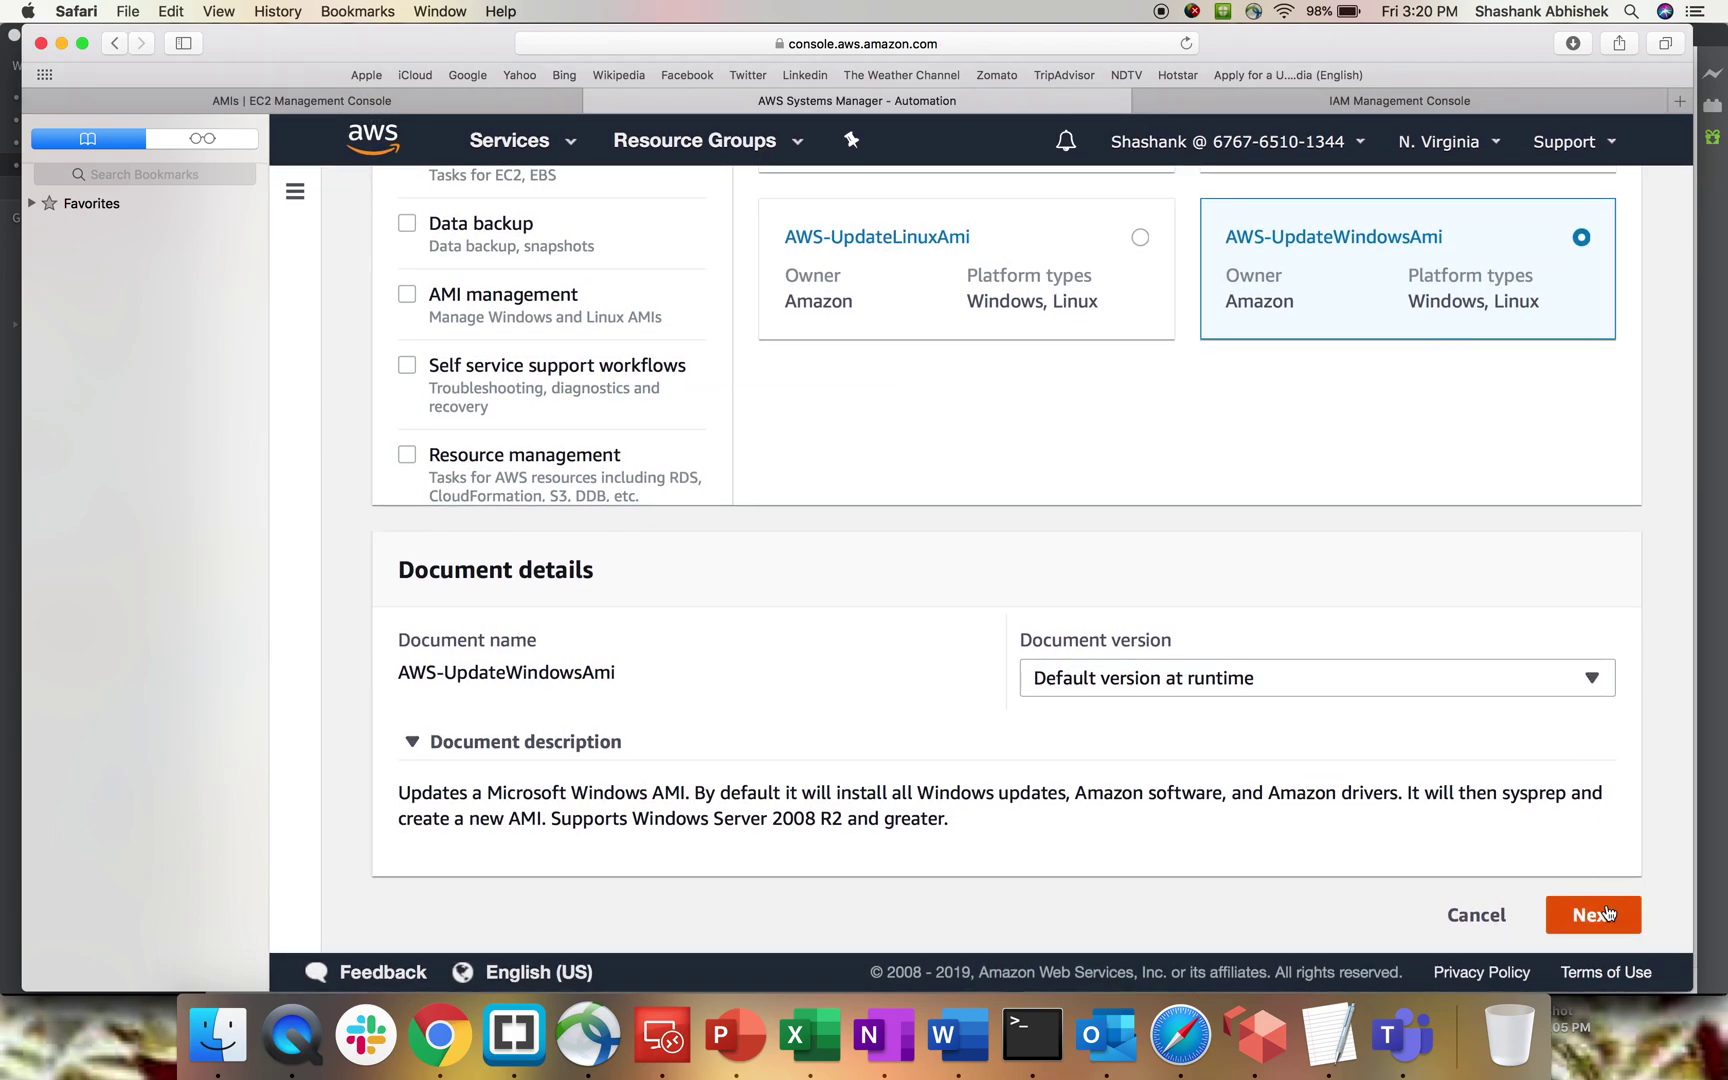
click(1590, 680)
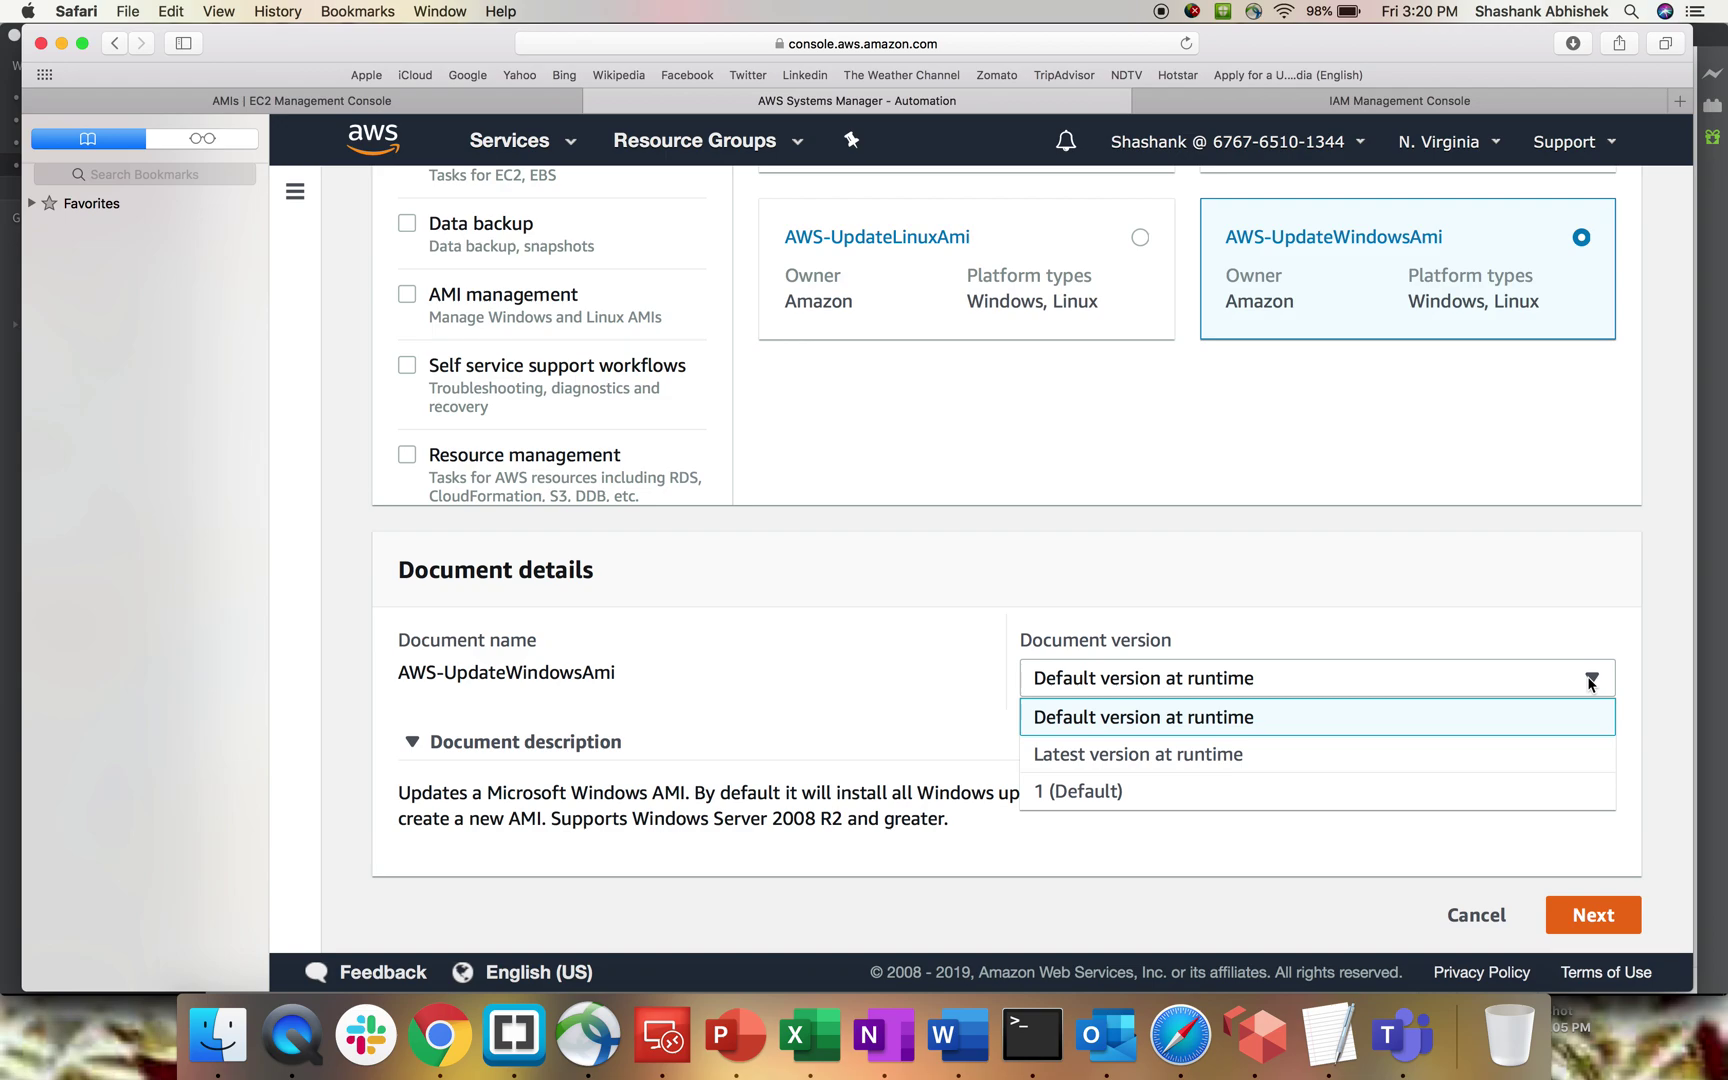
click(1490, 586)
click(1597, 918)
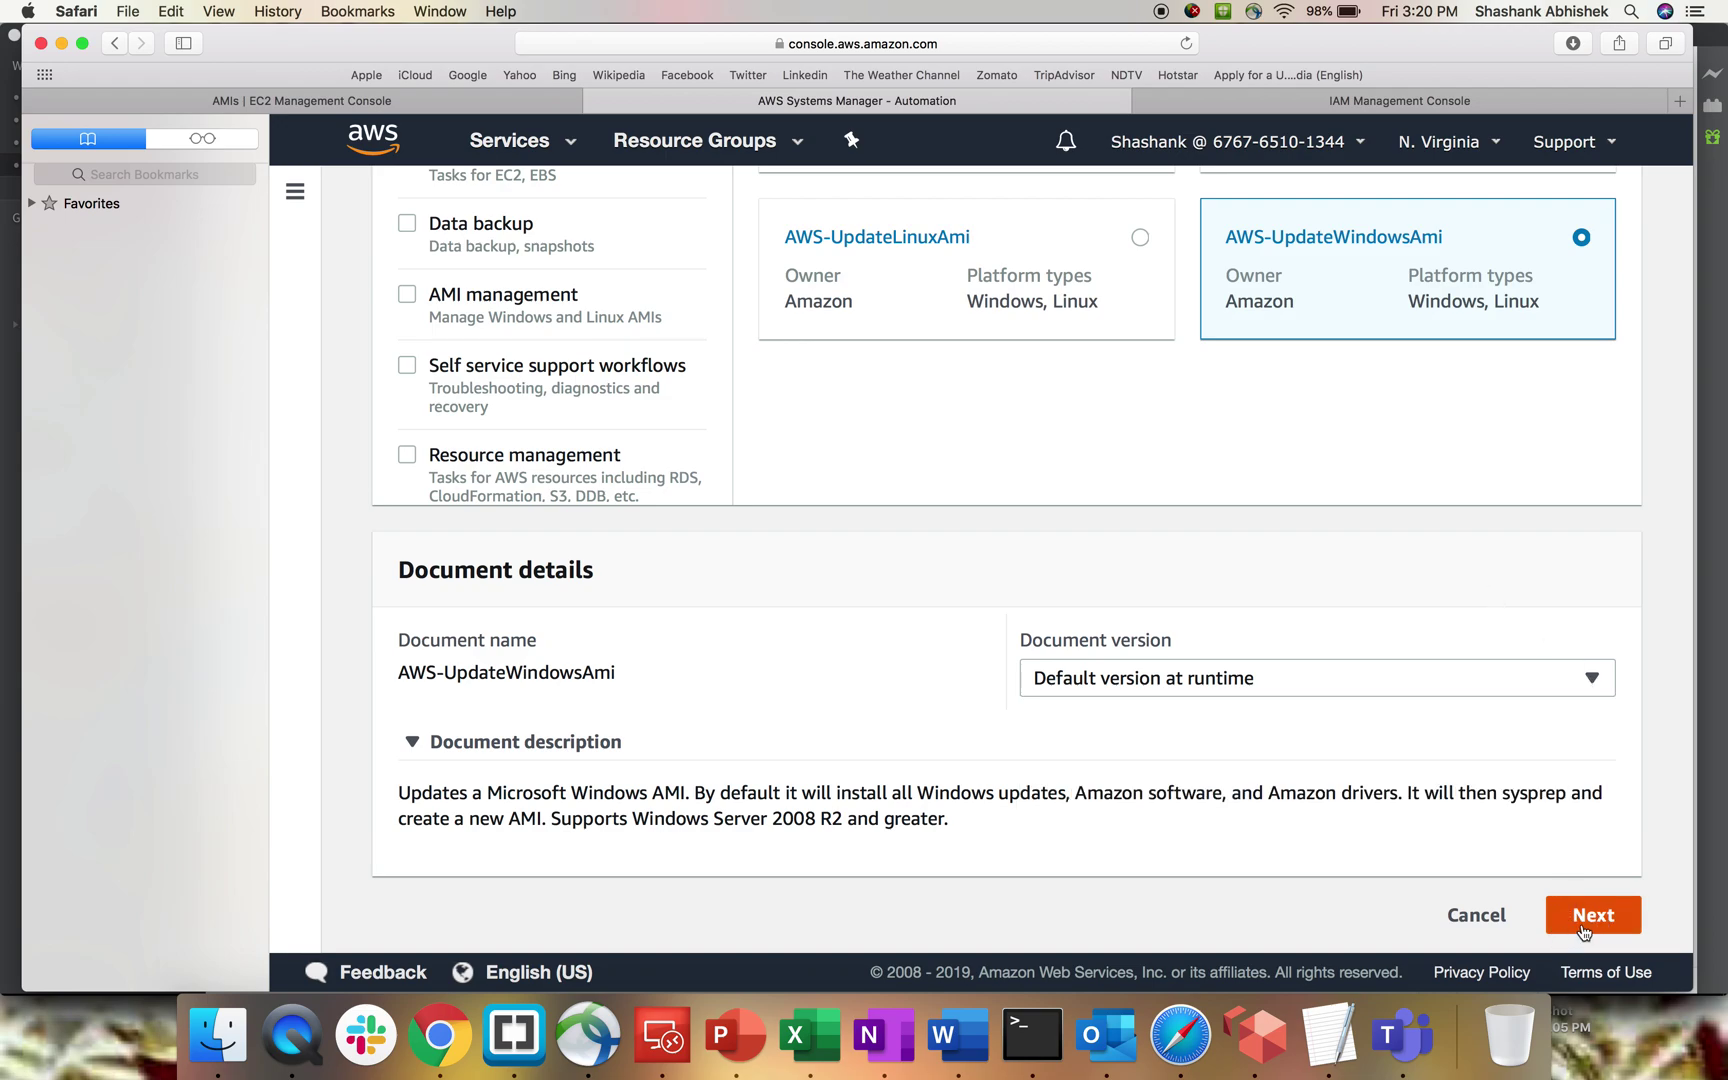
Review the required input parameters SourceAmiId, IamInstanceProfileName and AutomationAssumeRole of the automation.
scroll(1098, 765, down, 5)
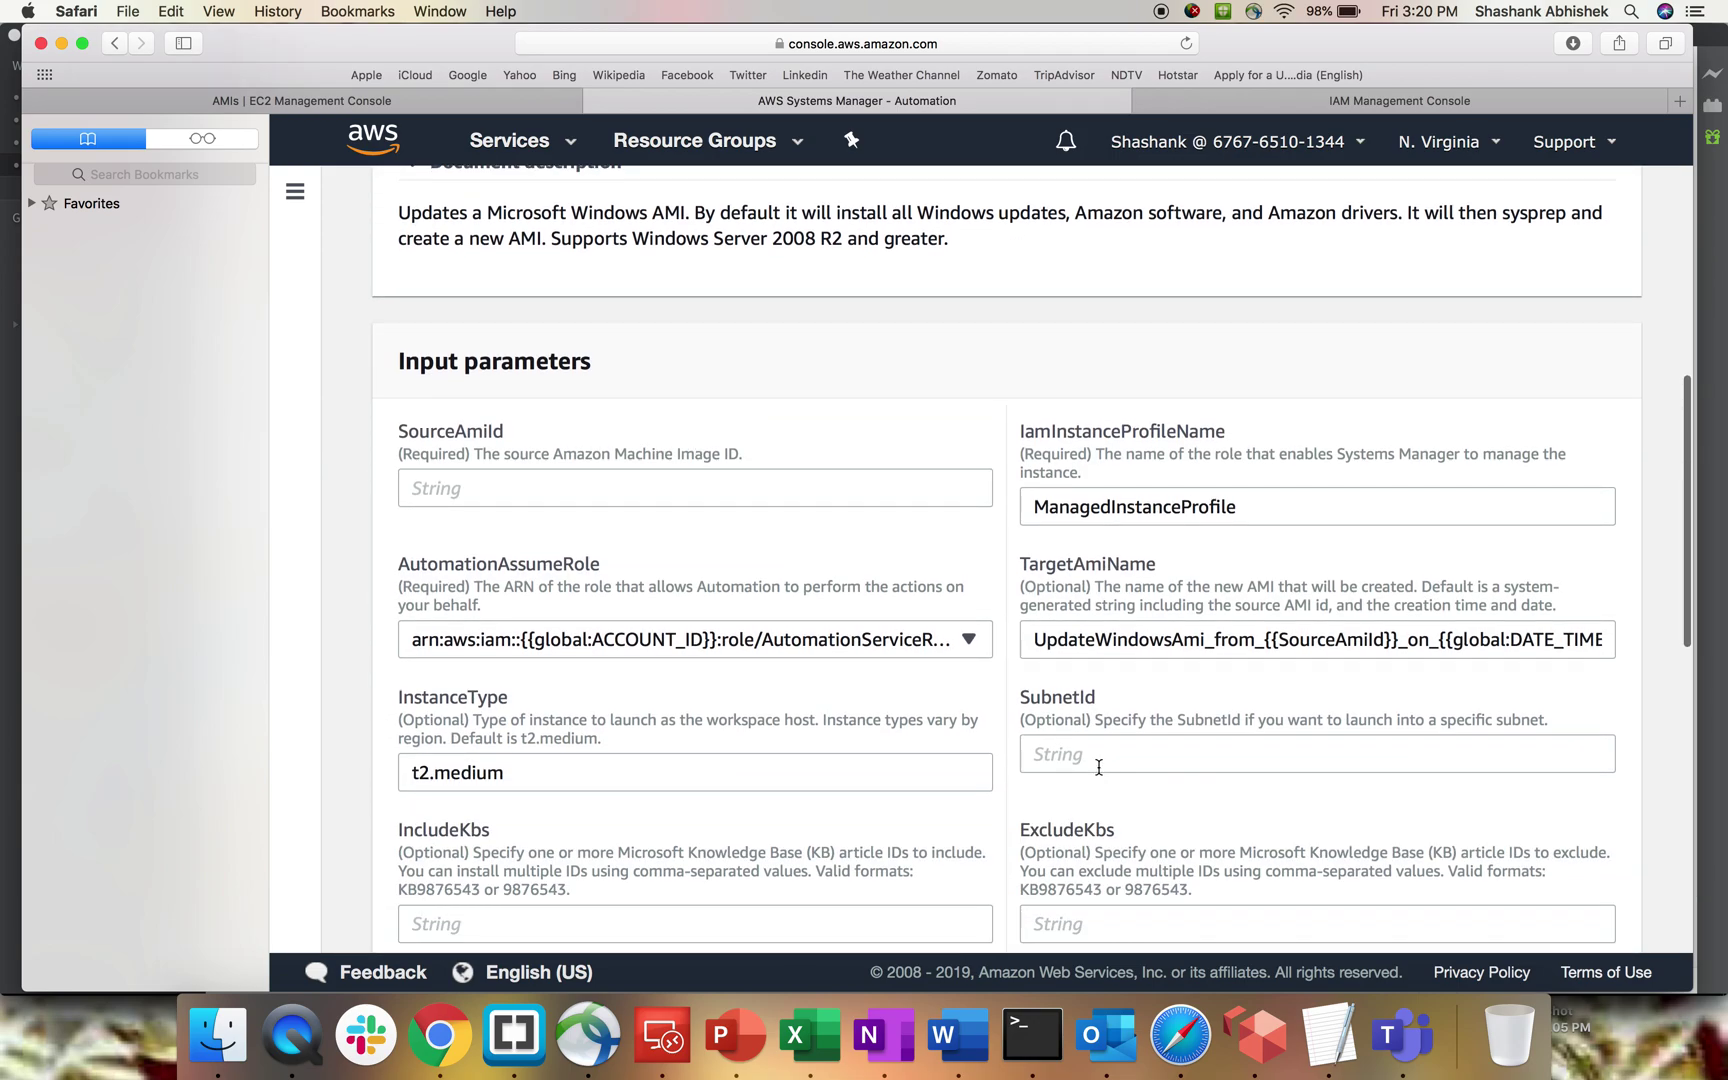
scroll(1098, 765, up, 3)
scroll(1098, 765, down, 1)
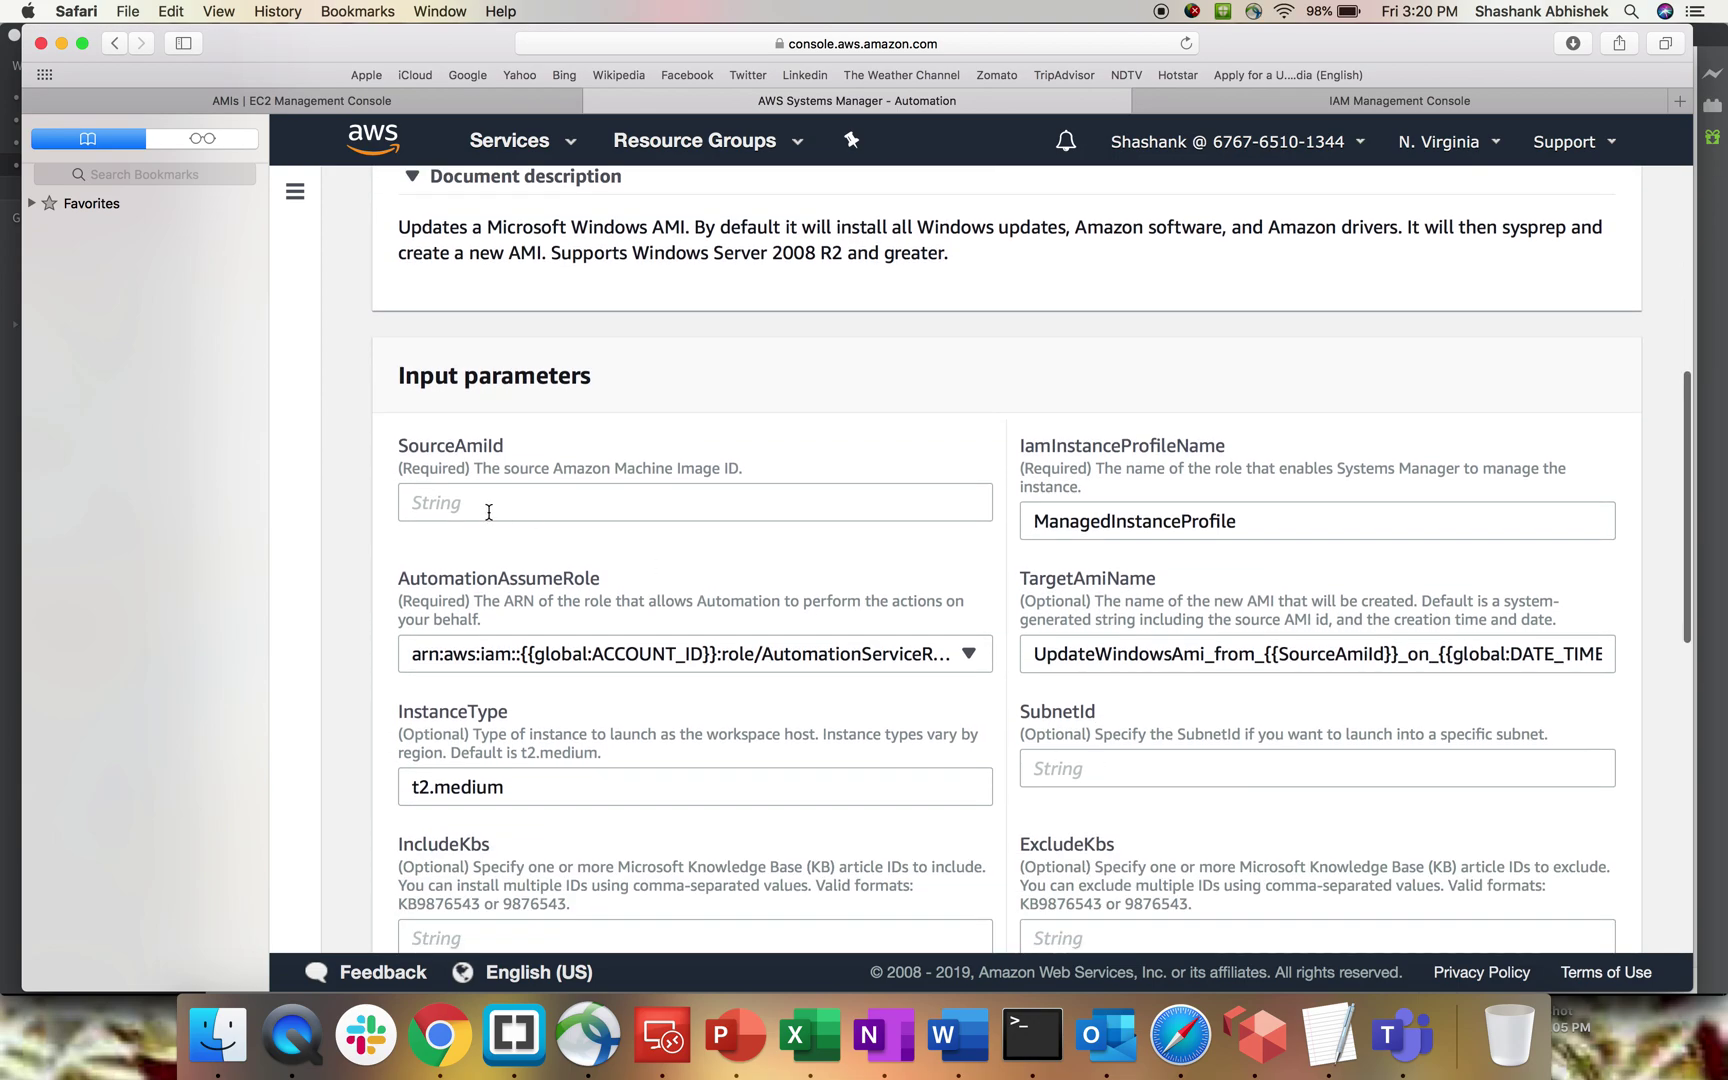
click(486, 509)
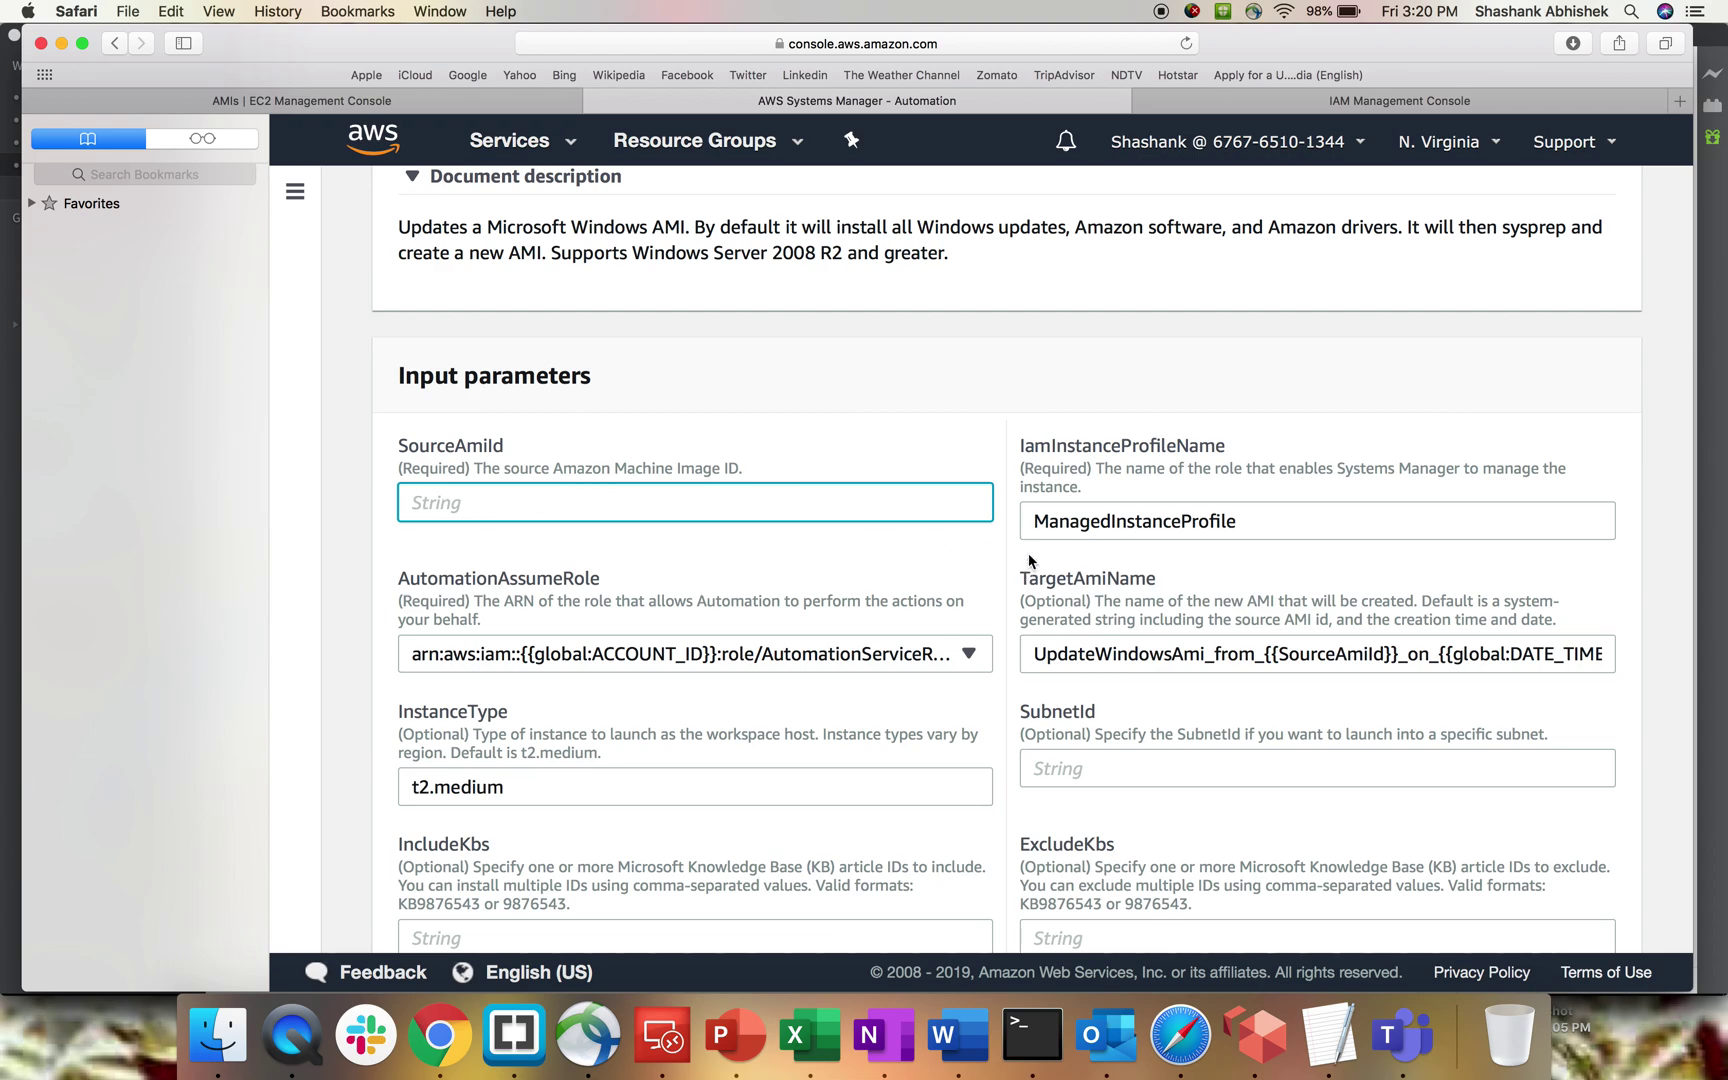
drag(1020, 445, 1183, 447)
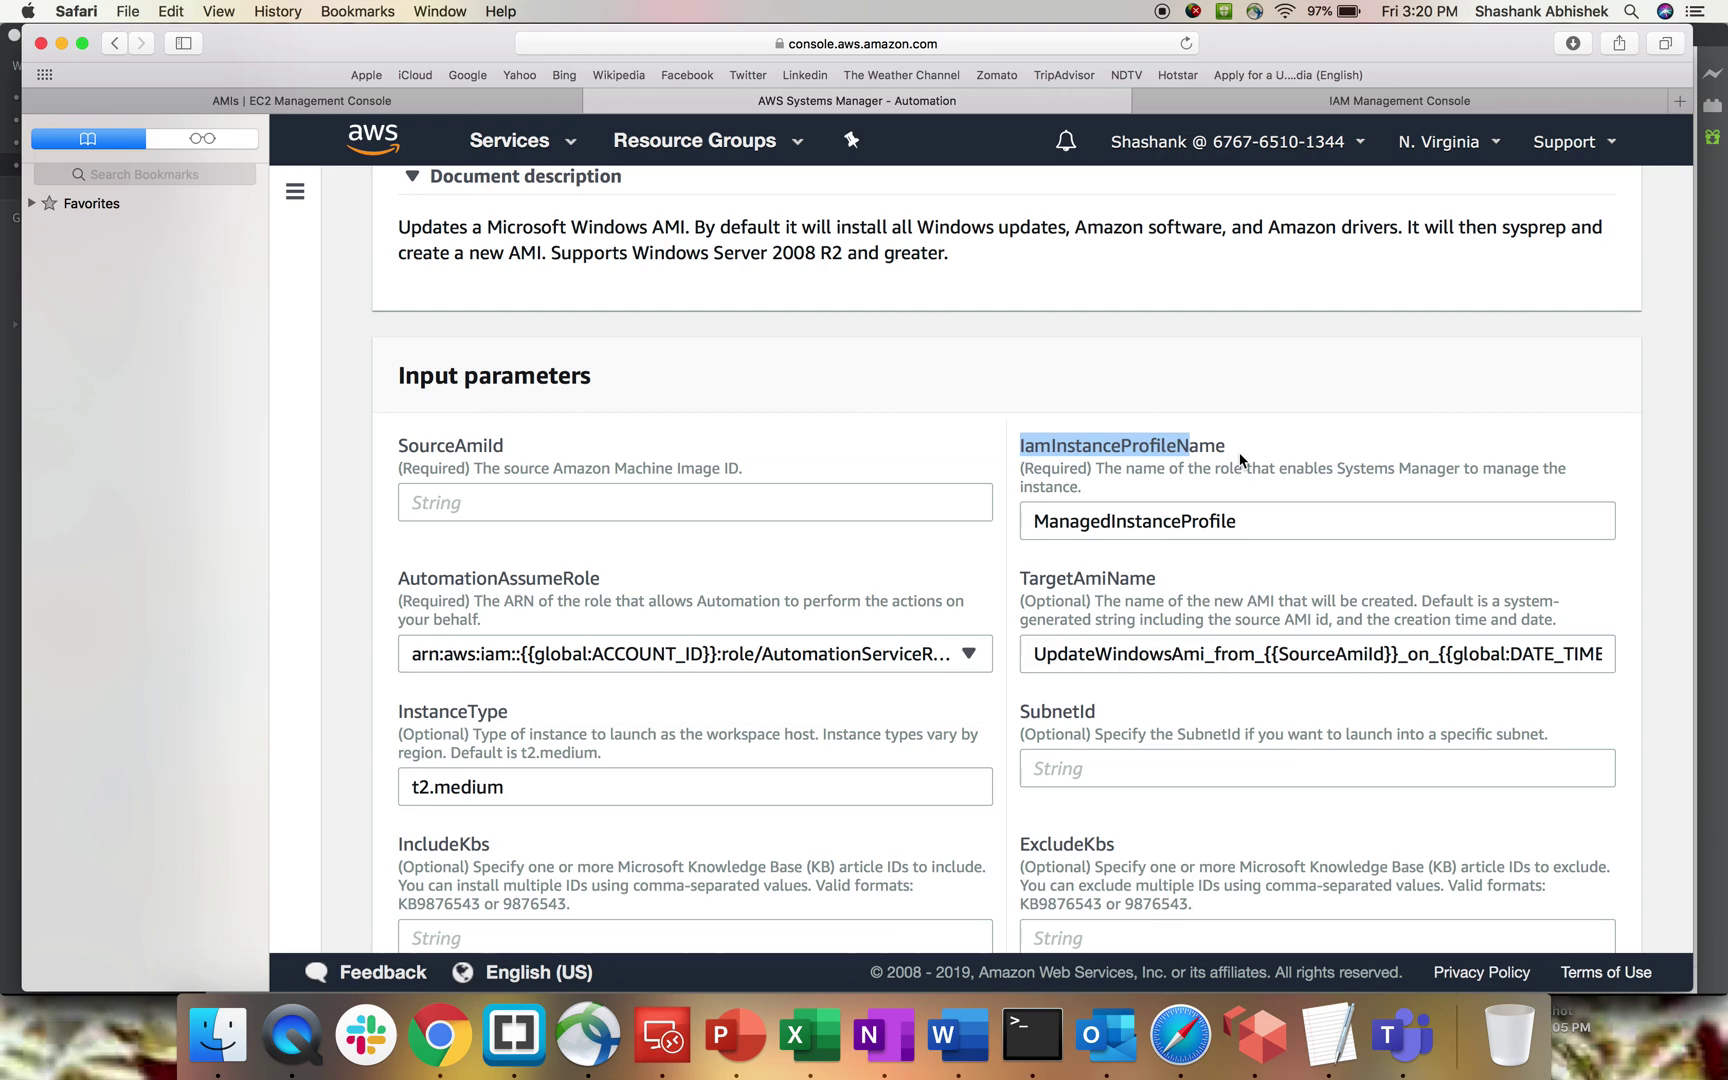
drag(437, 580, 575, 584)
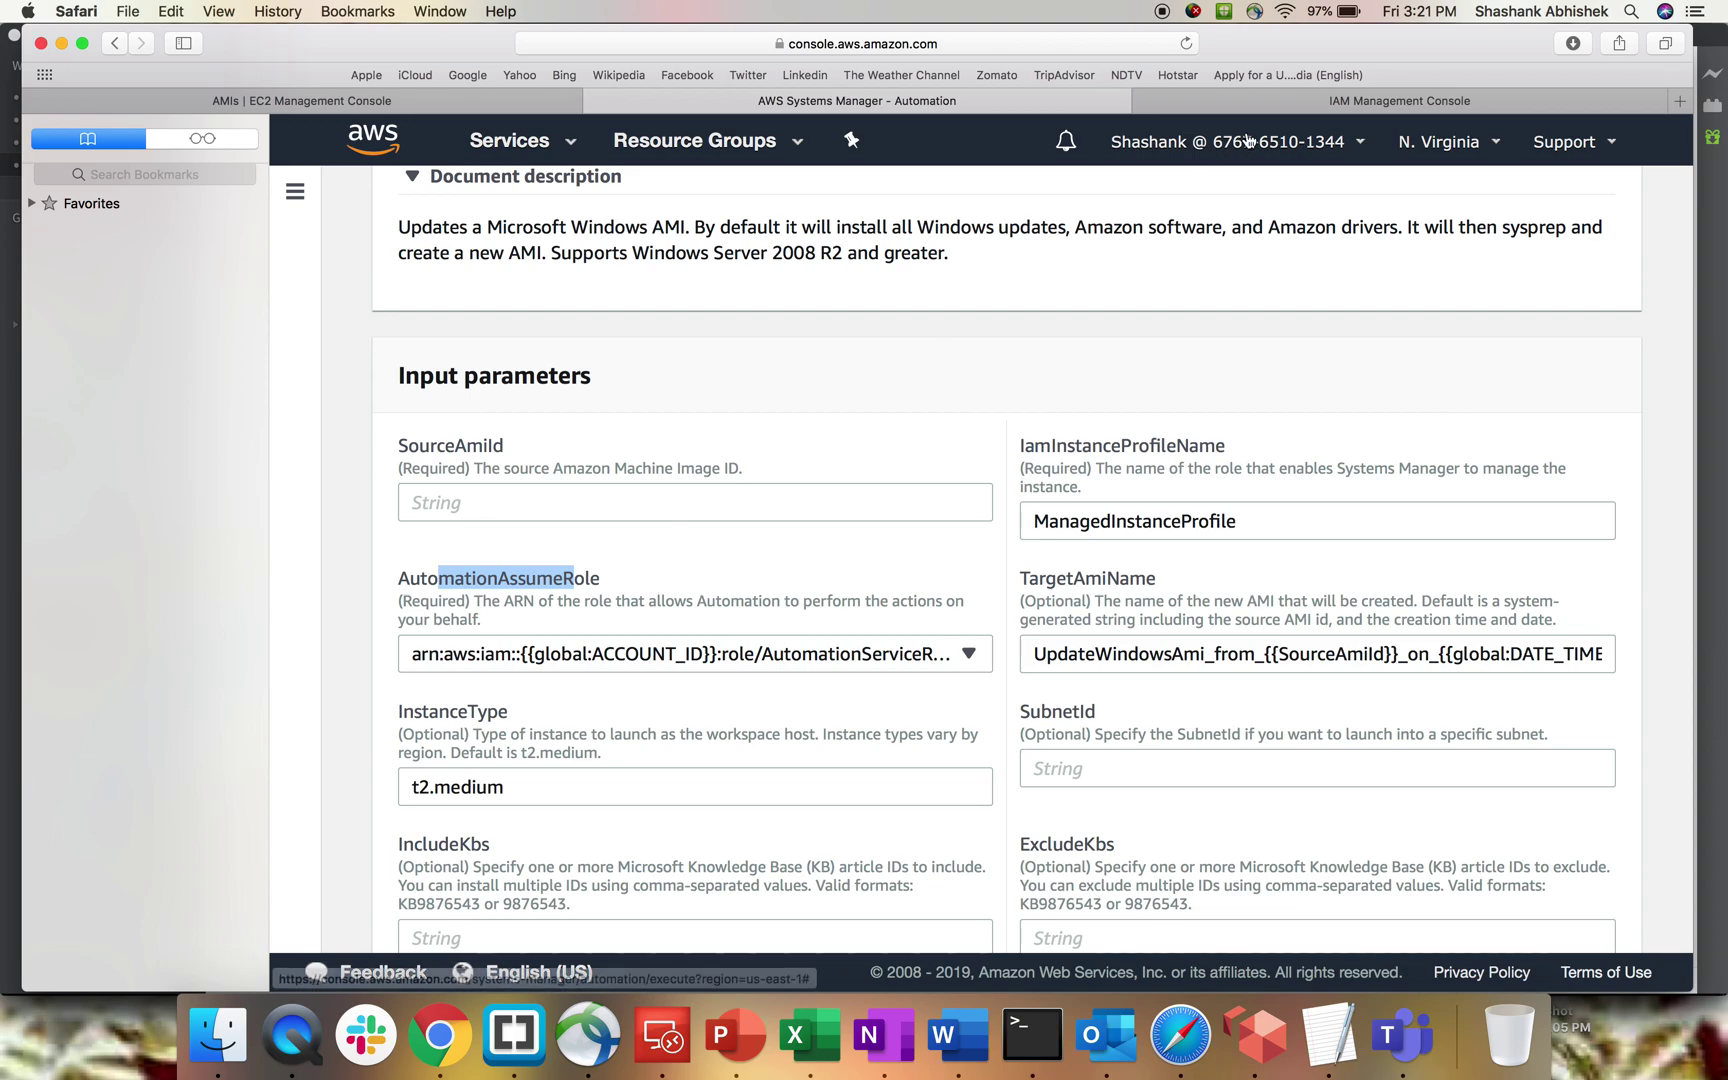
Start creating an IAM role with EC2 as the trusted AWS service and proceed to its permissions.
click(1278, 103)
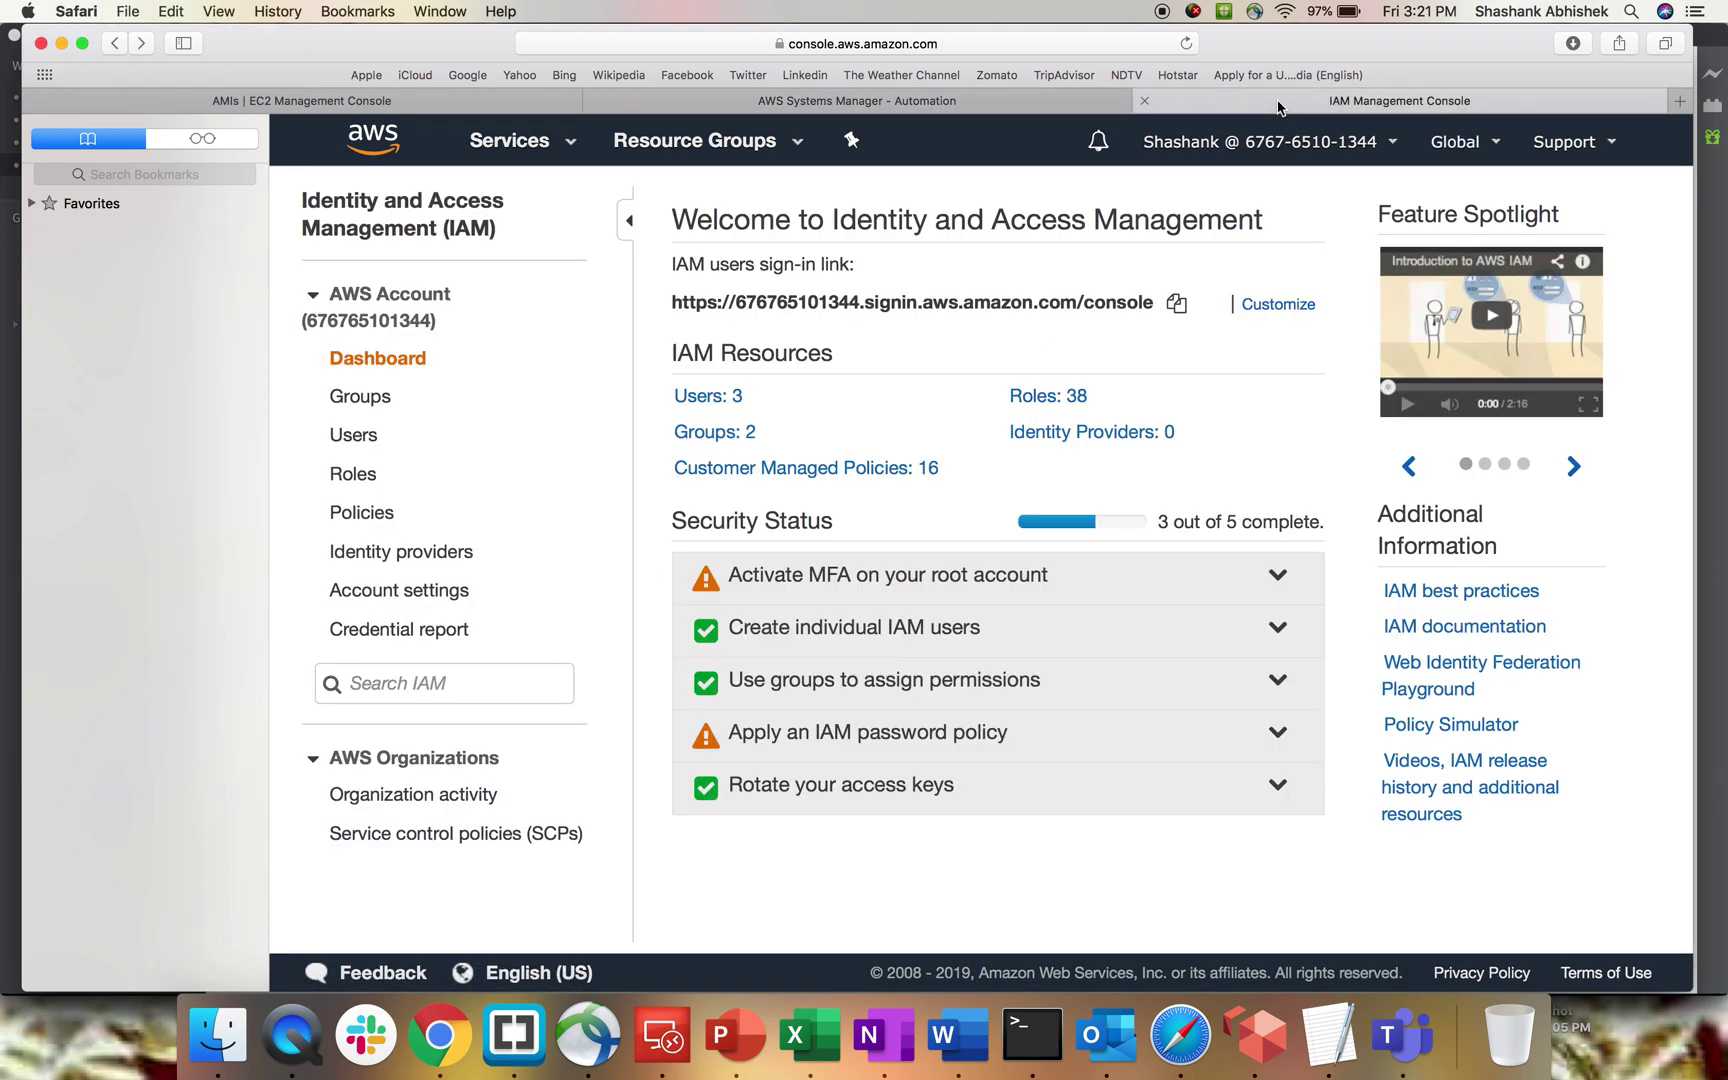
click(362, 475)
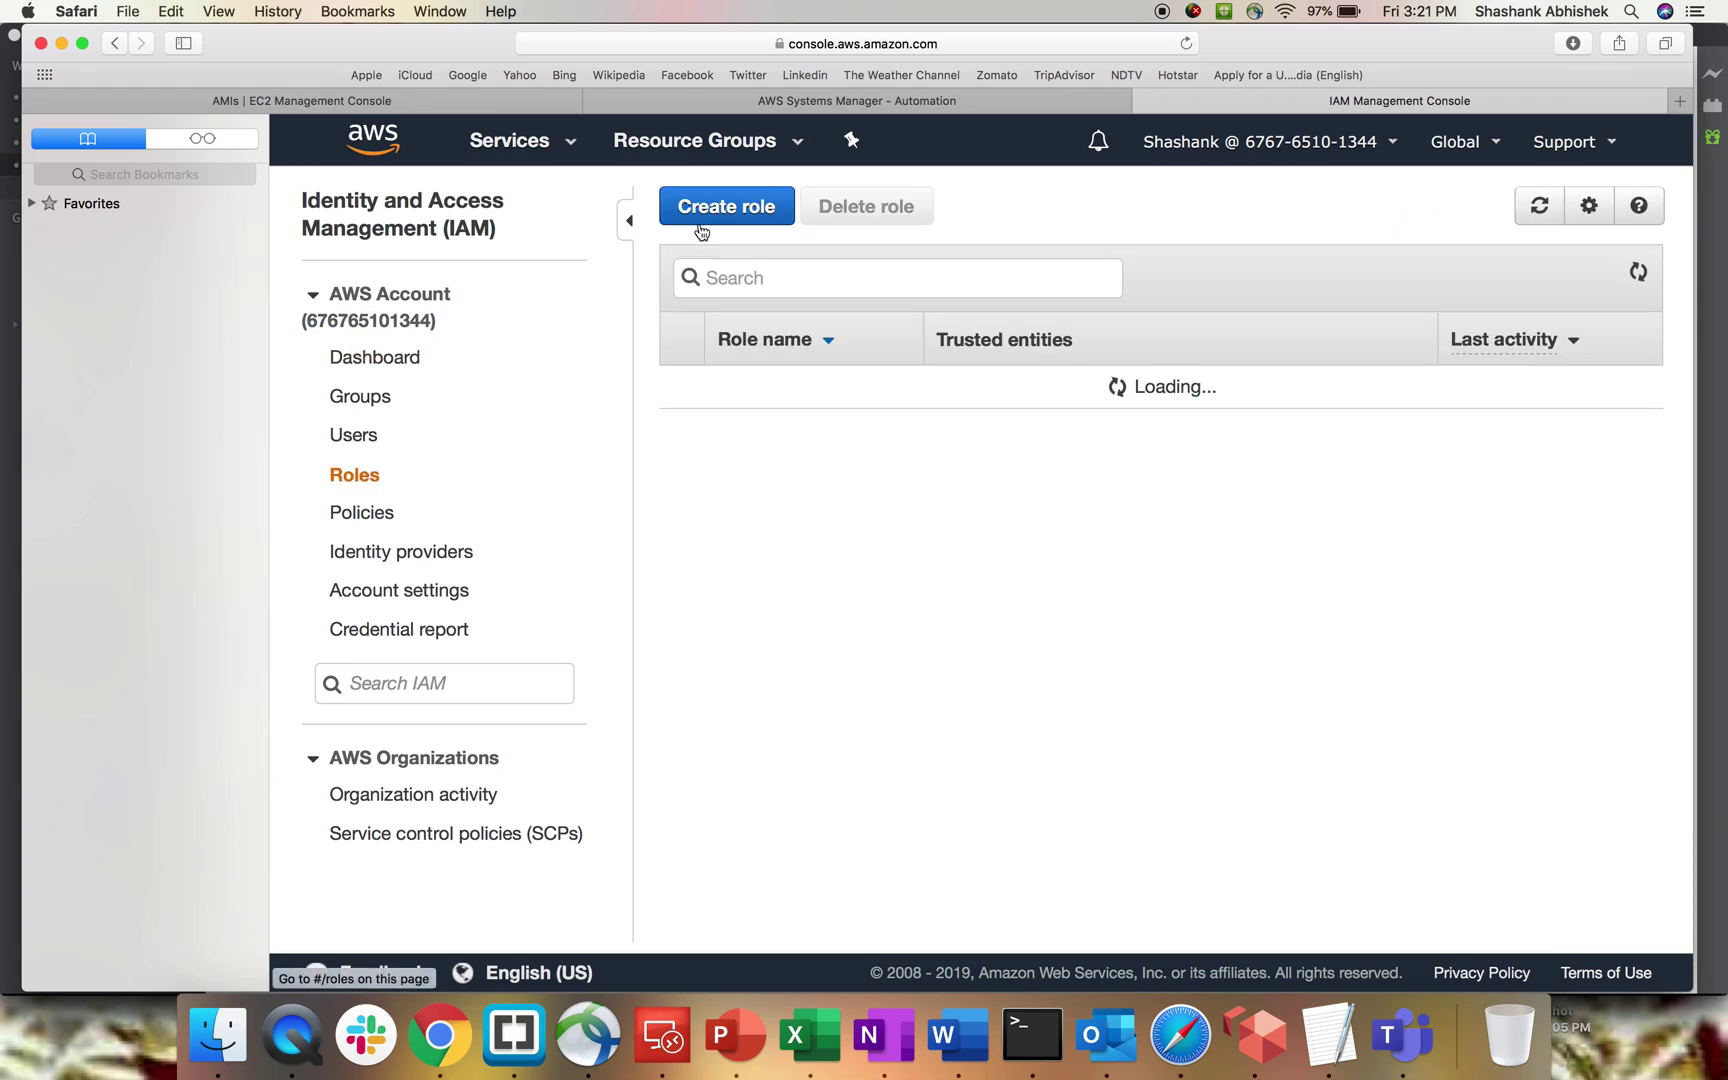
click(709, 208)
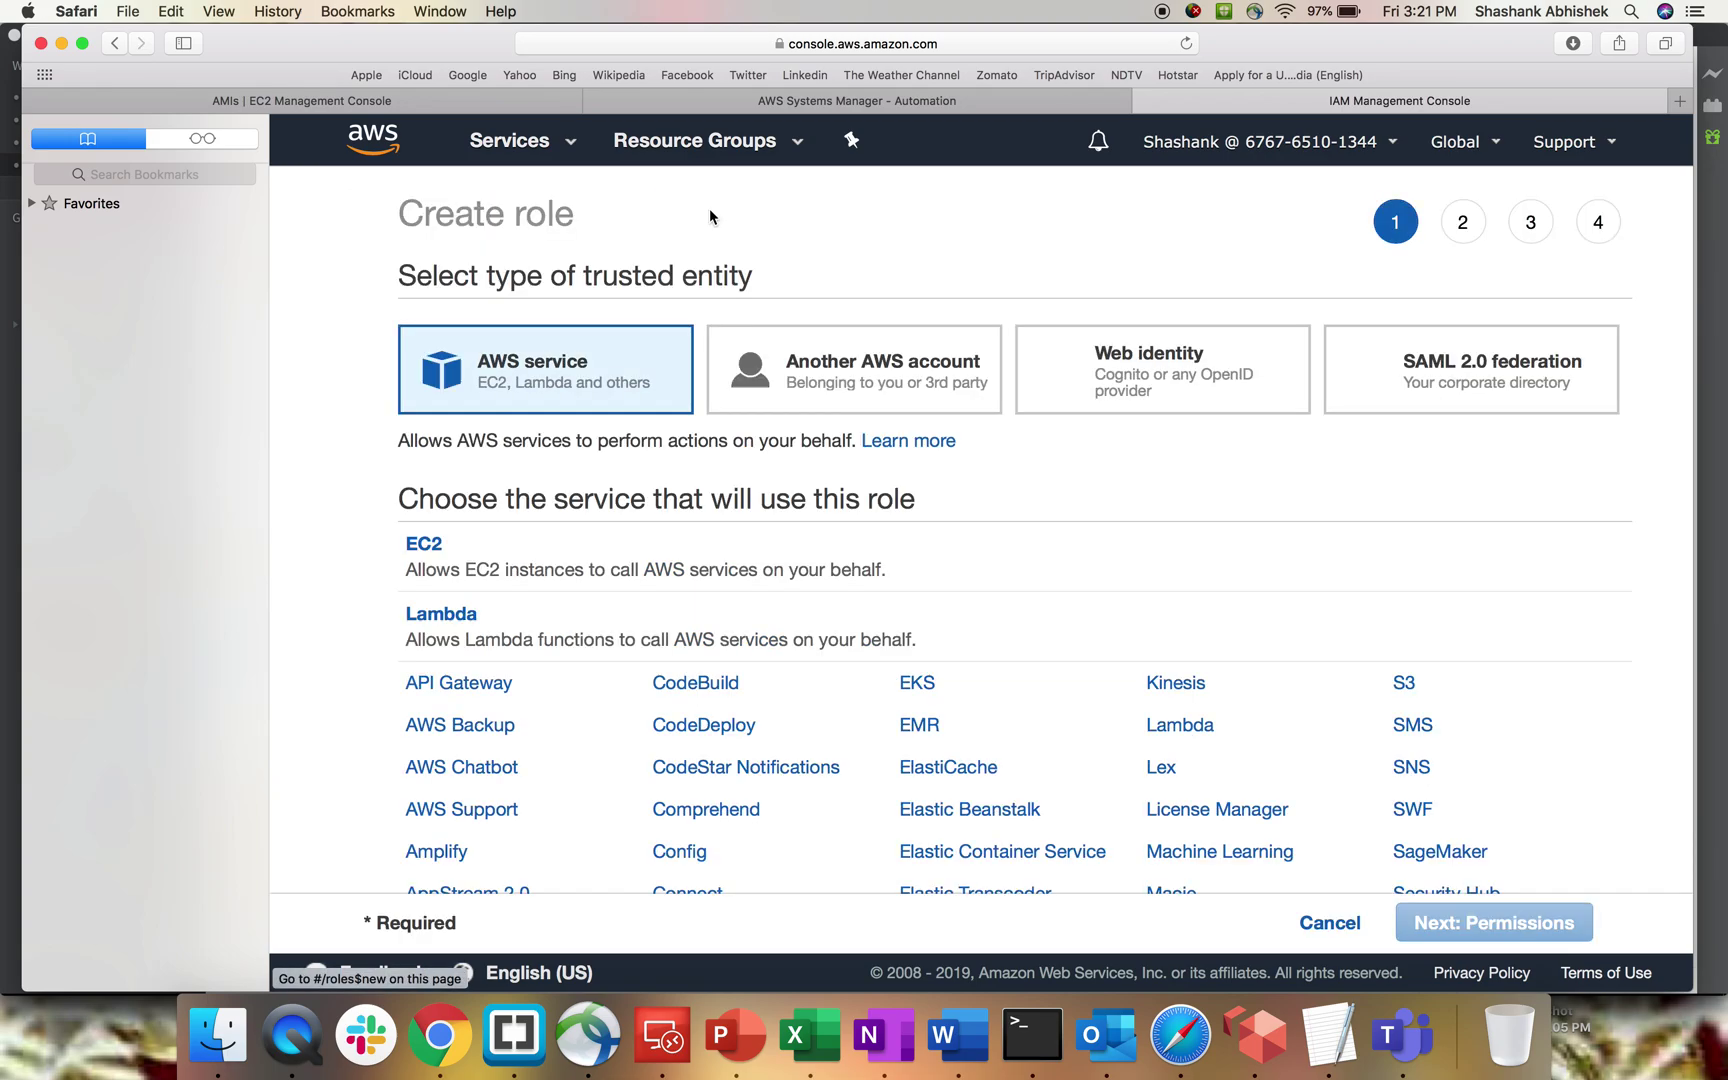
click(453, 567)
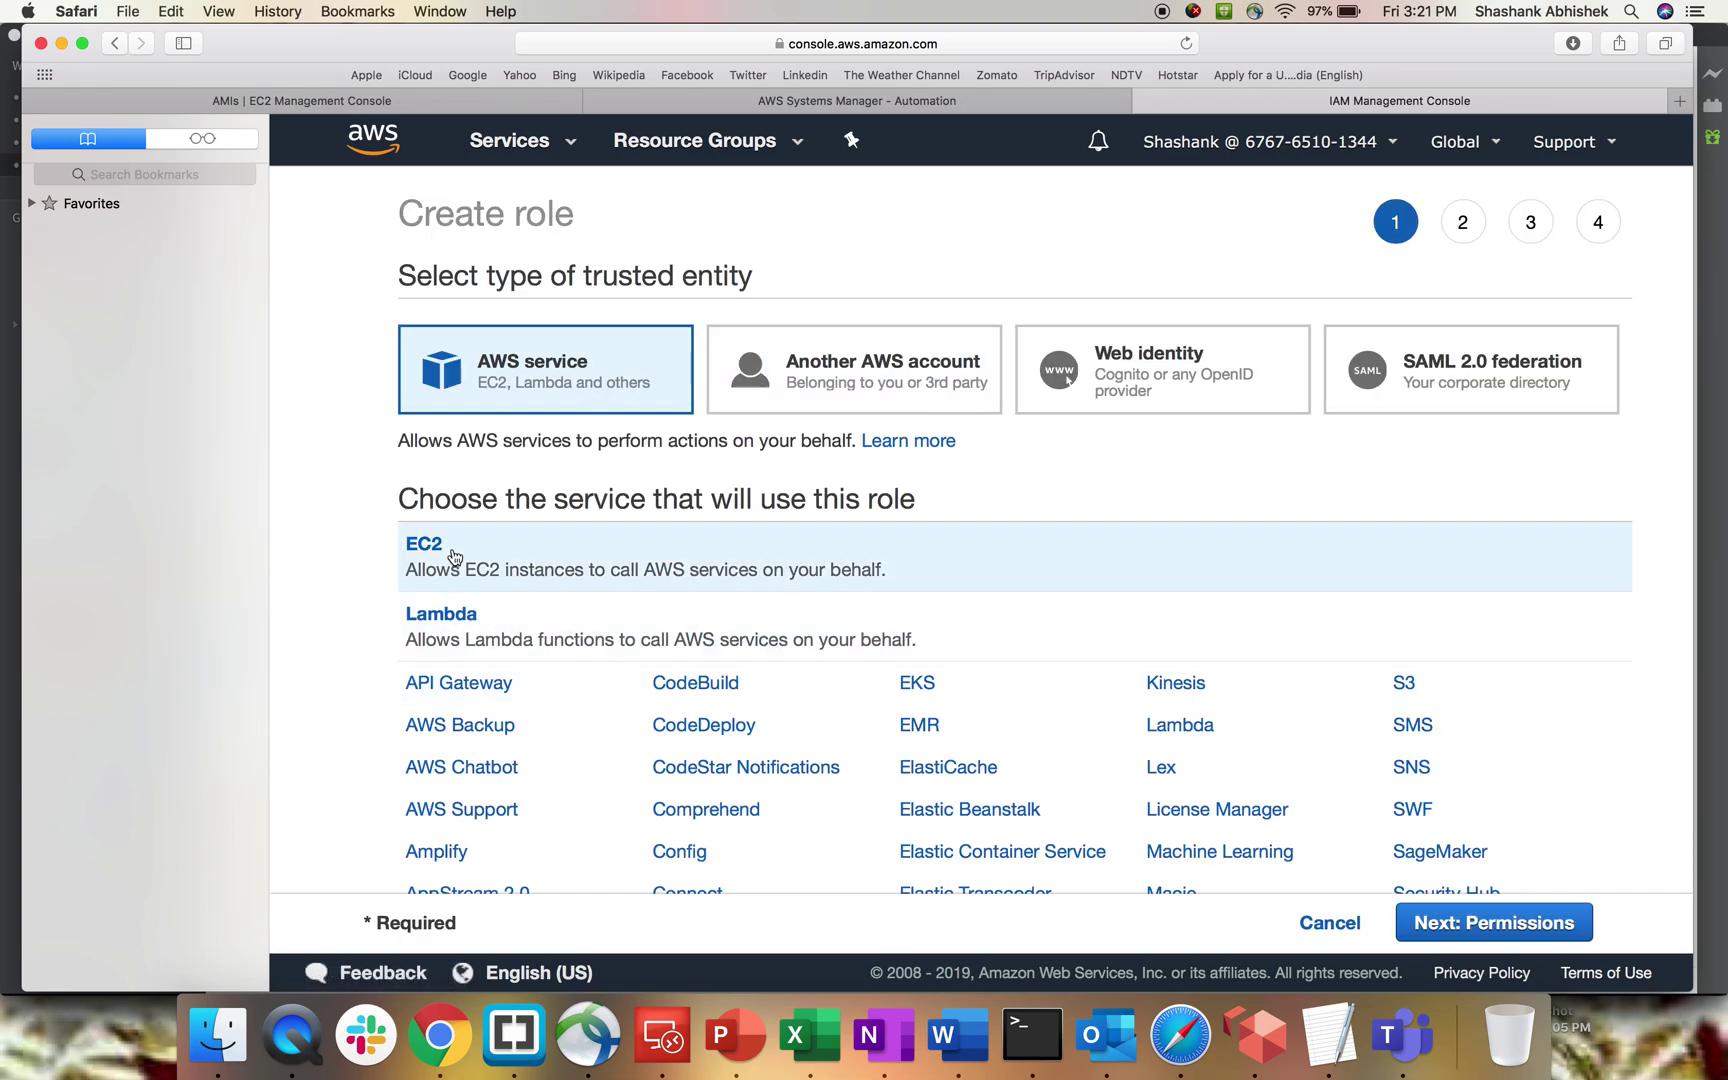
click(1497, 926)
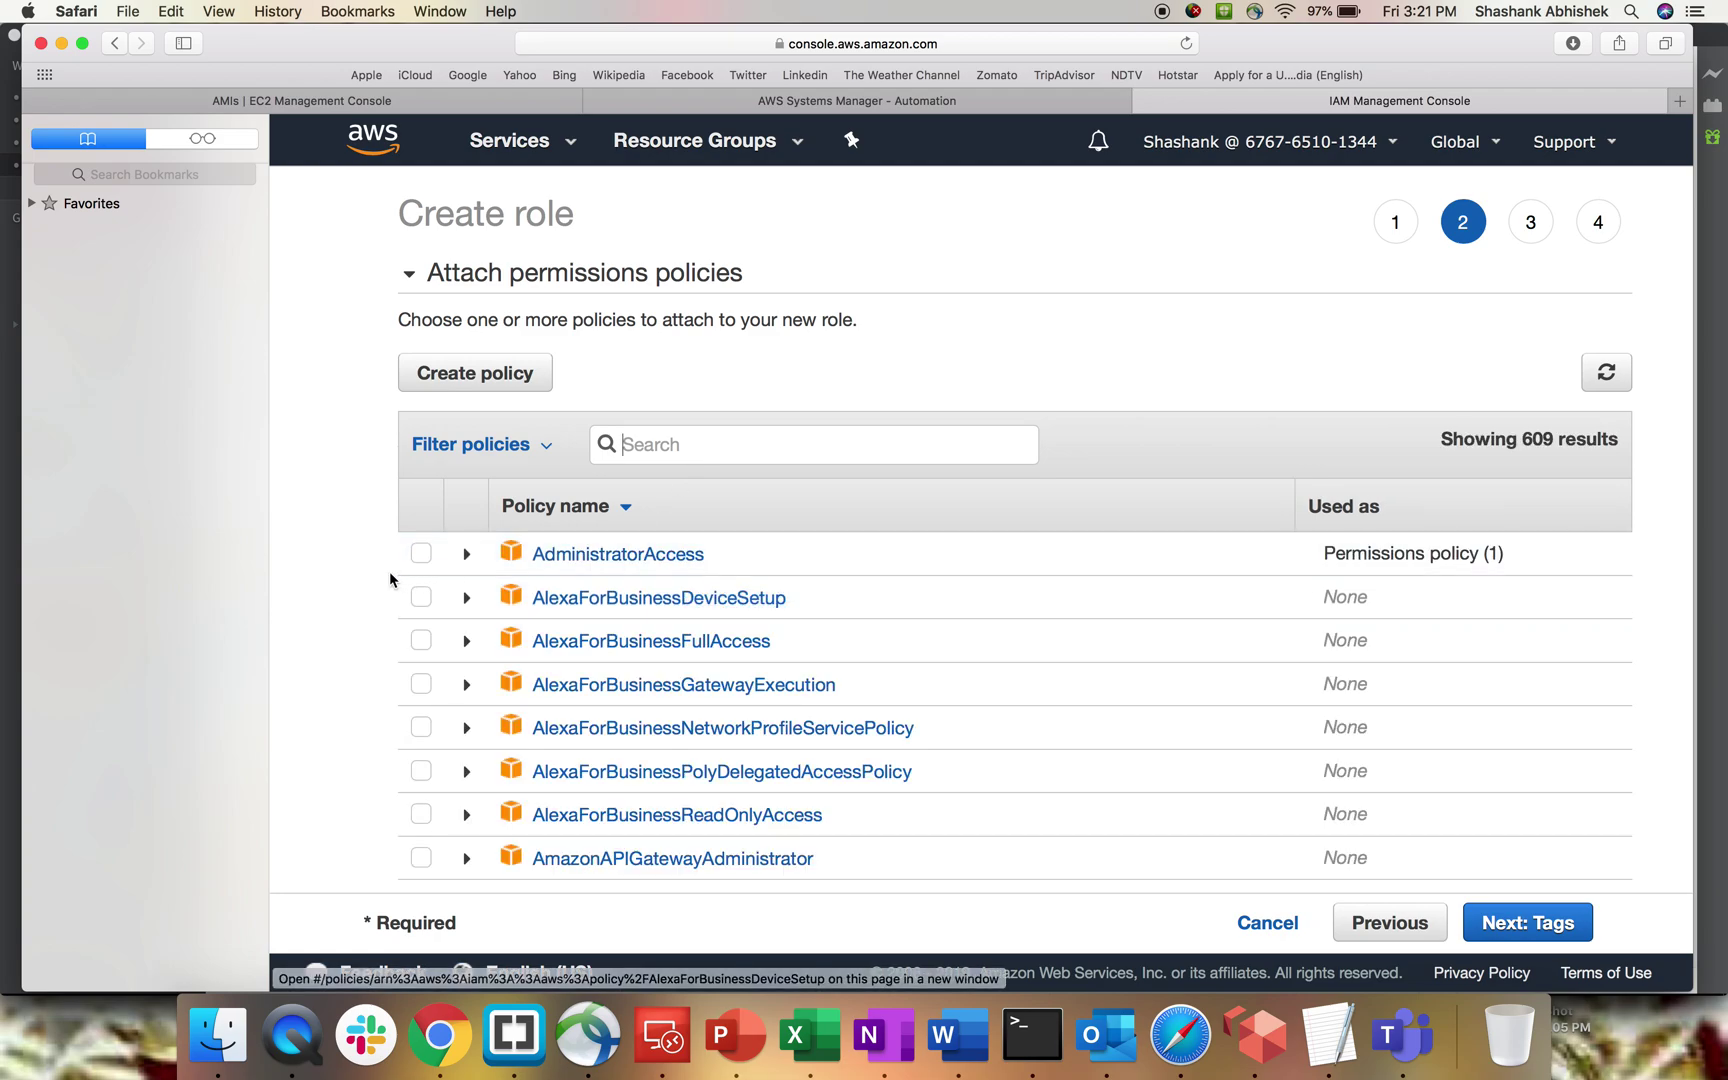
Attach the AdministratorAccess policy, skip the tags, and create the role with the name SSM_TEST.
click(419, 554)
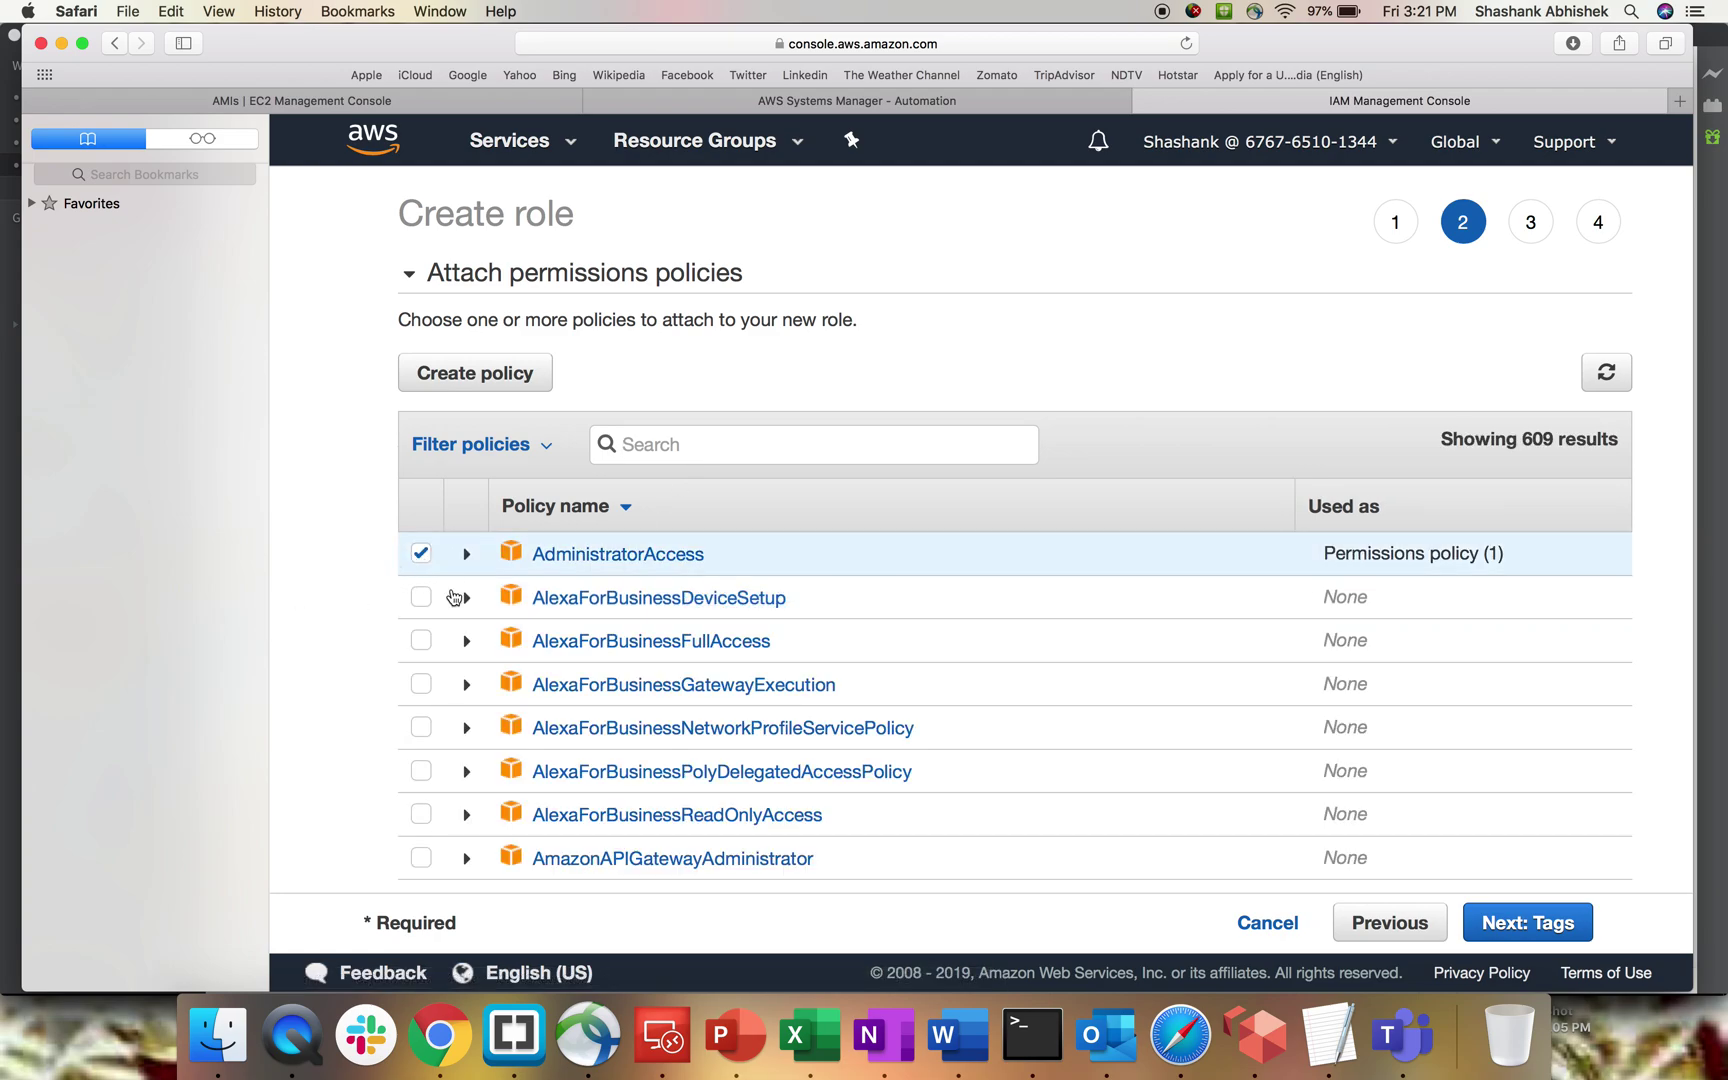
click(1530, 924)
click(1535, 924)
click(908, 366)
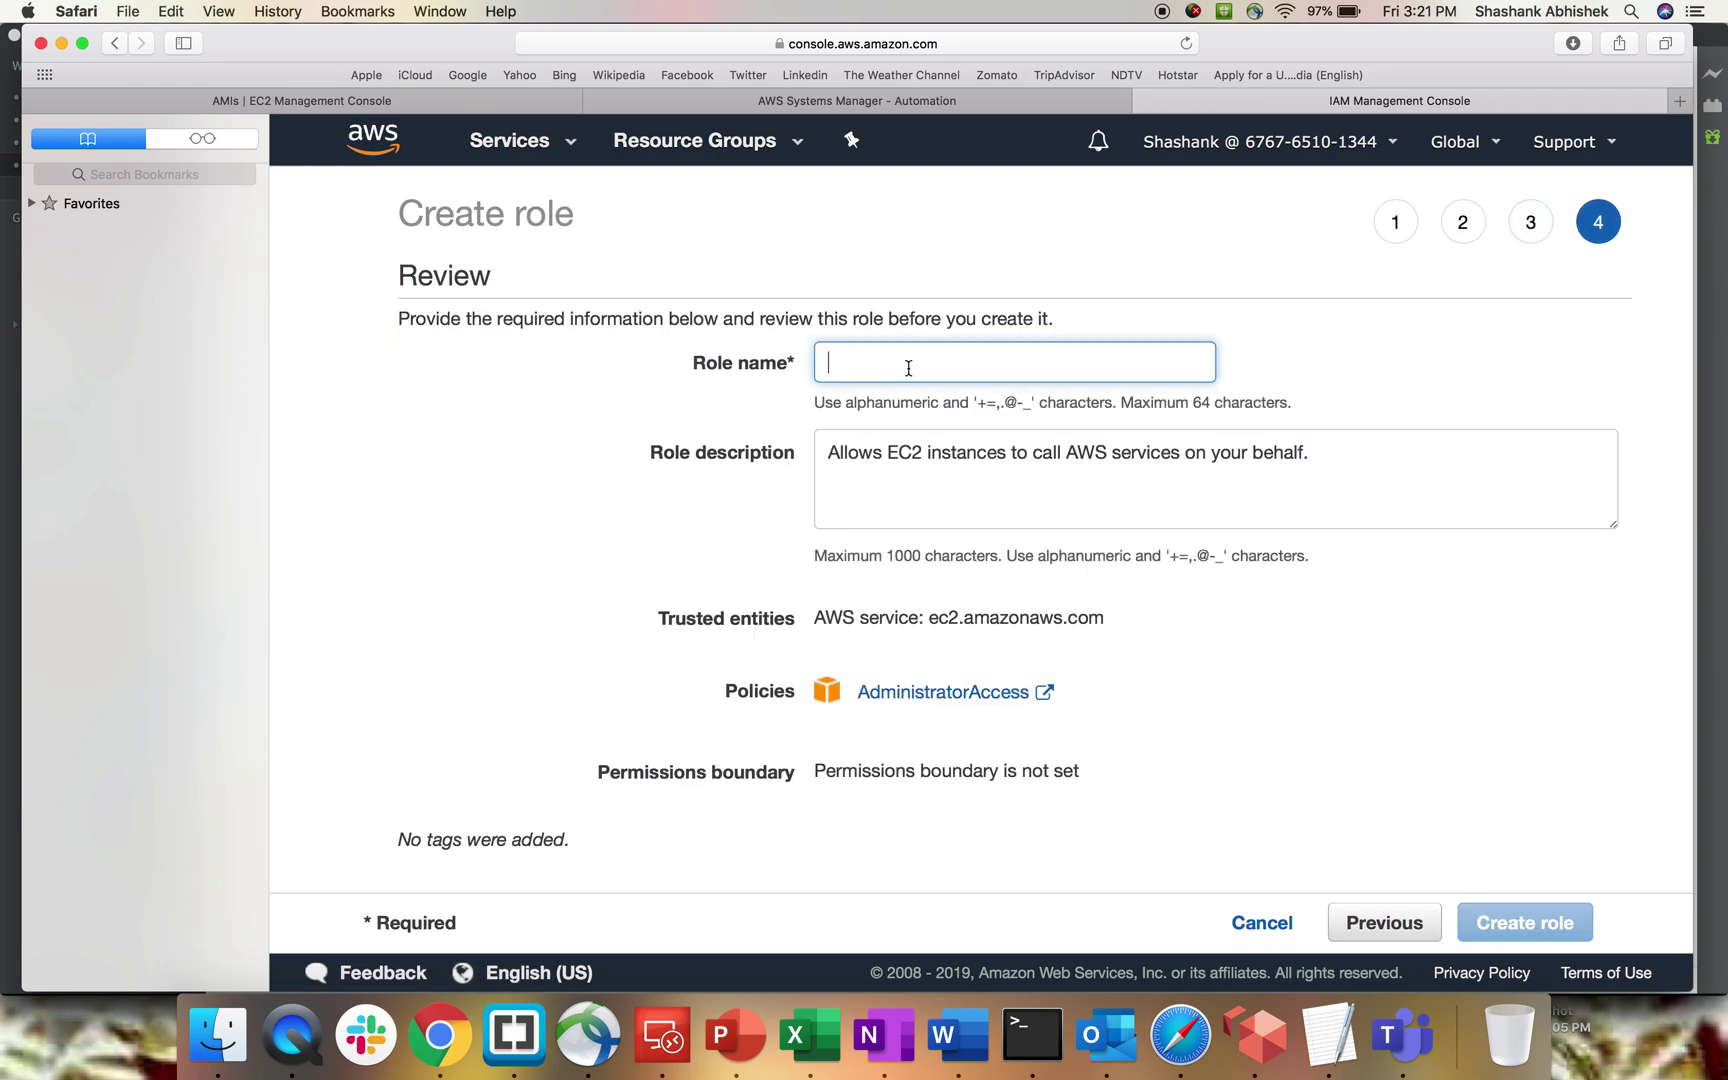
text(SSM_TEST)
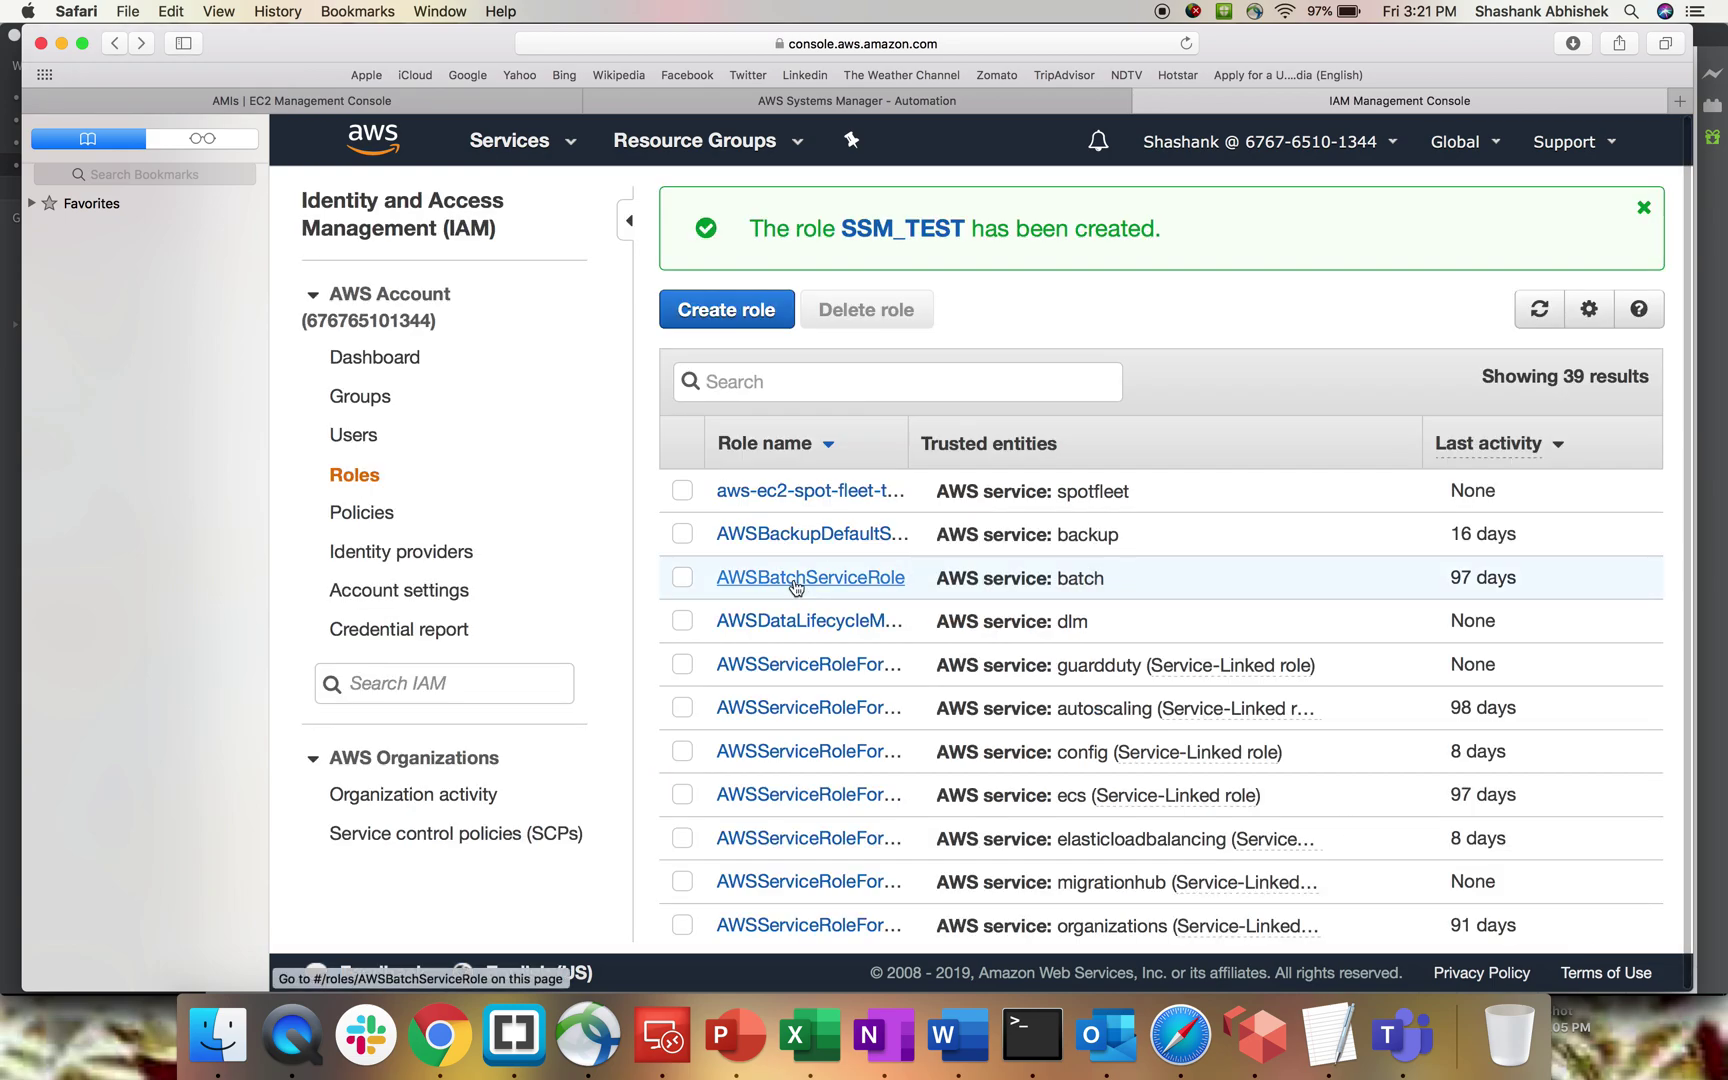
Open the SSM_TEST role and start editing the policy document of its trust relationship.
click(903, 228)
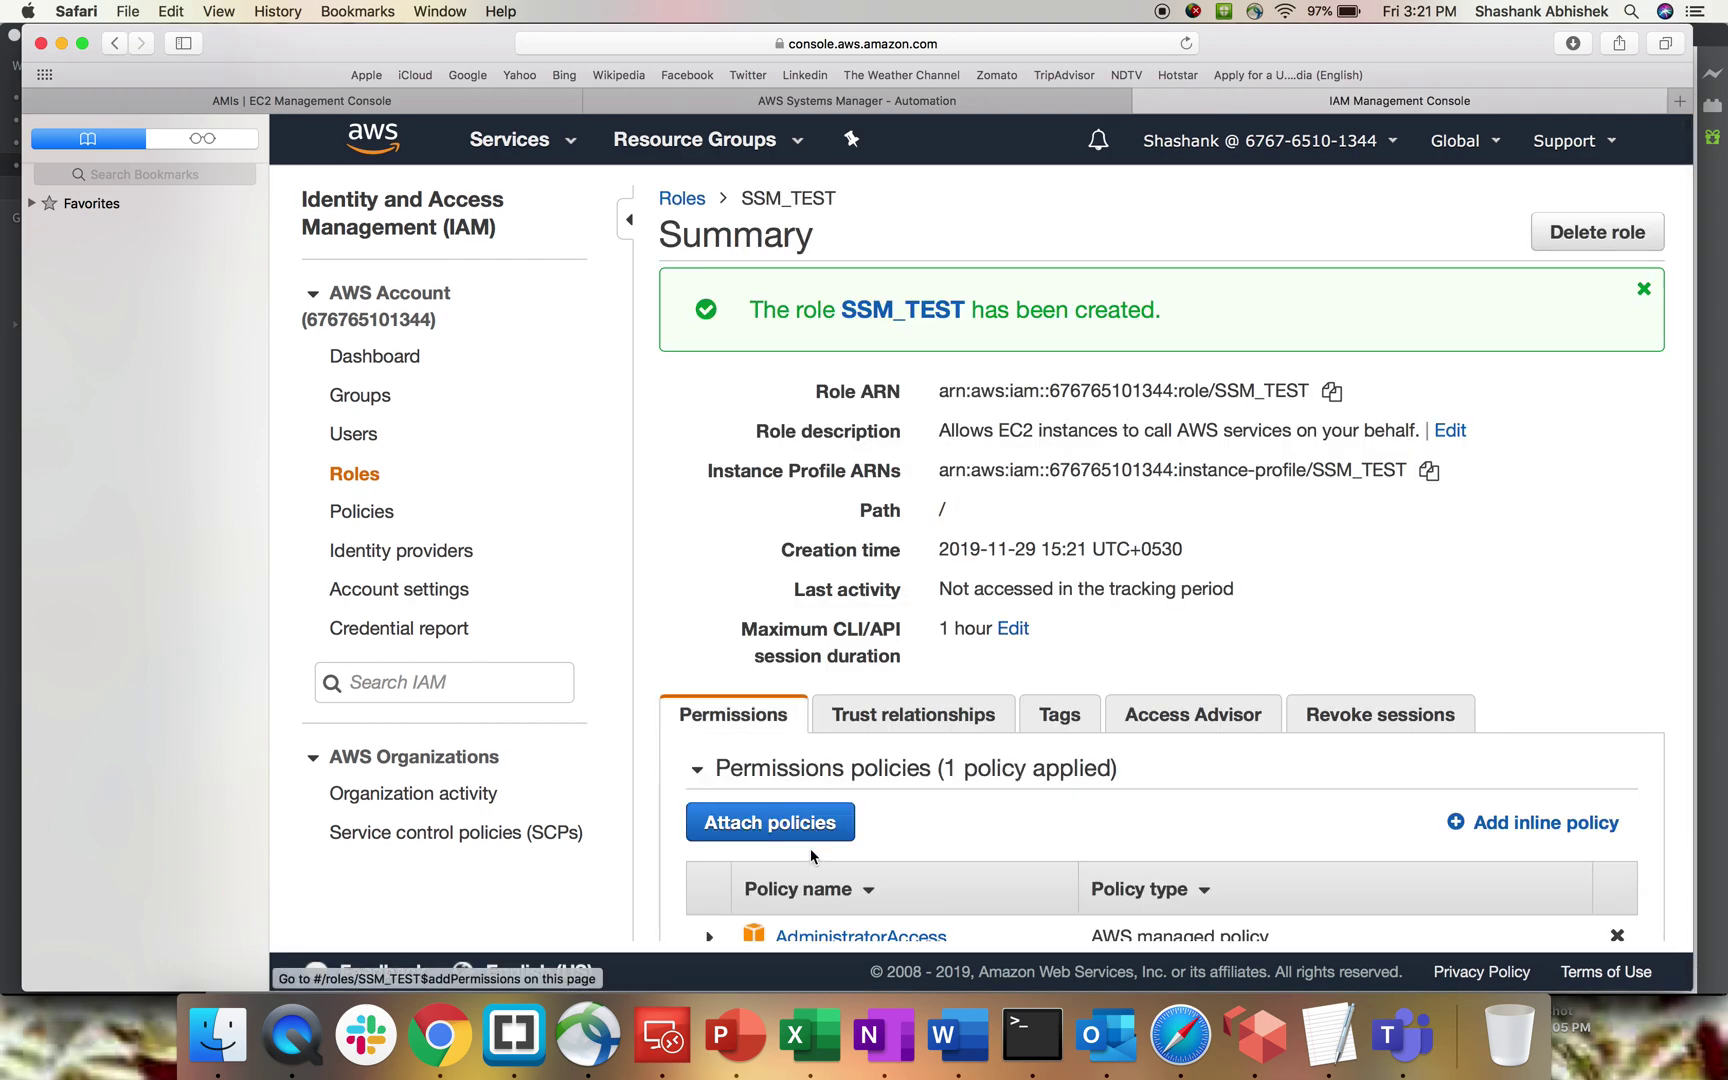
scroll(895, 665, down, 3)
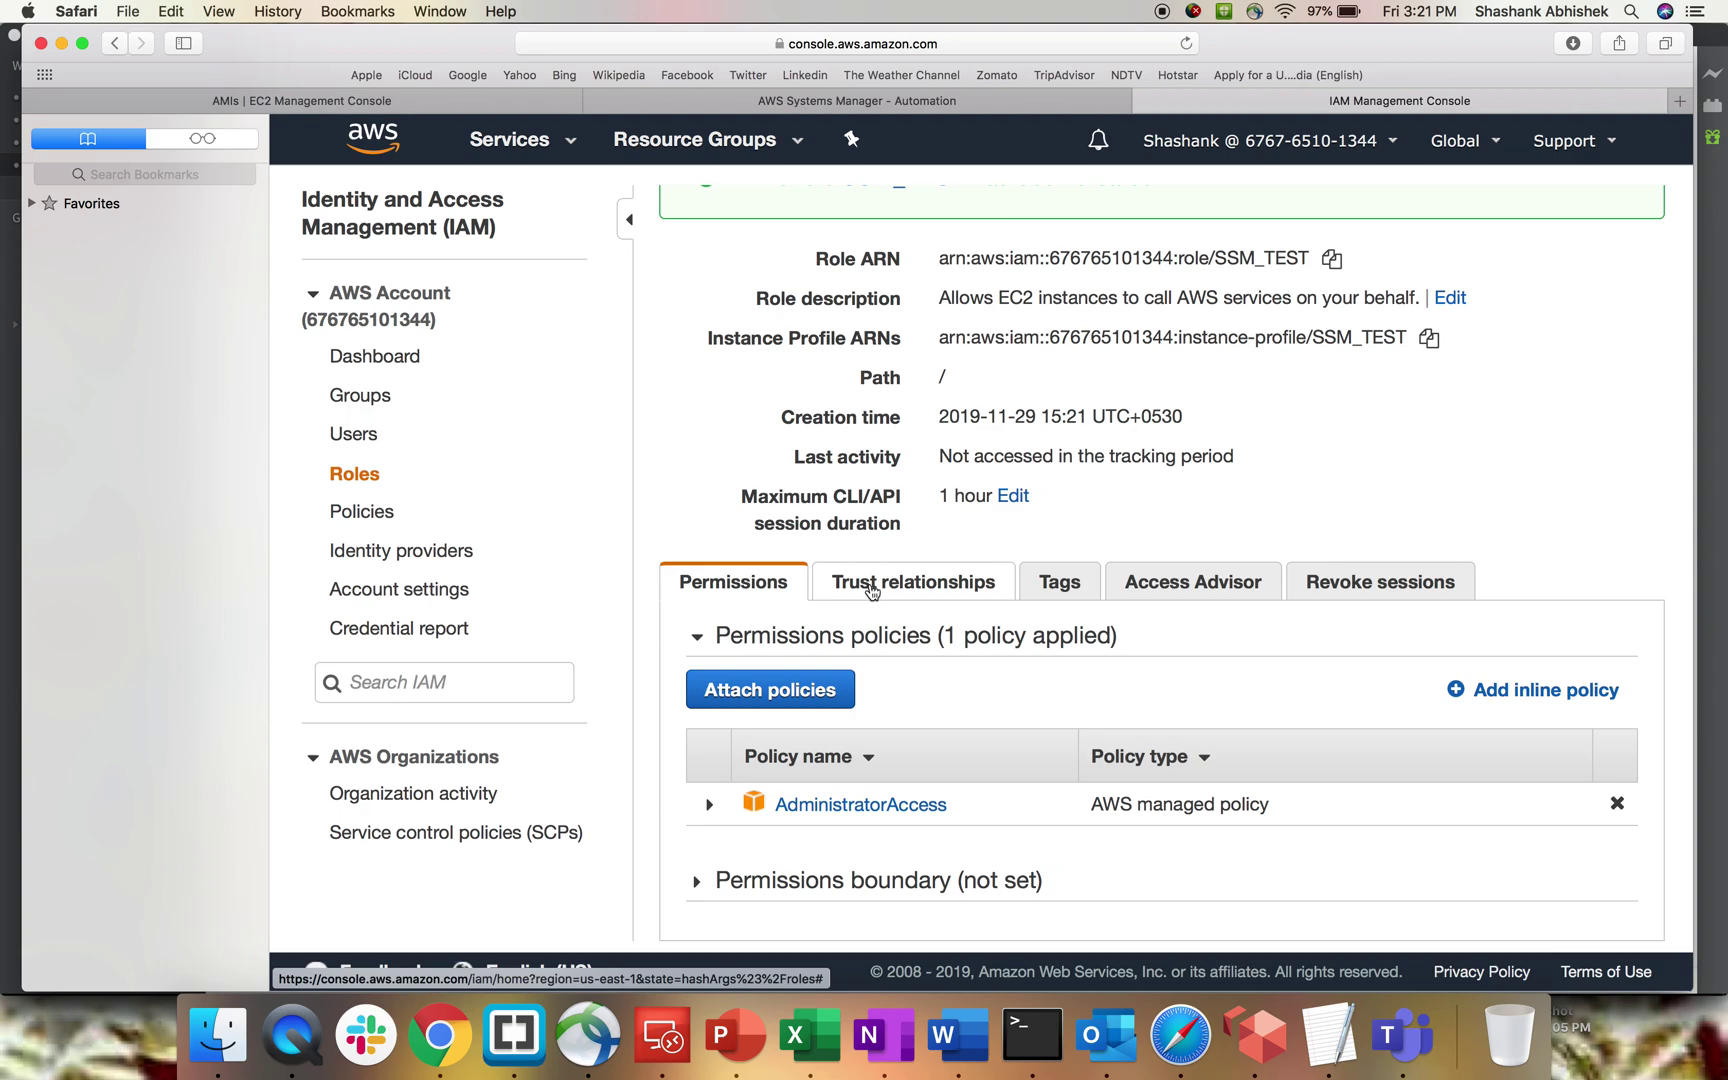
click(871, 591)
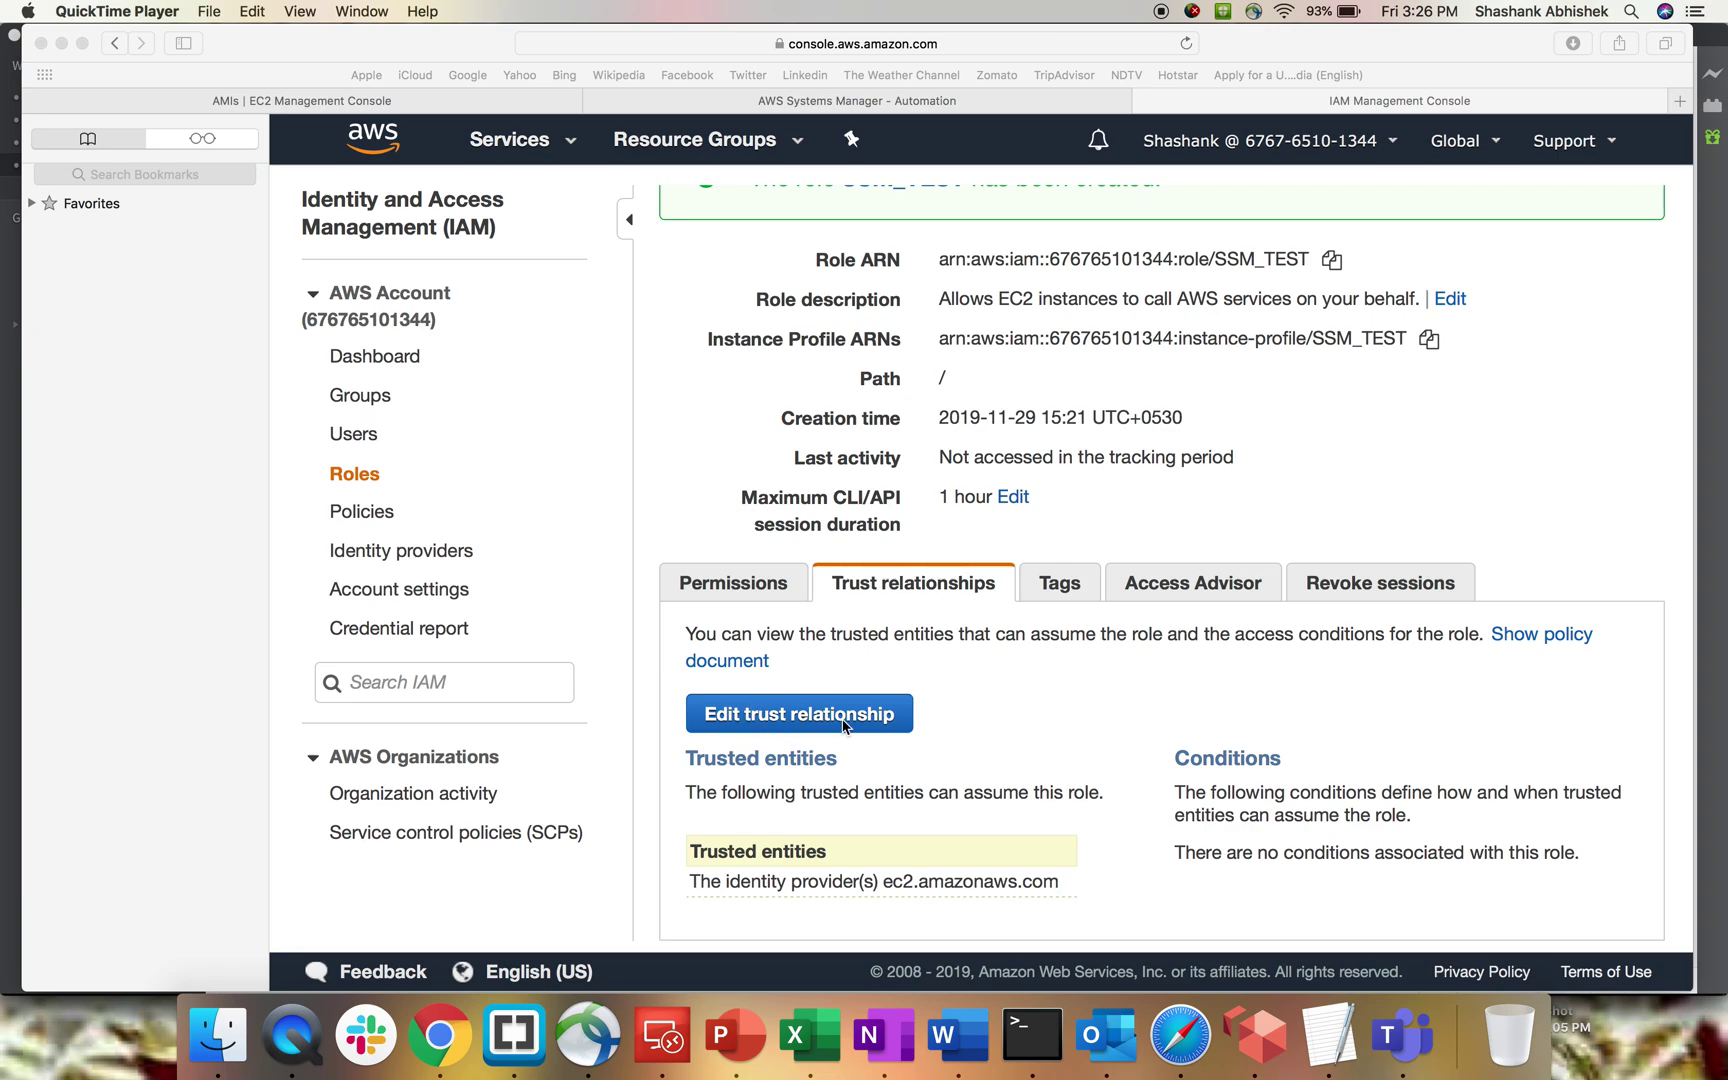
click(818, 717)
click(818, 717)
drag(818, 471, 951, 475)
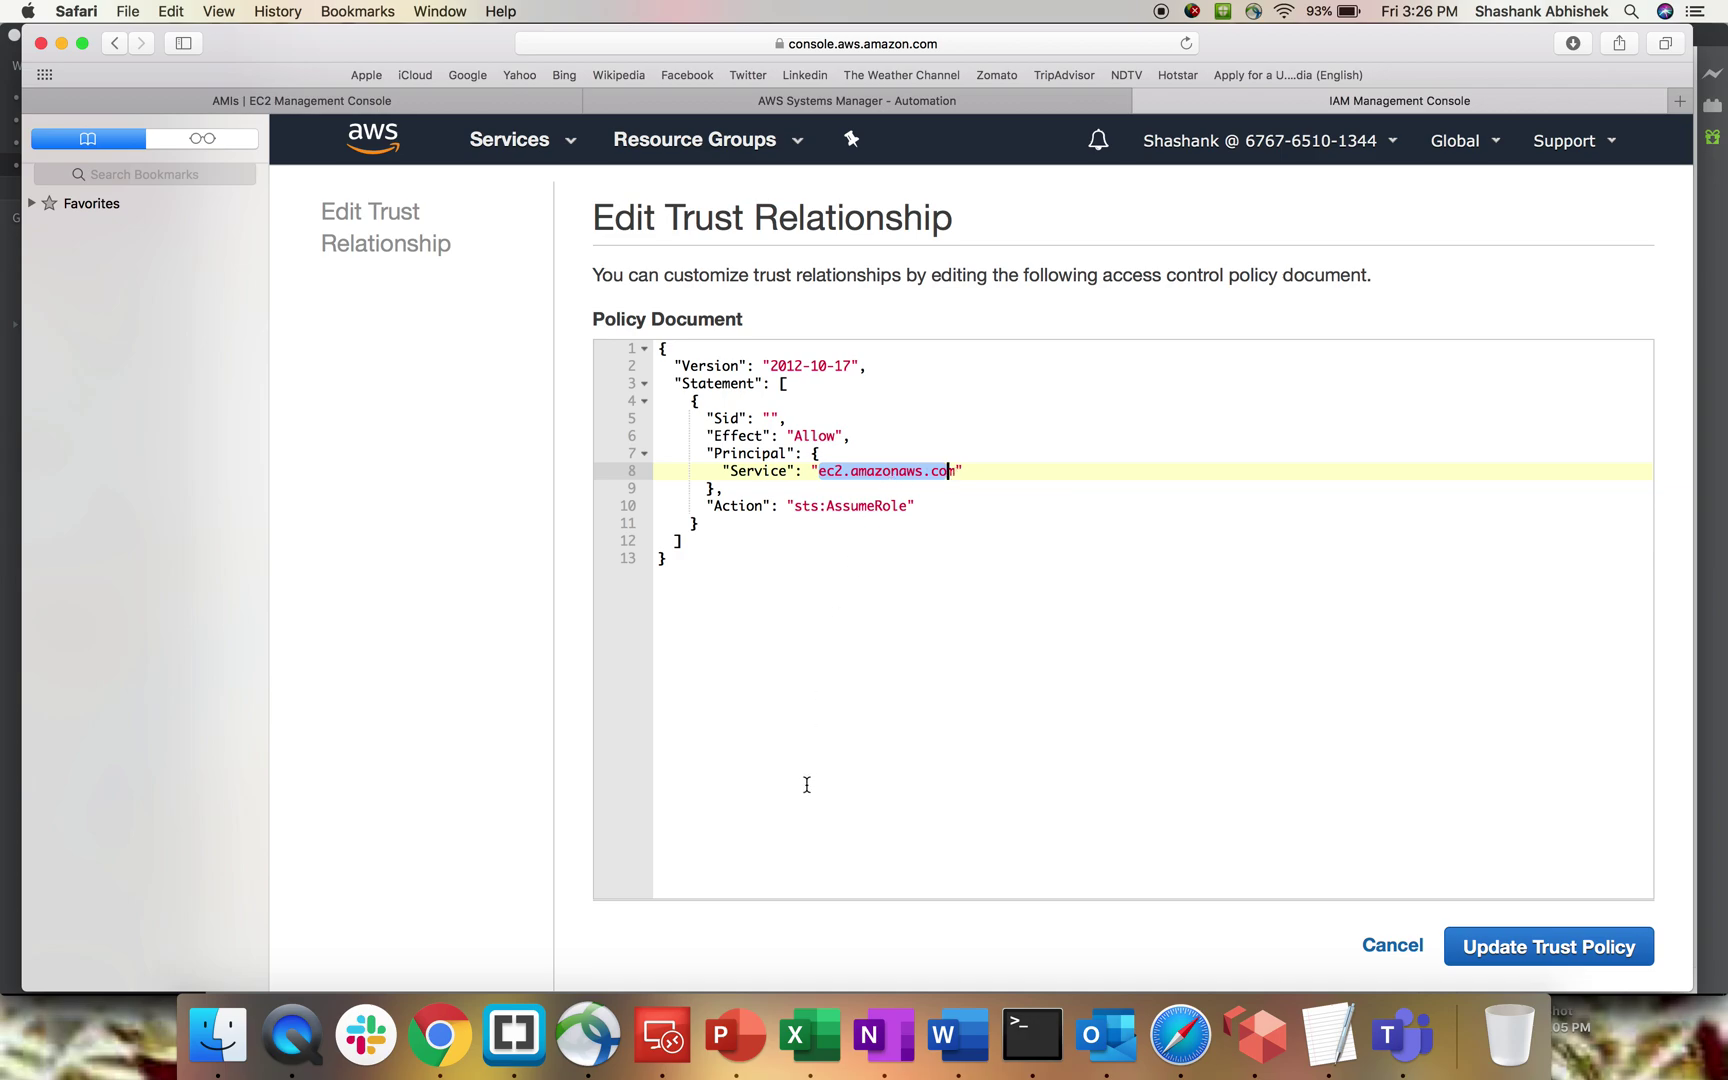
Switch to Brackets and copy the trust policy JSON that lists ec2.amazonaws.com and ssm.amazonaws.com as services.
click(514, 1034)
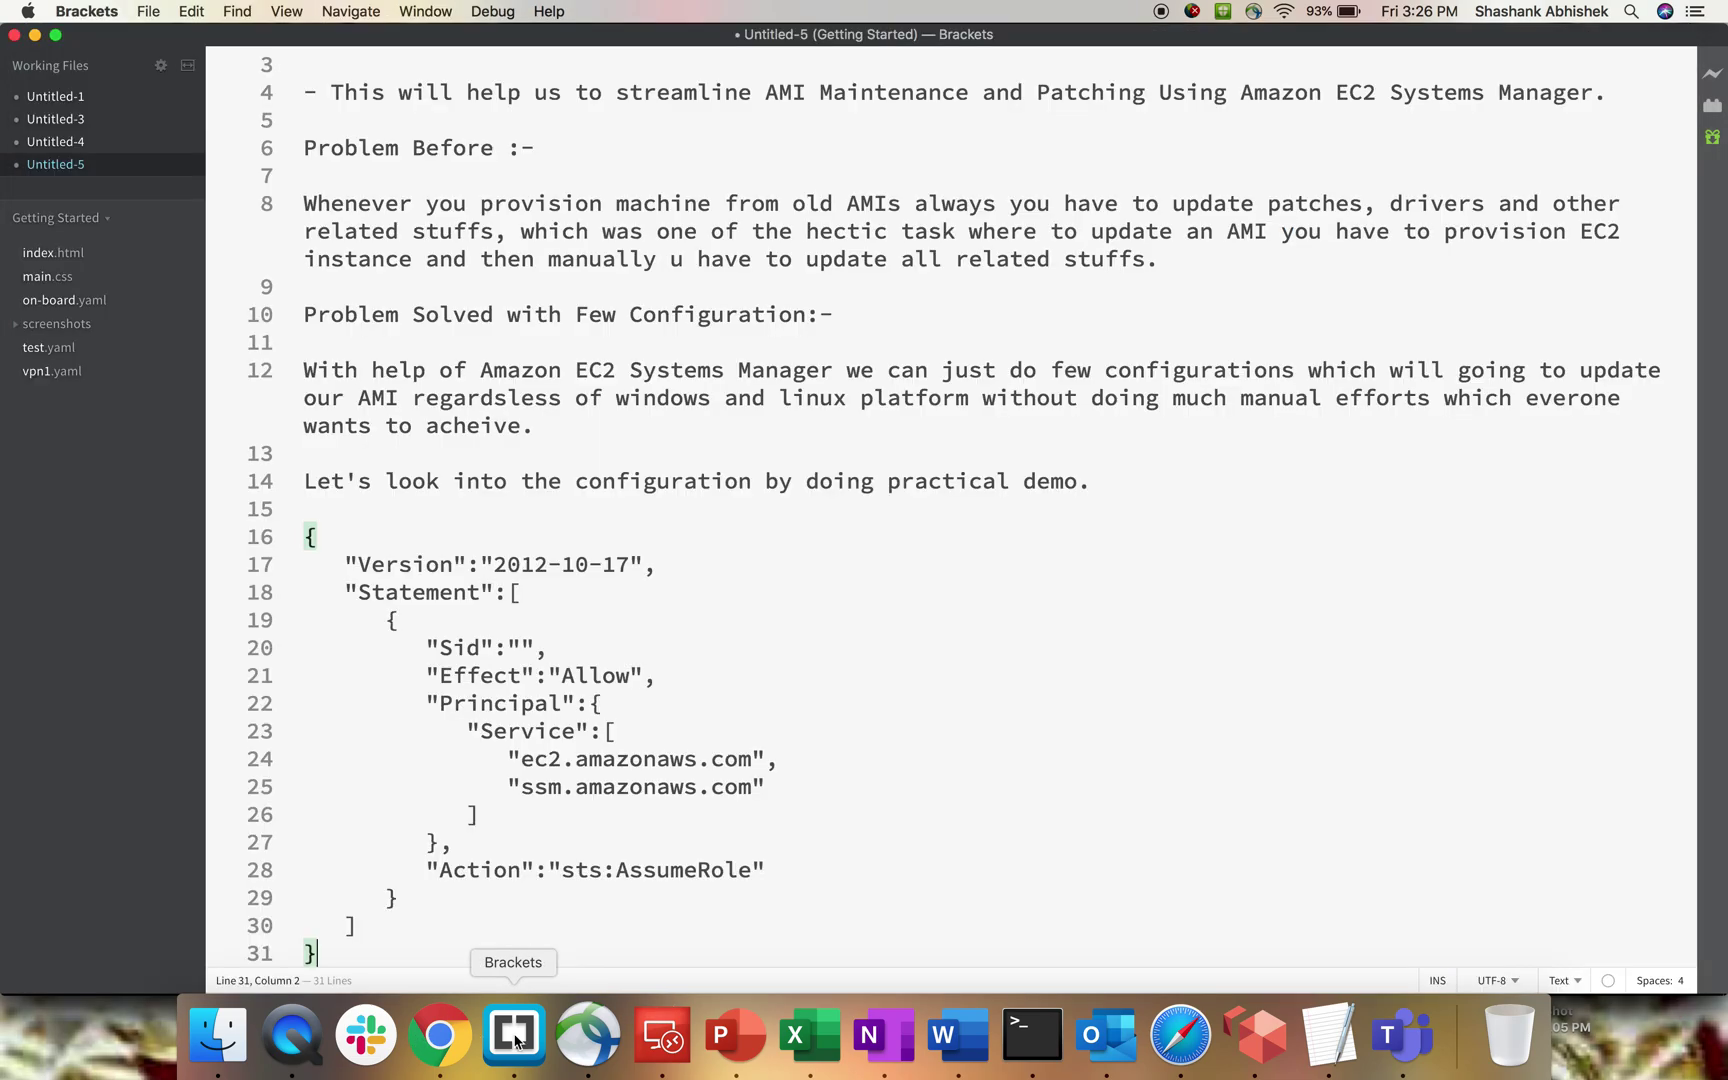
drag(336, 955, 265, 550)
key(super+c)
Return to Safari, replace the entire policy document with the copied JSON, and update the trust policy.
key(super+Tab)
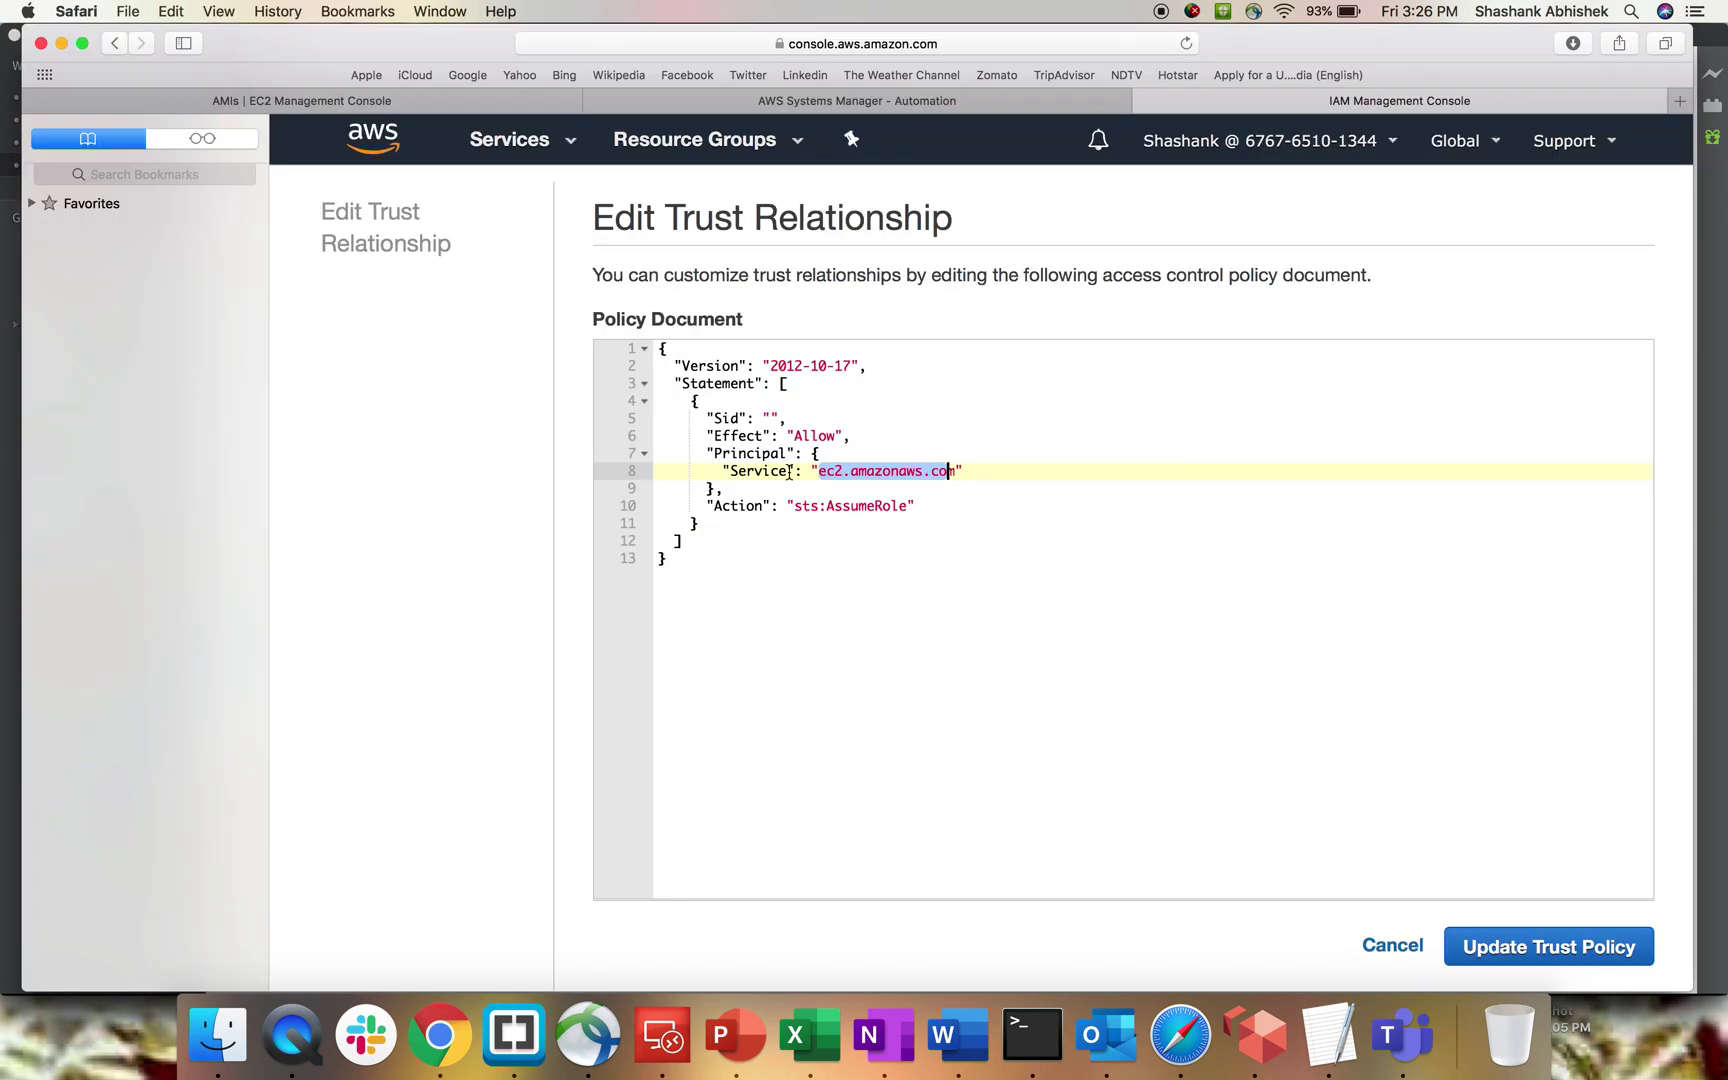
key(super+a)
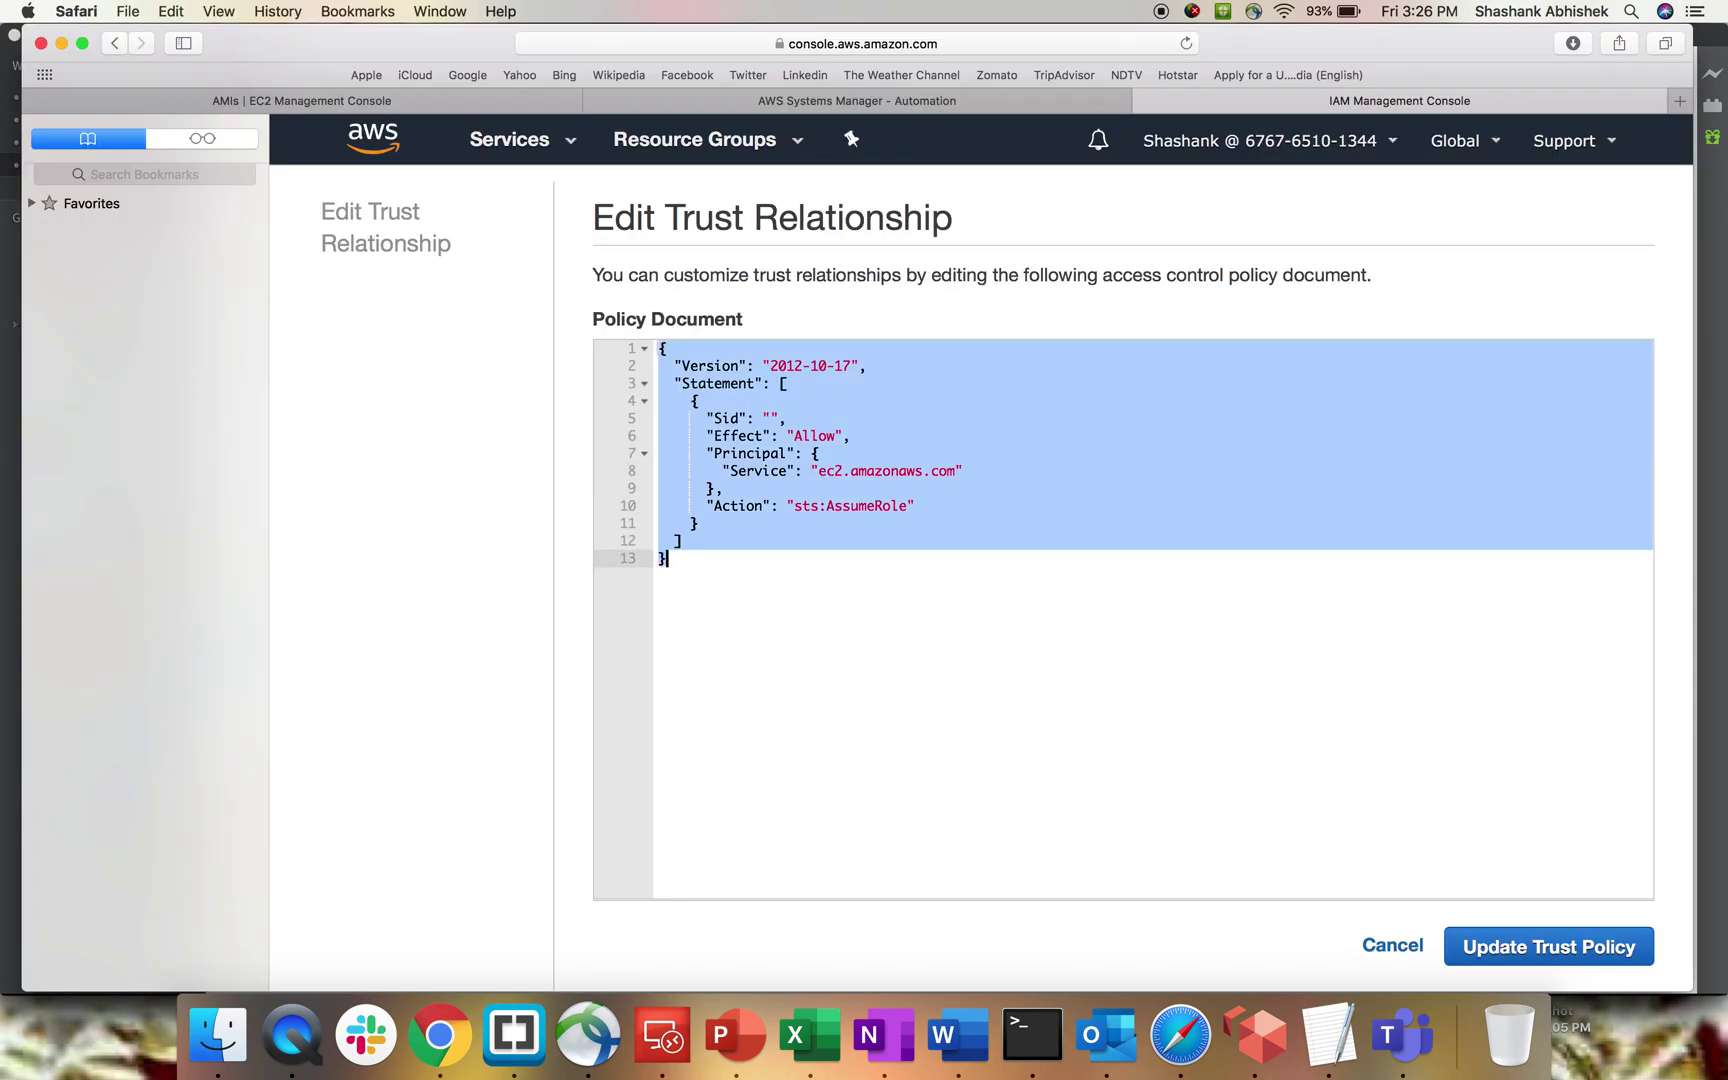
key(super+v)
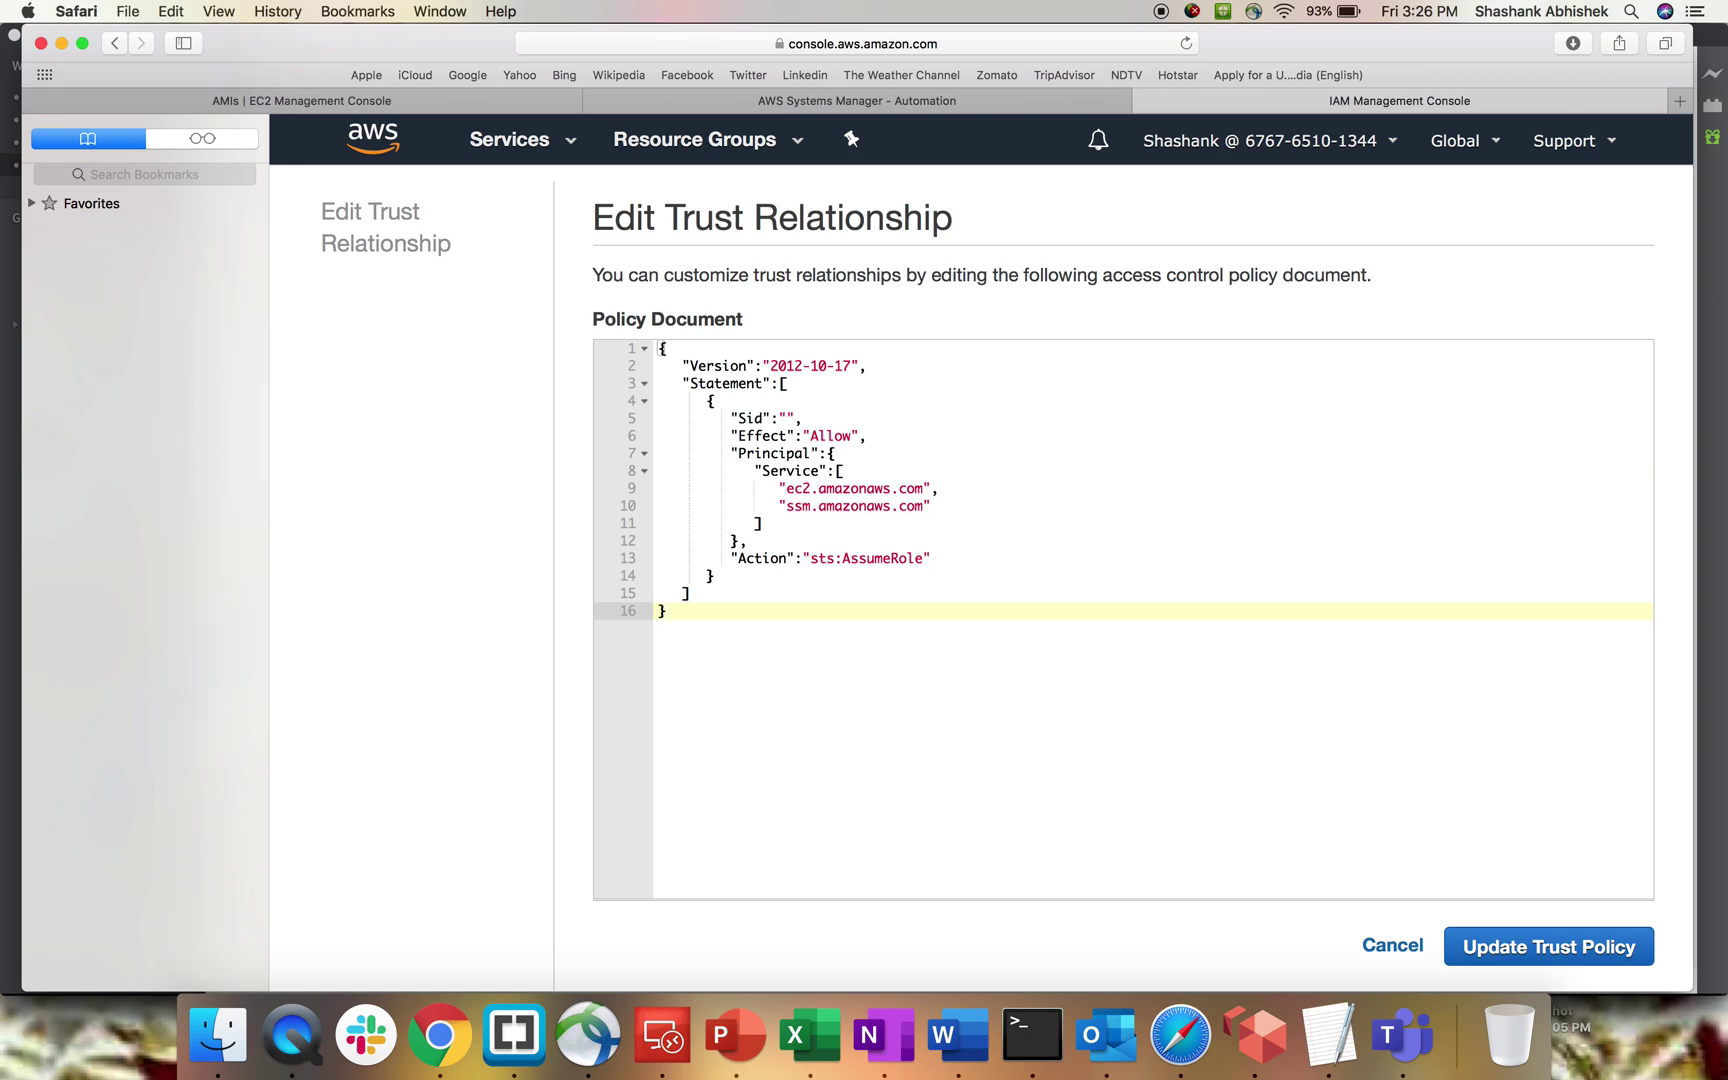
drag(923, 507, 795, 507)
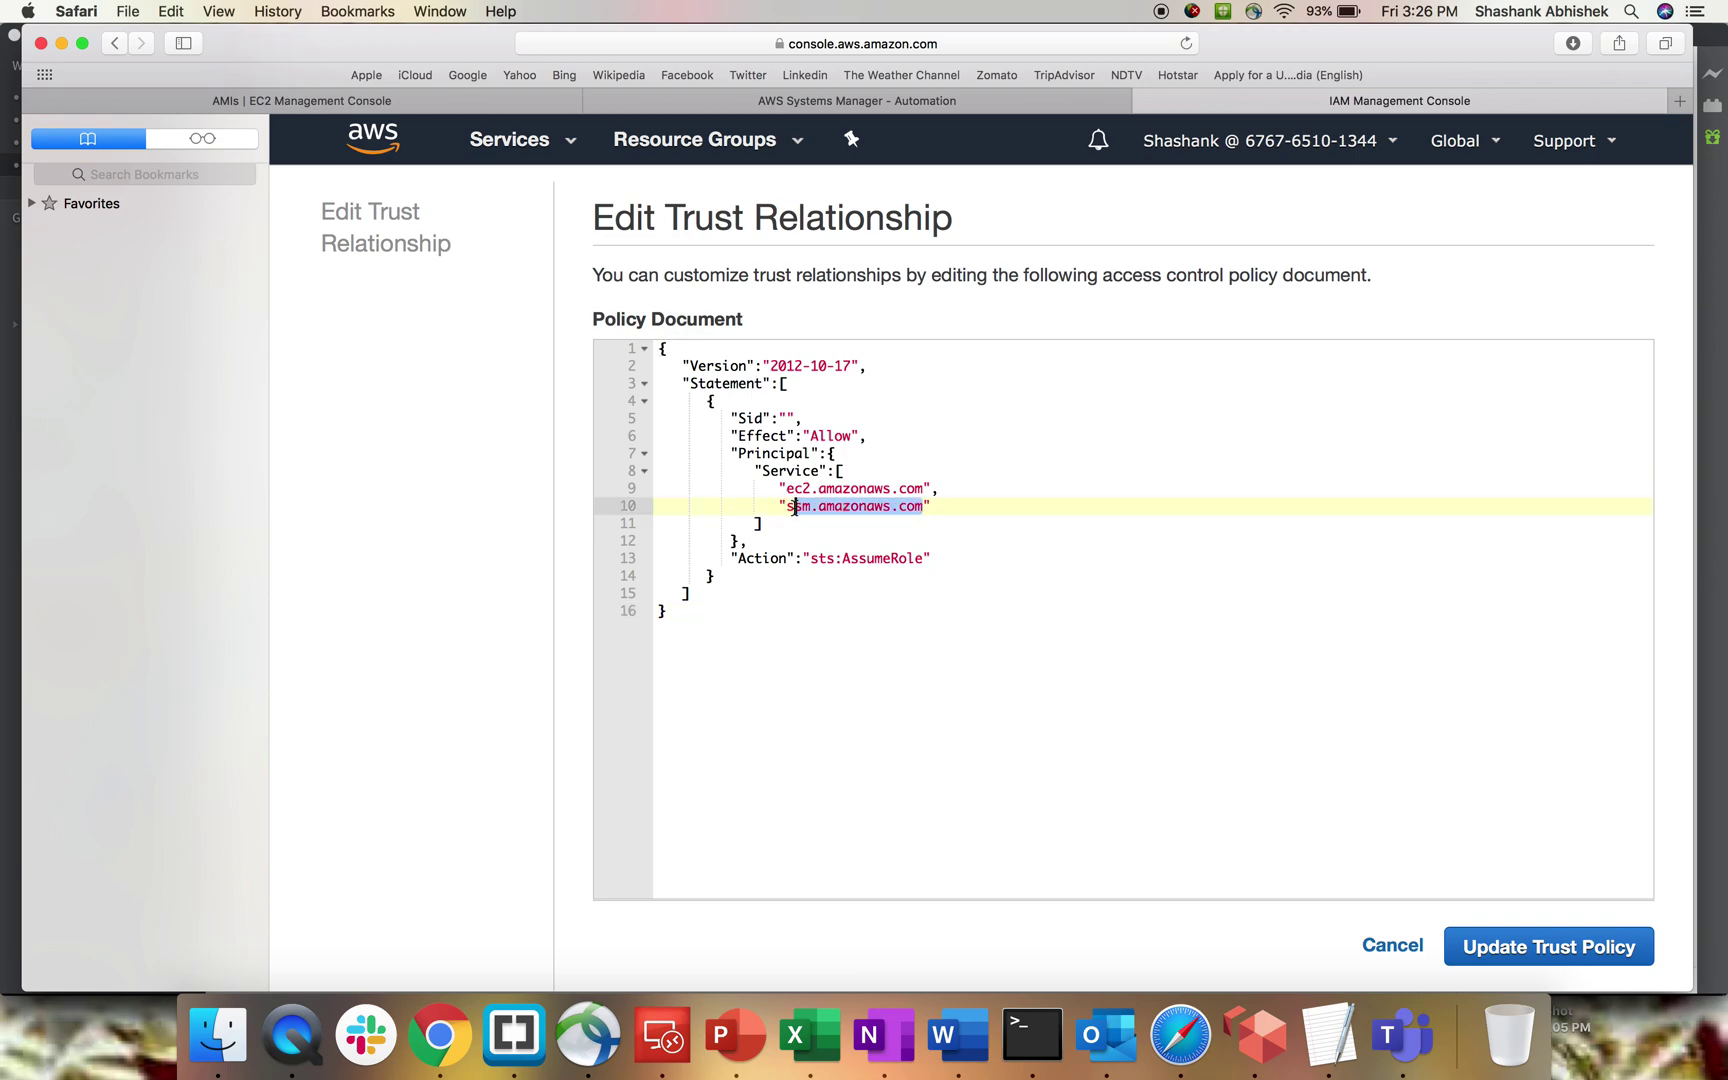
click(1556, 935)
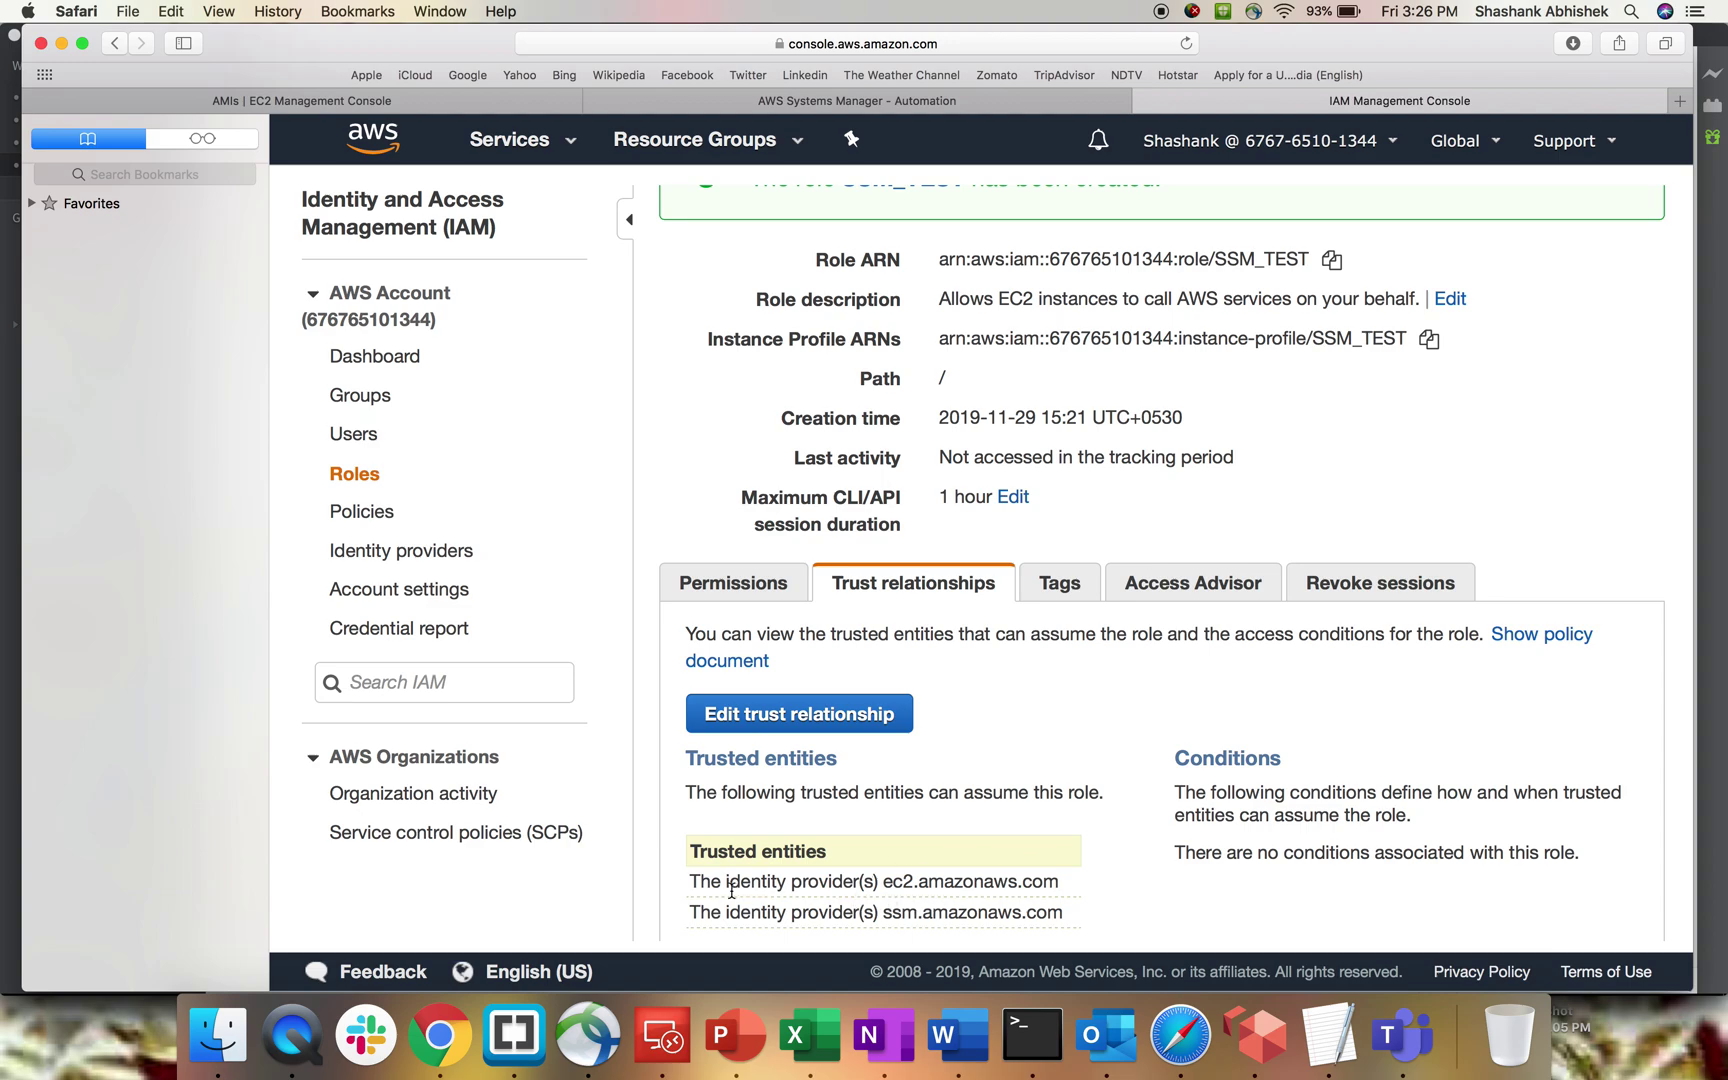
Check the role's trusted entities and attached permissions policy, and return to the automation's input parameters.
drag(728, 884, 920, 888)
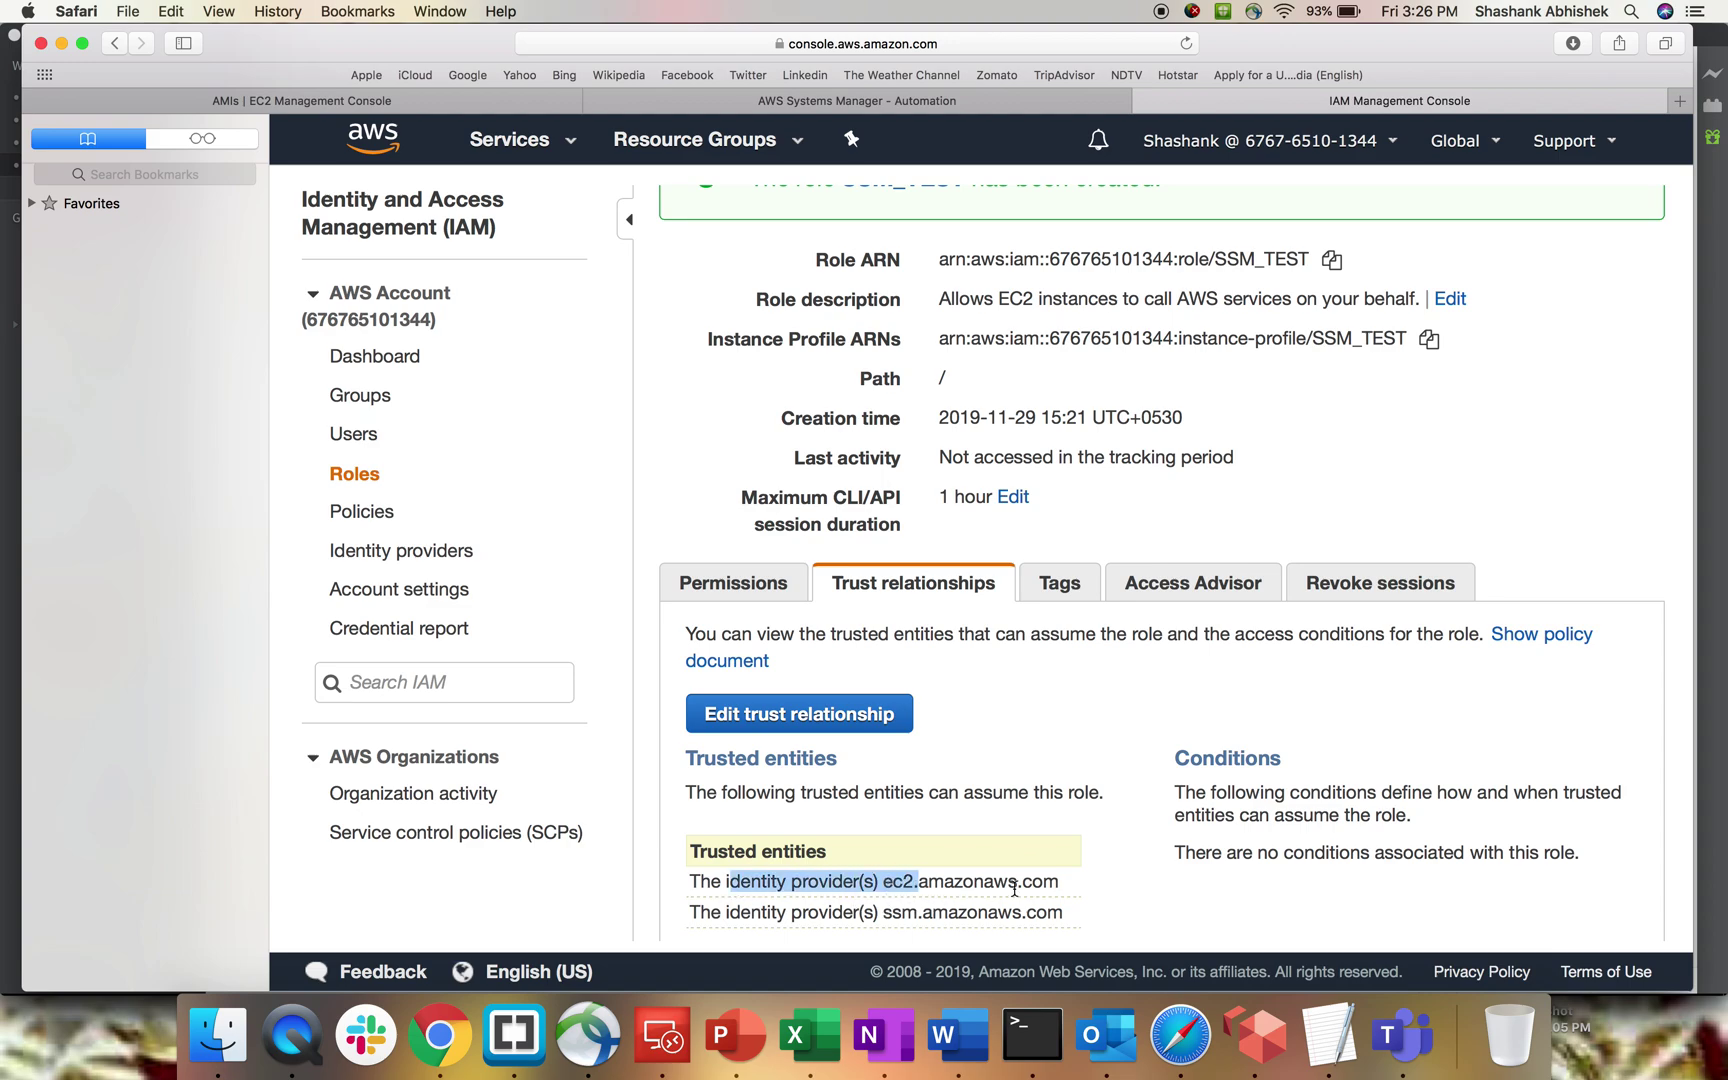
click(758, 588)
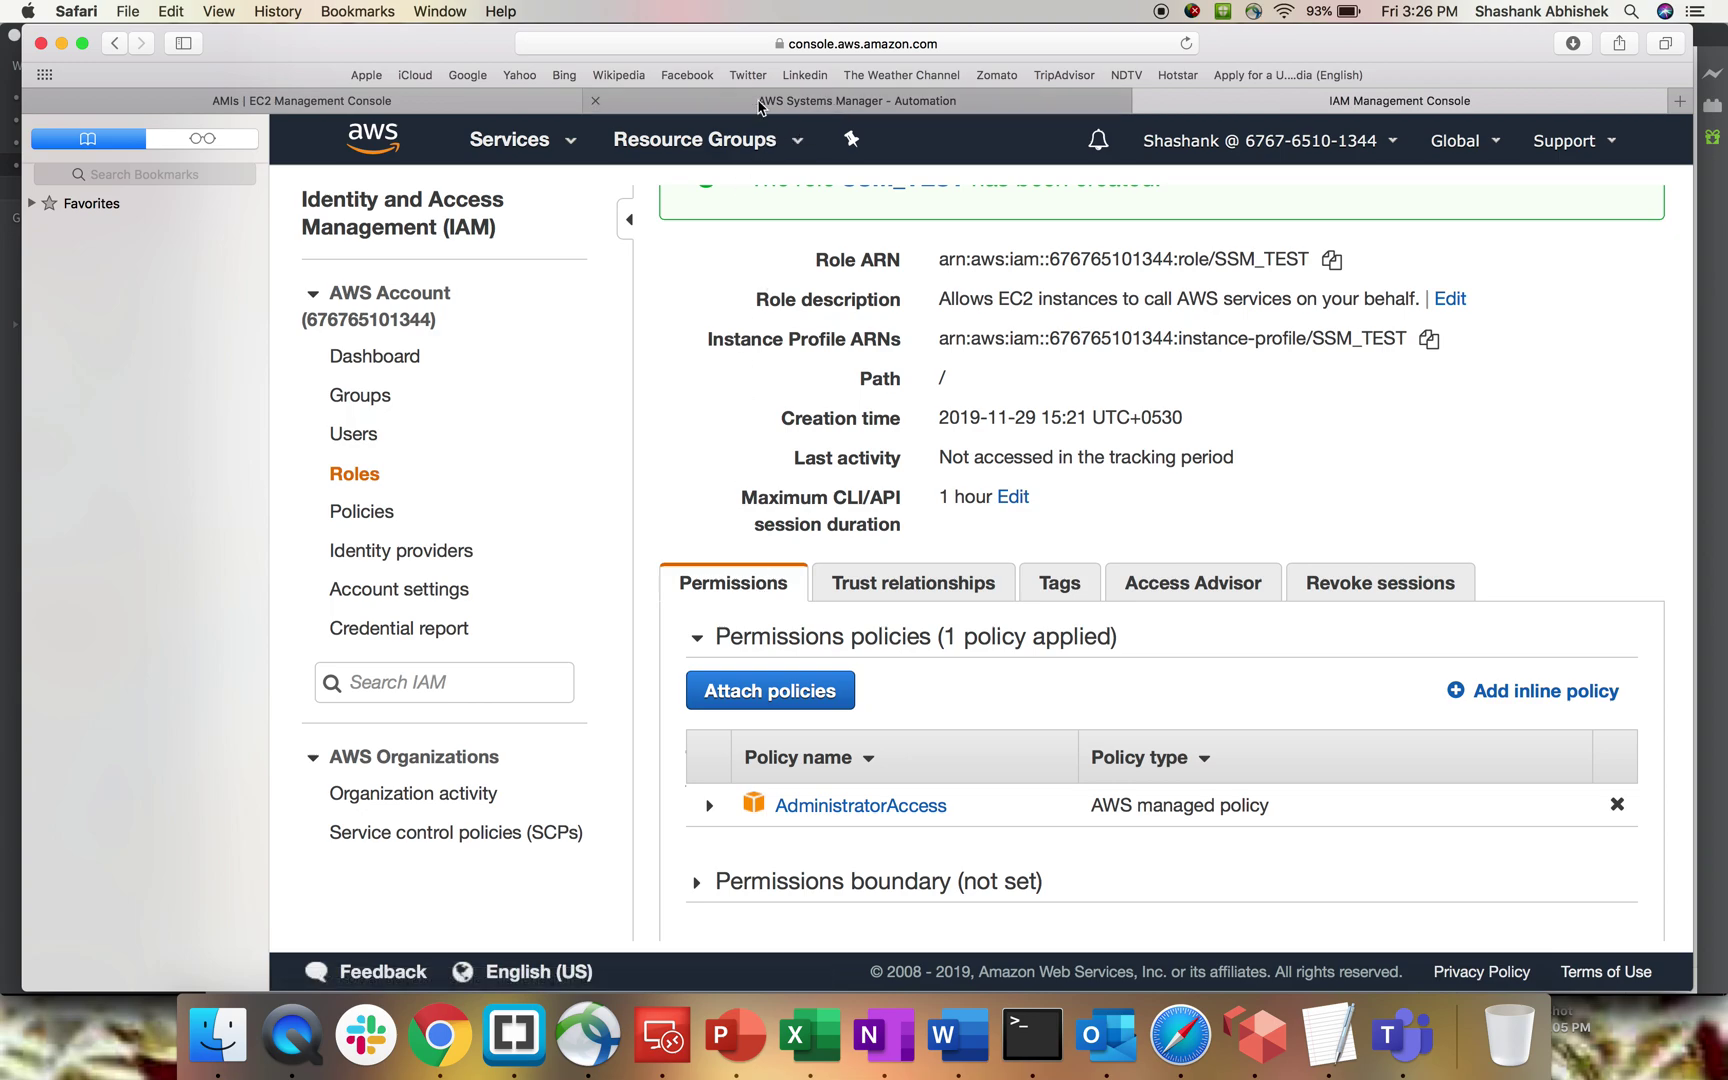
click(780, 112)
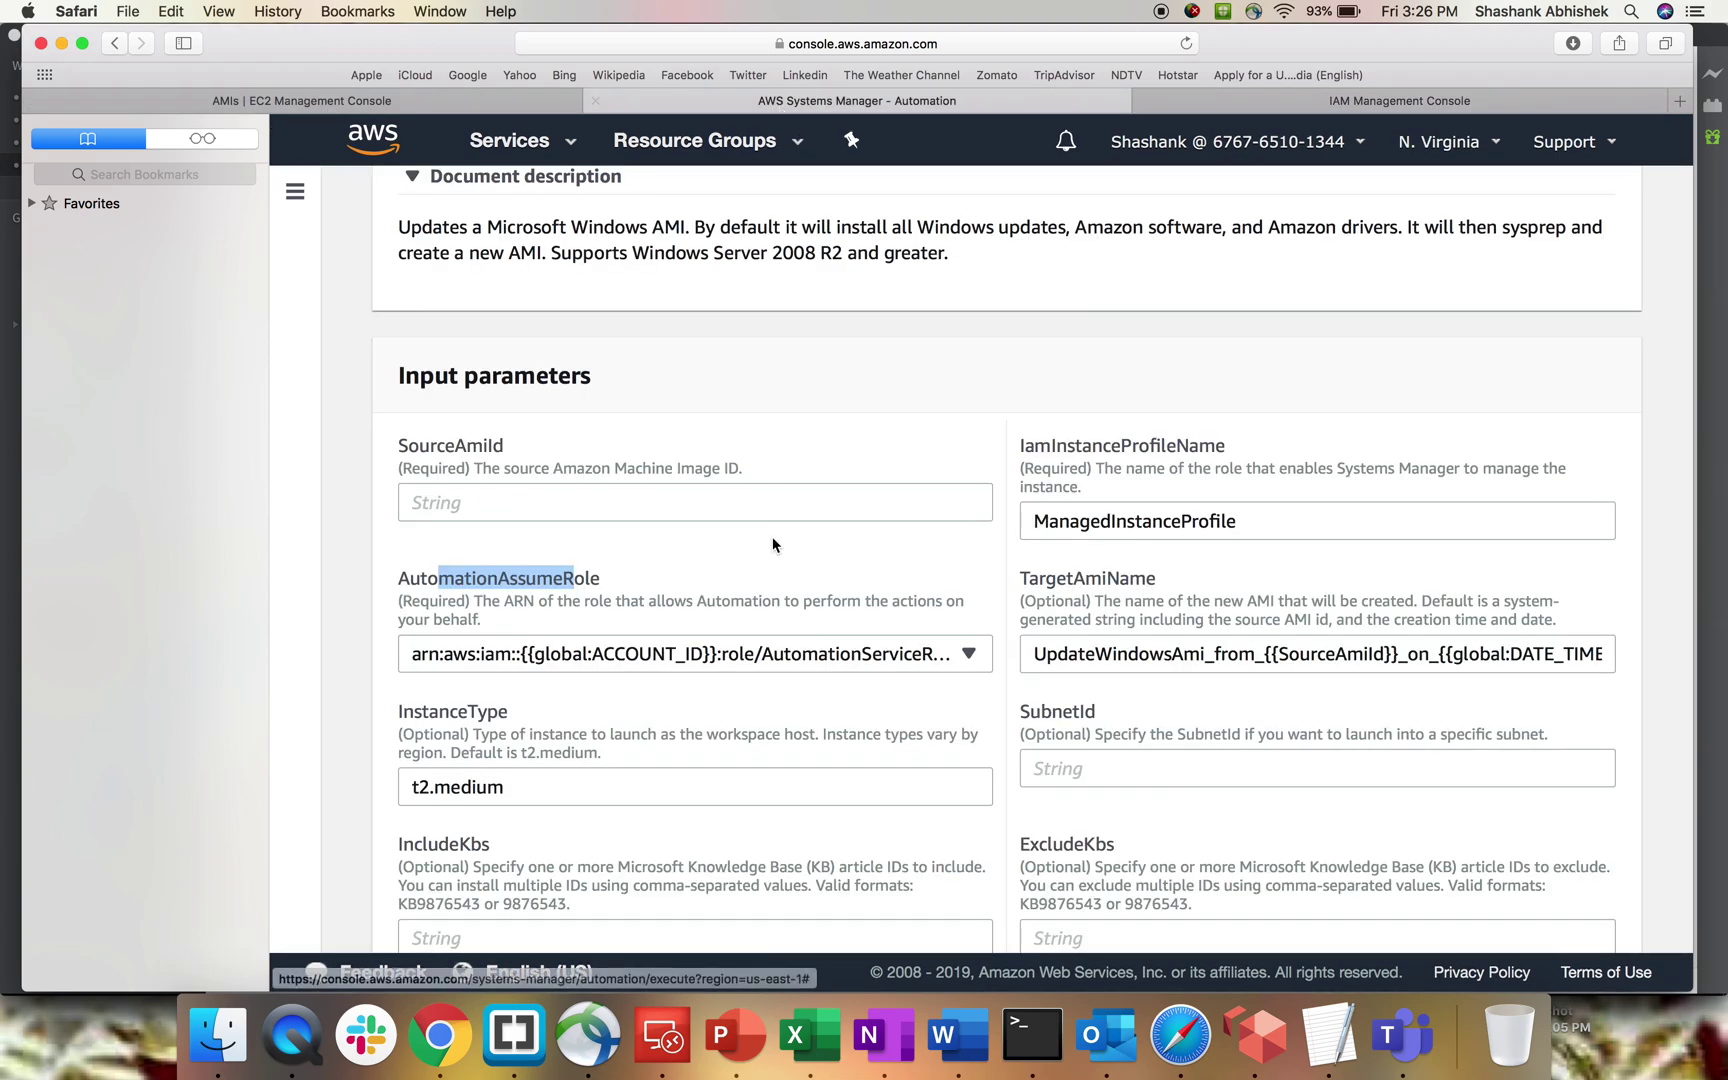
Copy the AMI ID of the tesami image and enter it as the automation's SourceAmiId, ami-01026c03017cf26f3.
click(363, 108)
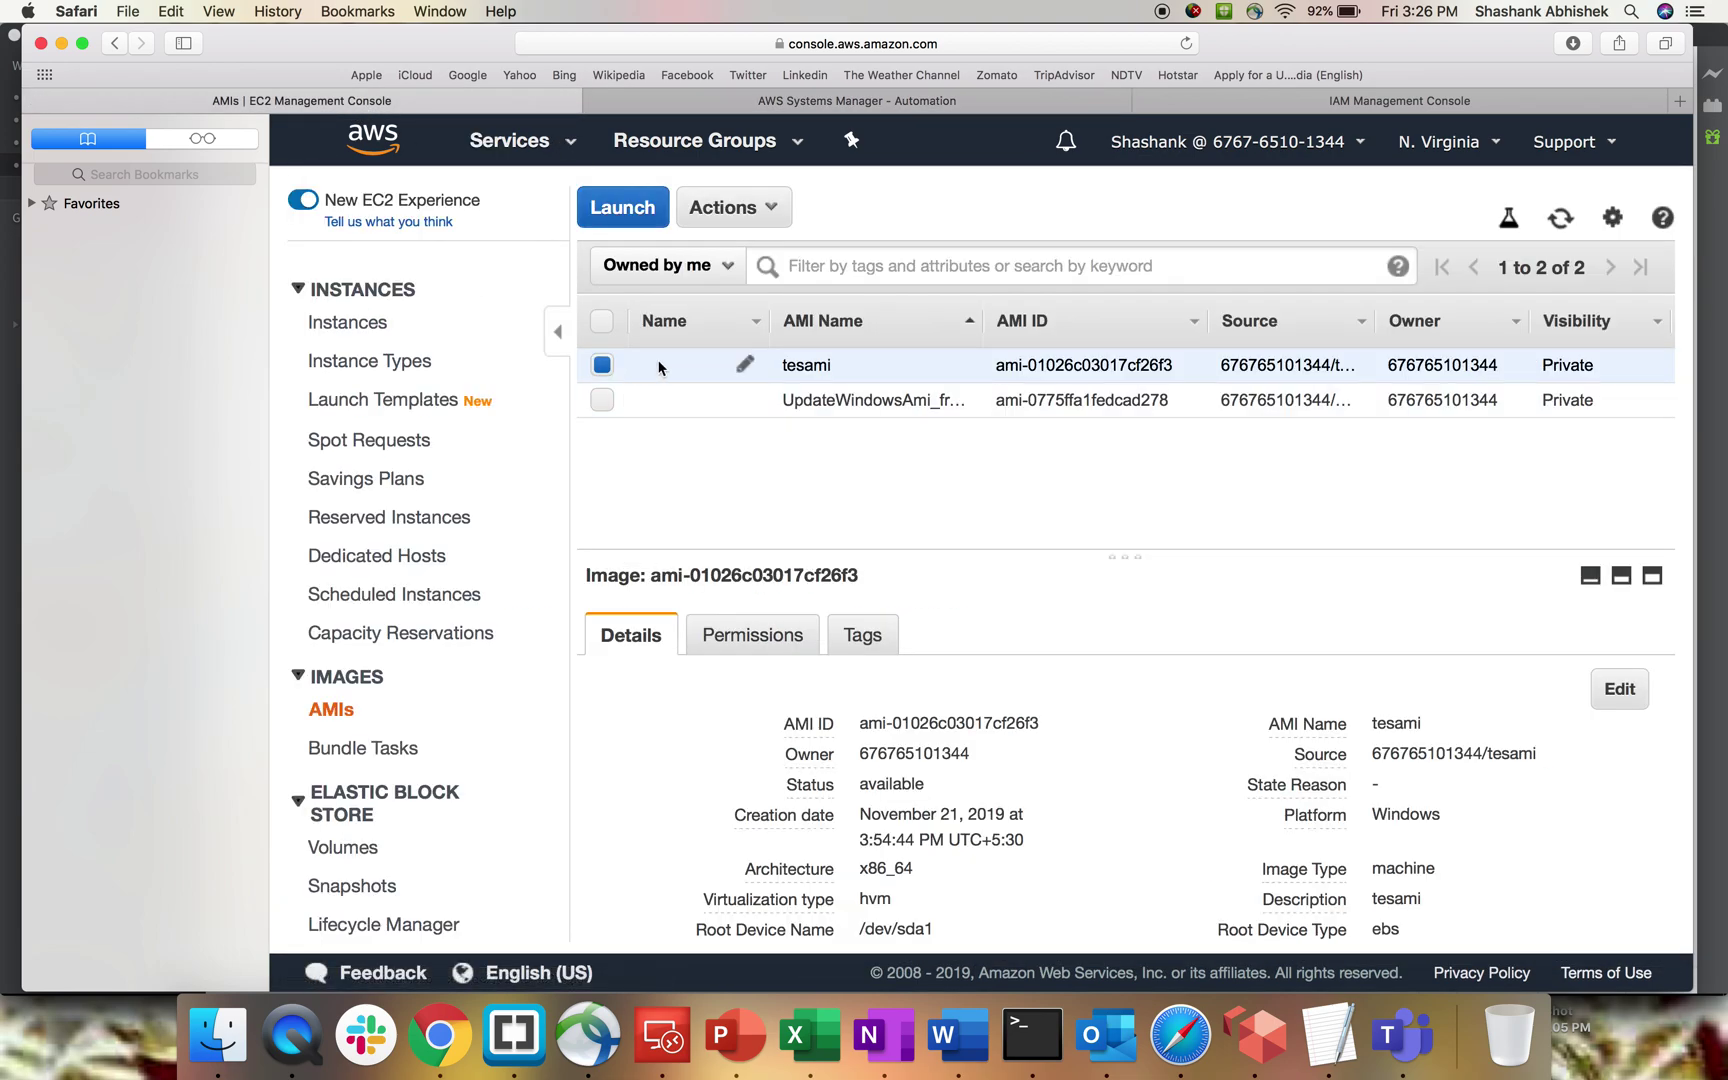
mouse_move(1024, 718)
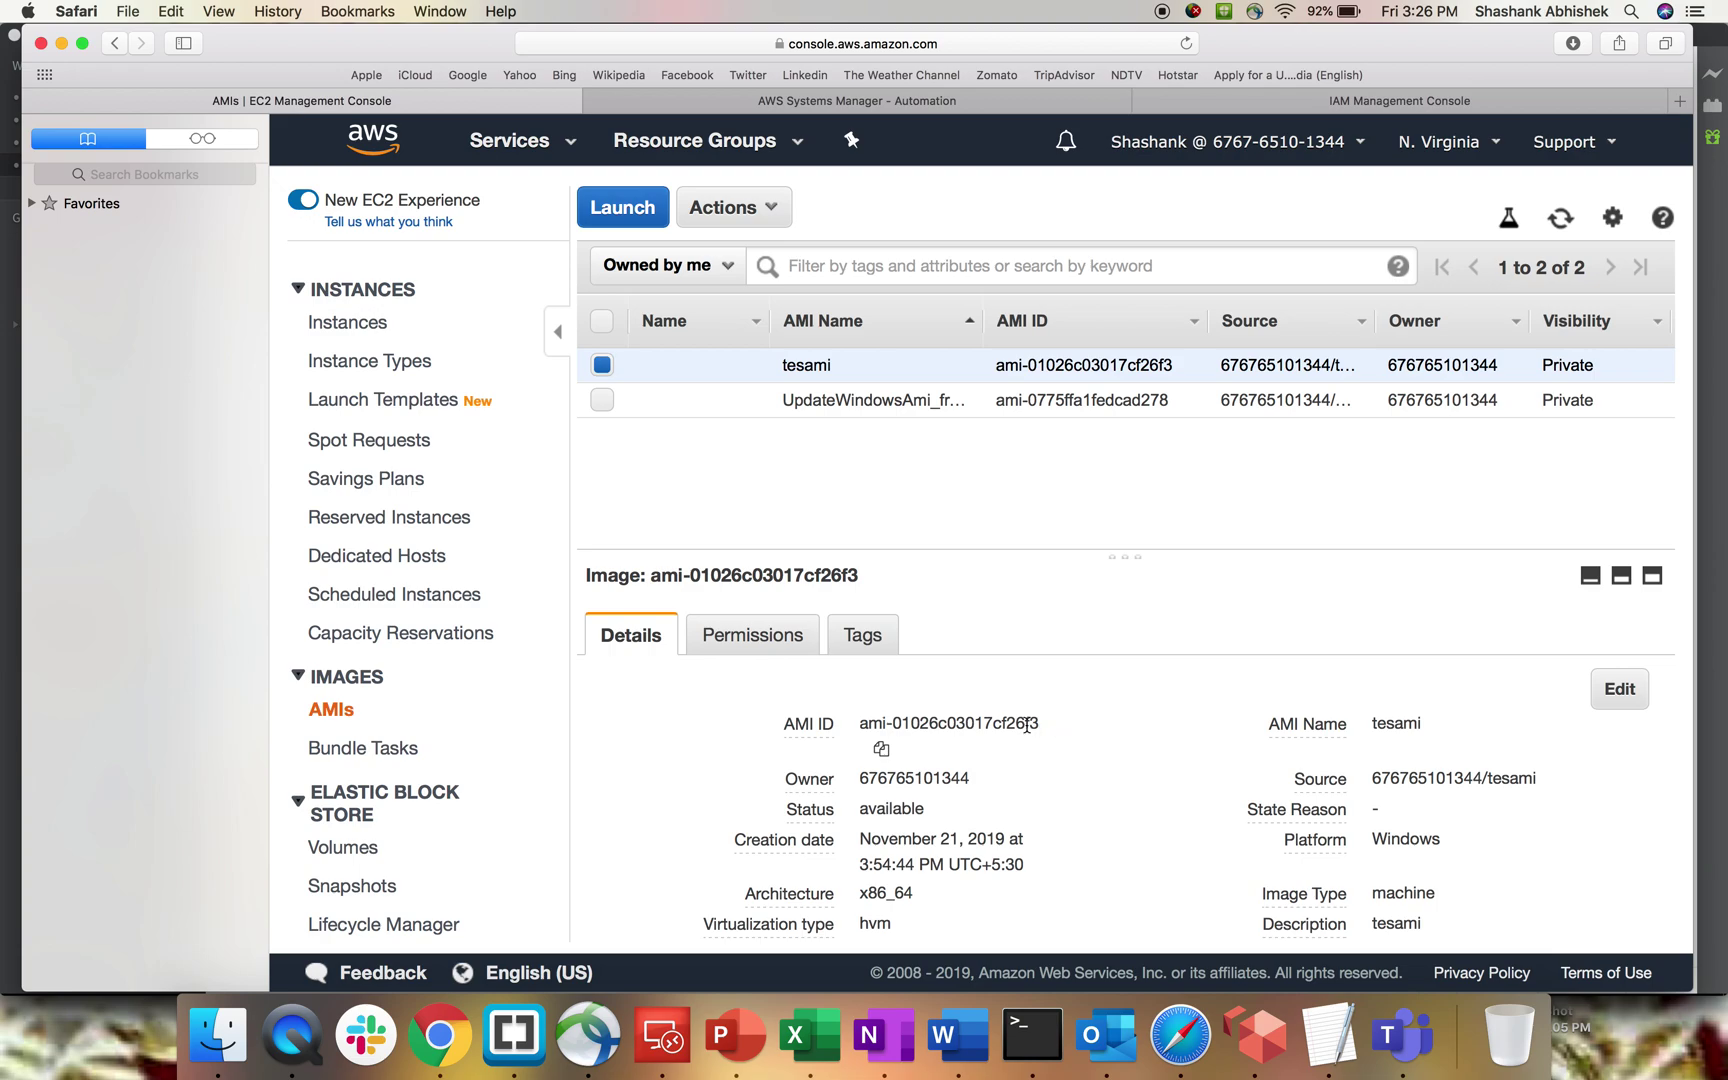
drag(1045, 722, 859, 722)
key(super+c)
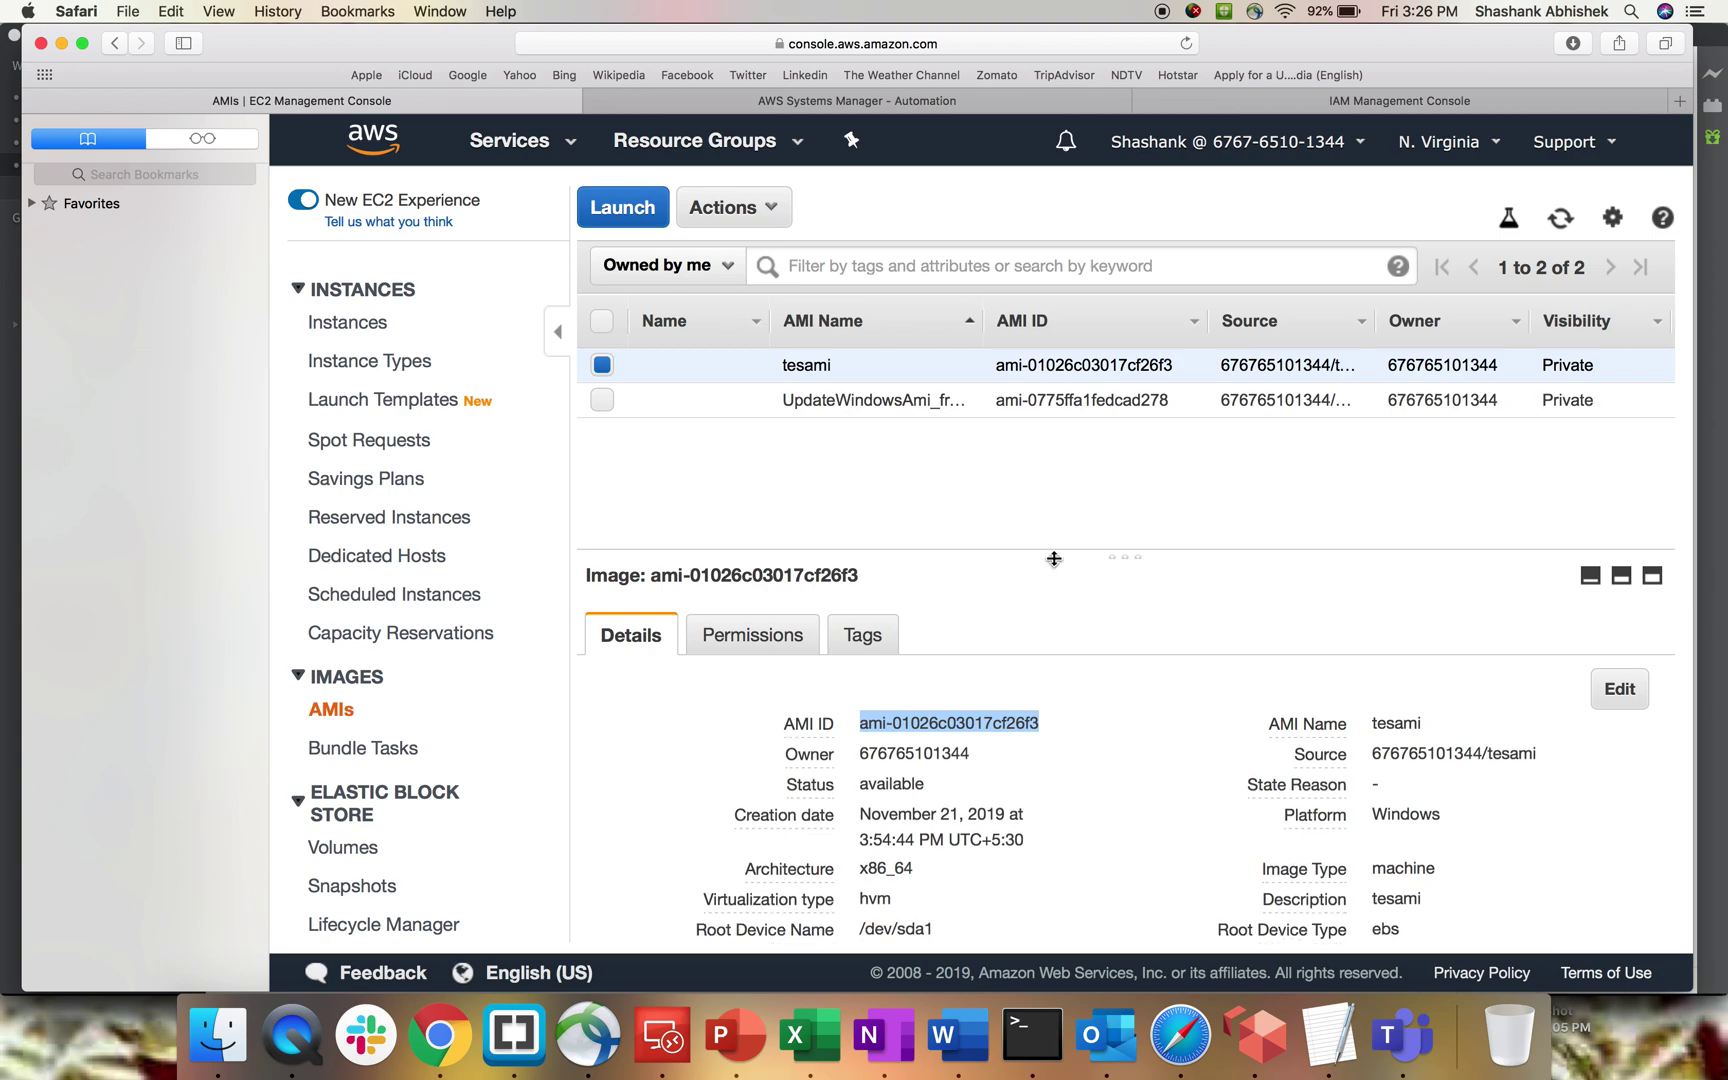
click(893, 105)
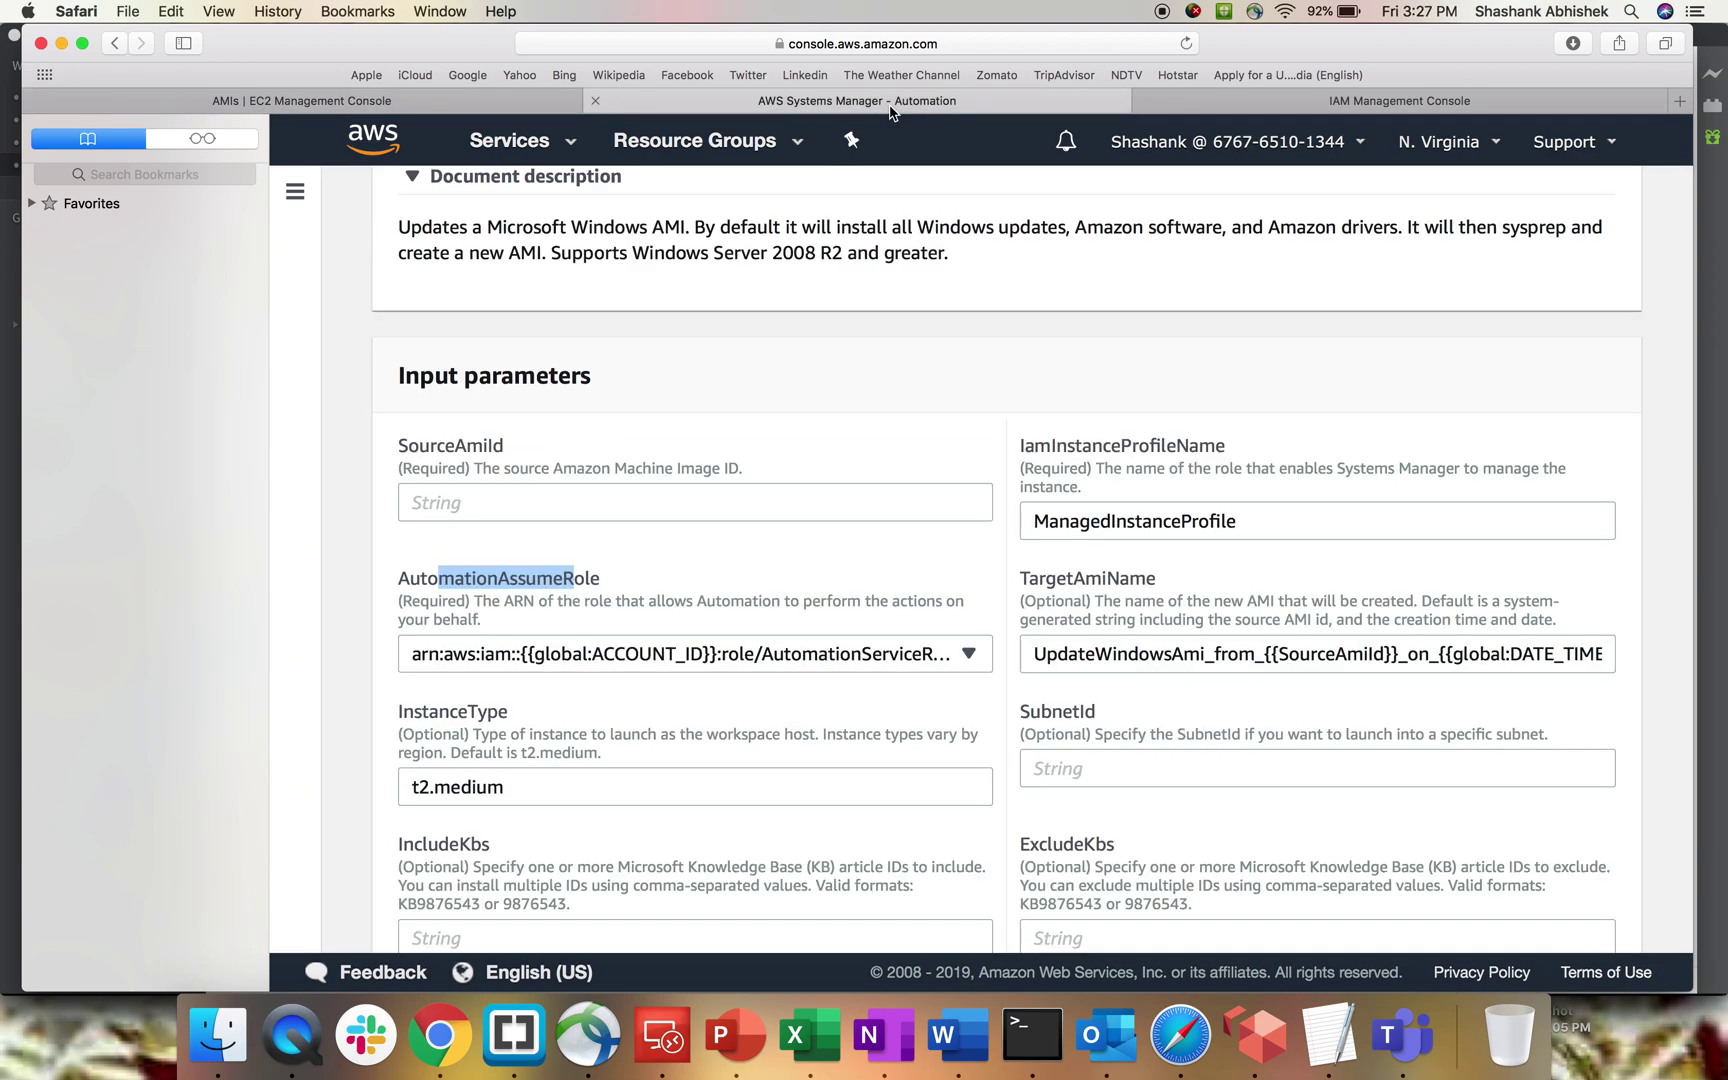
click(530, 503)
key(super+v)
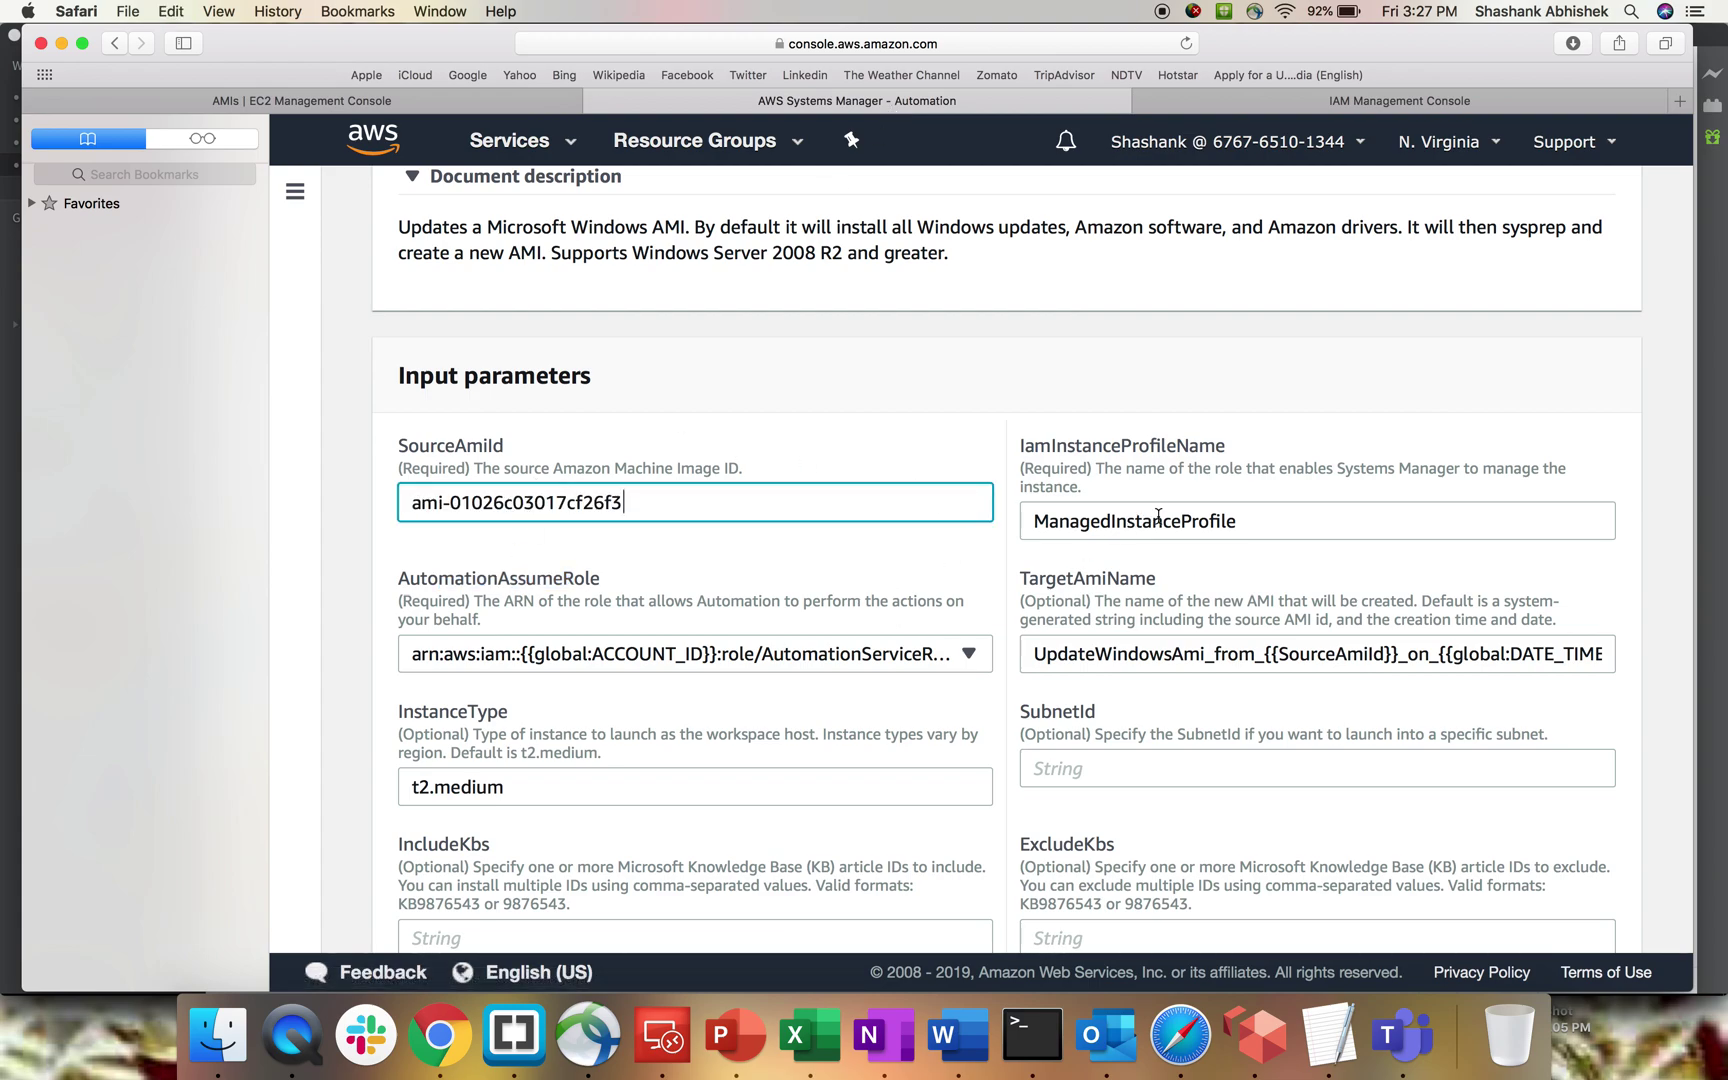
Set IamInstanceProfileName to SSM_TEST and check the name against the role's summary in IAM.
drag(1253, 521, 747, 511)
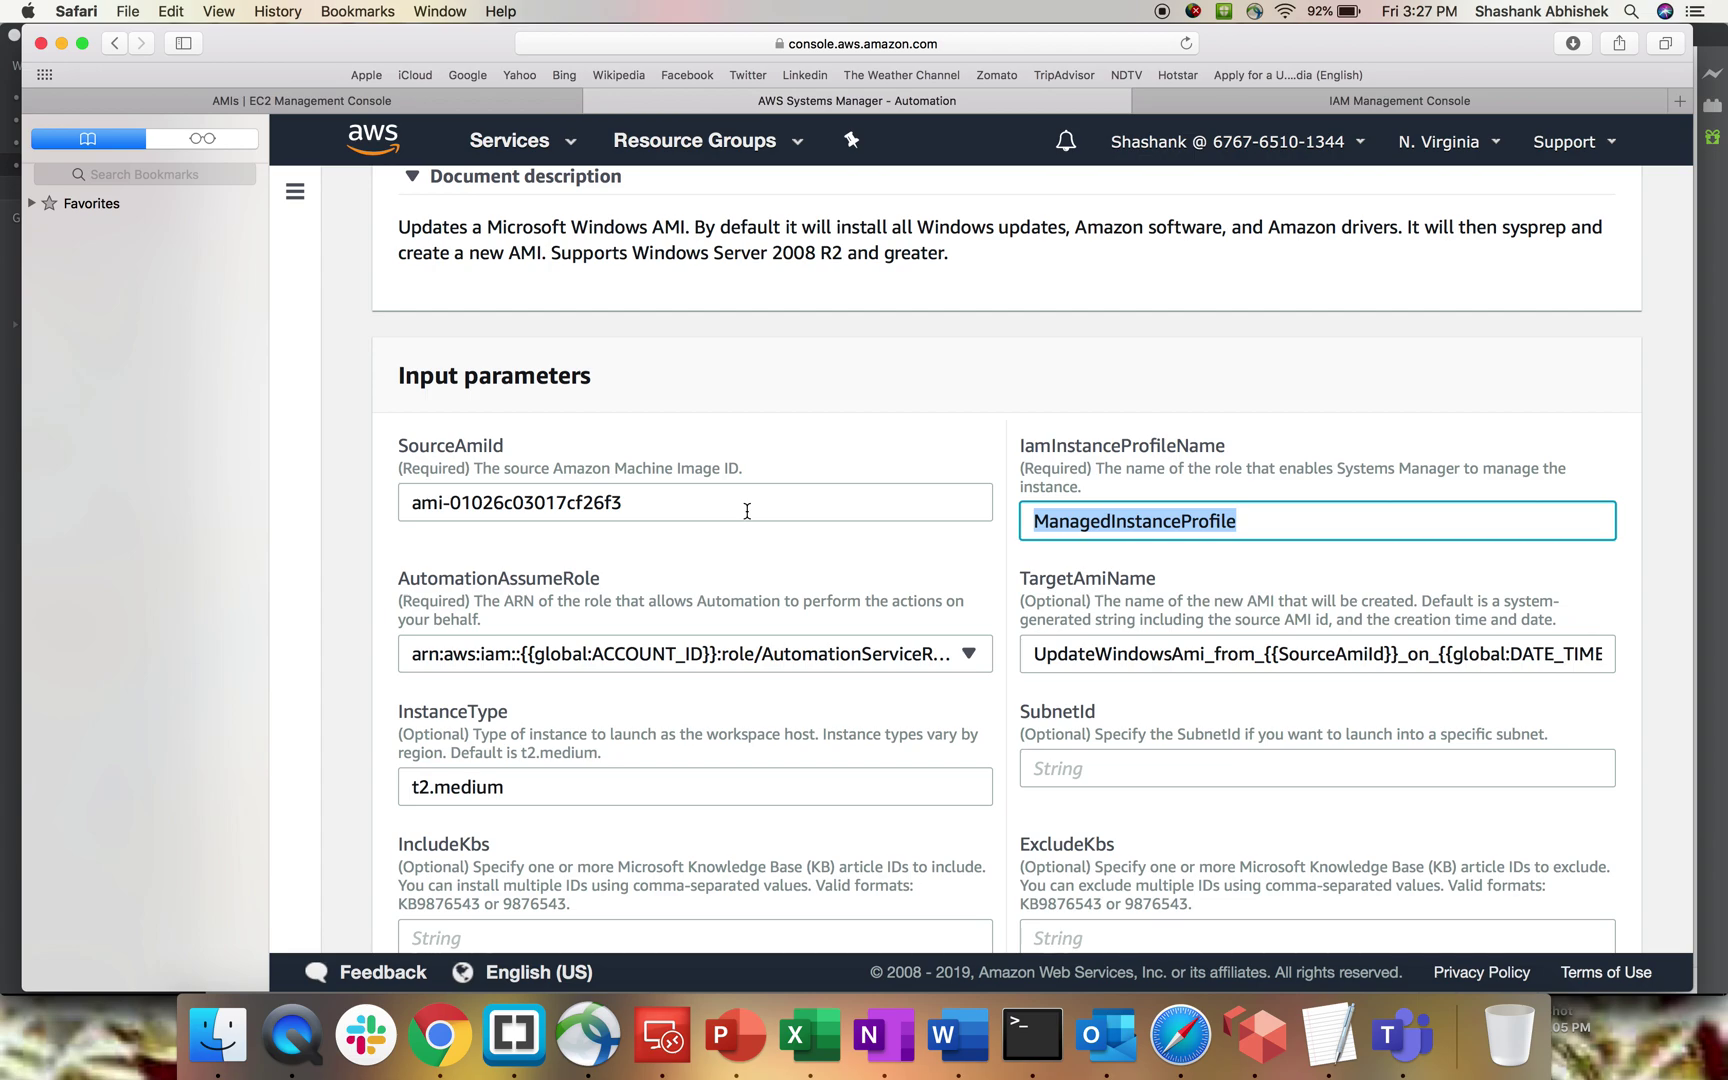
text(SSM_TEST)
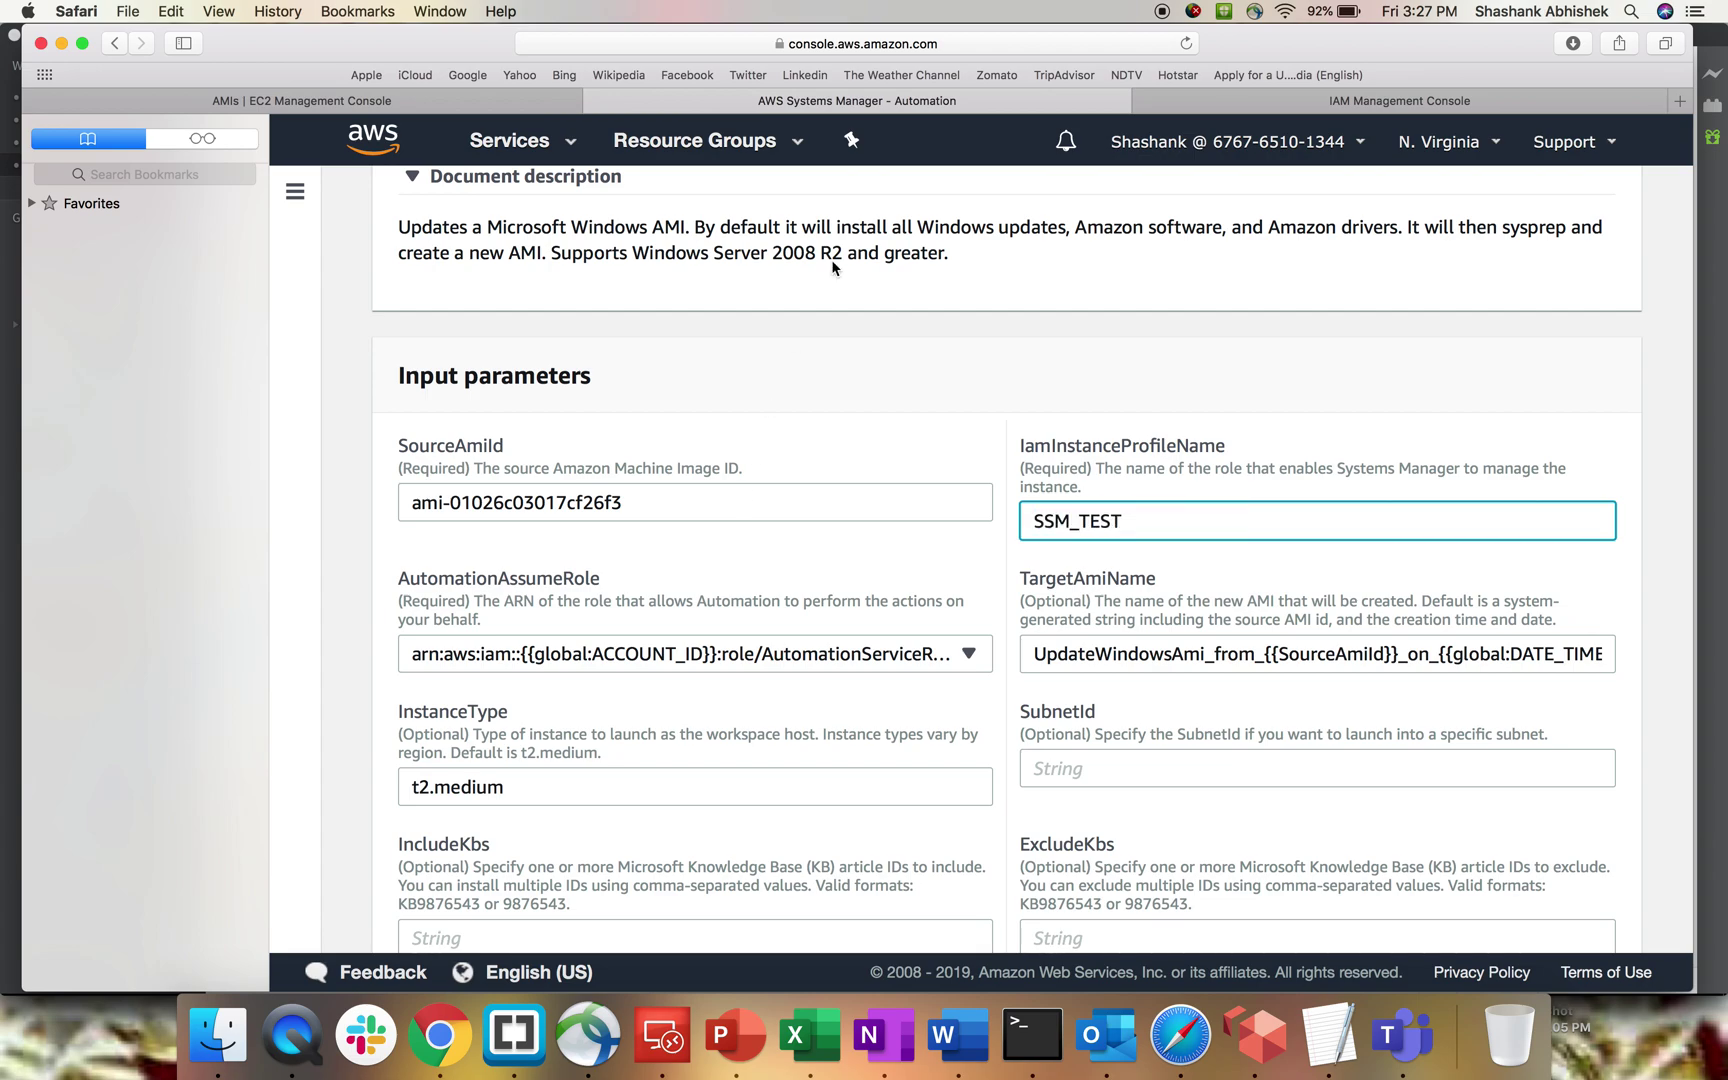
key(ctrl+Tab)
scroll(1027, 435, up, 3)
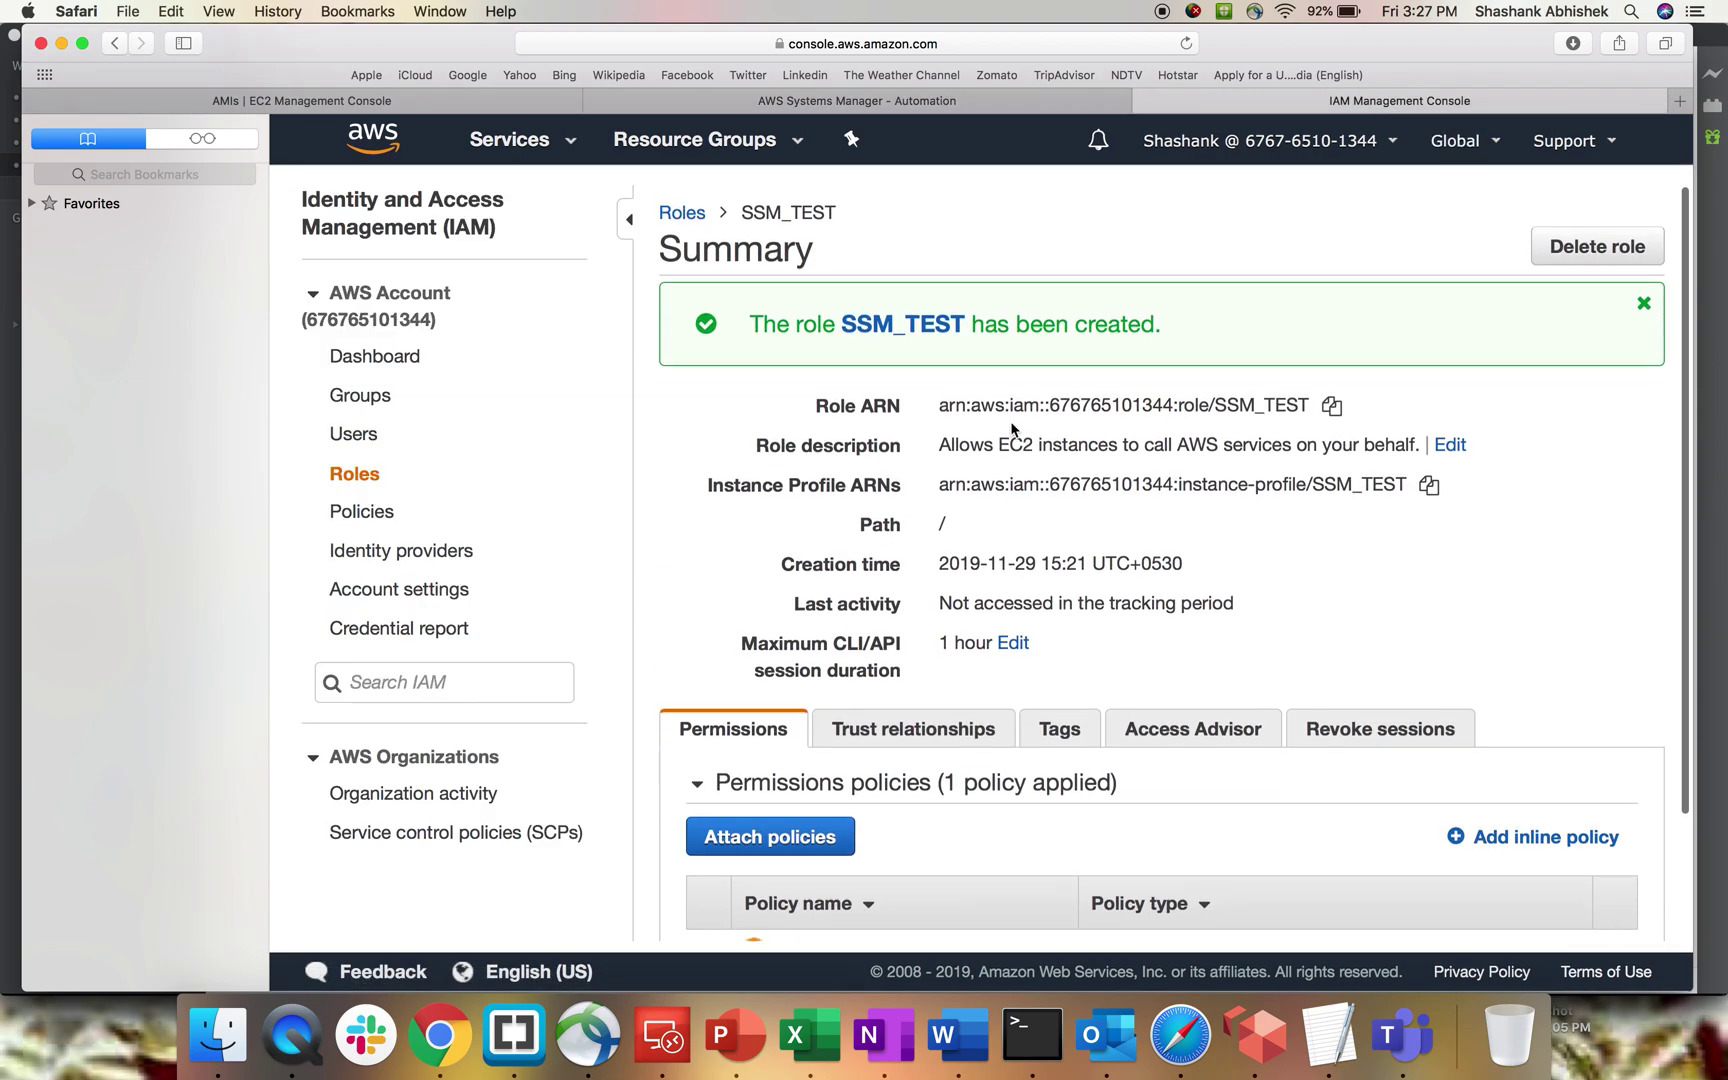
scroll(1027, 435, down, 1)
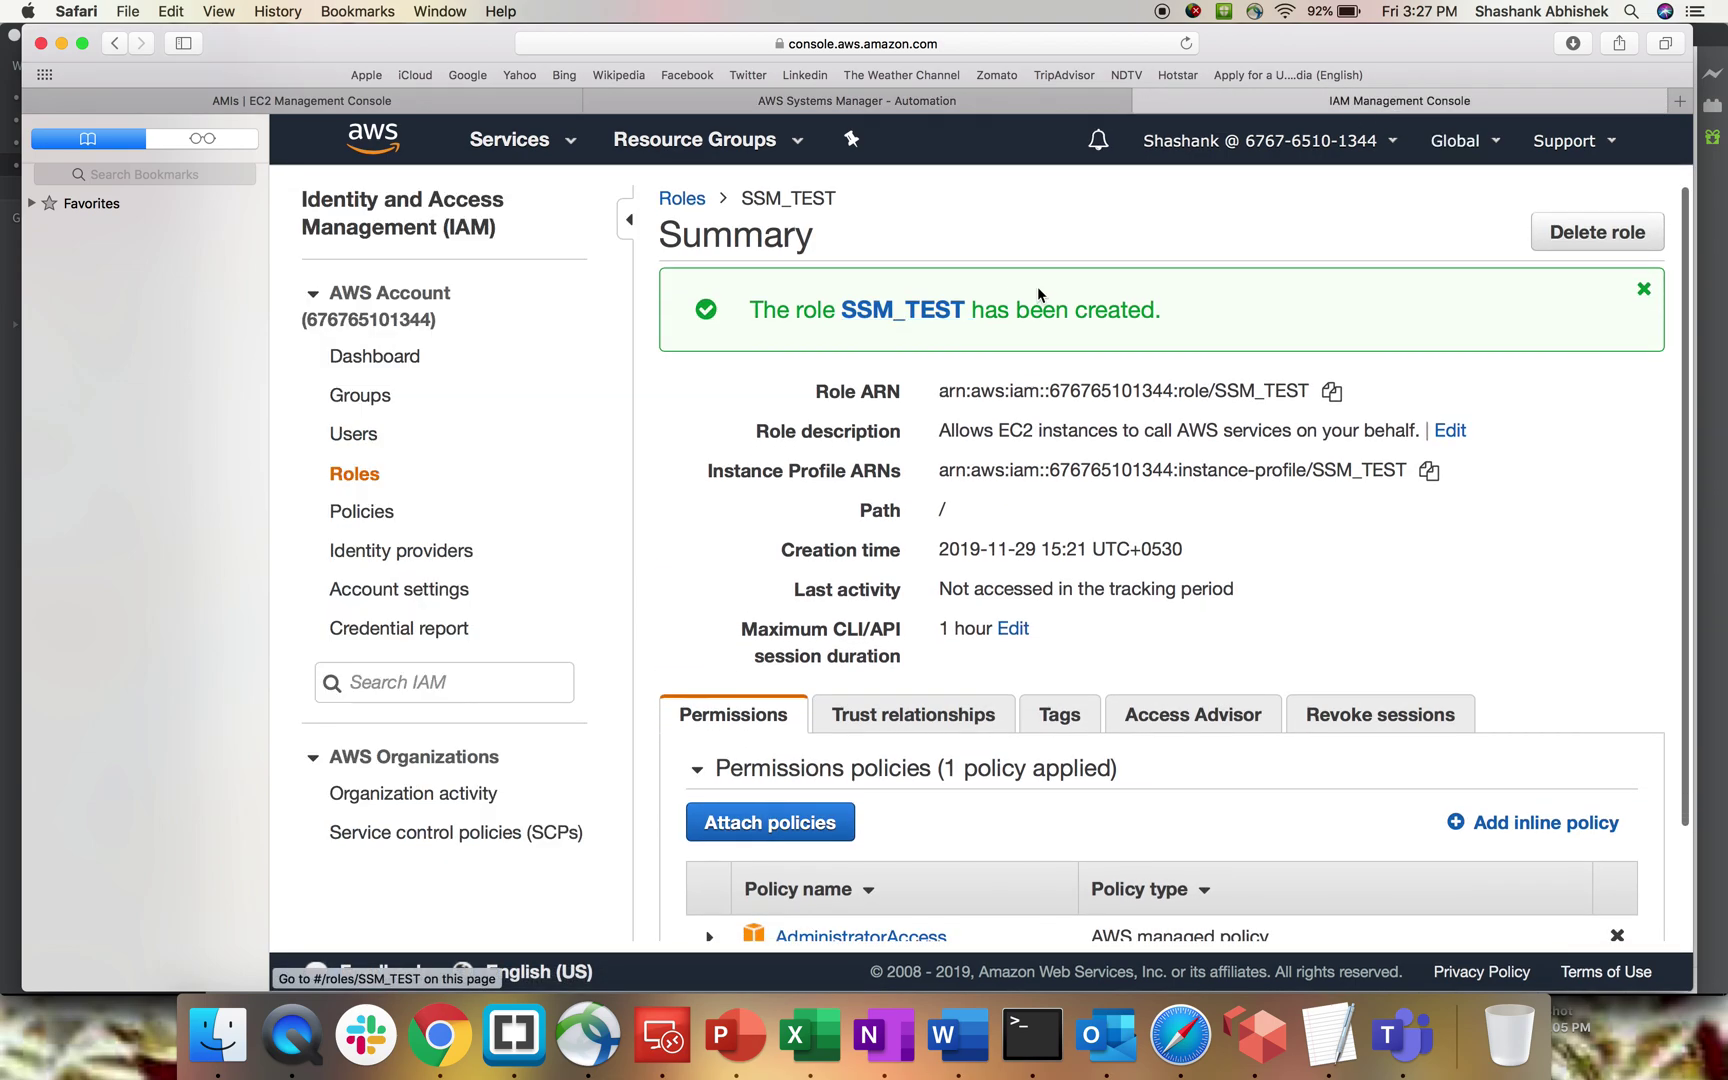
click(782, 104)
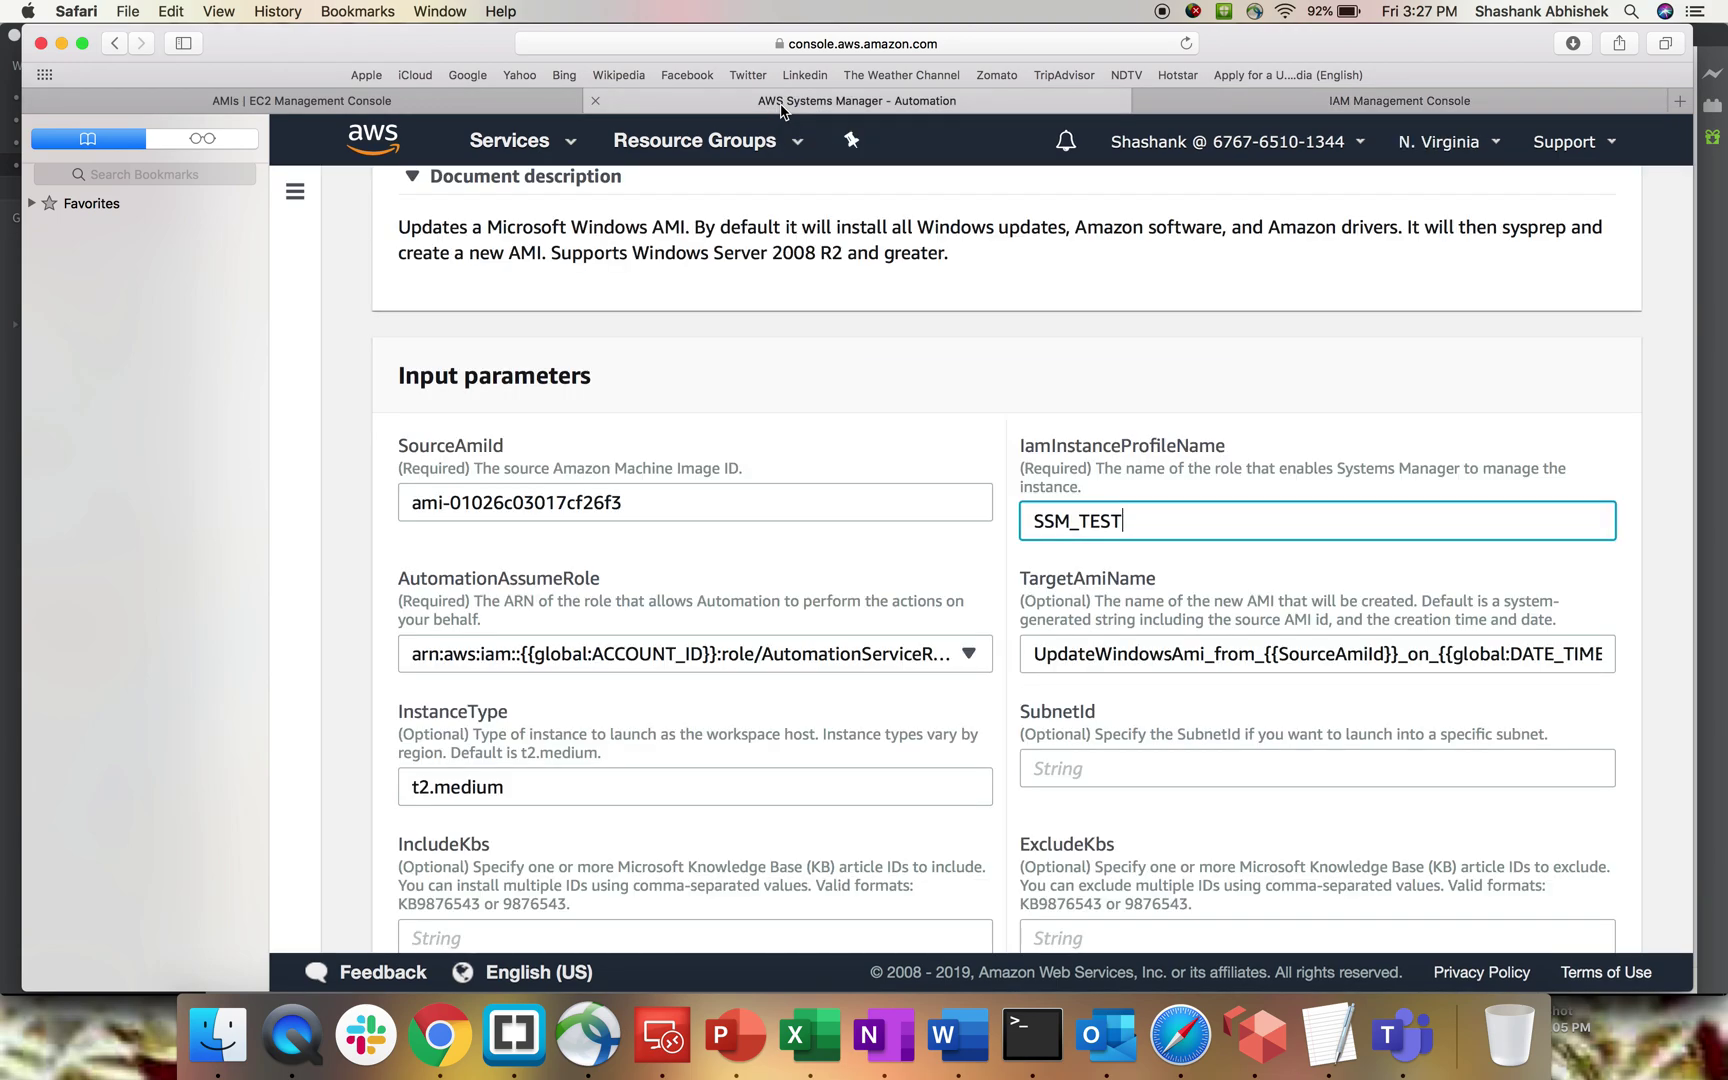
Search the AutomationAssumeRole choices for SSM_TEST and select that role.
click(614, 660)
text(SSM)
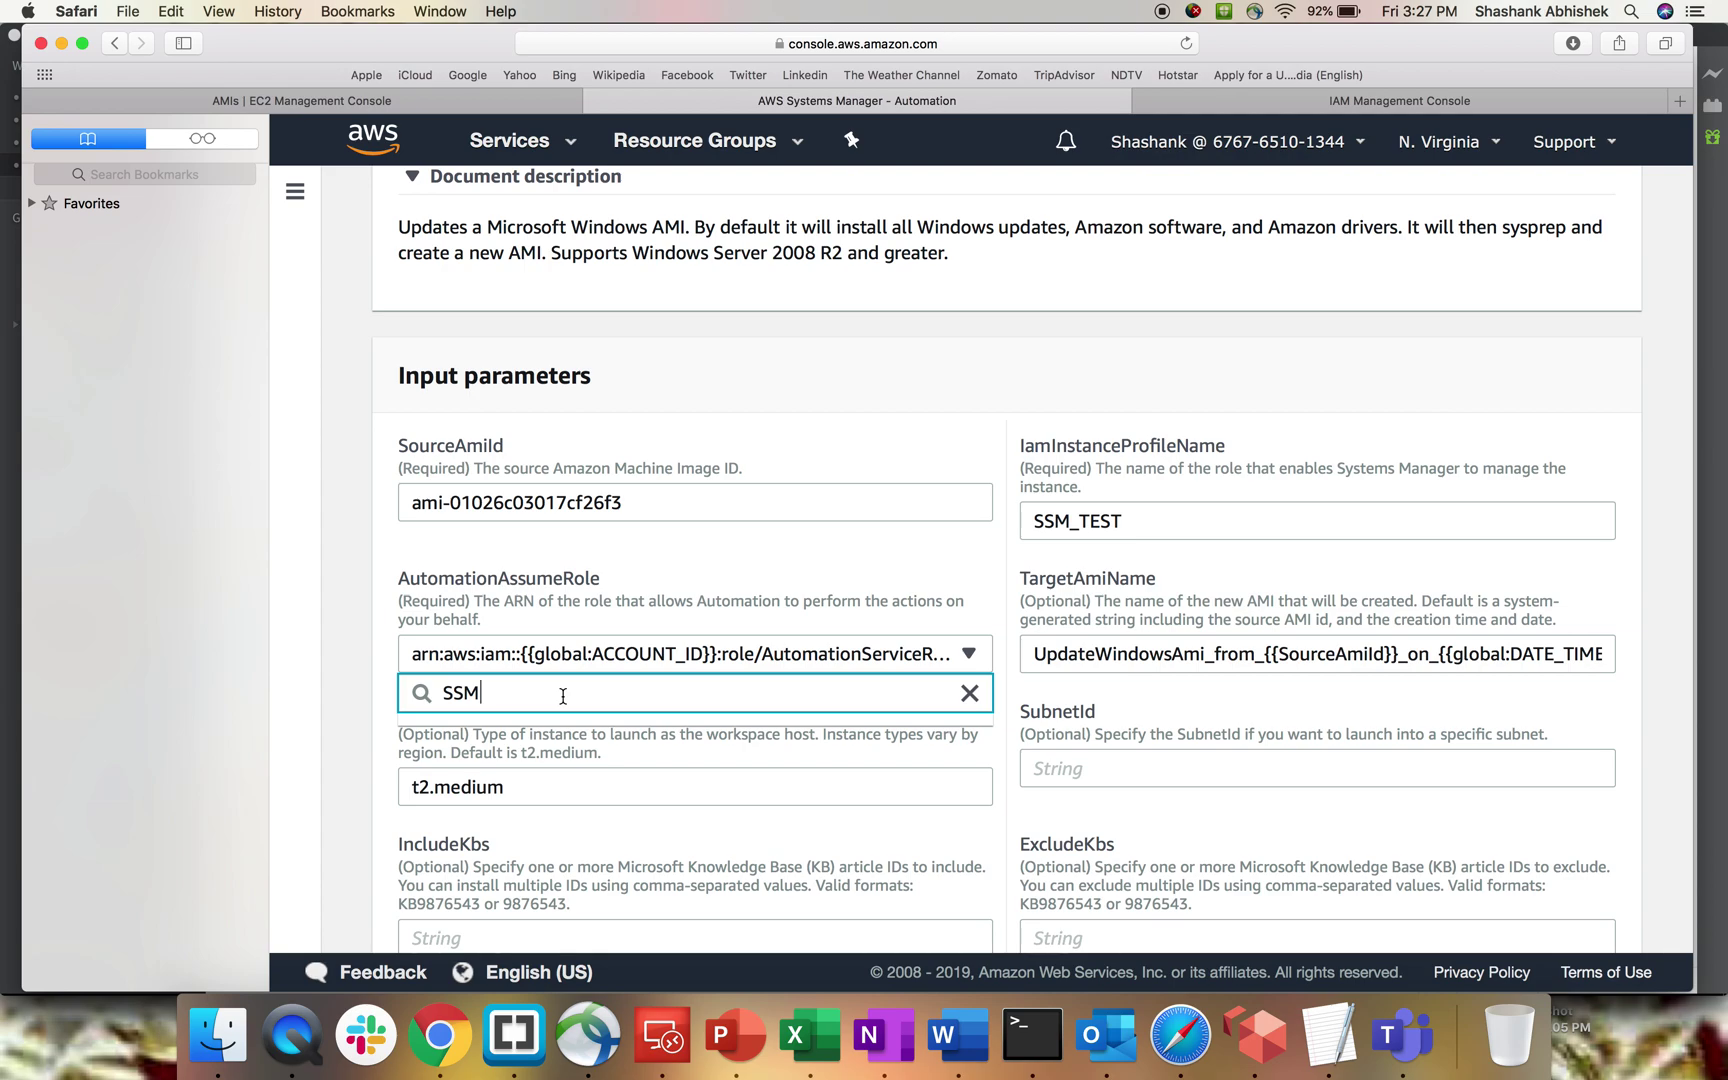
key(BackSpace)
key(BackSpace)
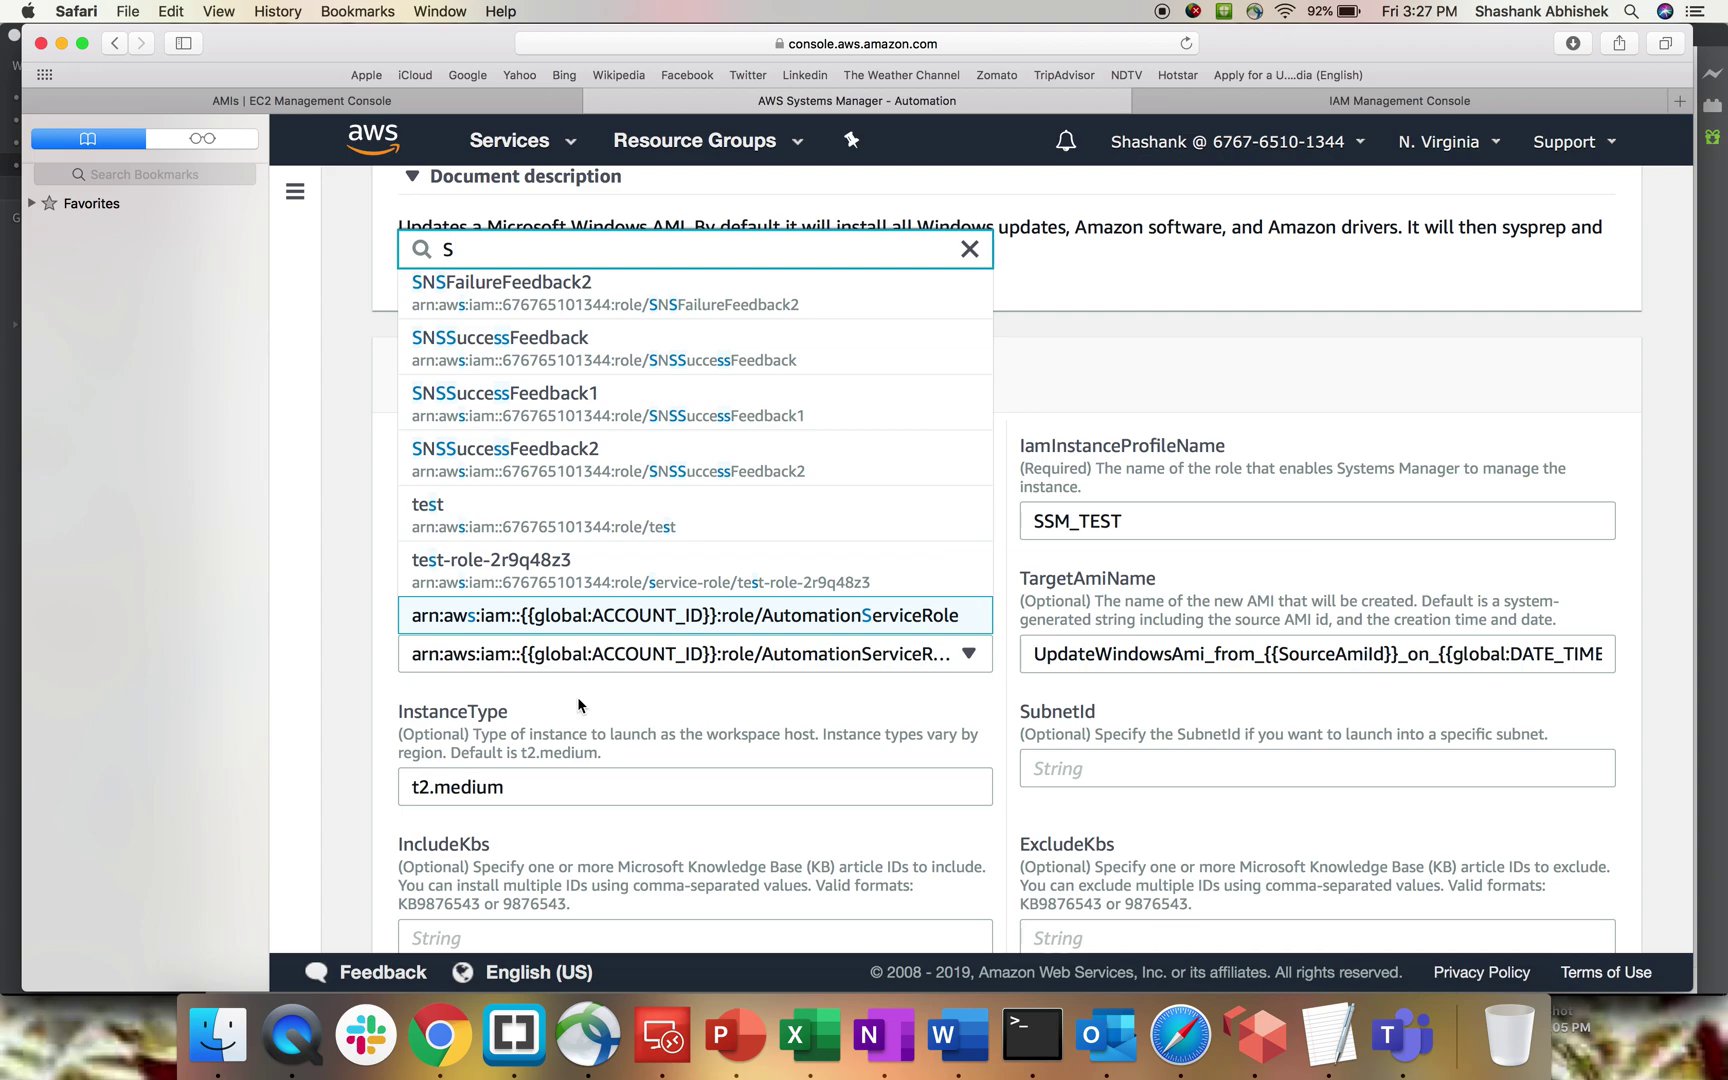
key(BackSpace)
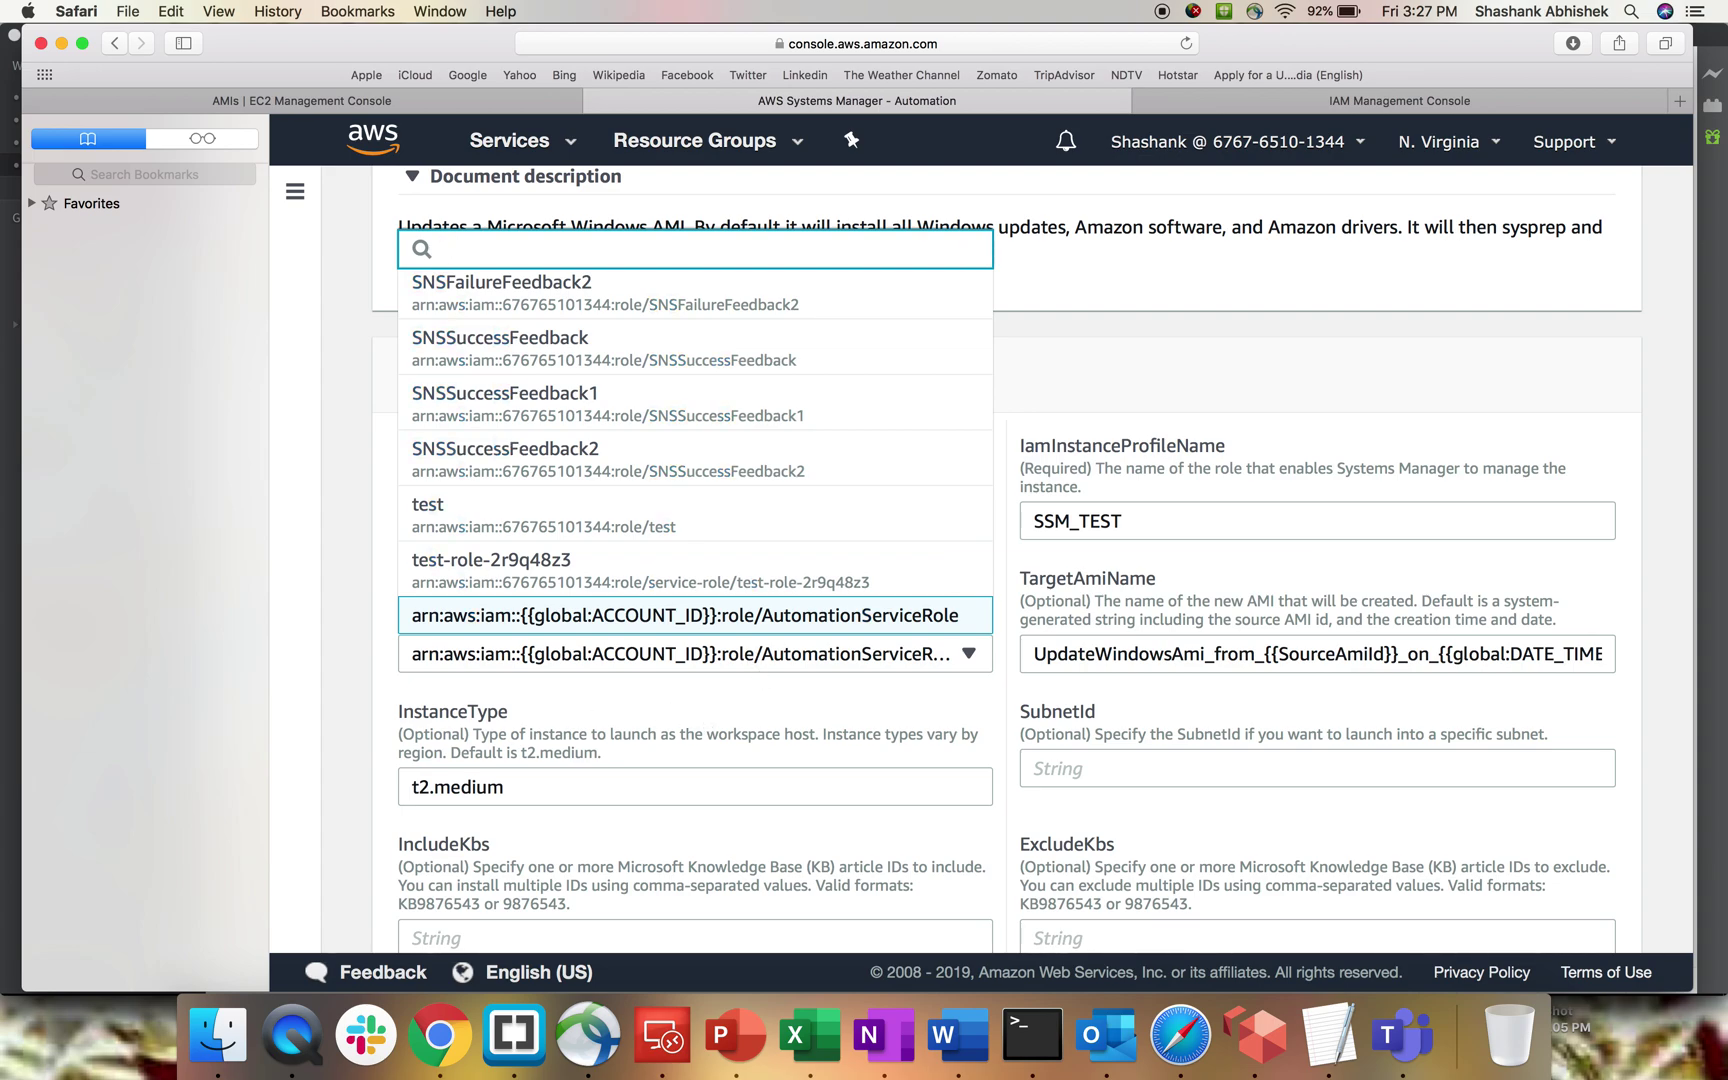
text(SSM_TEST)
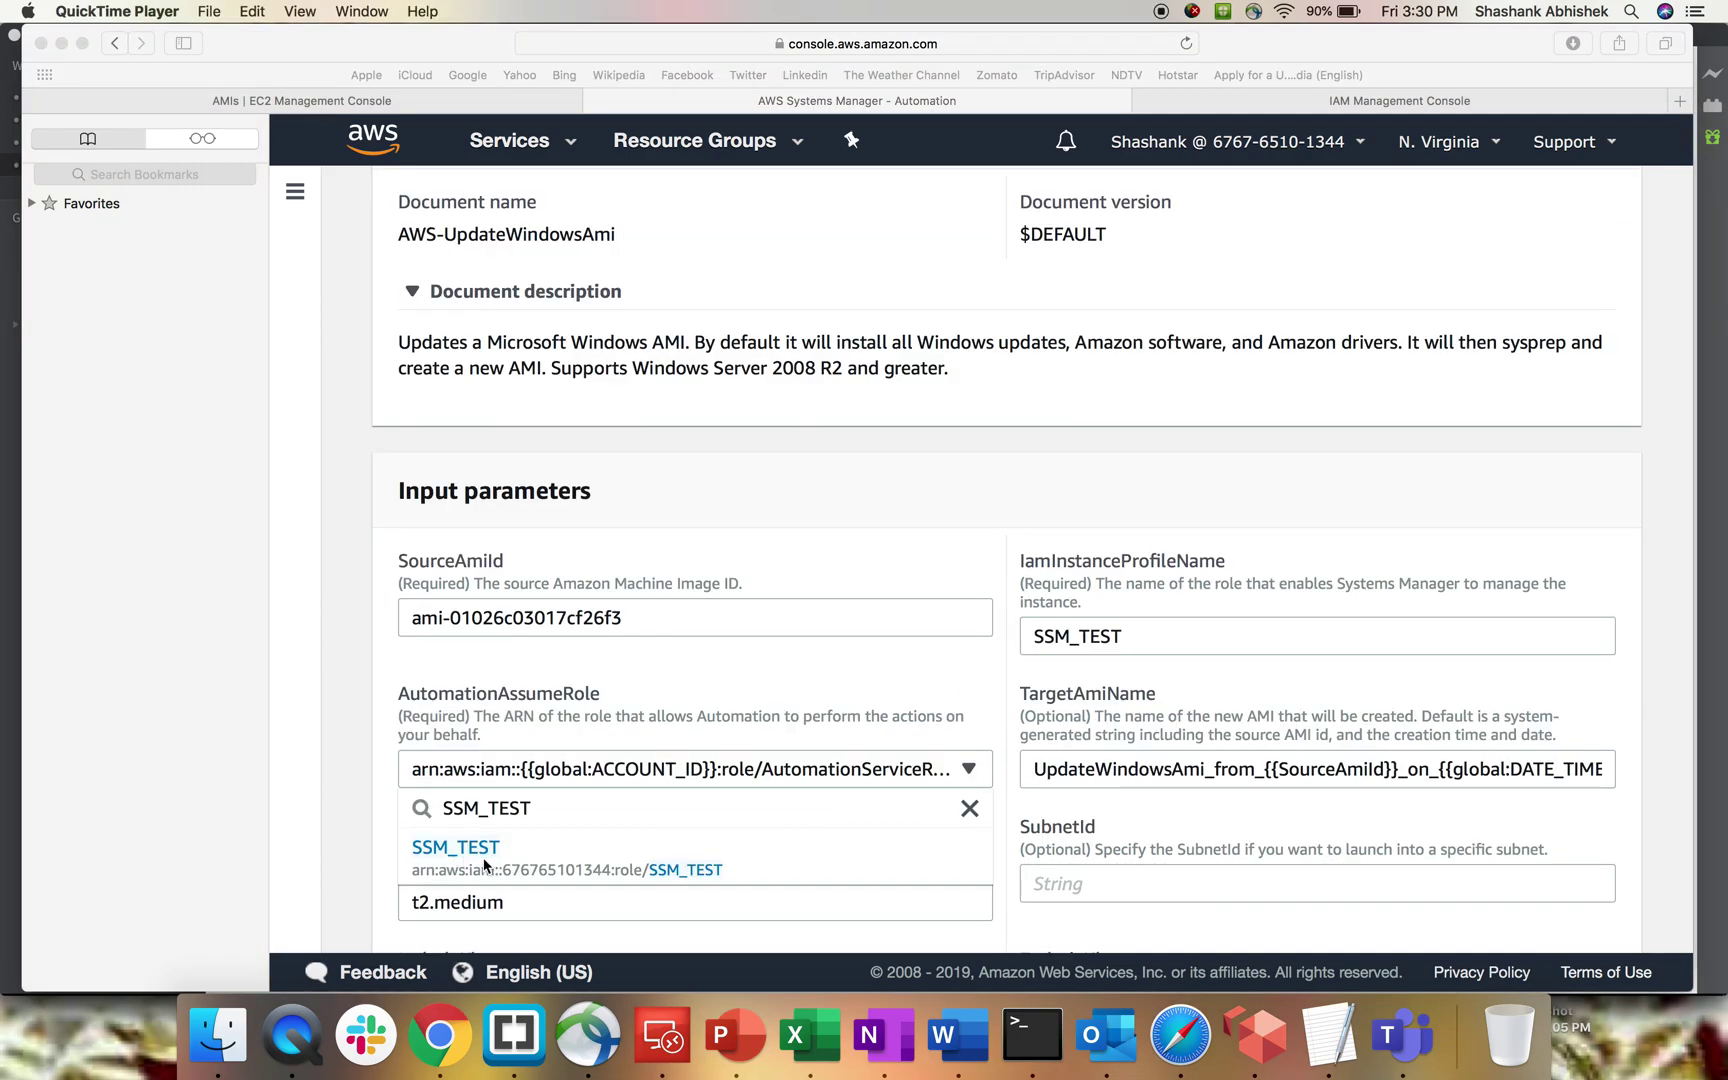
click(484, 860)
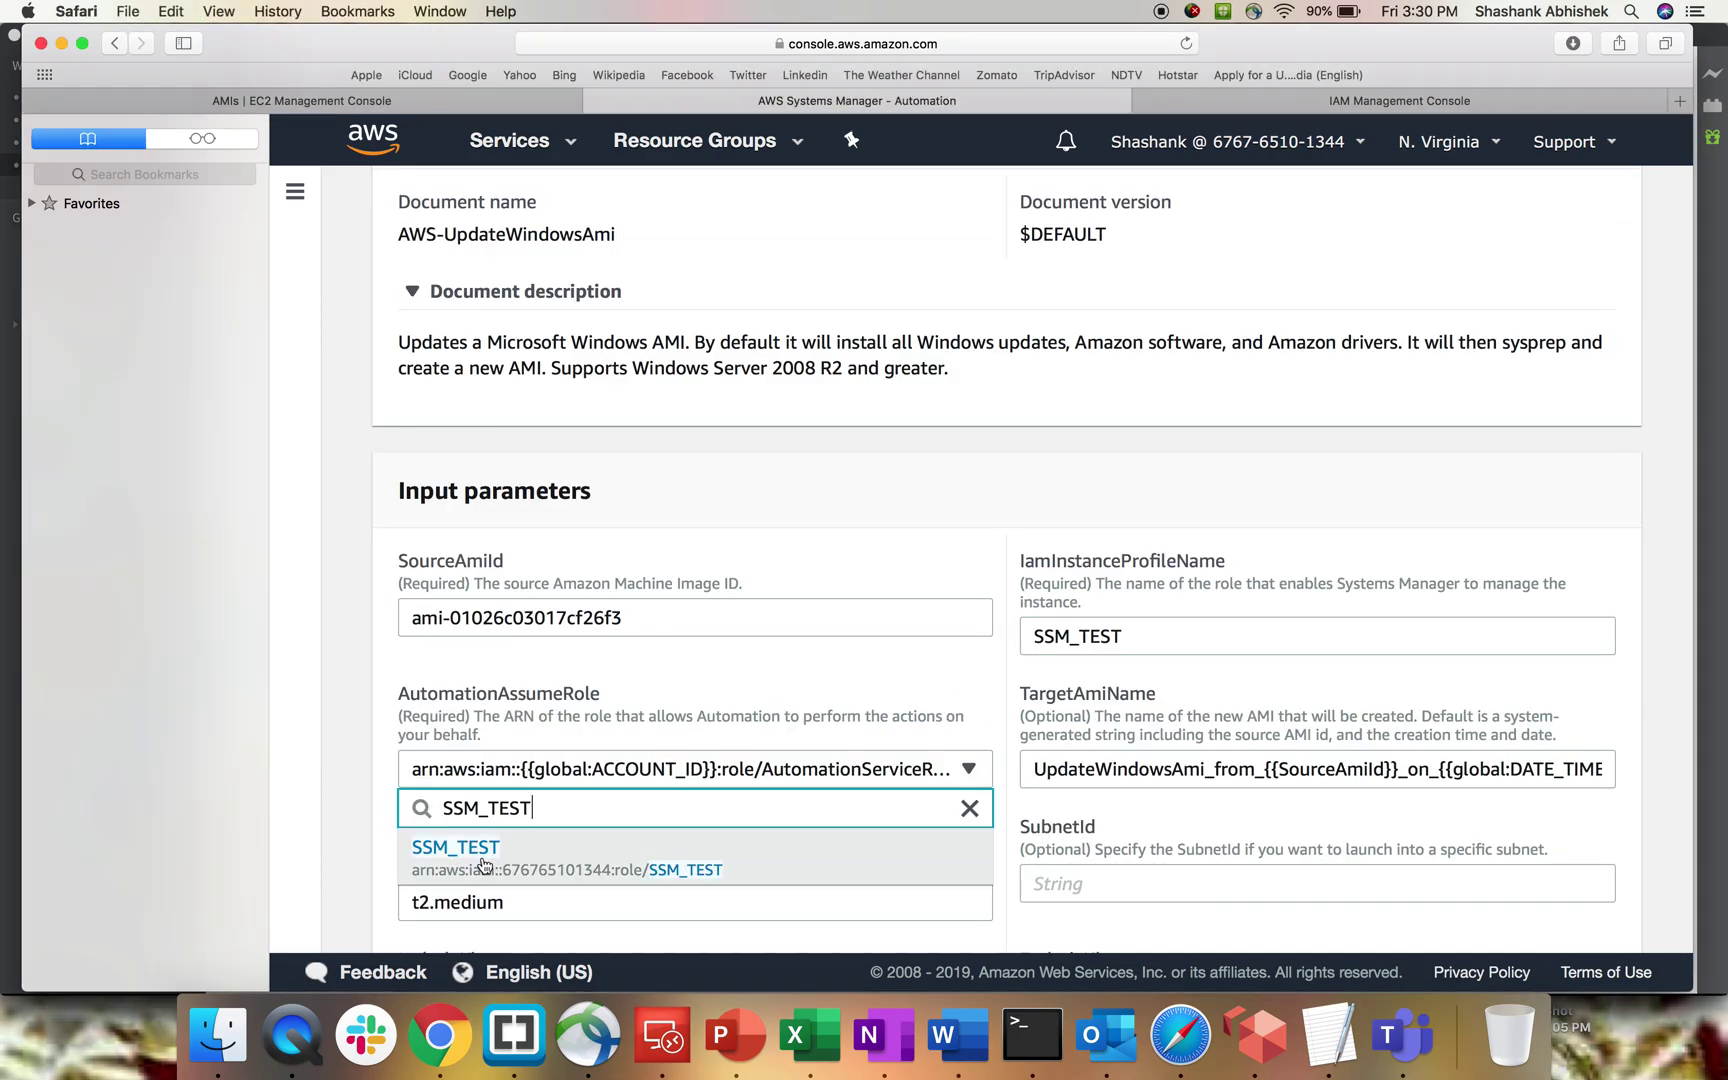
click(484, 860)
Review the entered required parameters and the optional ones, from TargetAmiName and InstanceType through IncludeKbs to PostUpdateScript.
scroll(724, 871, down, 5)
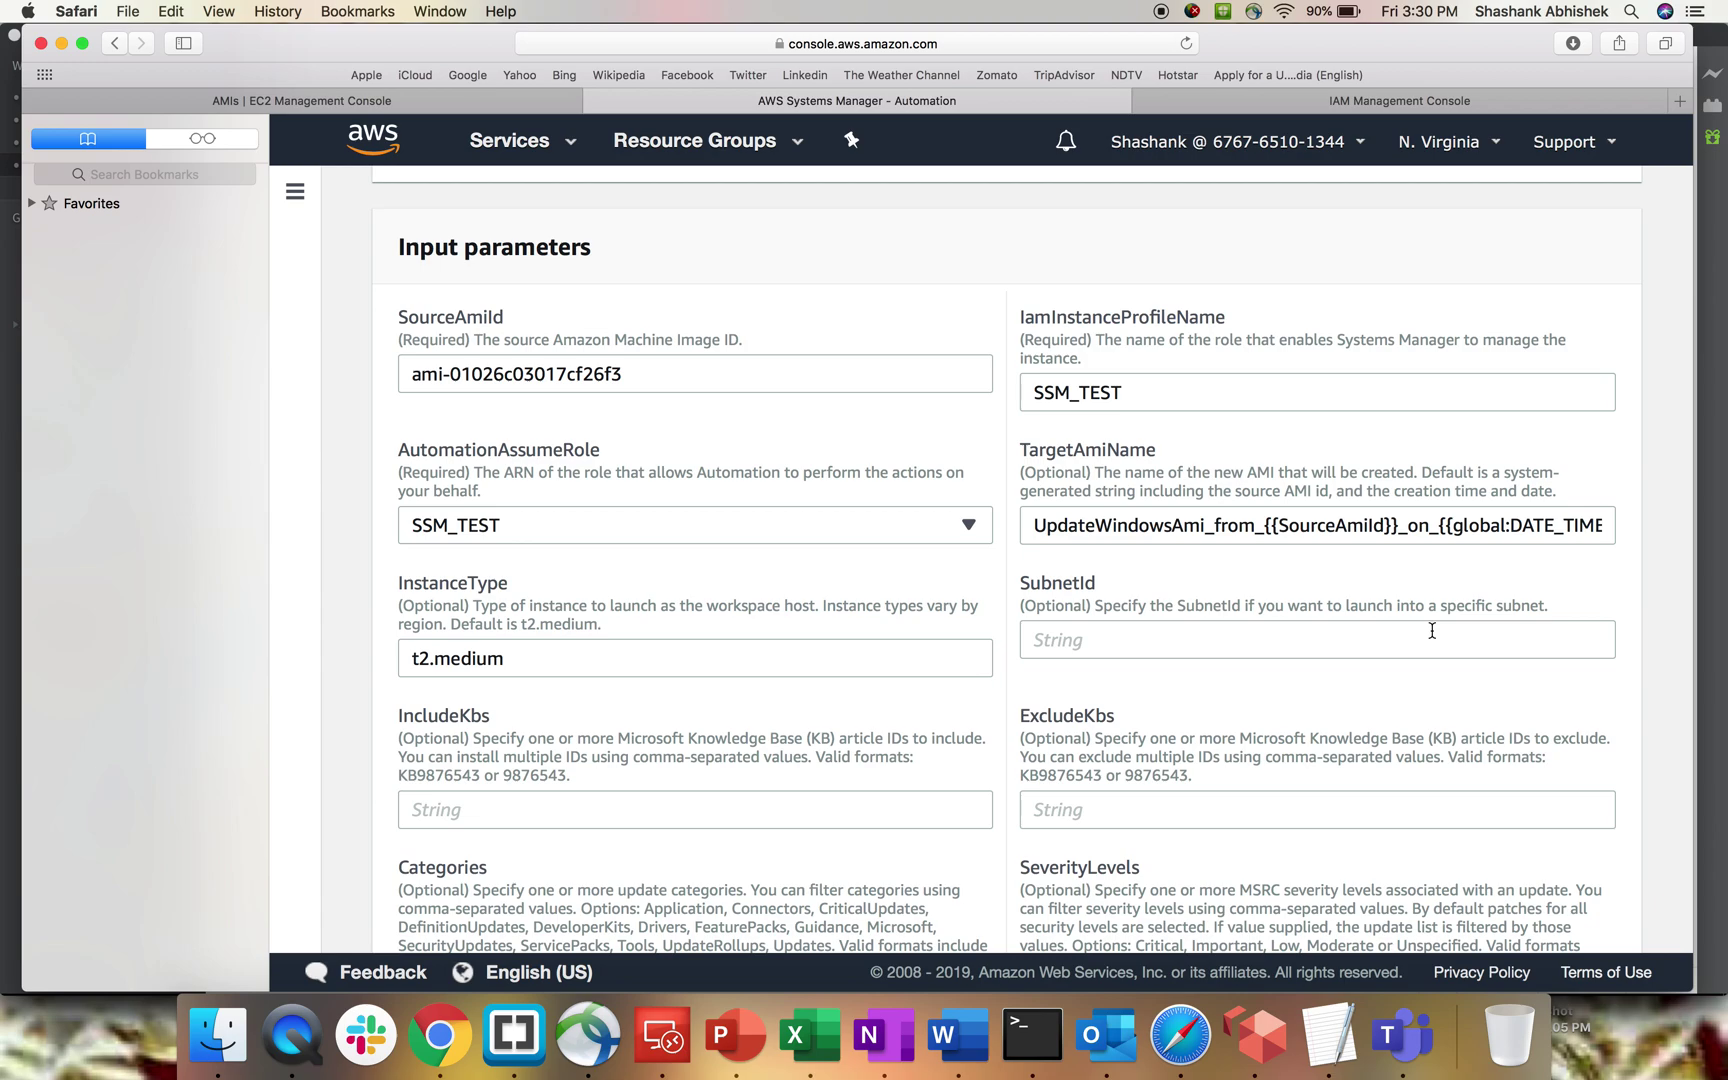
scroll(1431, 630, down, 1)
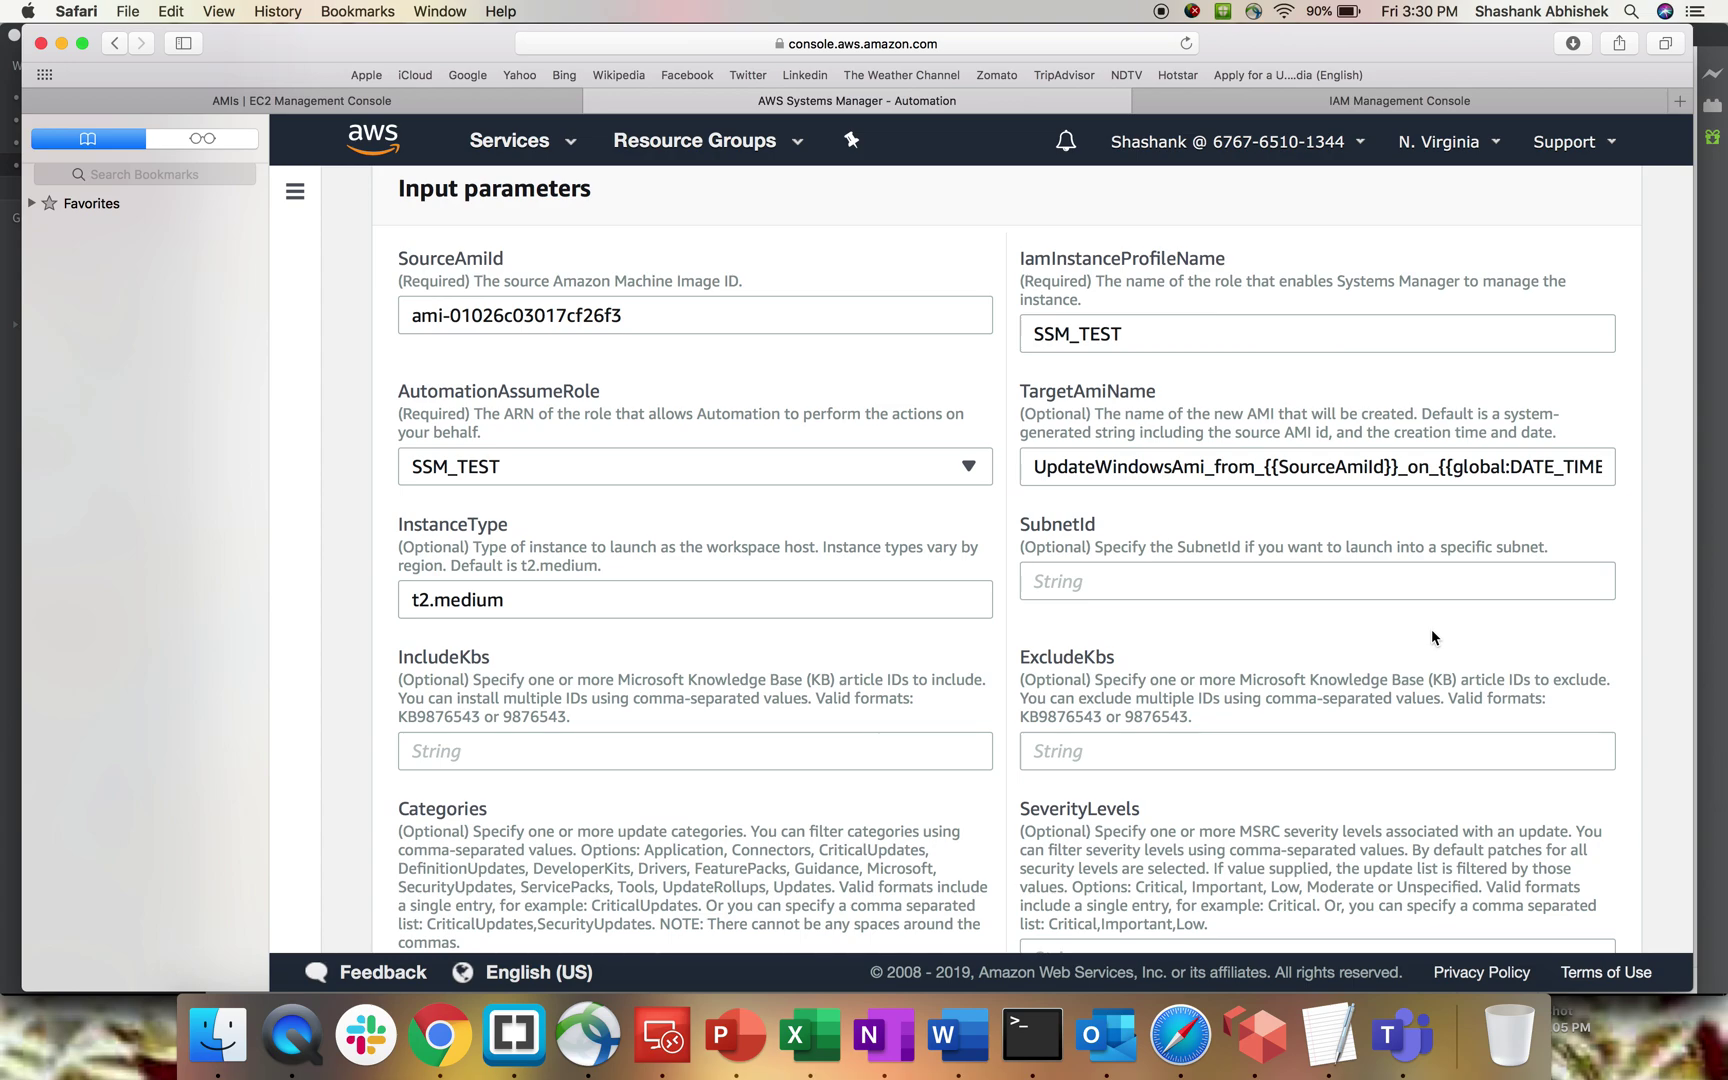
triple_click(633, 317)
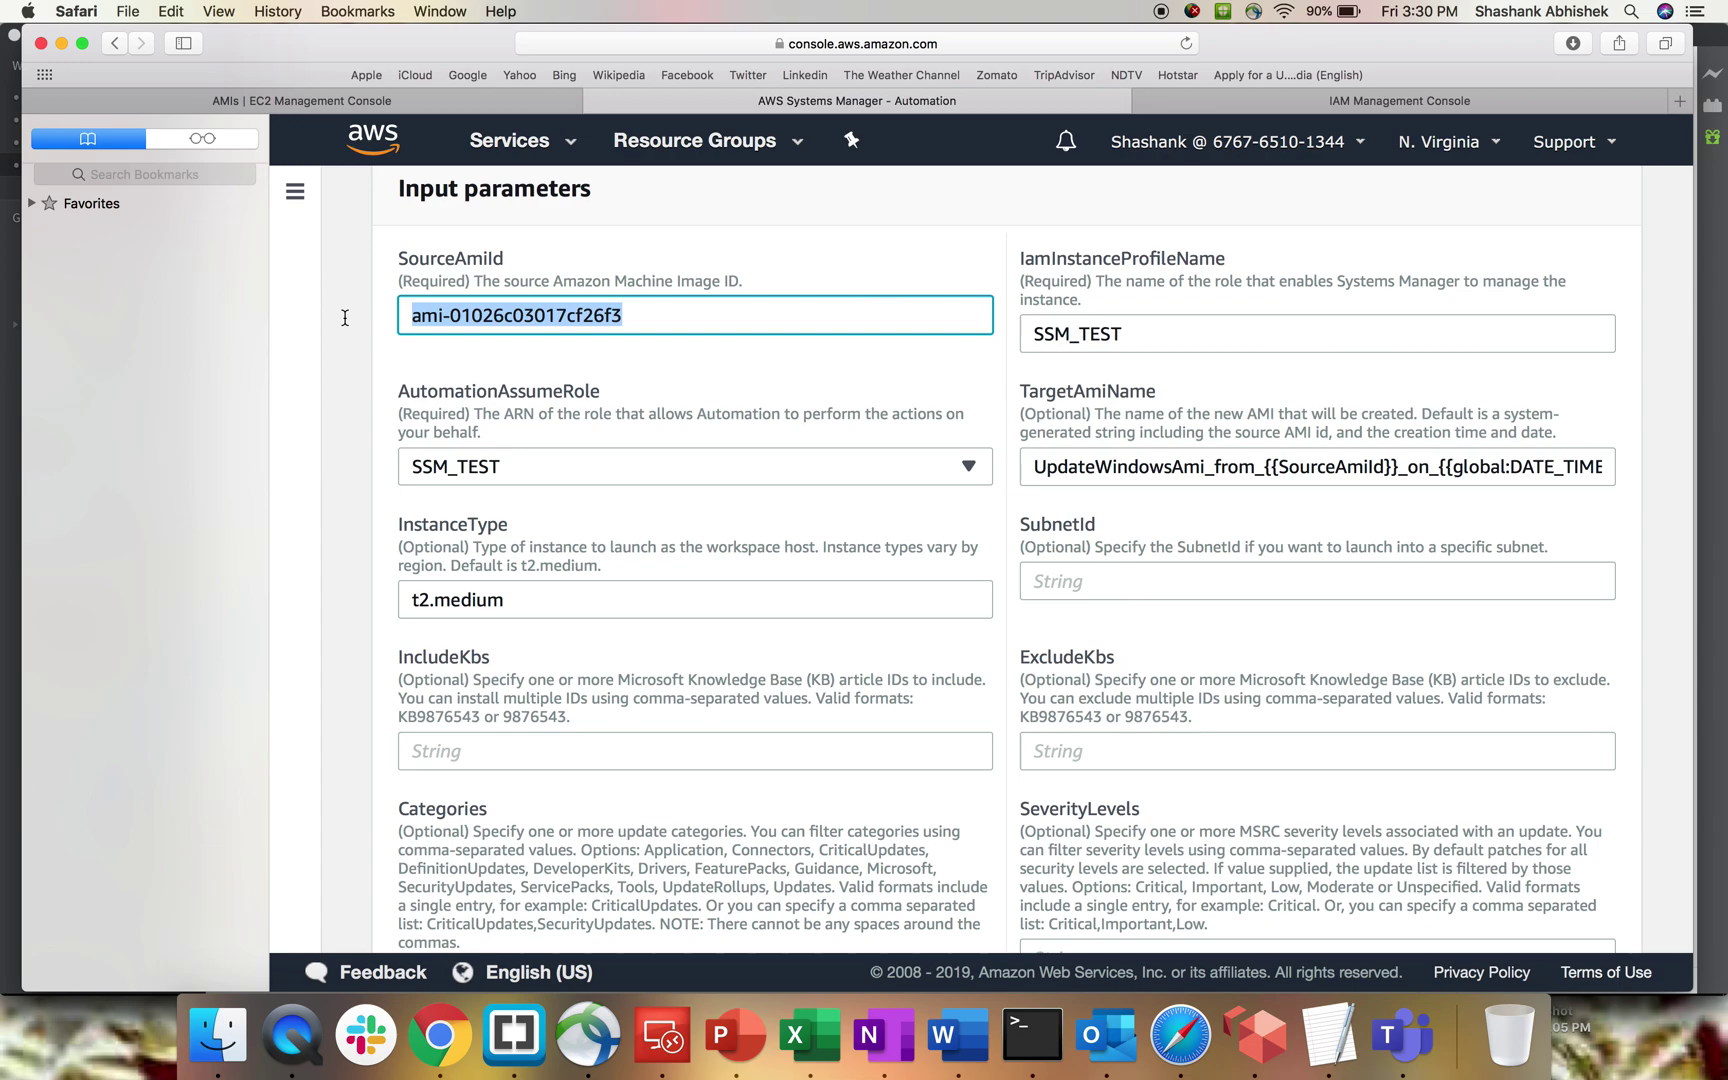
scroll(478, 425, down, 3)
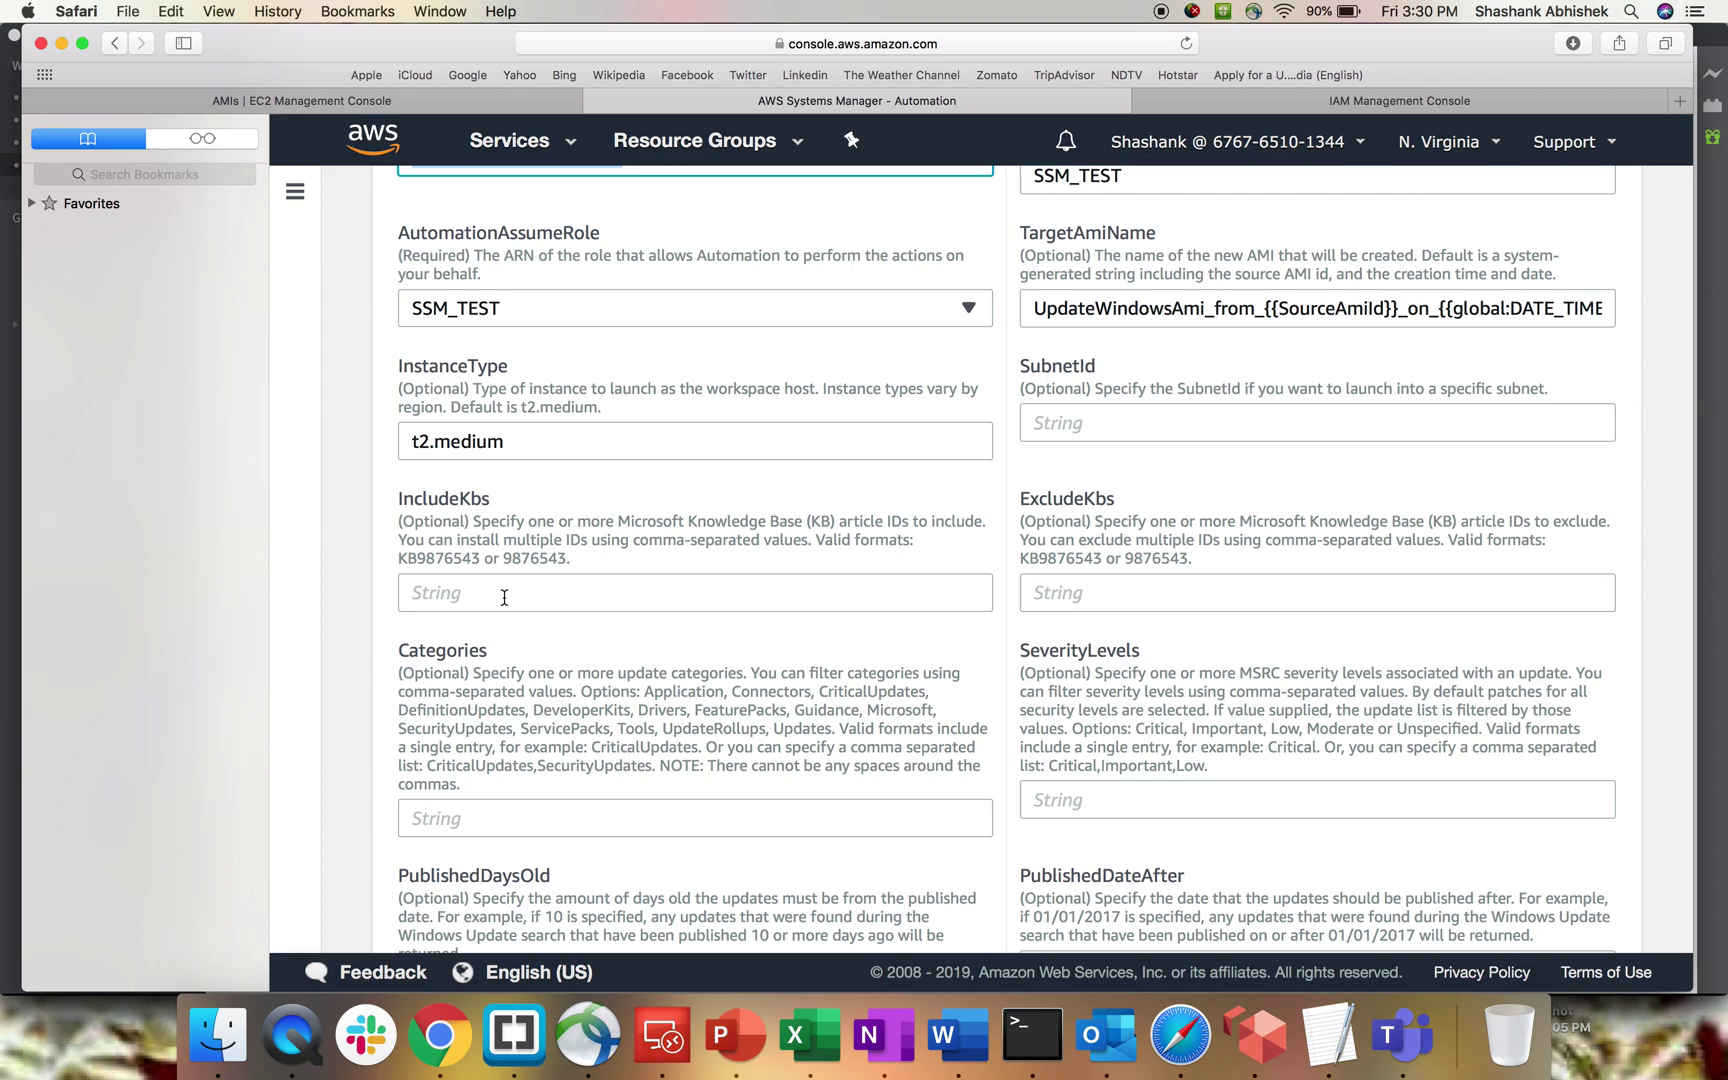
click(601, 594)
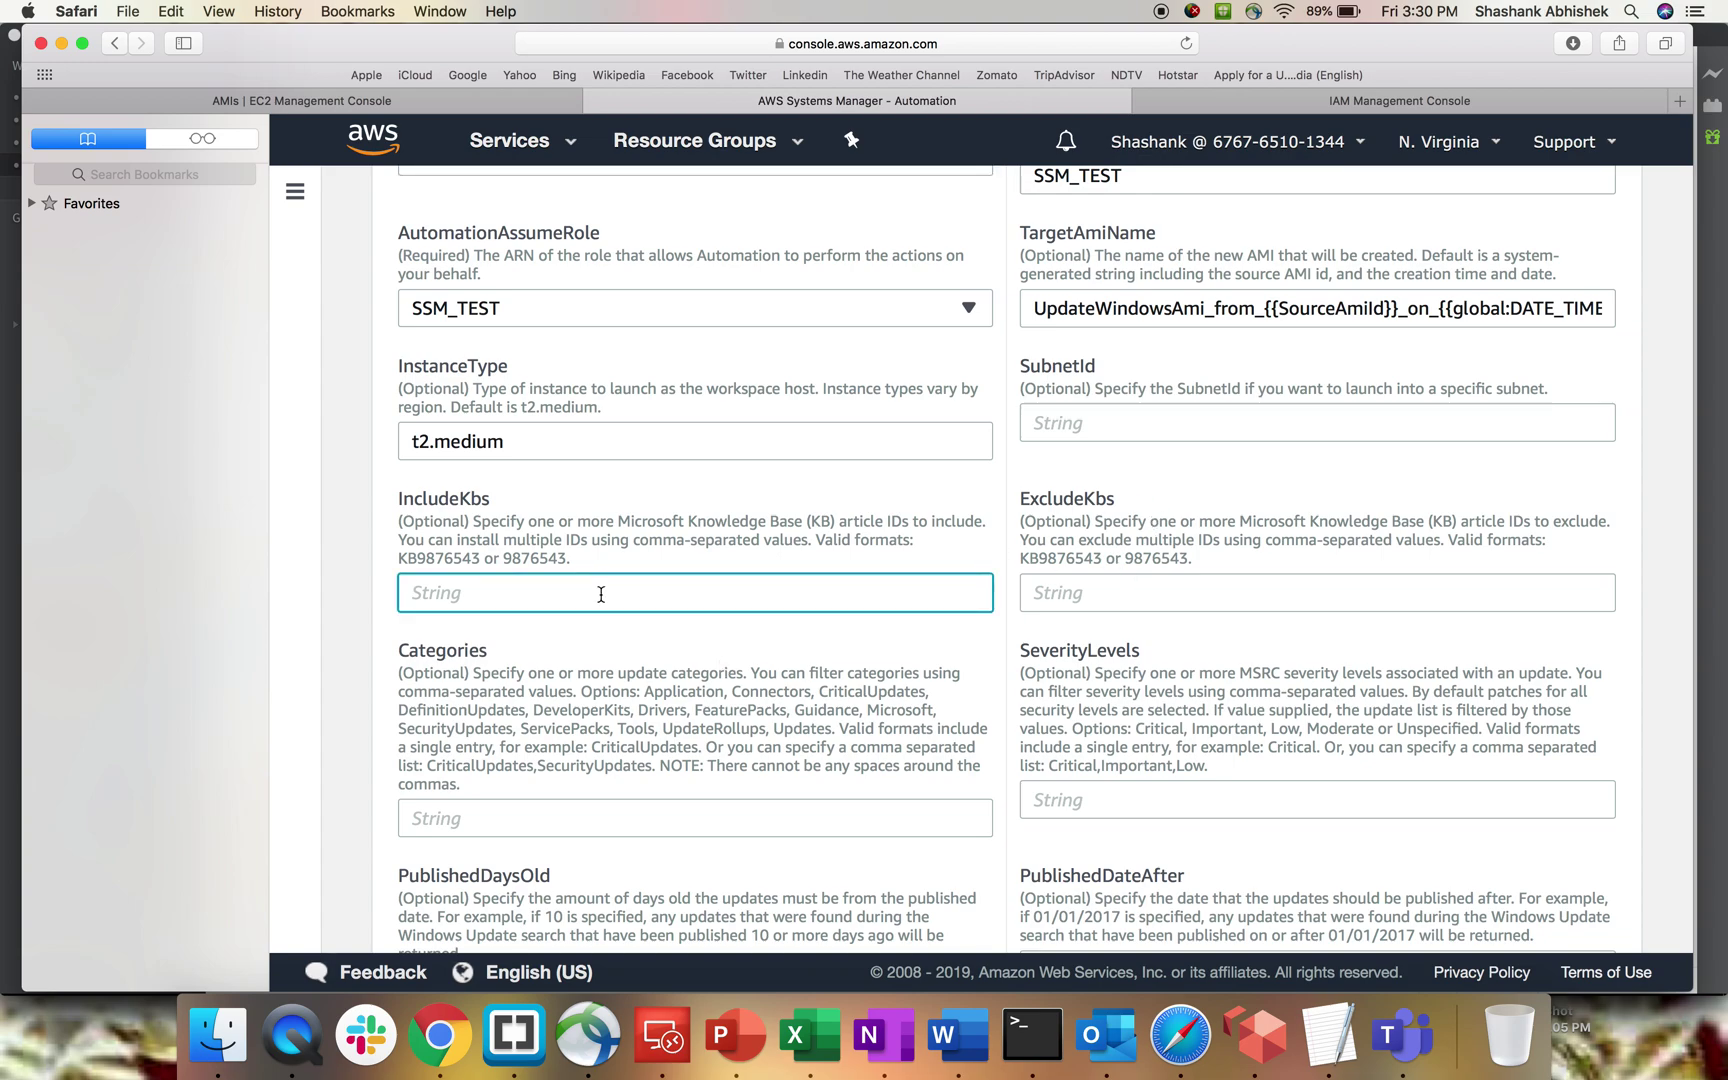
scroll(600, 592, down, 3)
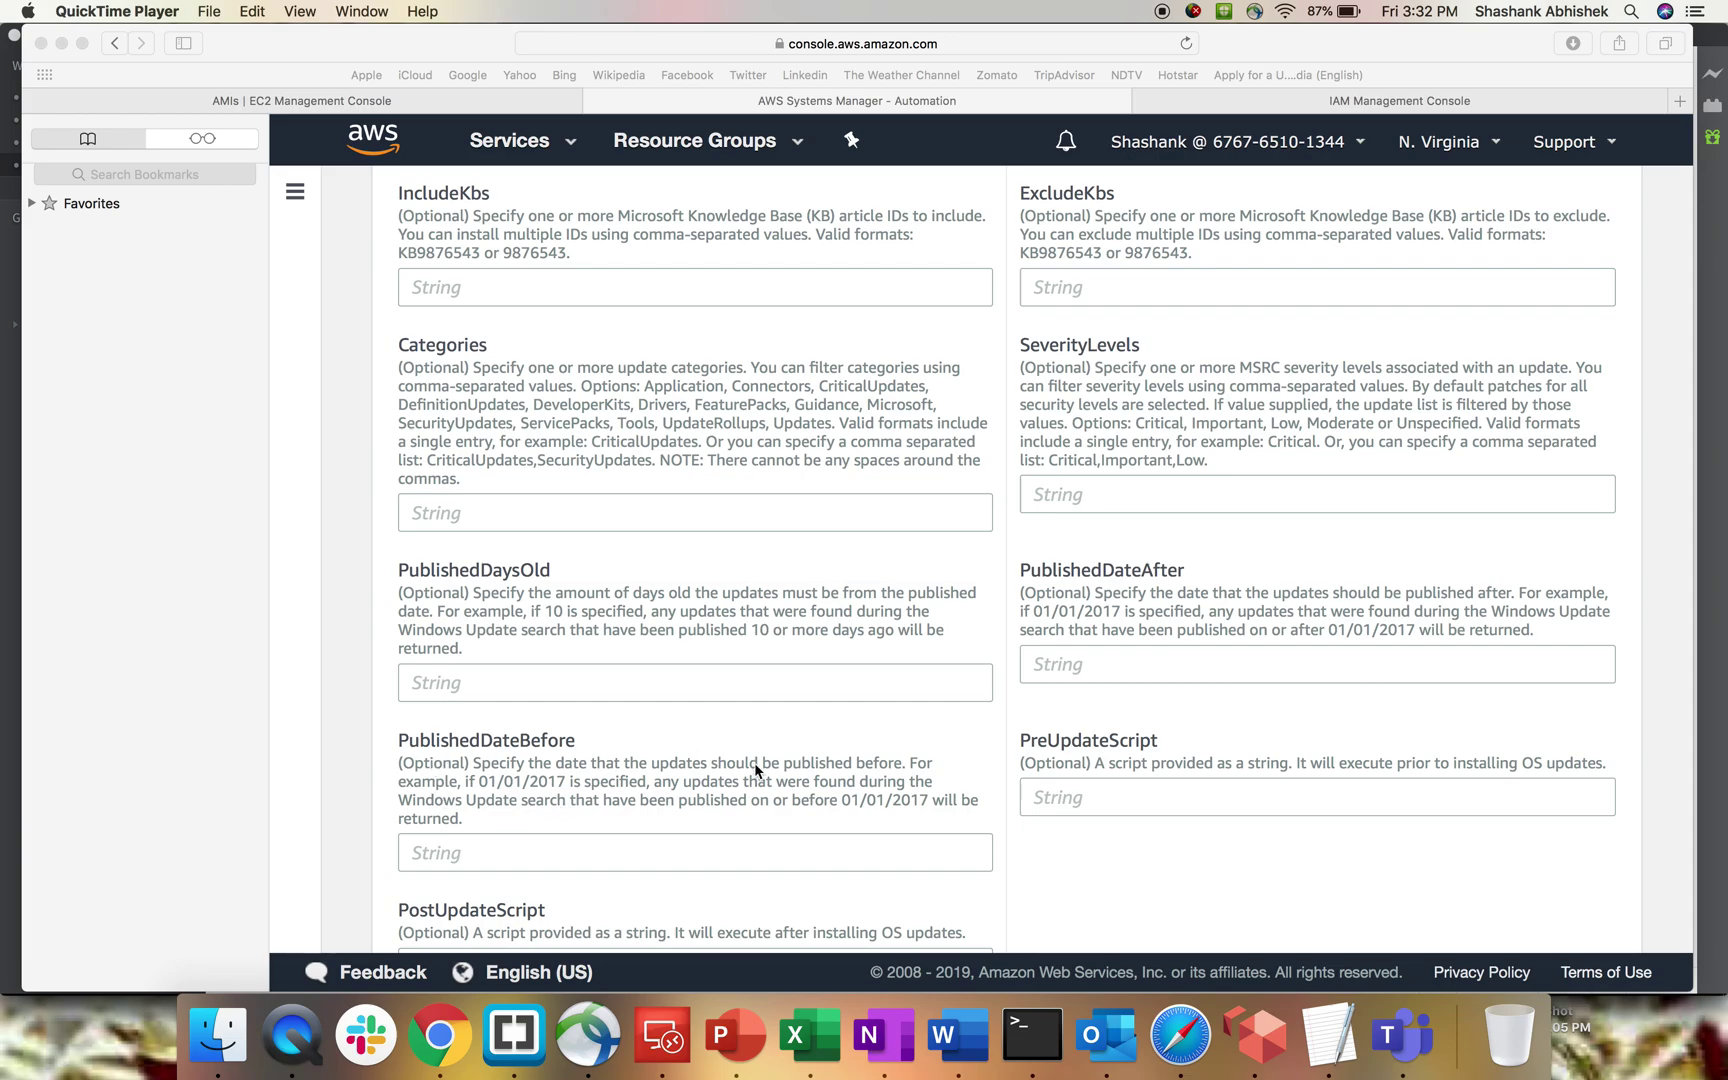
scroll(755, 761, down, 5)
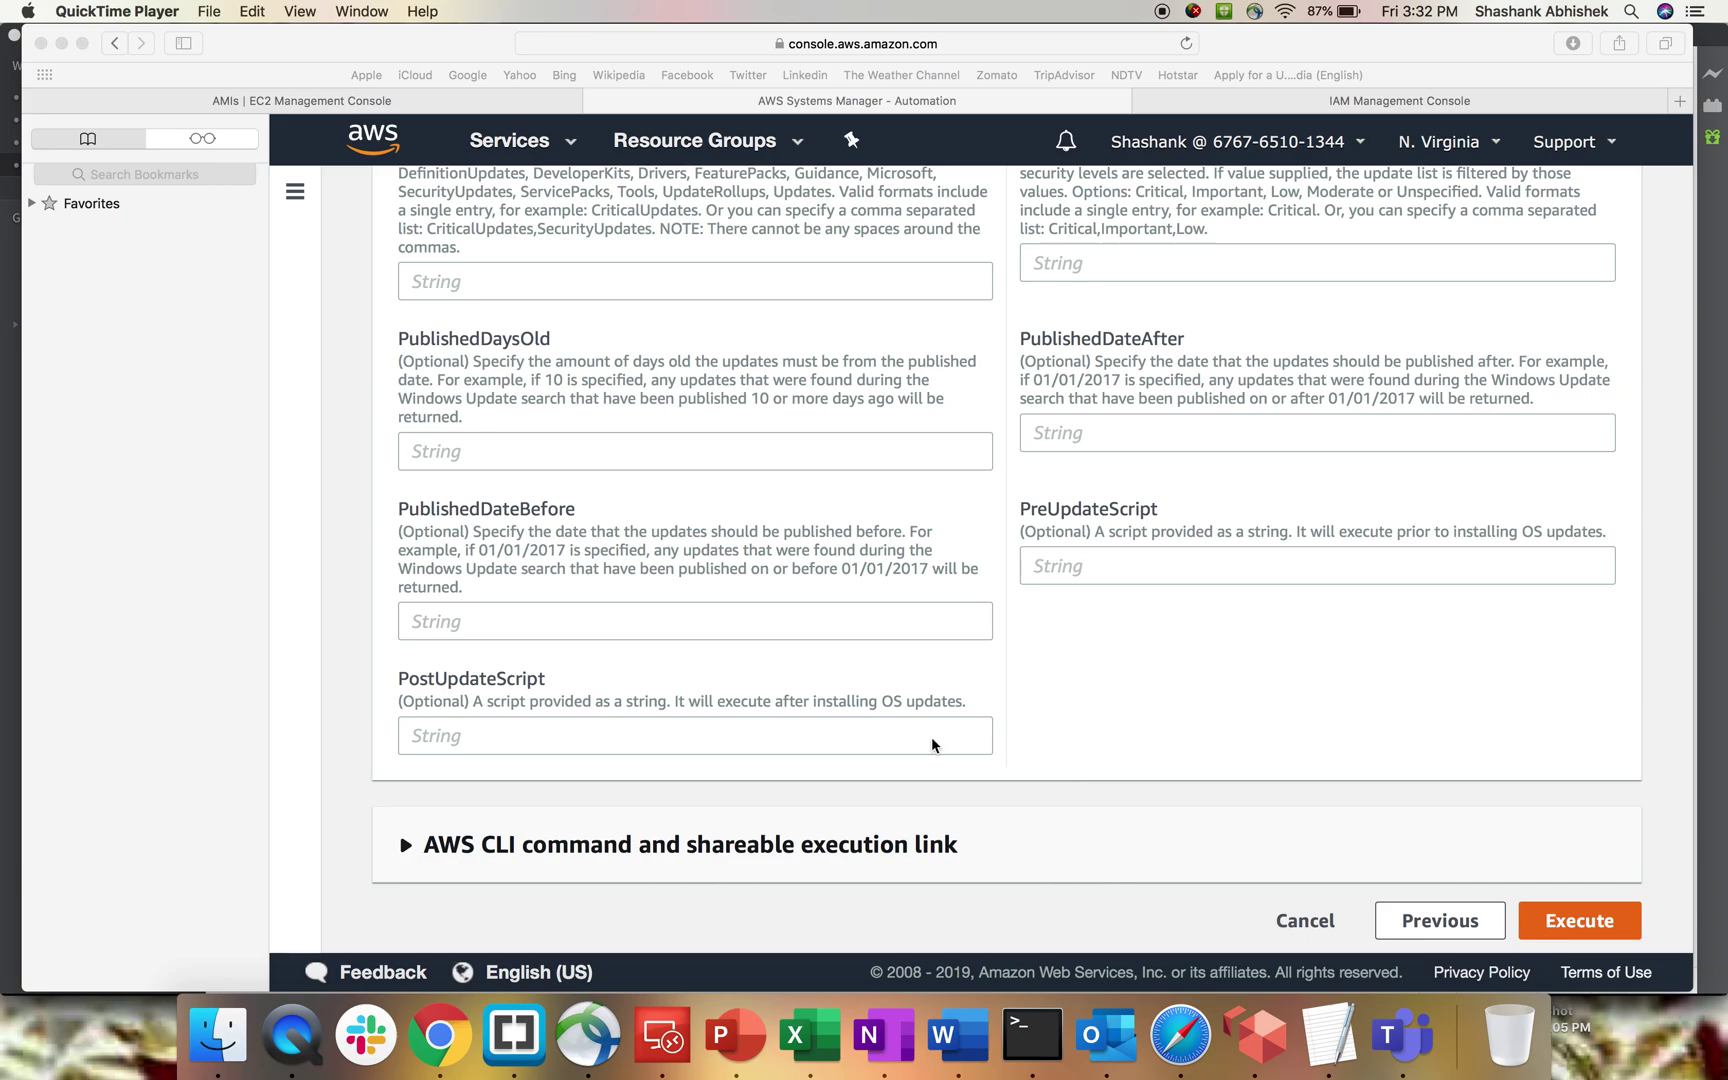
Recheck the input parameters, display and select the shareable execution link, and execute the AWS-UpdateWindowsAmi automation.
scroll(932, 736, up, 15)
scroll(932, 737, down, 3)
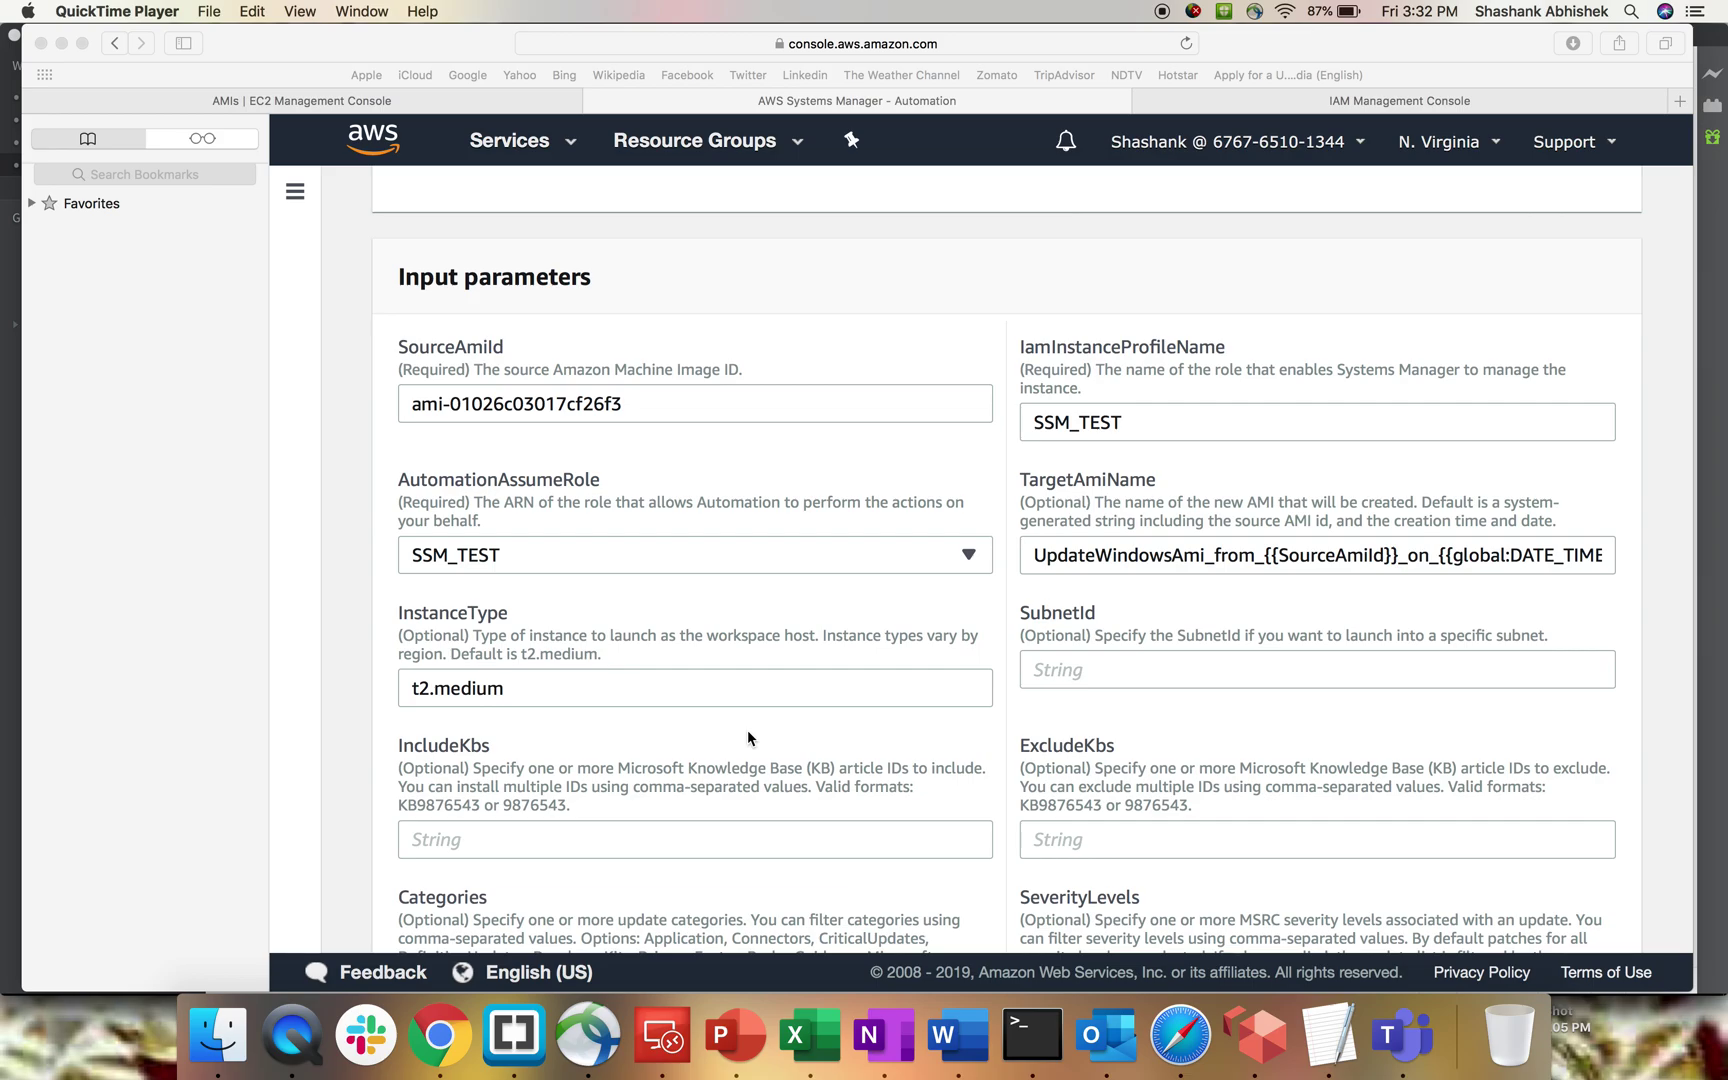
scroll(747, 738, down, 10)
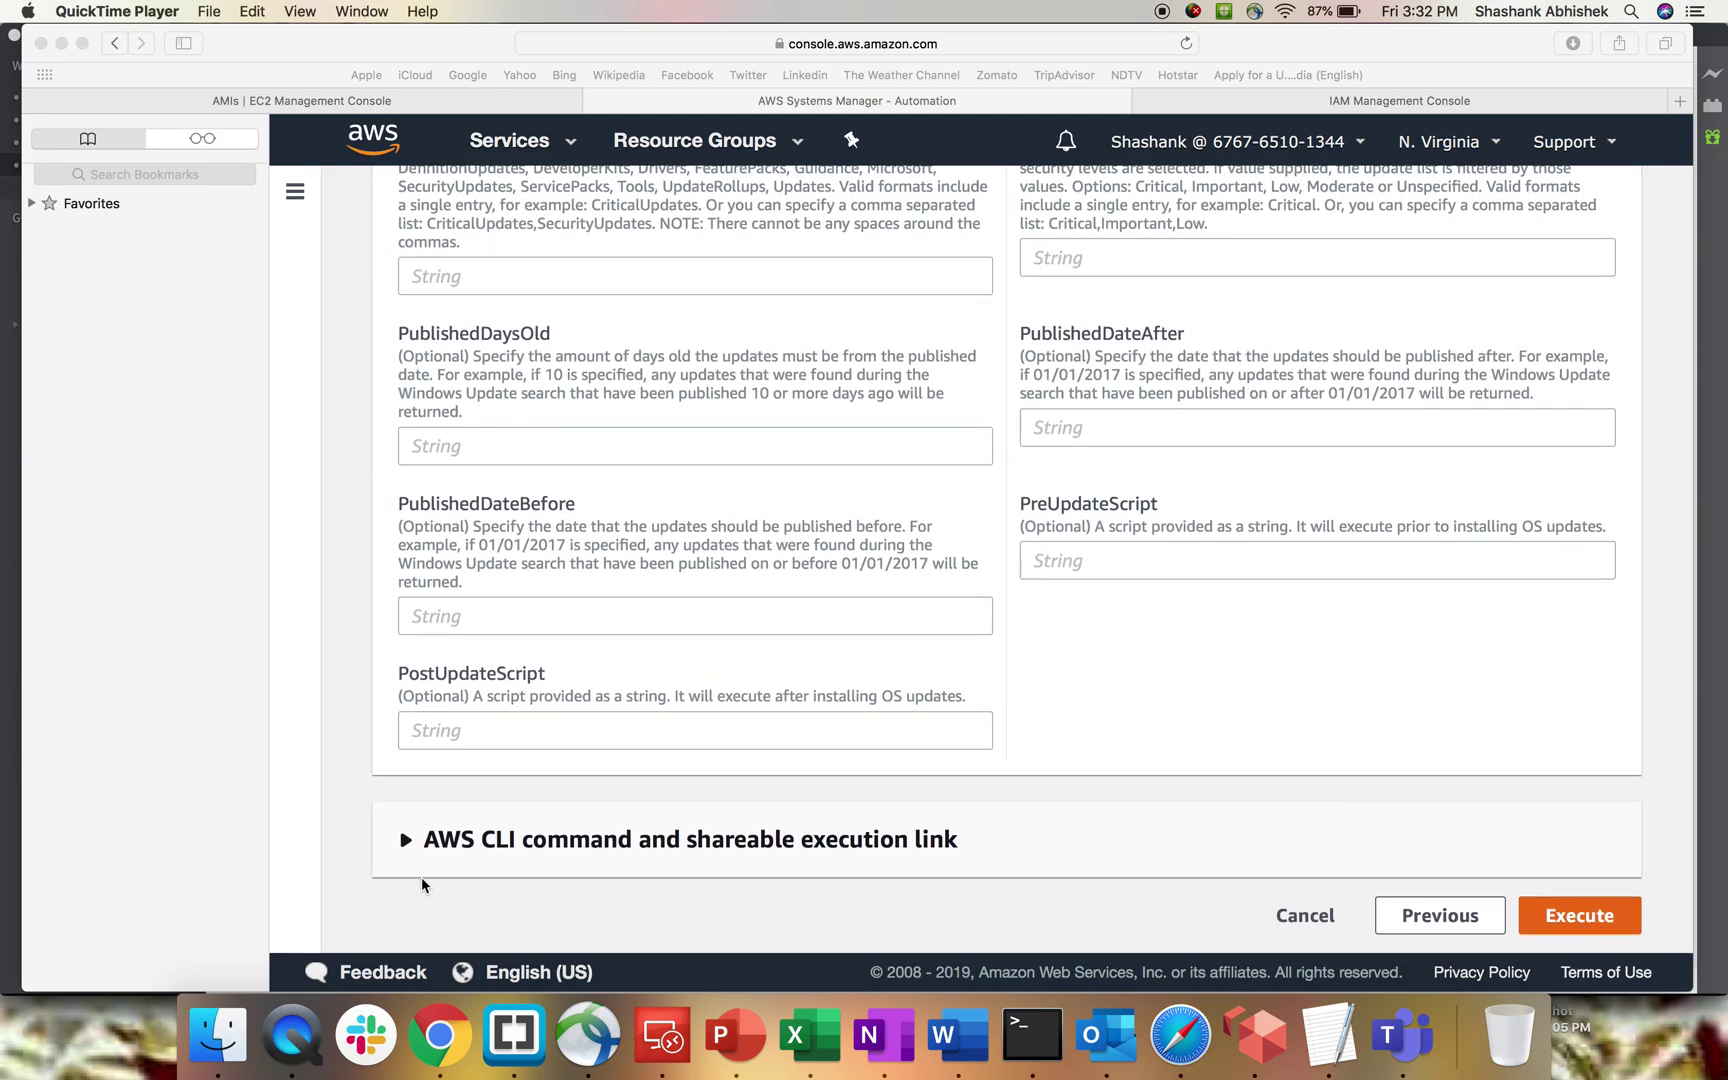
click(407, 842)
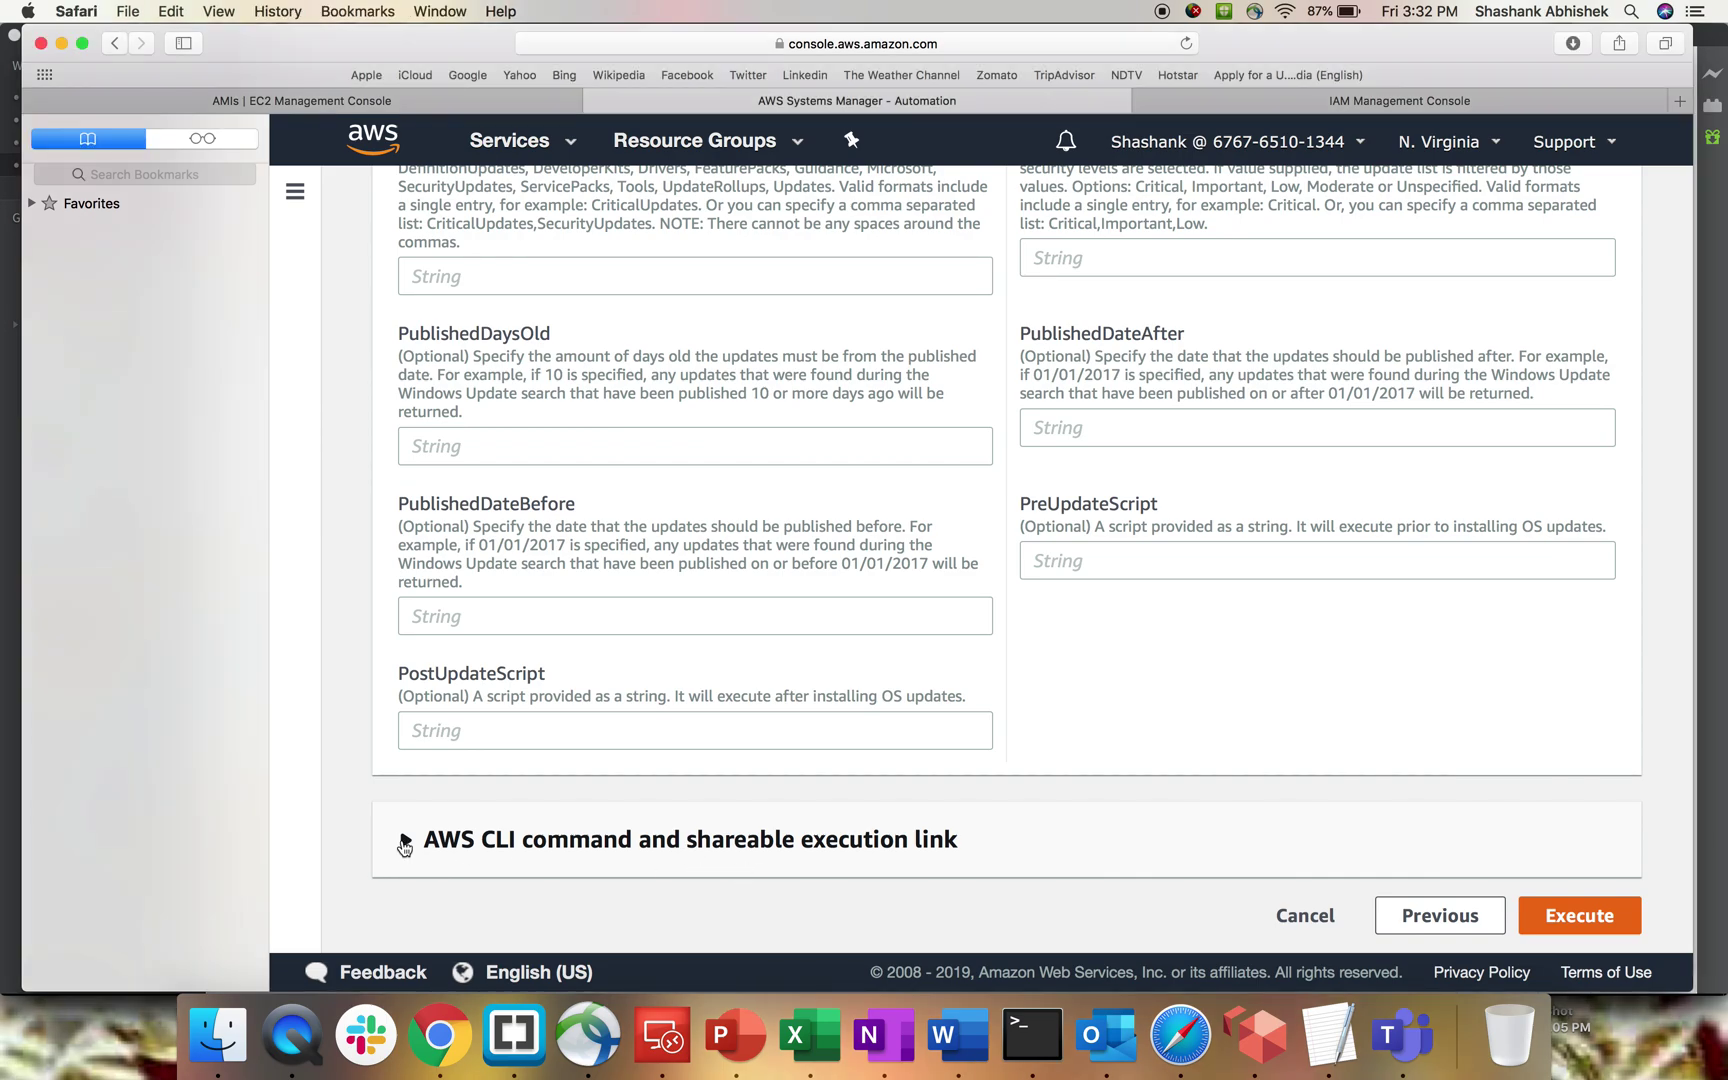
click(406, 840)
scroll(770, 845, down, 8)
drag(788, 795, 399, 679)
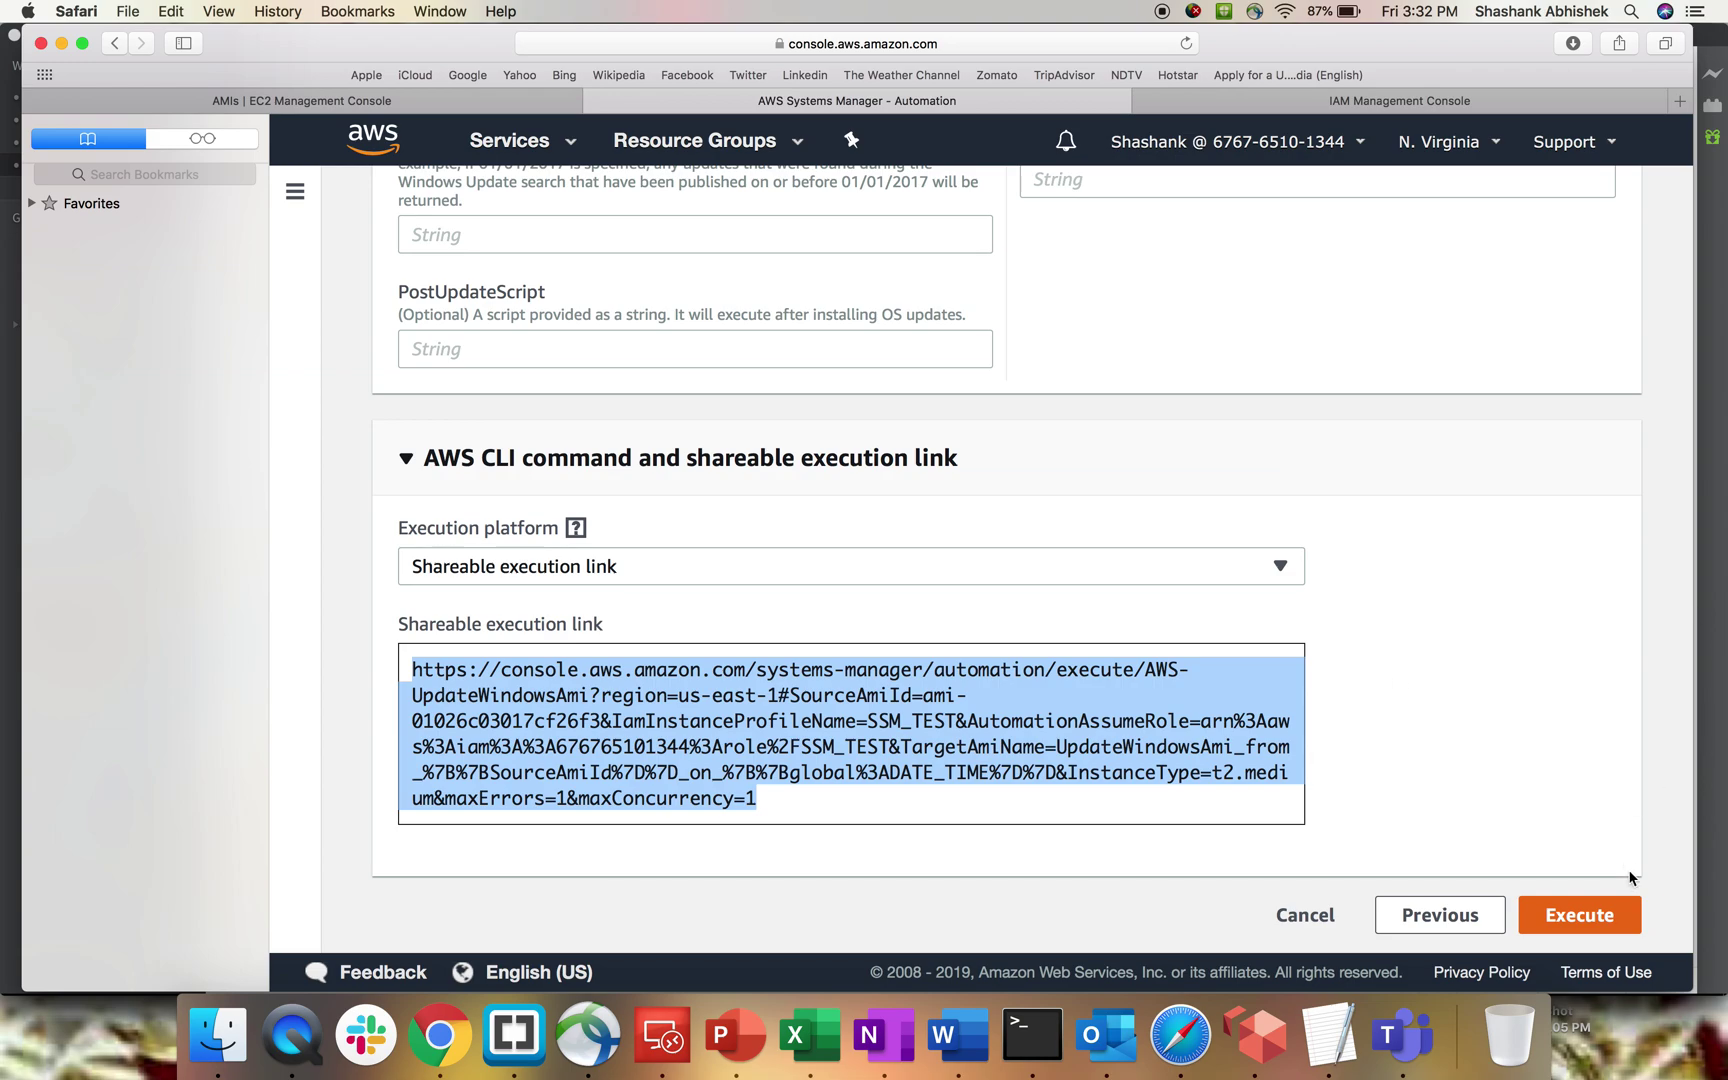
click(1579, 916)
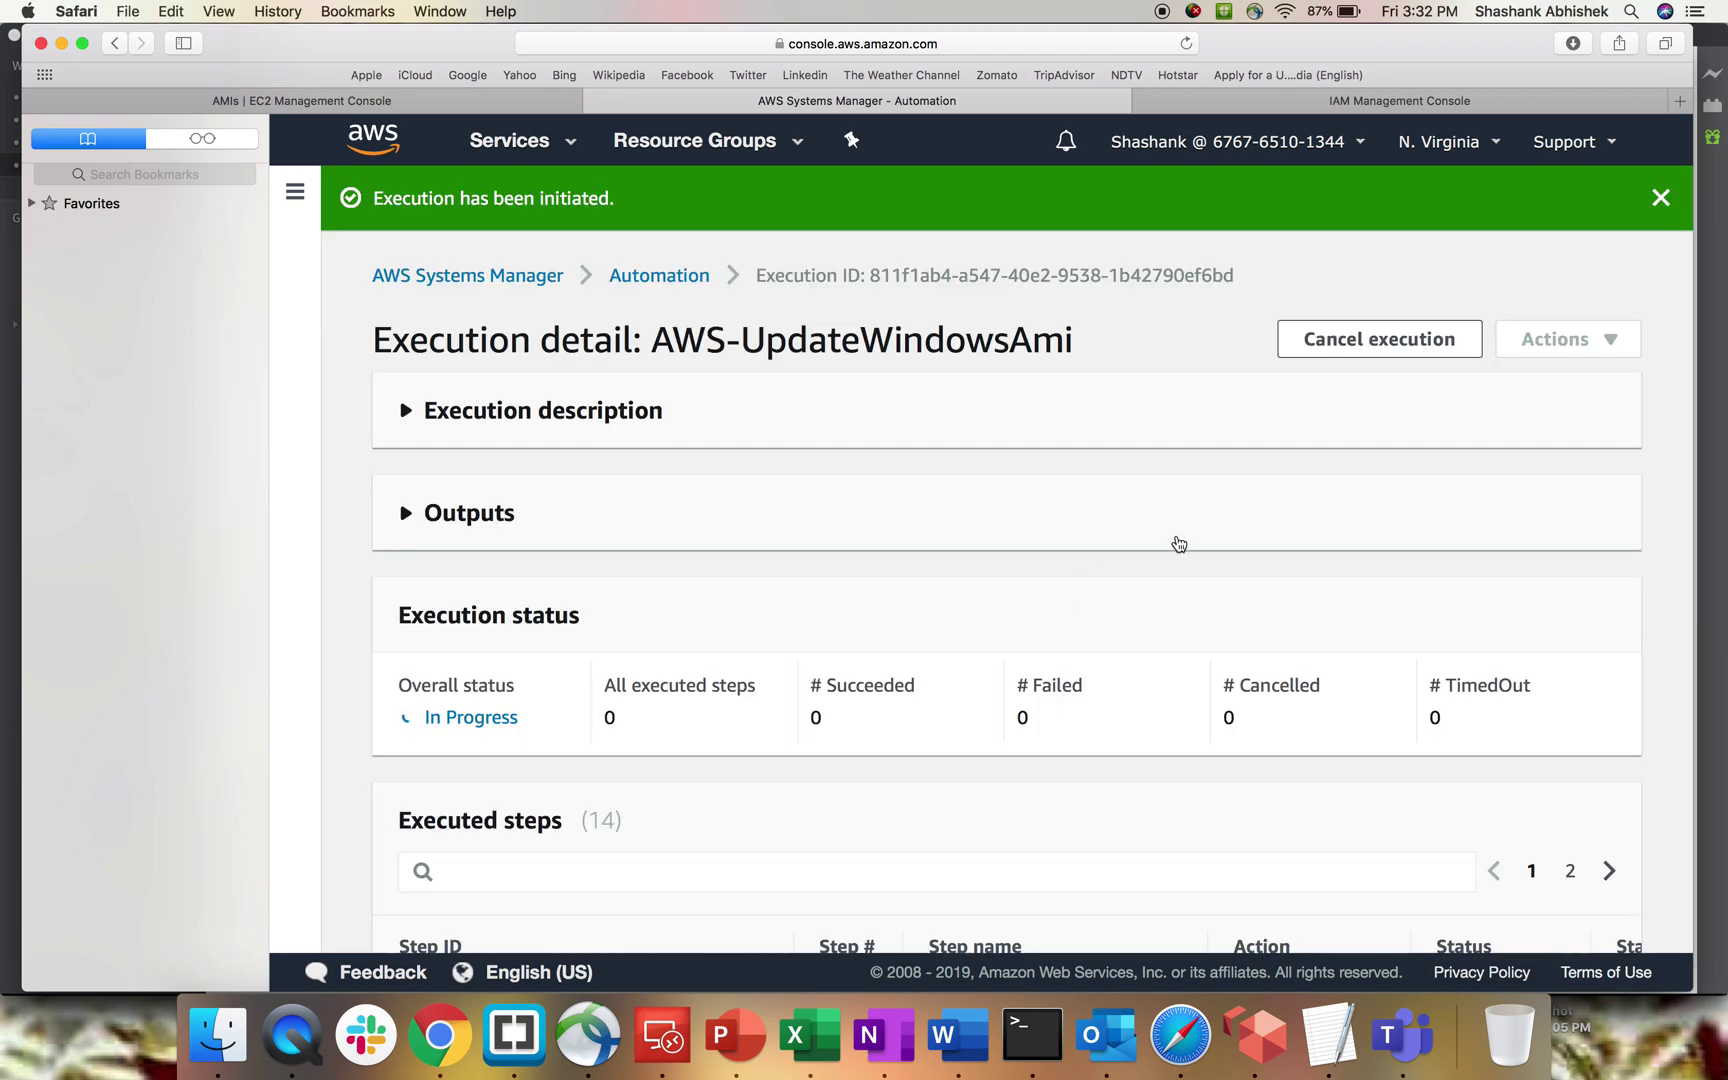
Review the first page of executed steps, from LaunchInstance and OSCompatibilityCheck through the driver updates and InstallWindowsUpdates to RunPostUpdateScript.
scroll(1174, 721, down, 5)
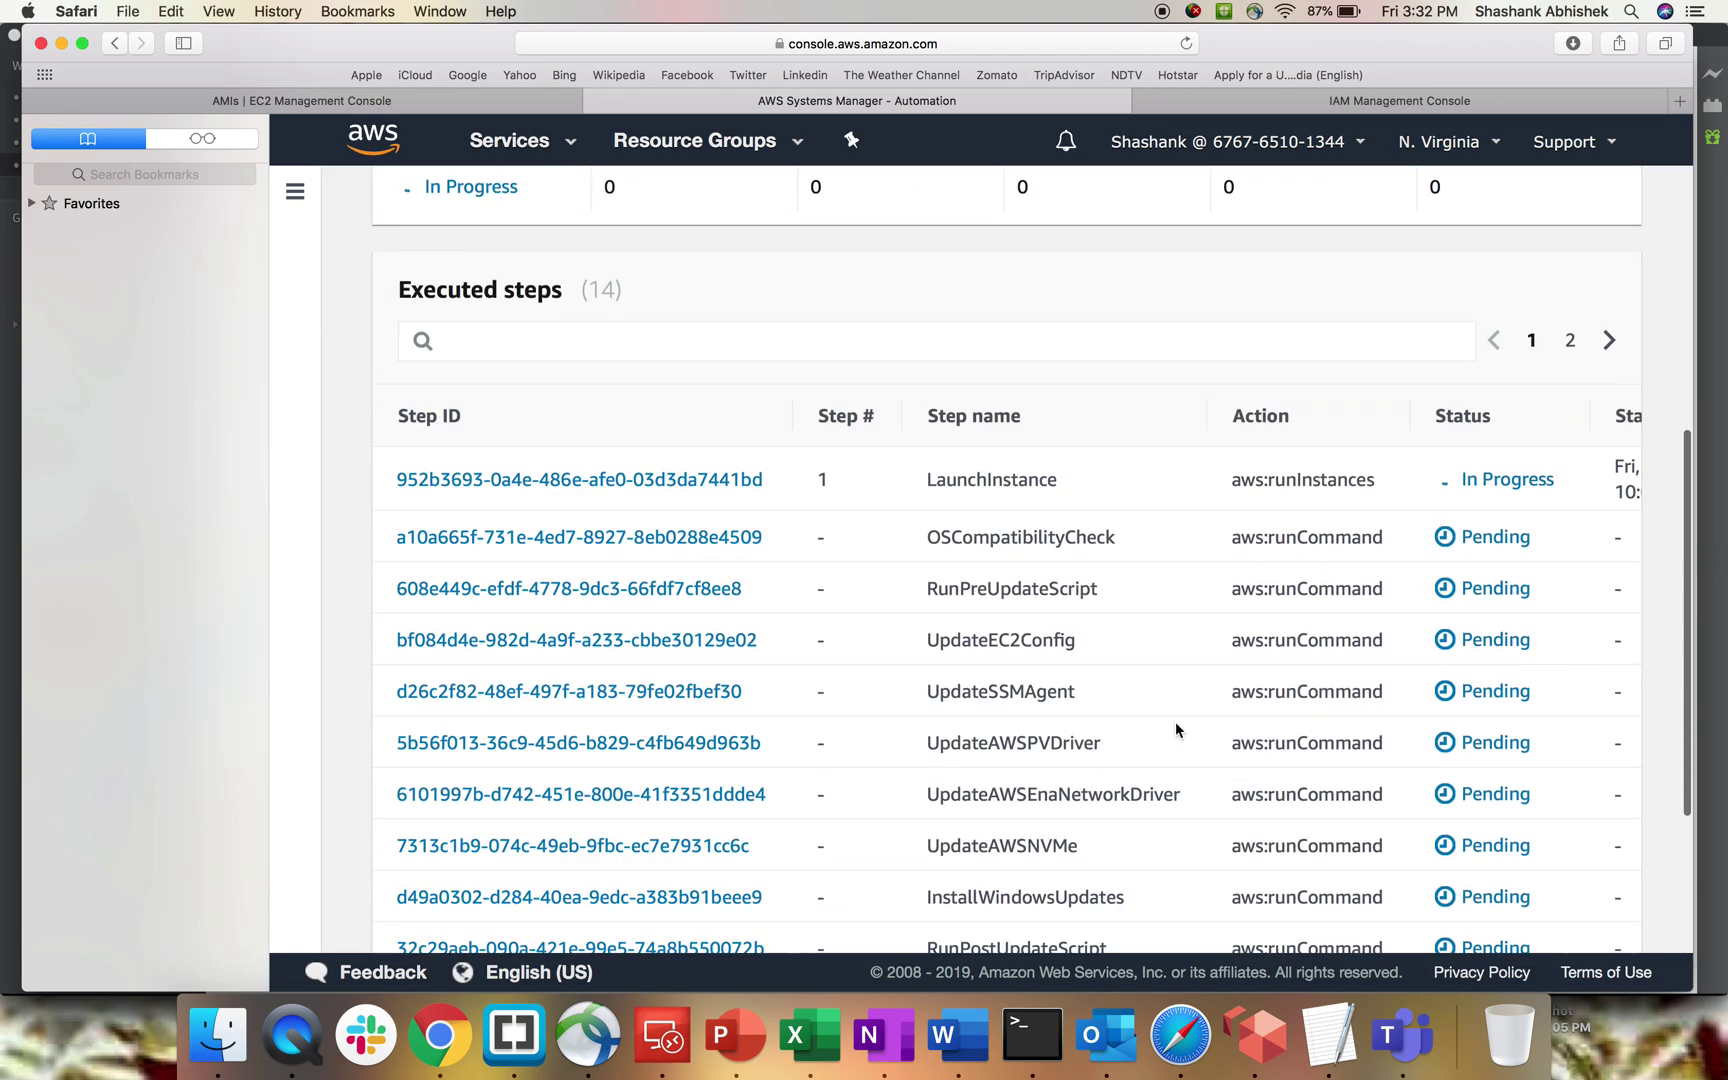
scroll(1174, 721, down, 1)
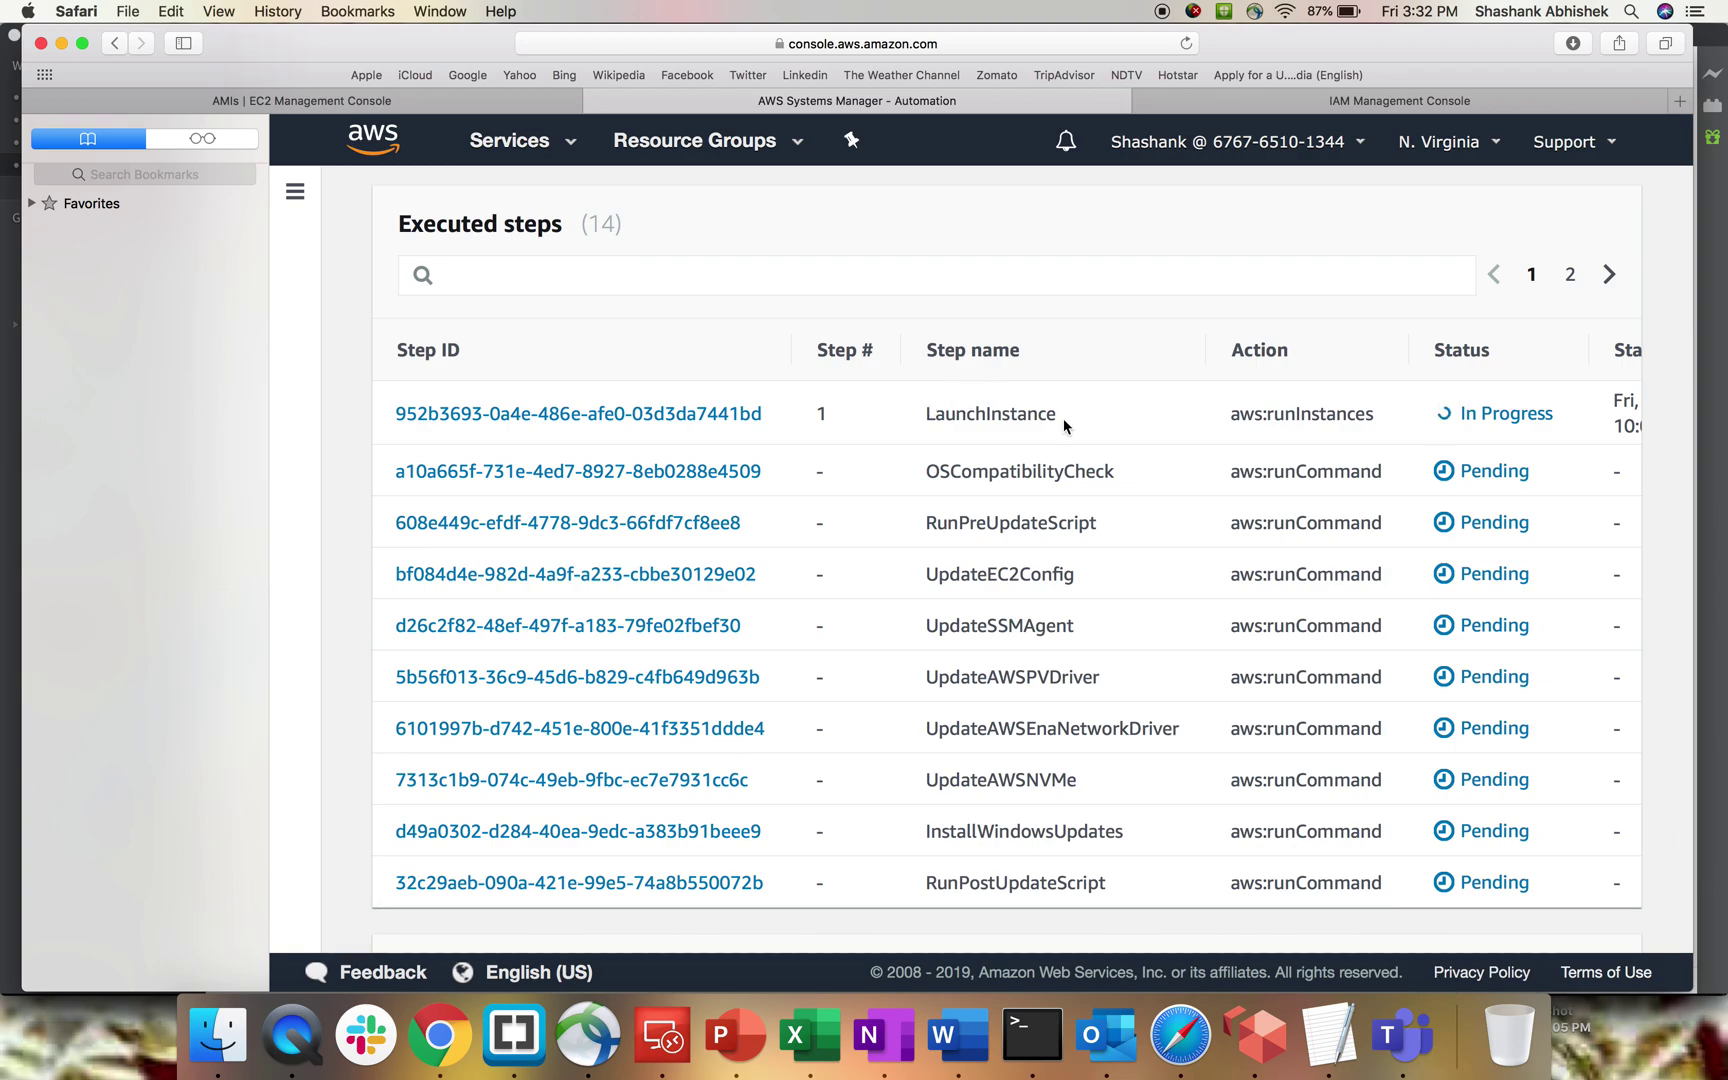
drag(926, 471, 1123, 475)
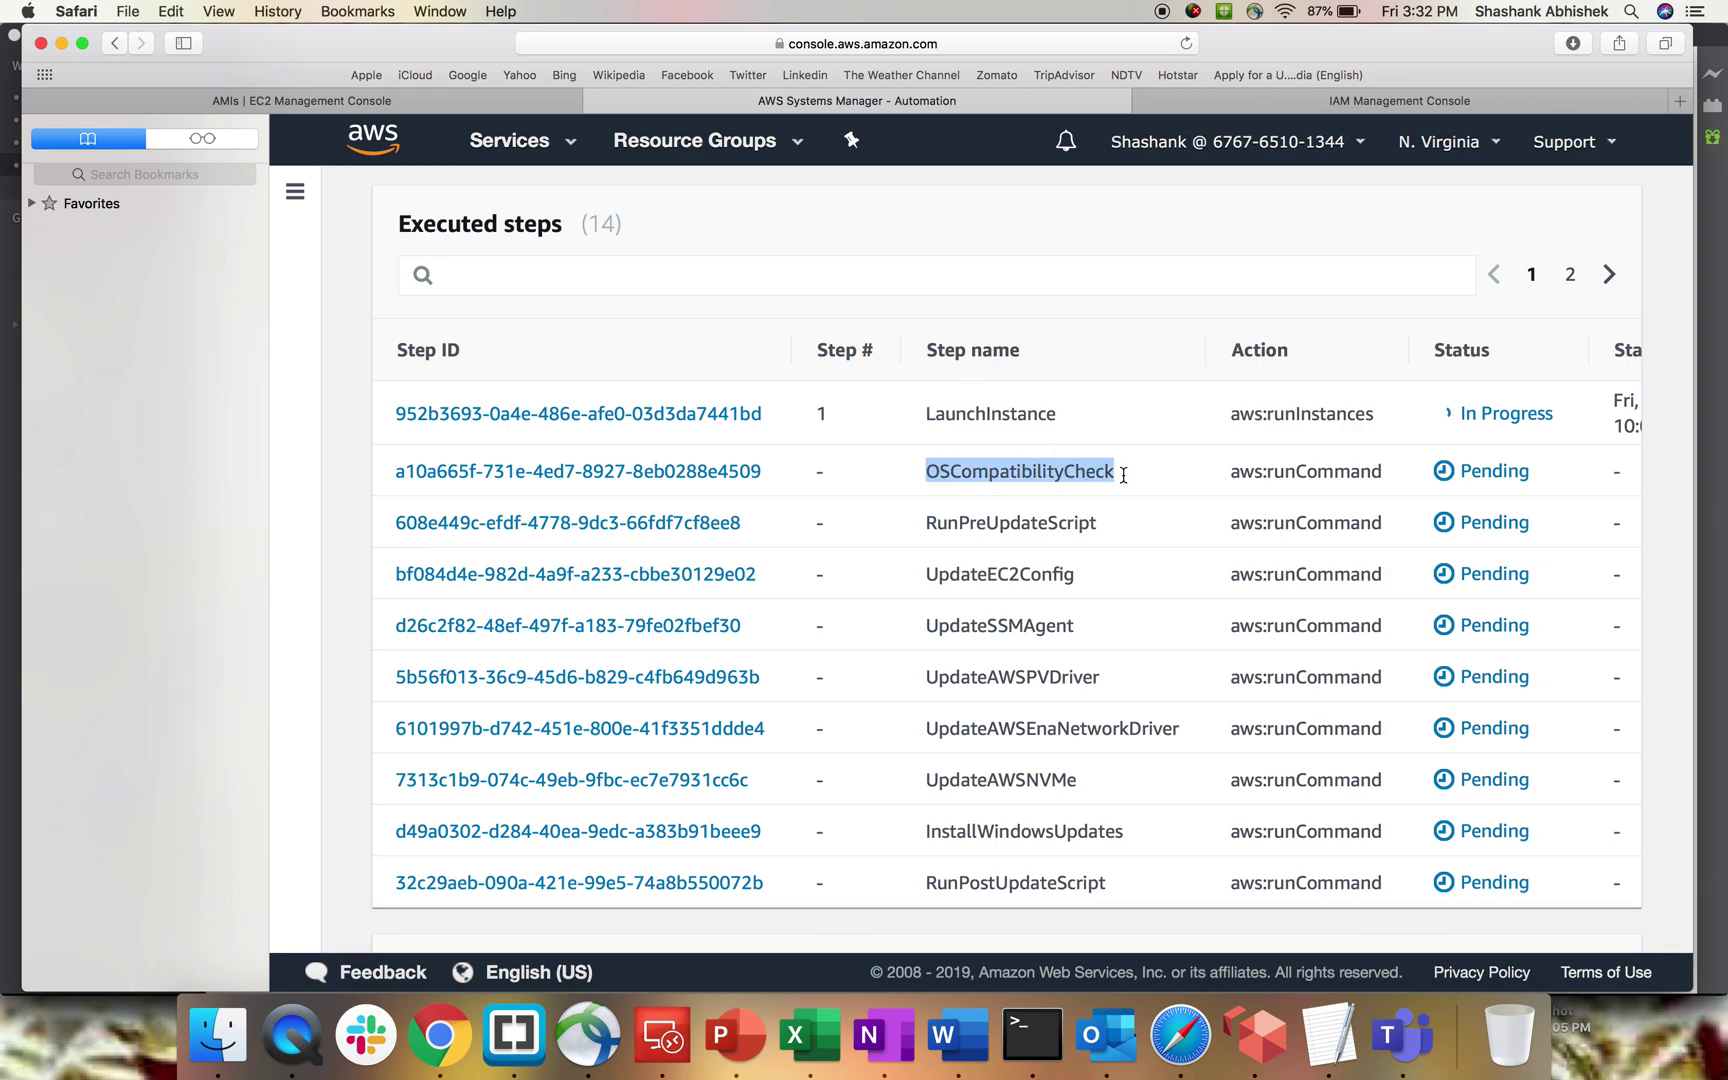
drag(948, 523, 1099, 525)
drag(952, 581, 1075, 575)
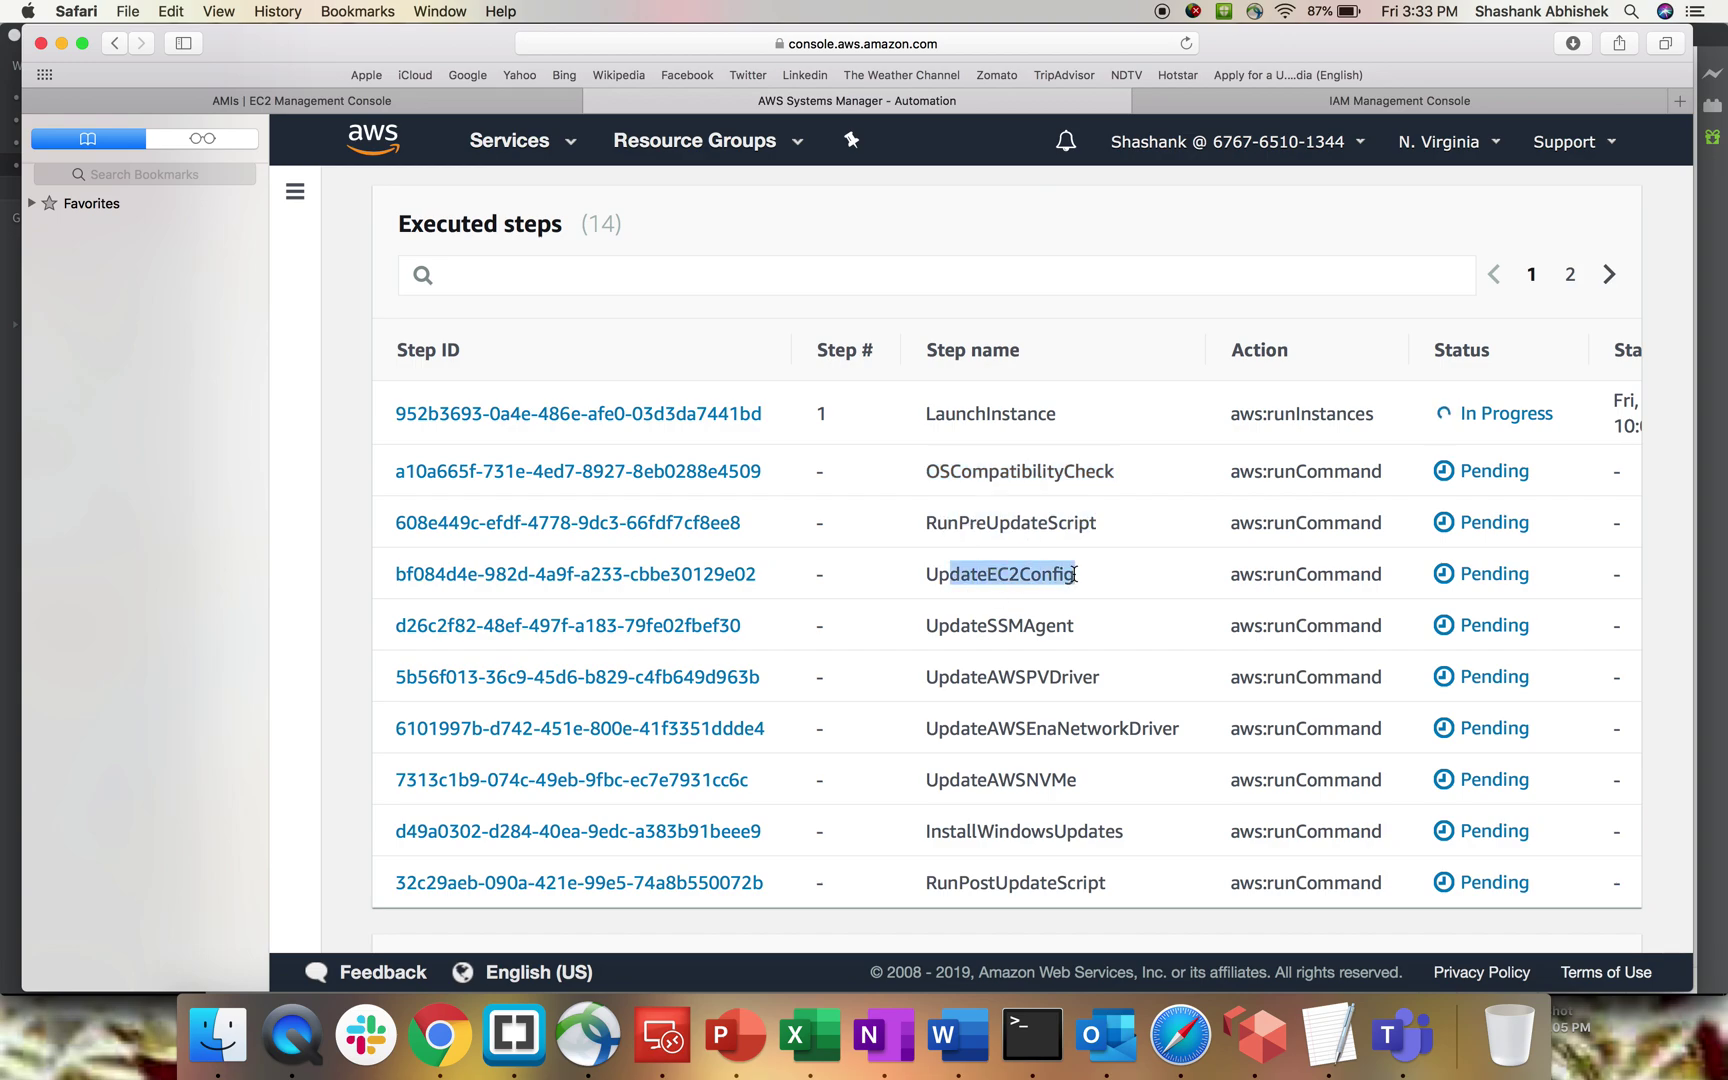
drag(998, 624, 1068, 622)
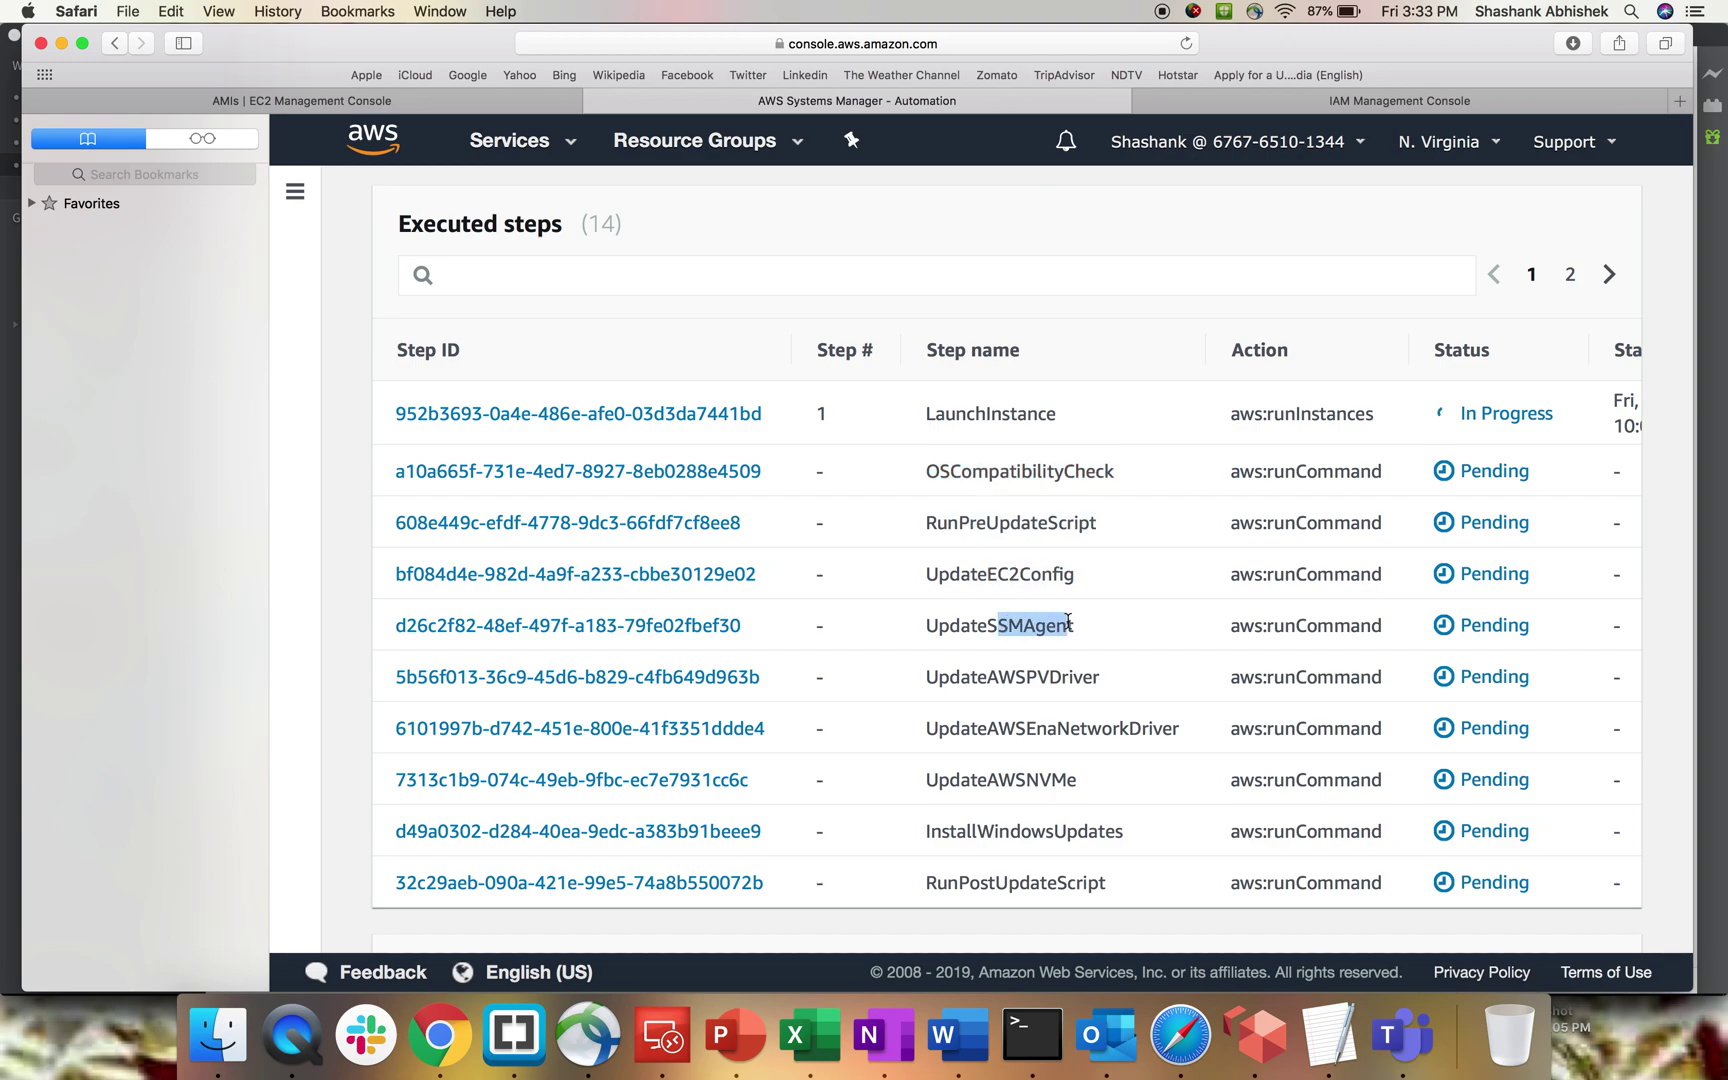
drag(998, 677, 1141, 730)
drag(998, 785, 1098, 785)
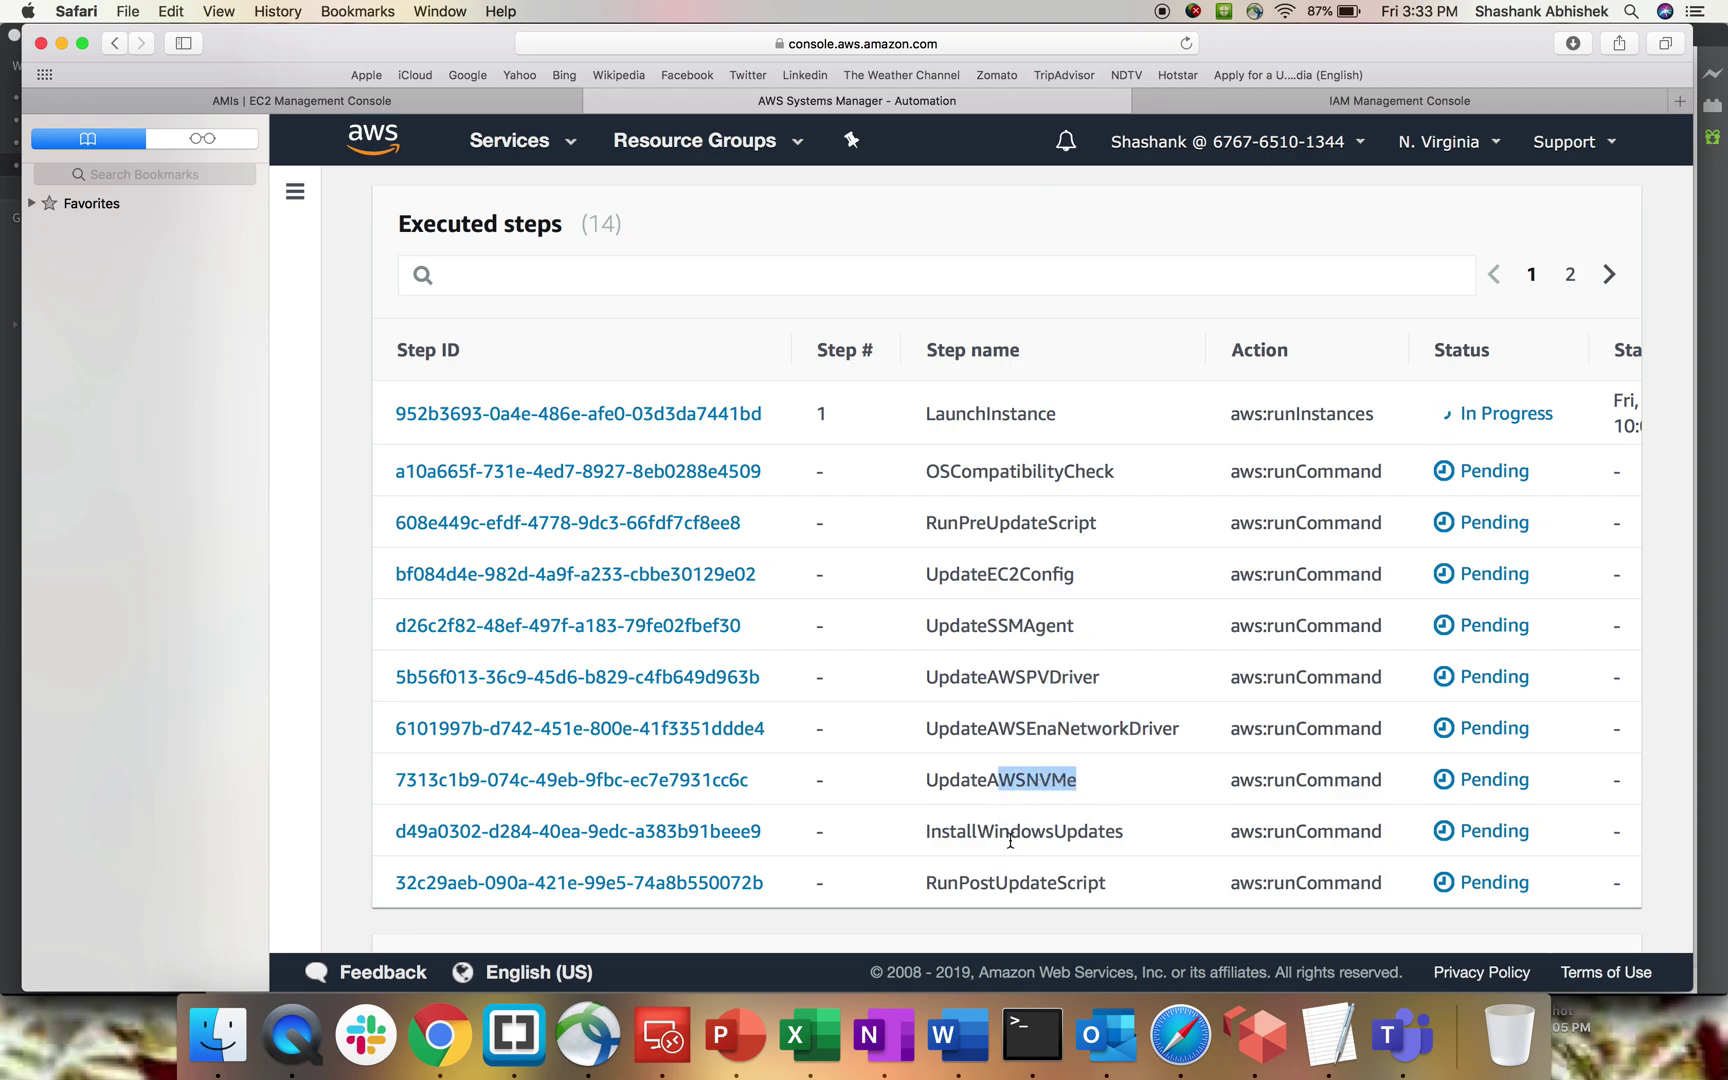
drag(1011, 838, 1139, 834)
drag(990, 888, 1085, 888)
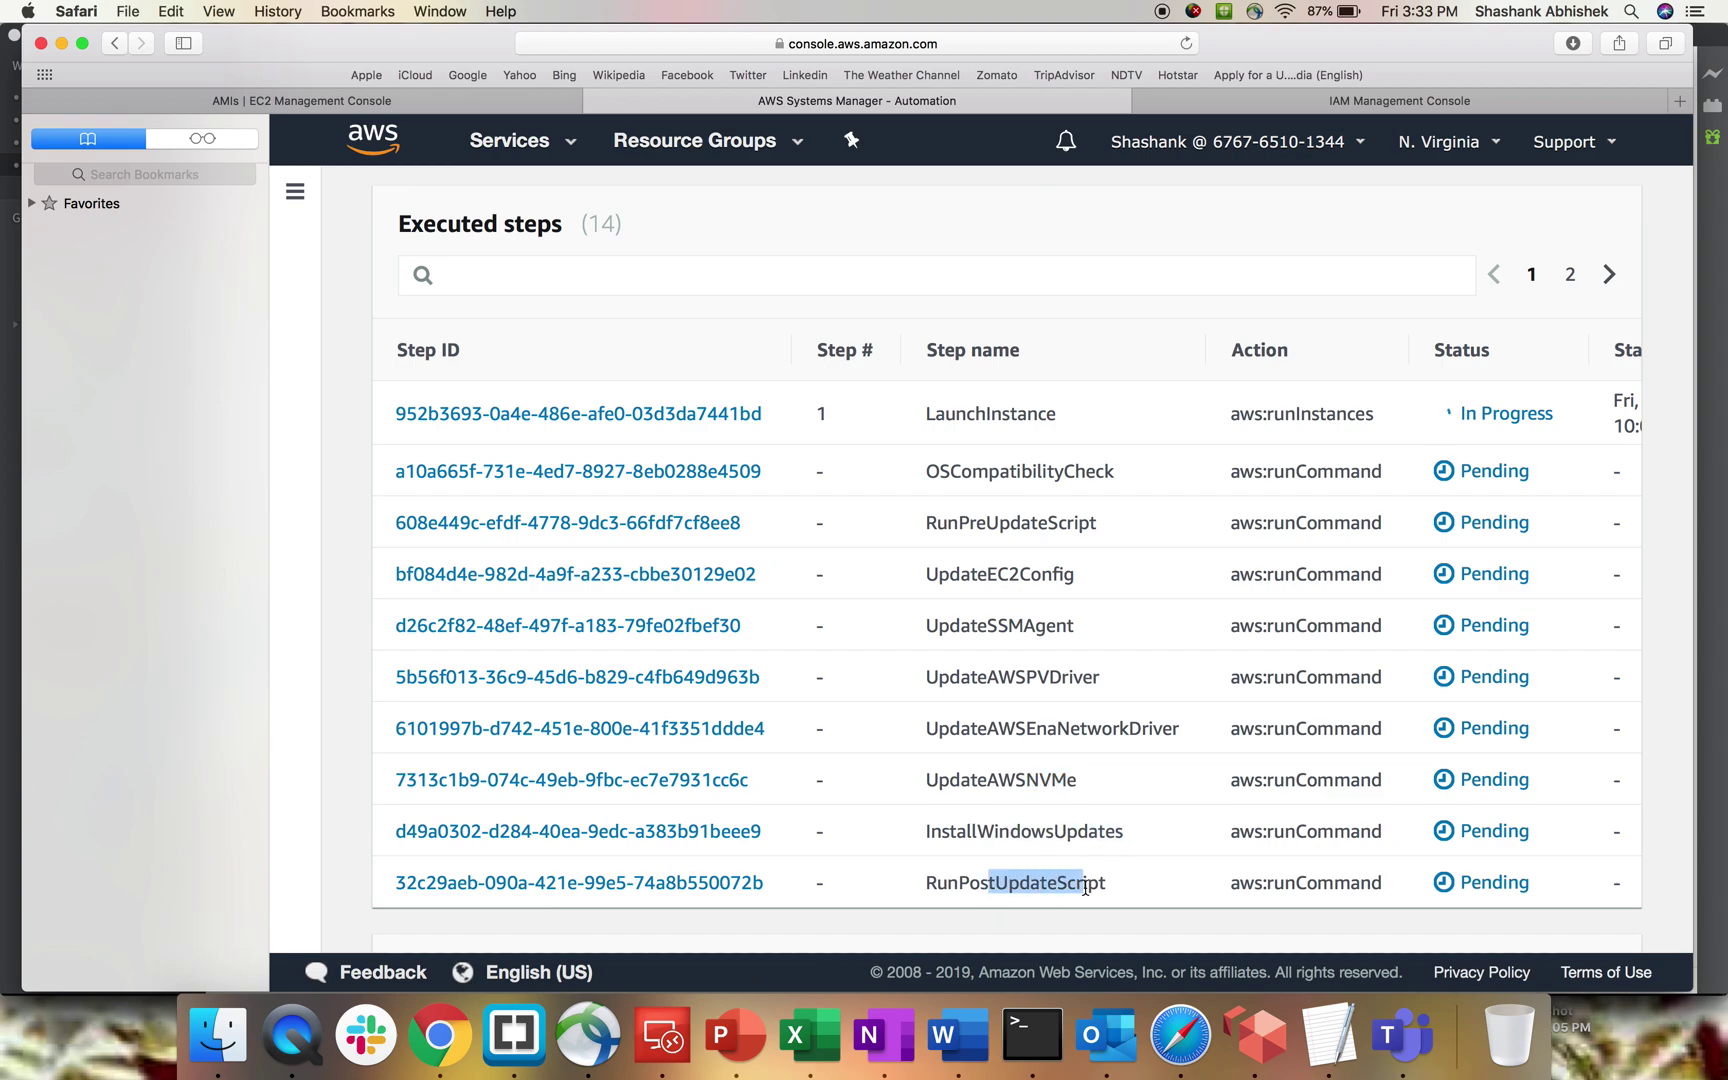
scroll(1086, 890, down, 3)
scroll(1086, 893, up, 4)
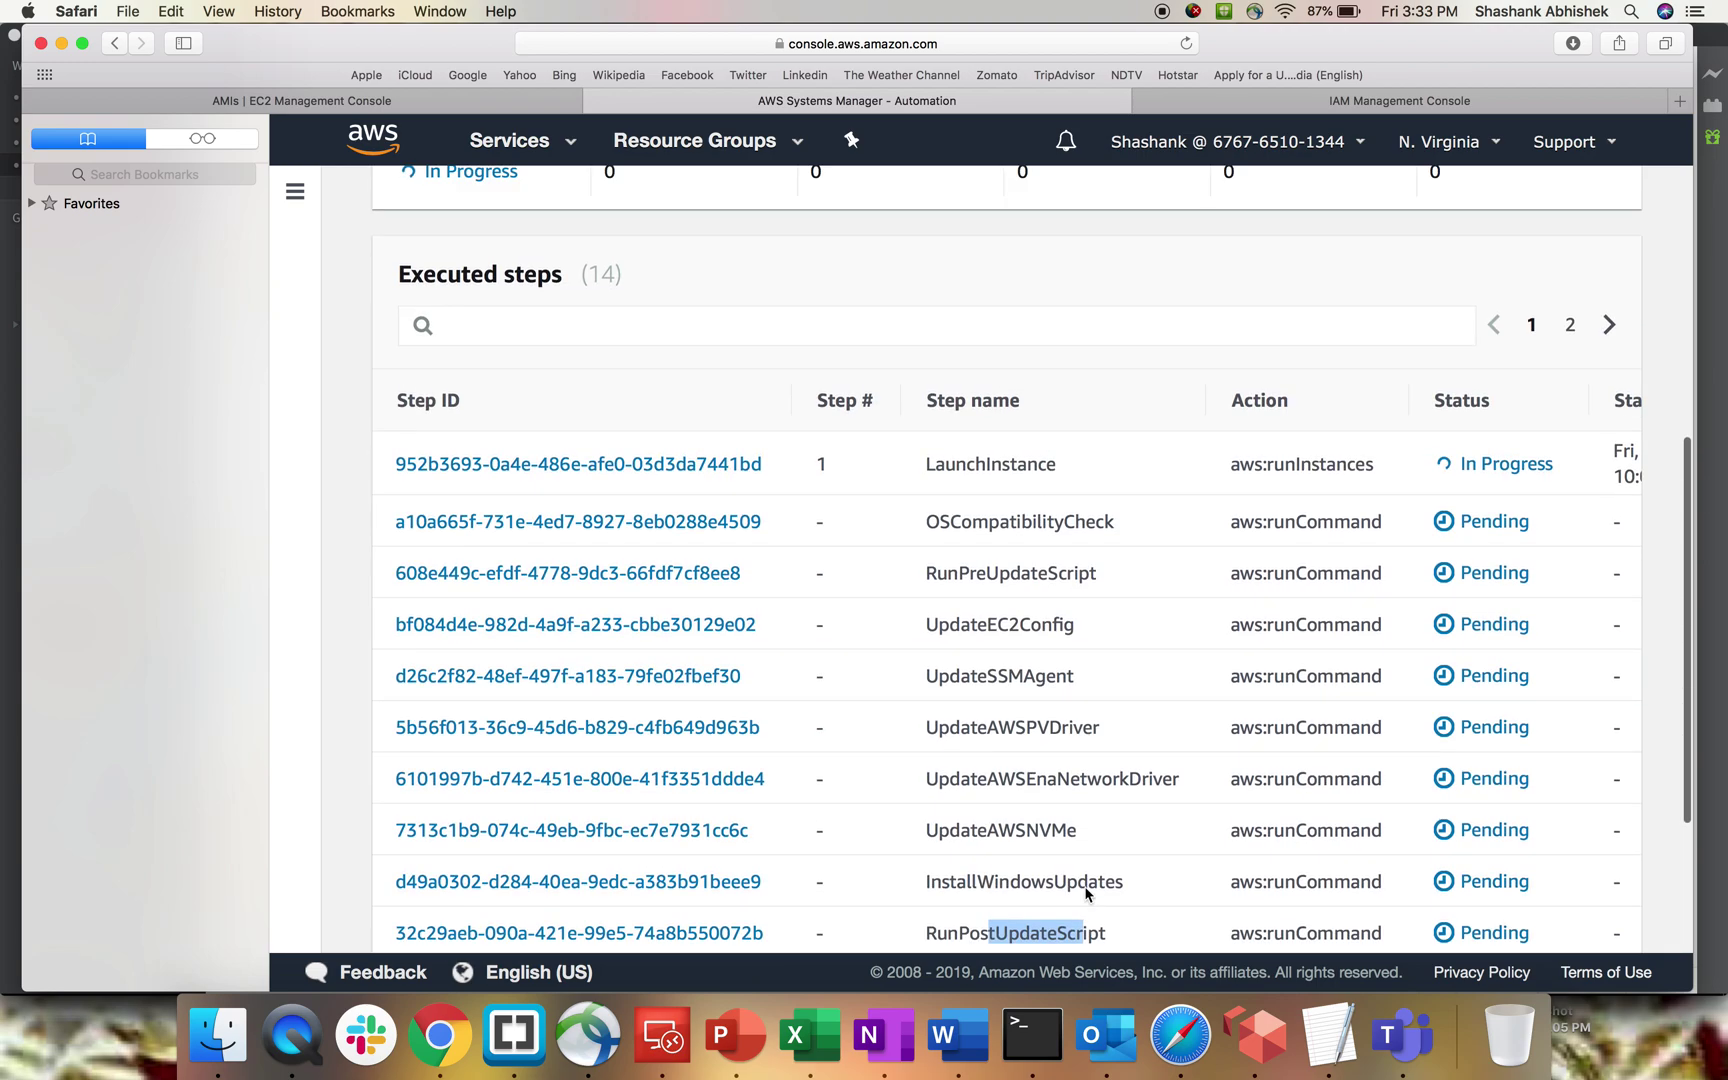
Show the second page of executed steps and examine RunSysprepGeneralize, StopInstance, CreateImage and TerminateInstance.
click(1566, 336)
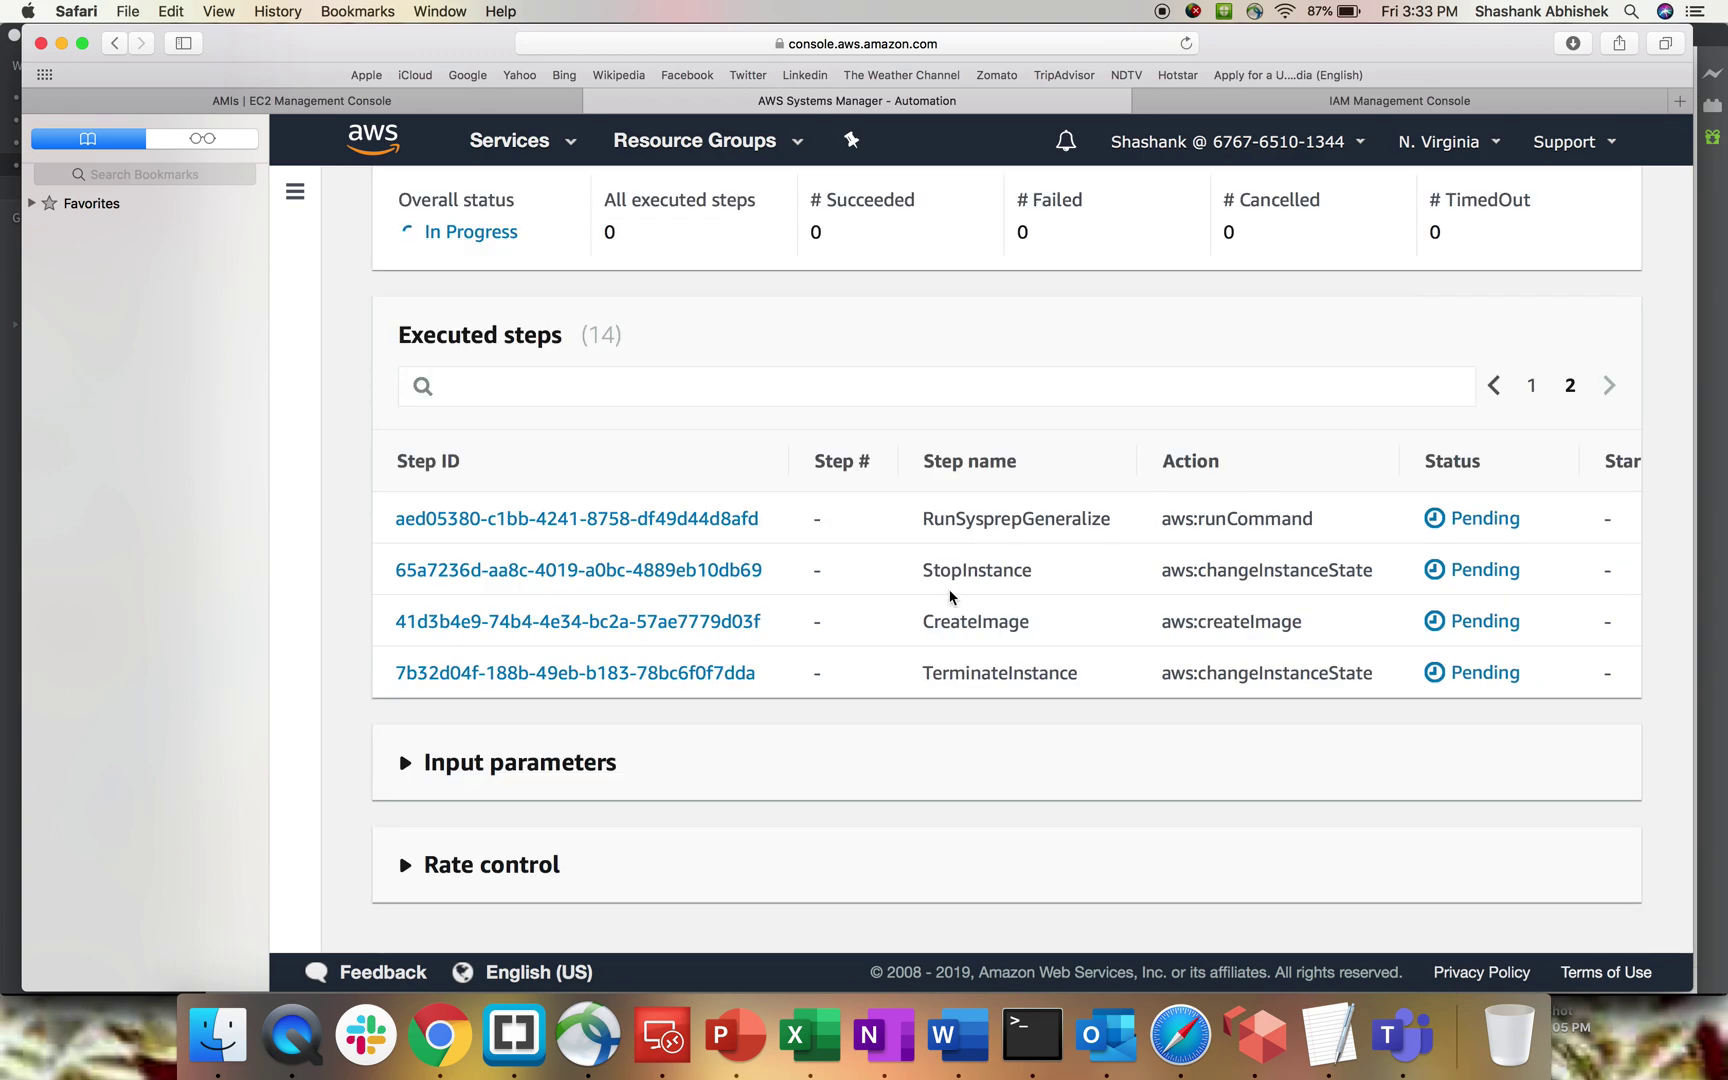
drag(955, 518, 1065, 520)
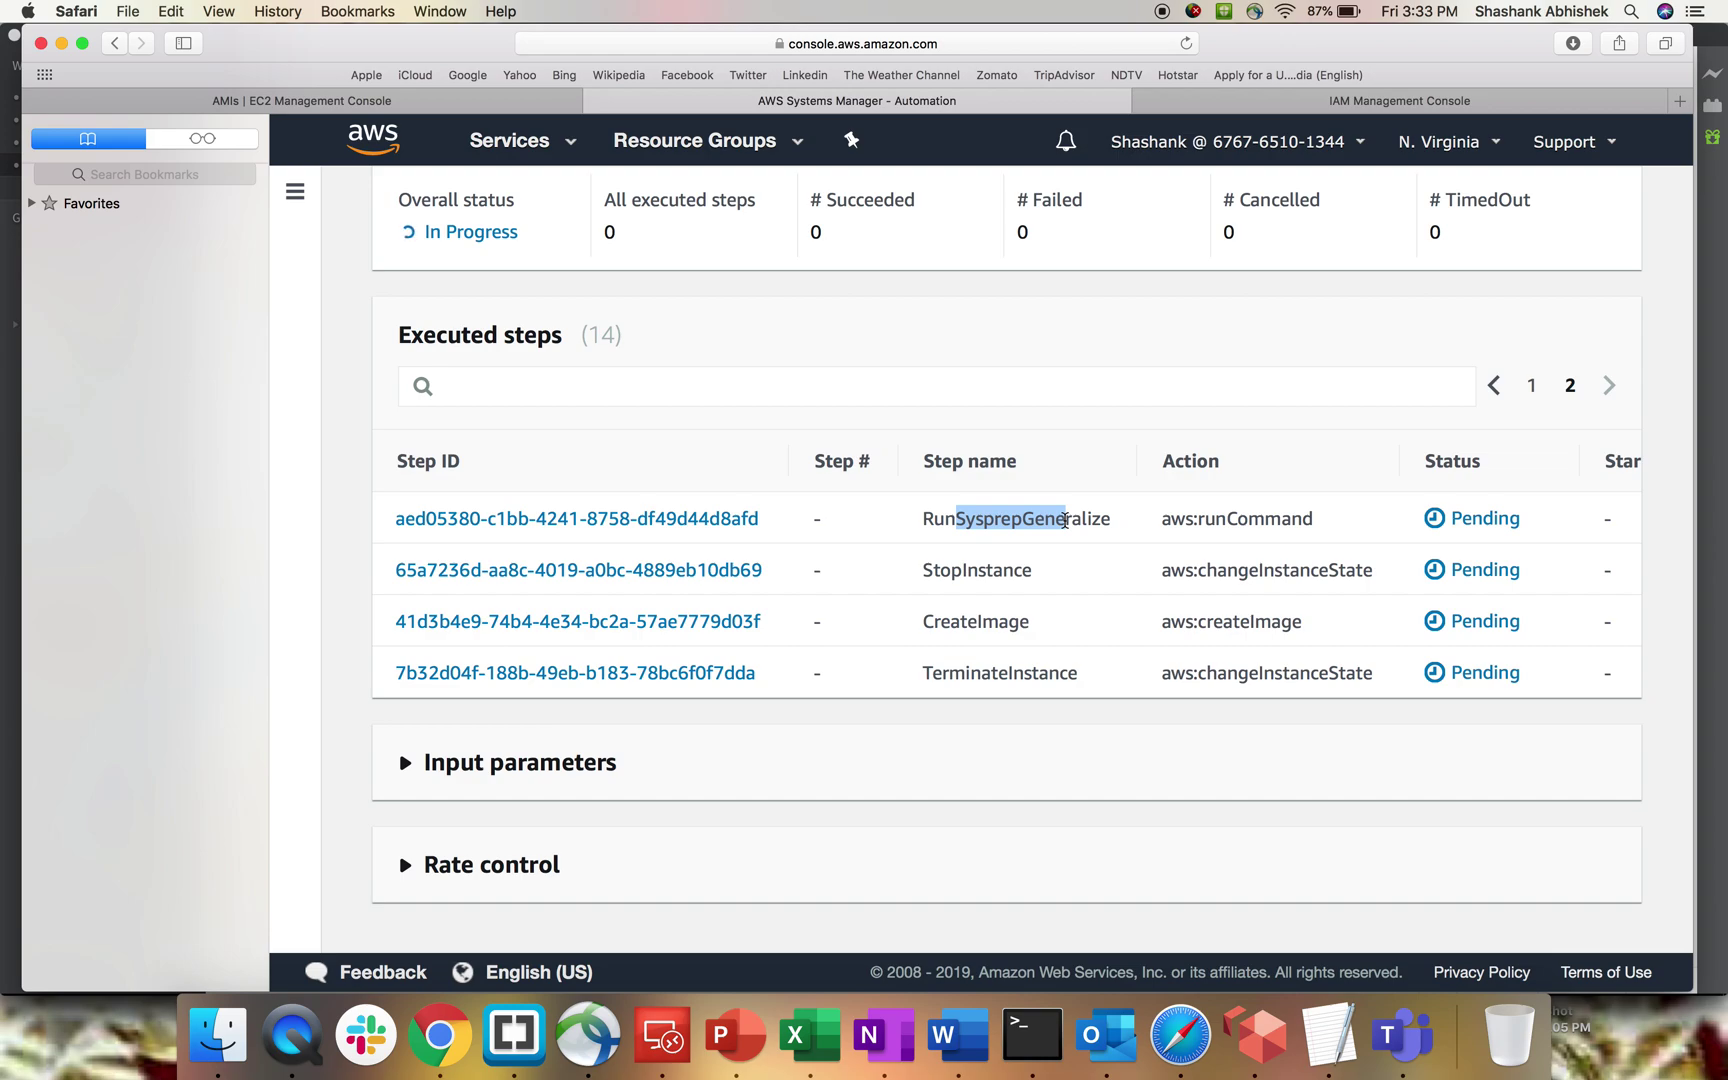
drag(941, 570, 1088, 672)
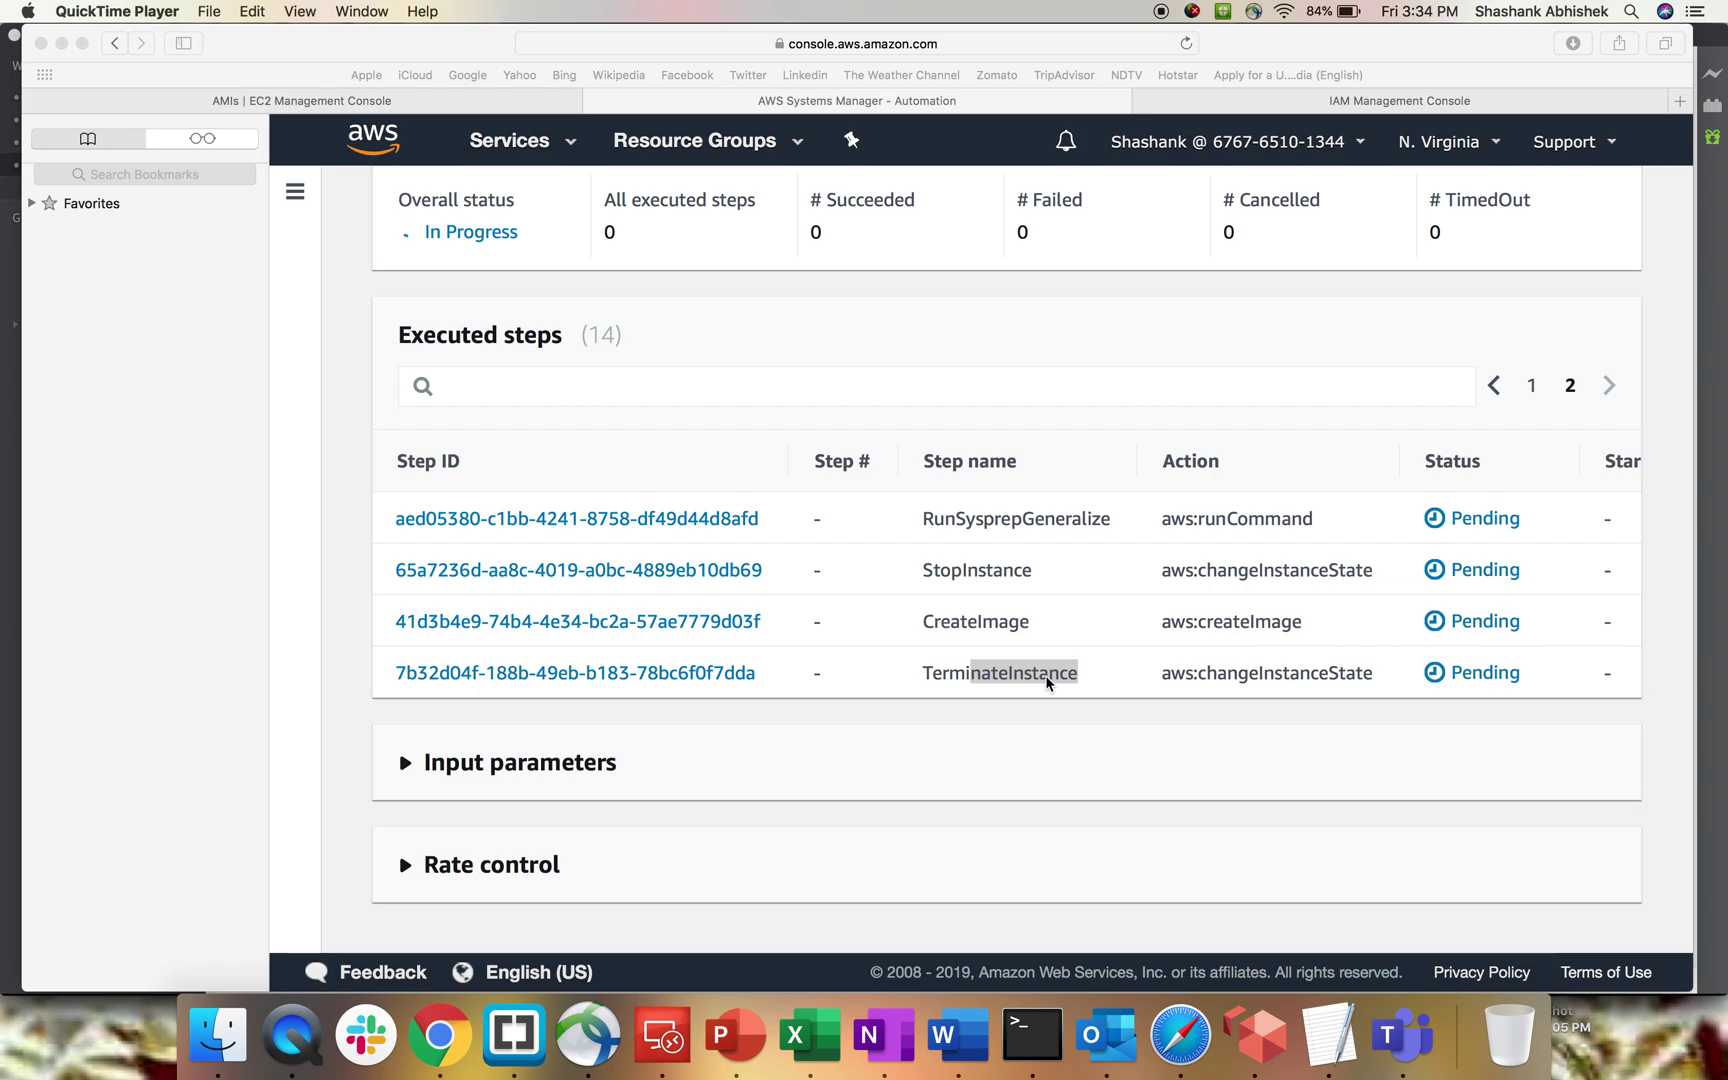
click(1046, 690)
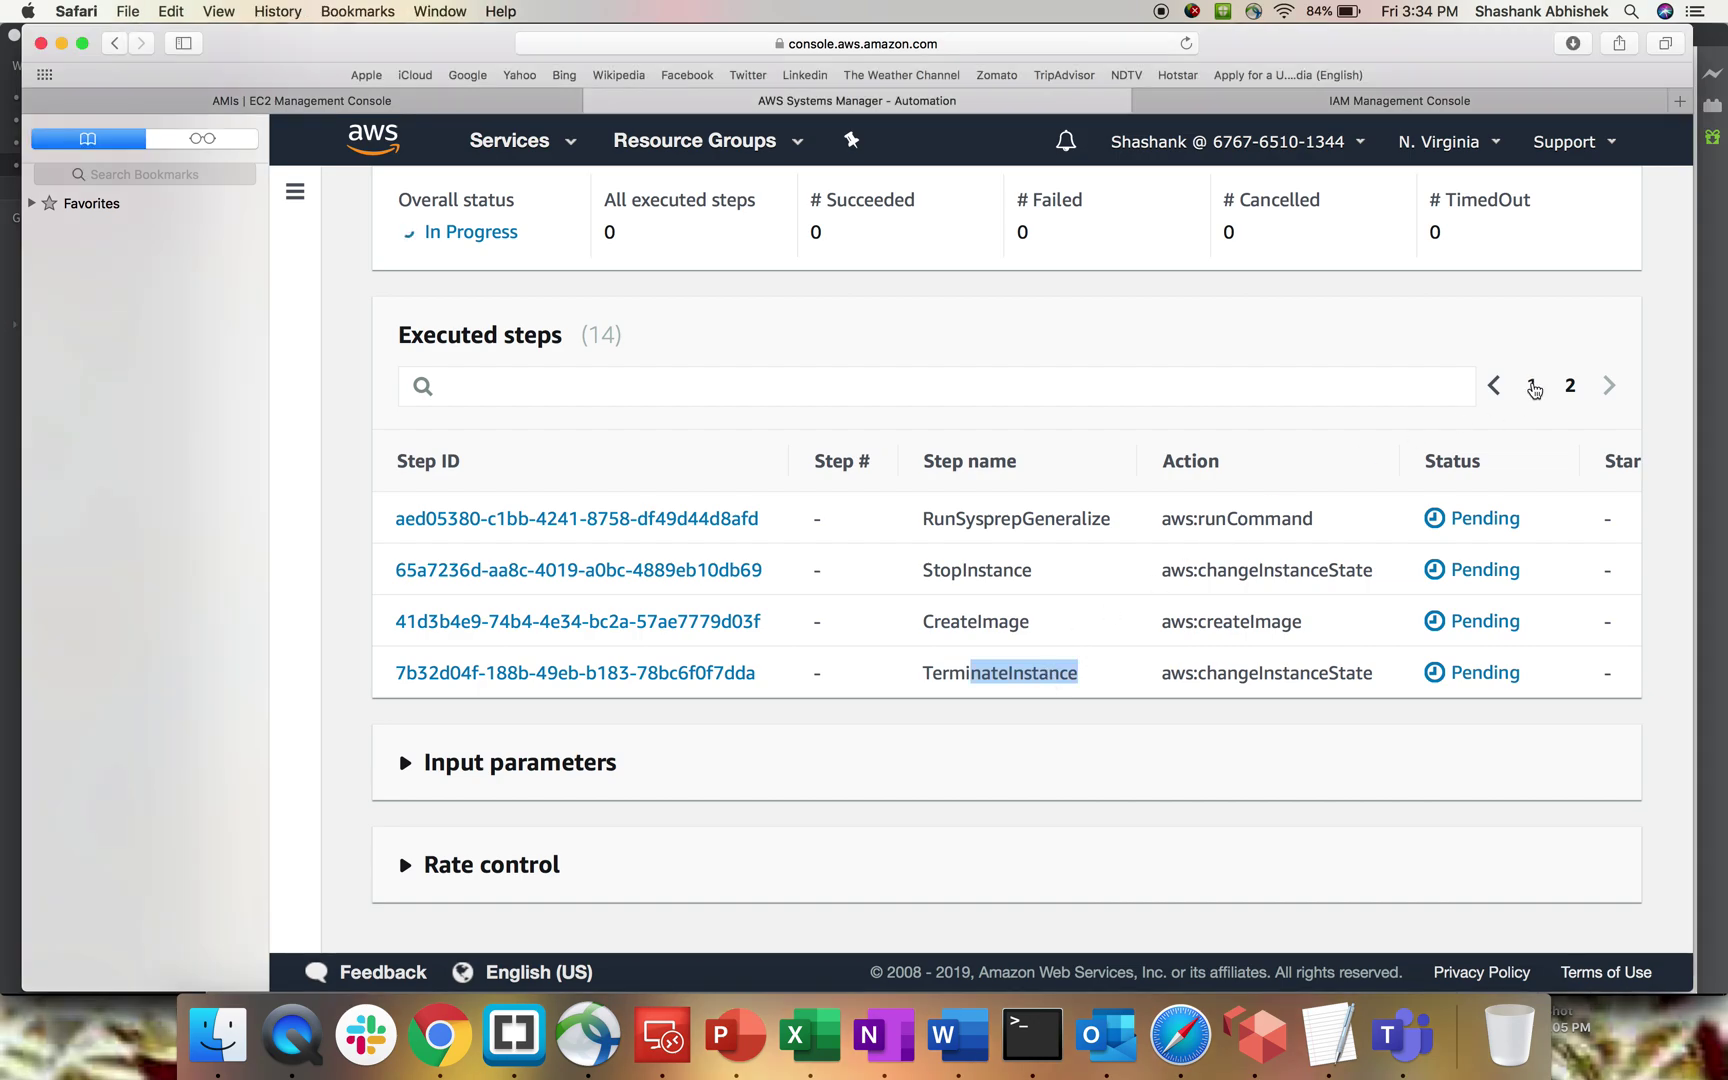
Go back to the first page of executed steps and re-examine UpdateEC2Config, UpdateSSMAgent, UpdateAWSPVDriver and InstallWindowsUpdates.
scroll(1046, 695, down, 5)
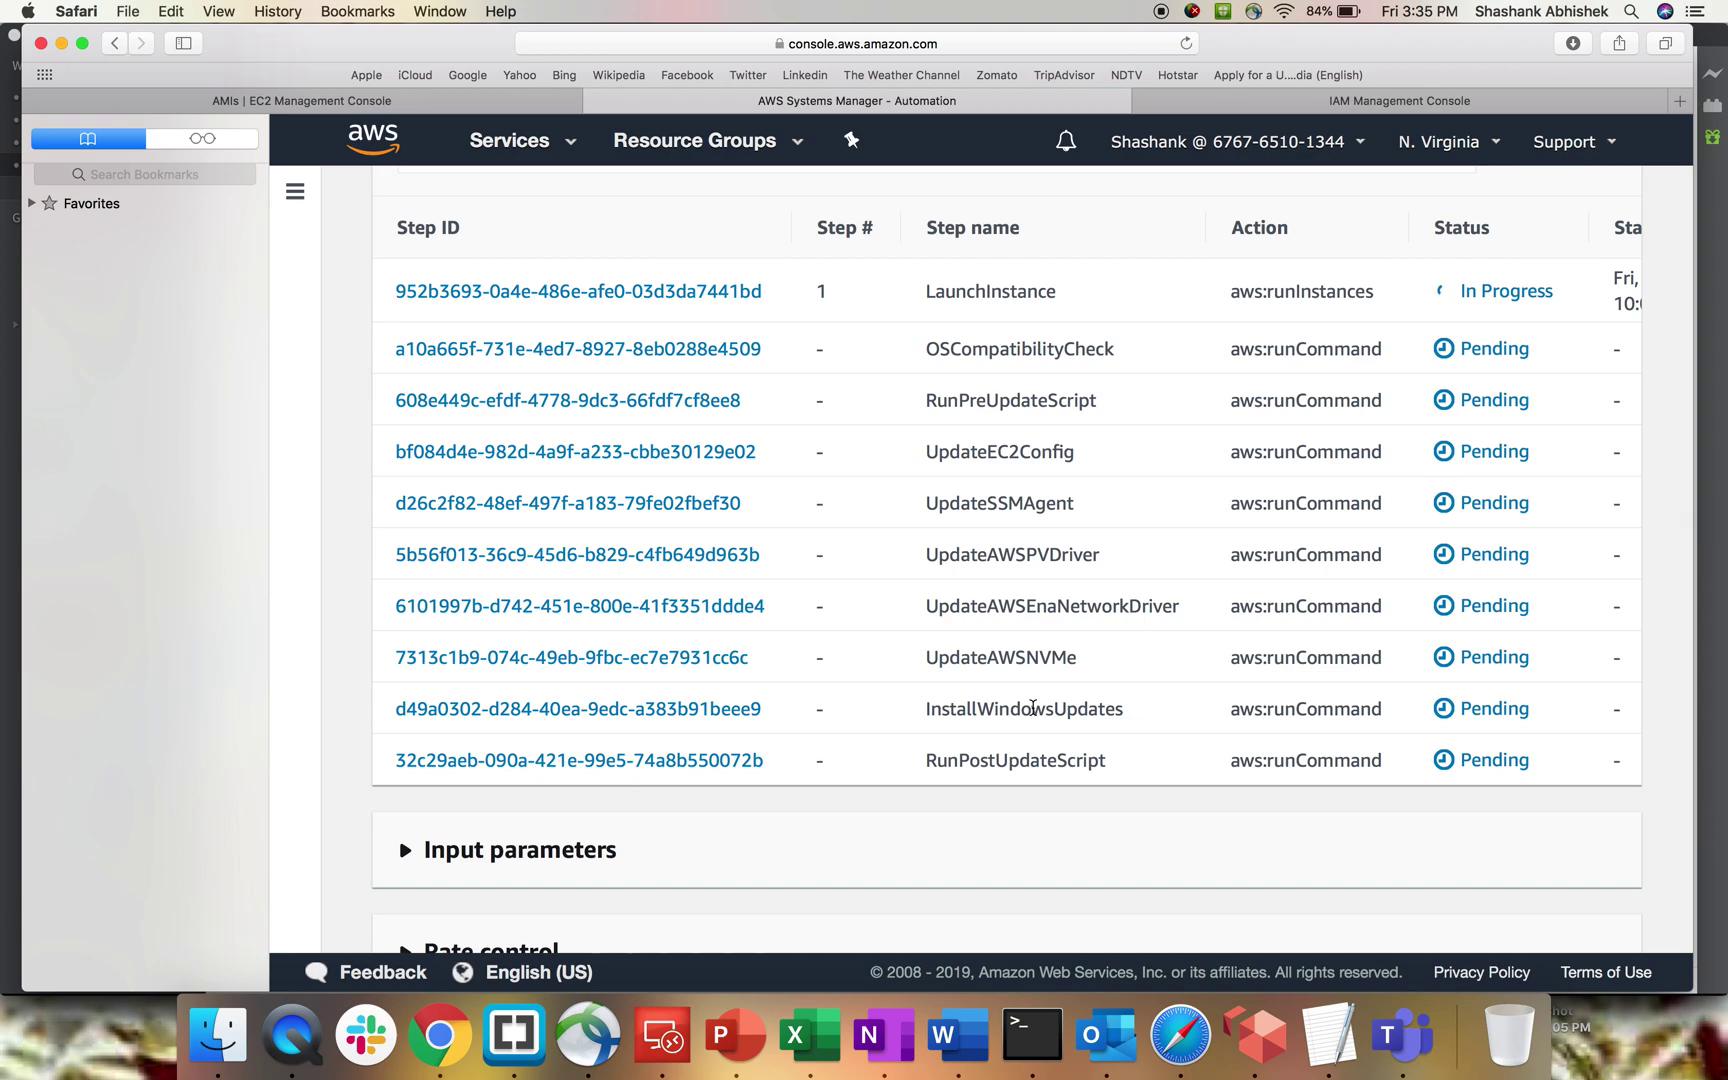
drag(925, 450, 1056, 450)
drag(992, 520, 1082, 503)
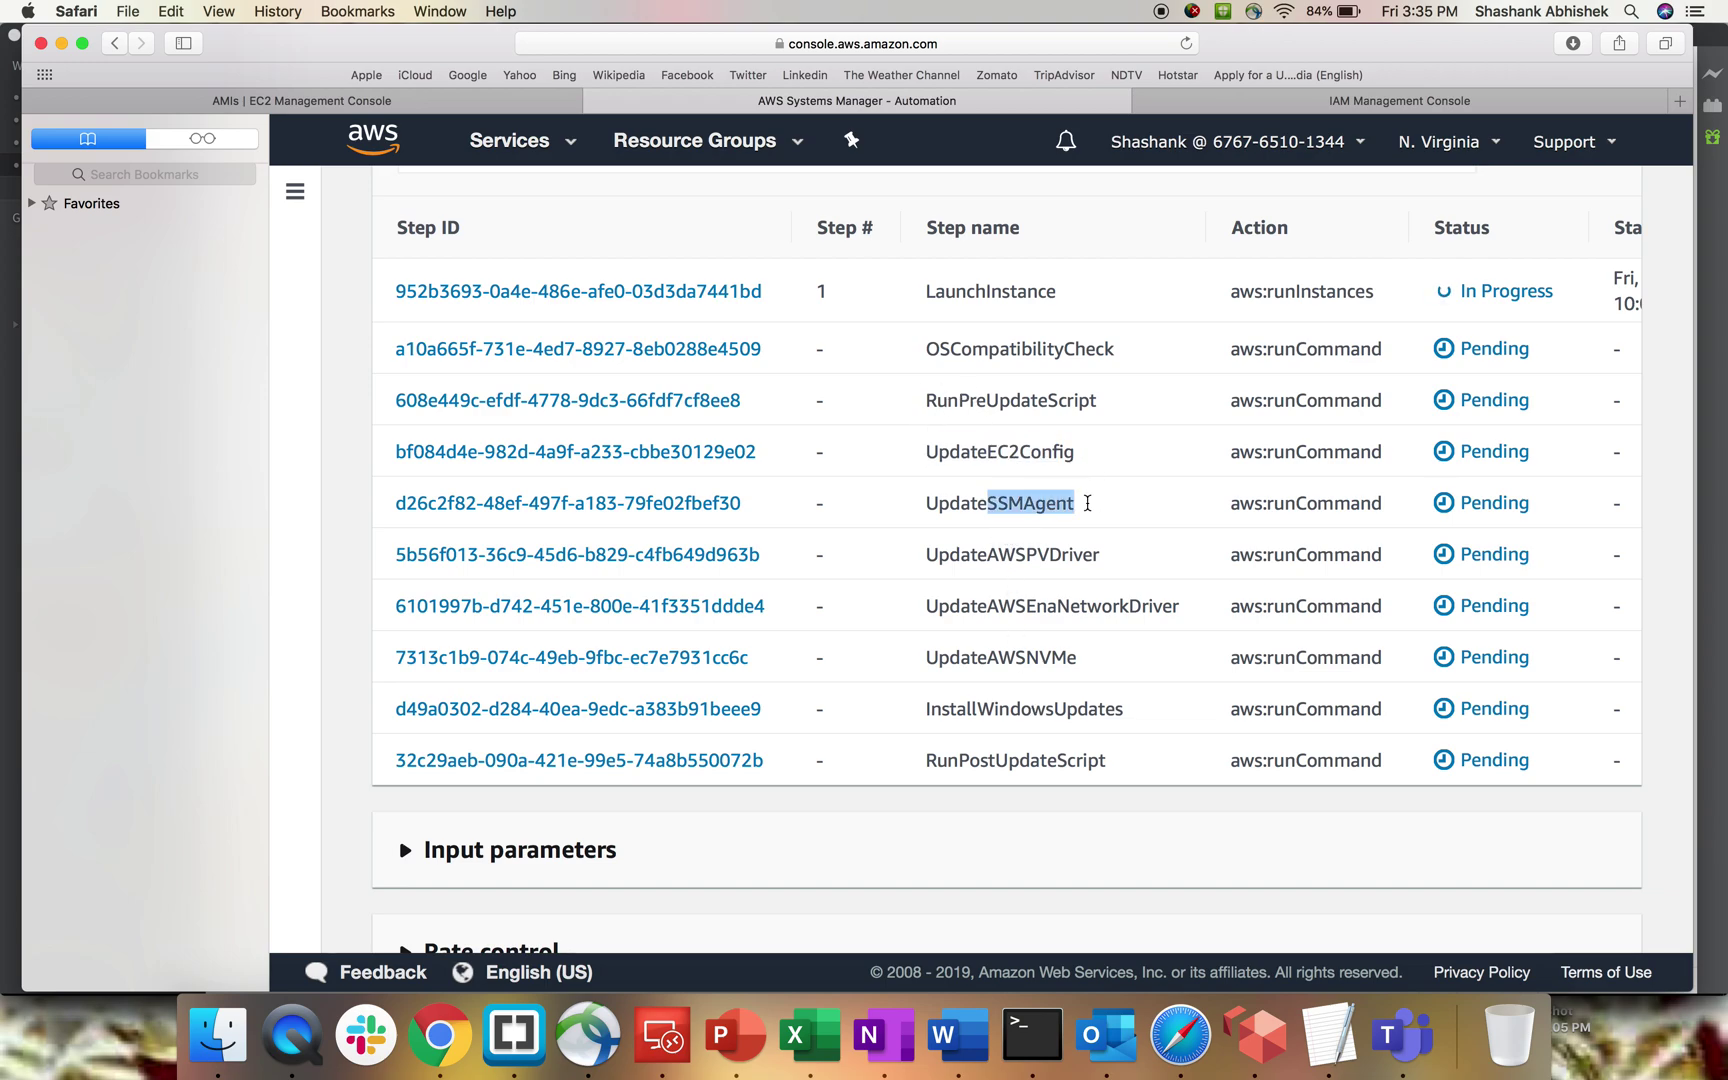
drag(1010, 565, 1118, 565)
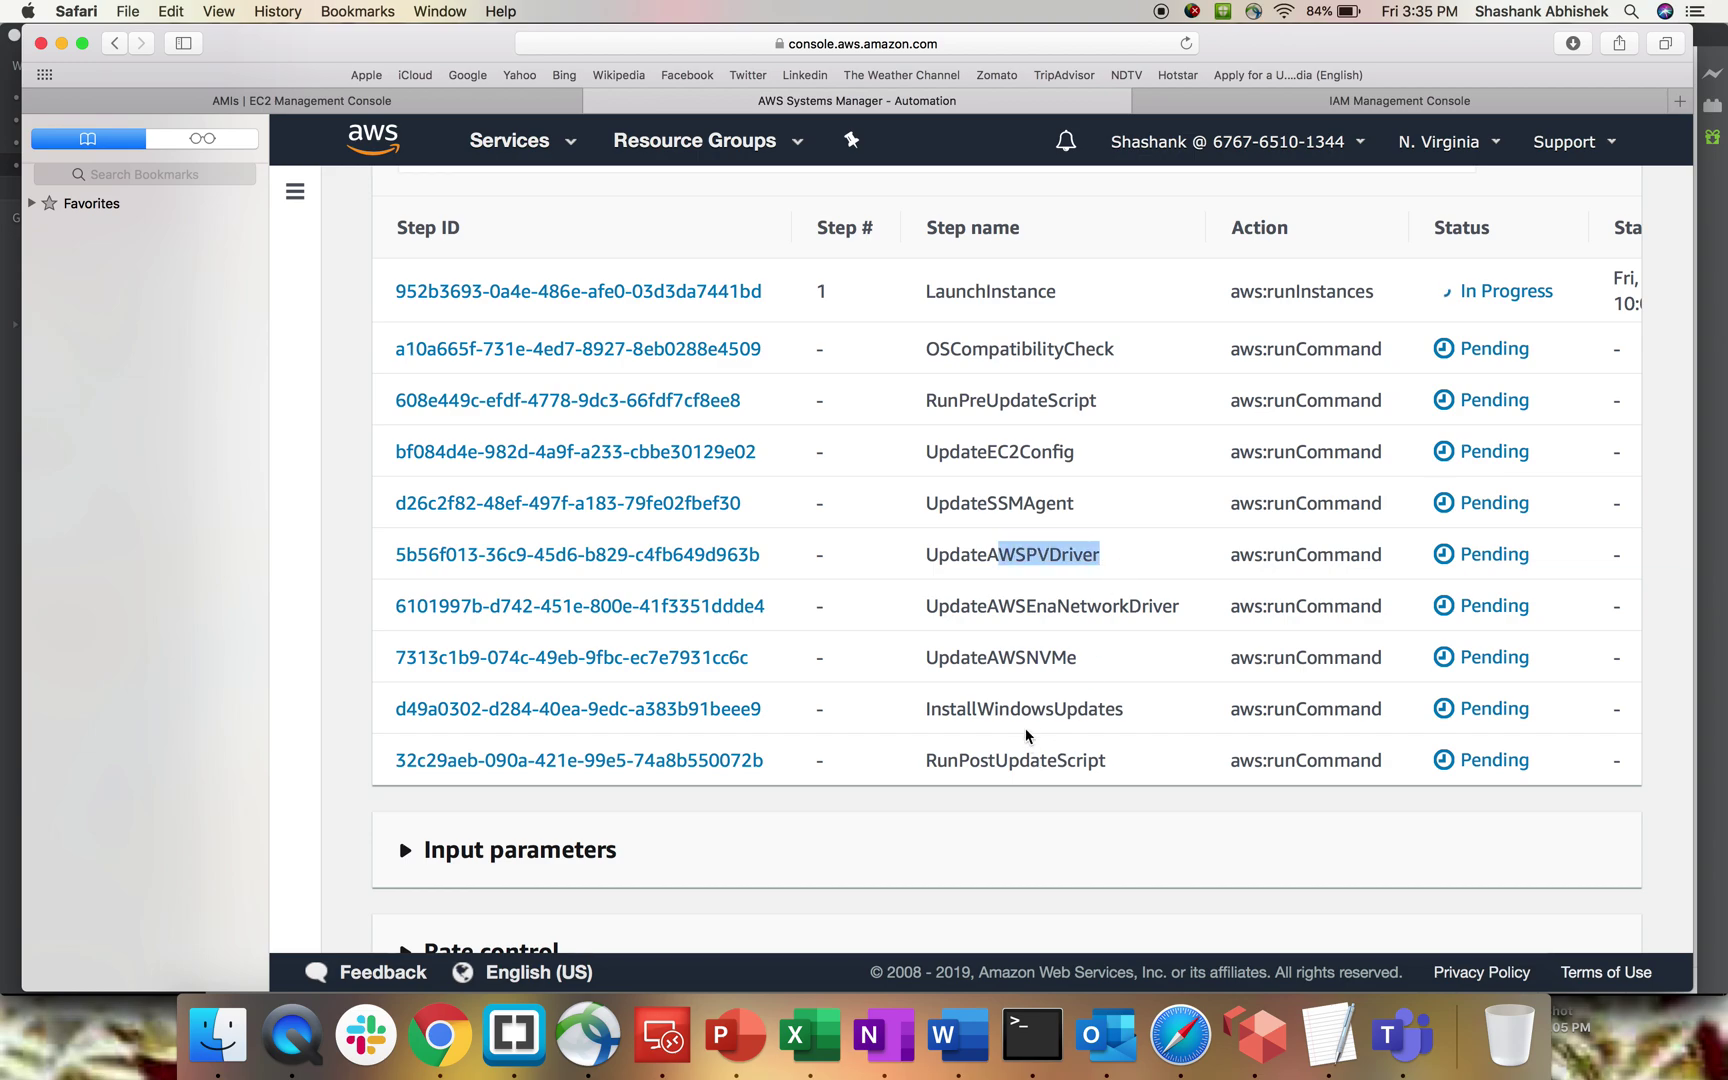
drag(1024, 735, 1115, 713)
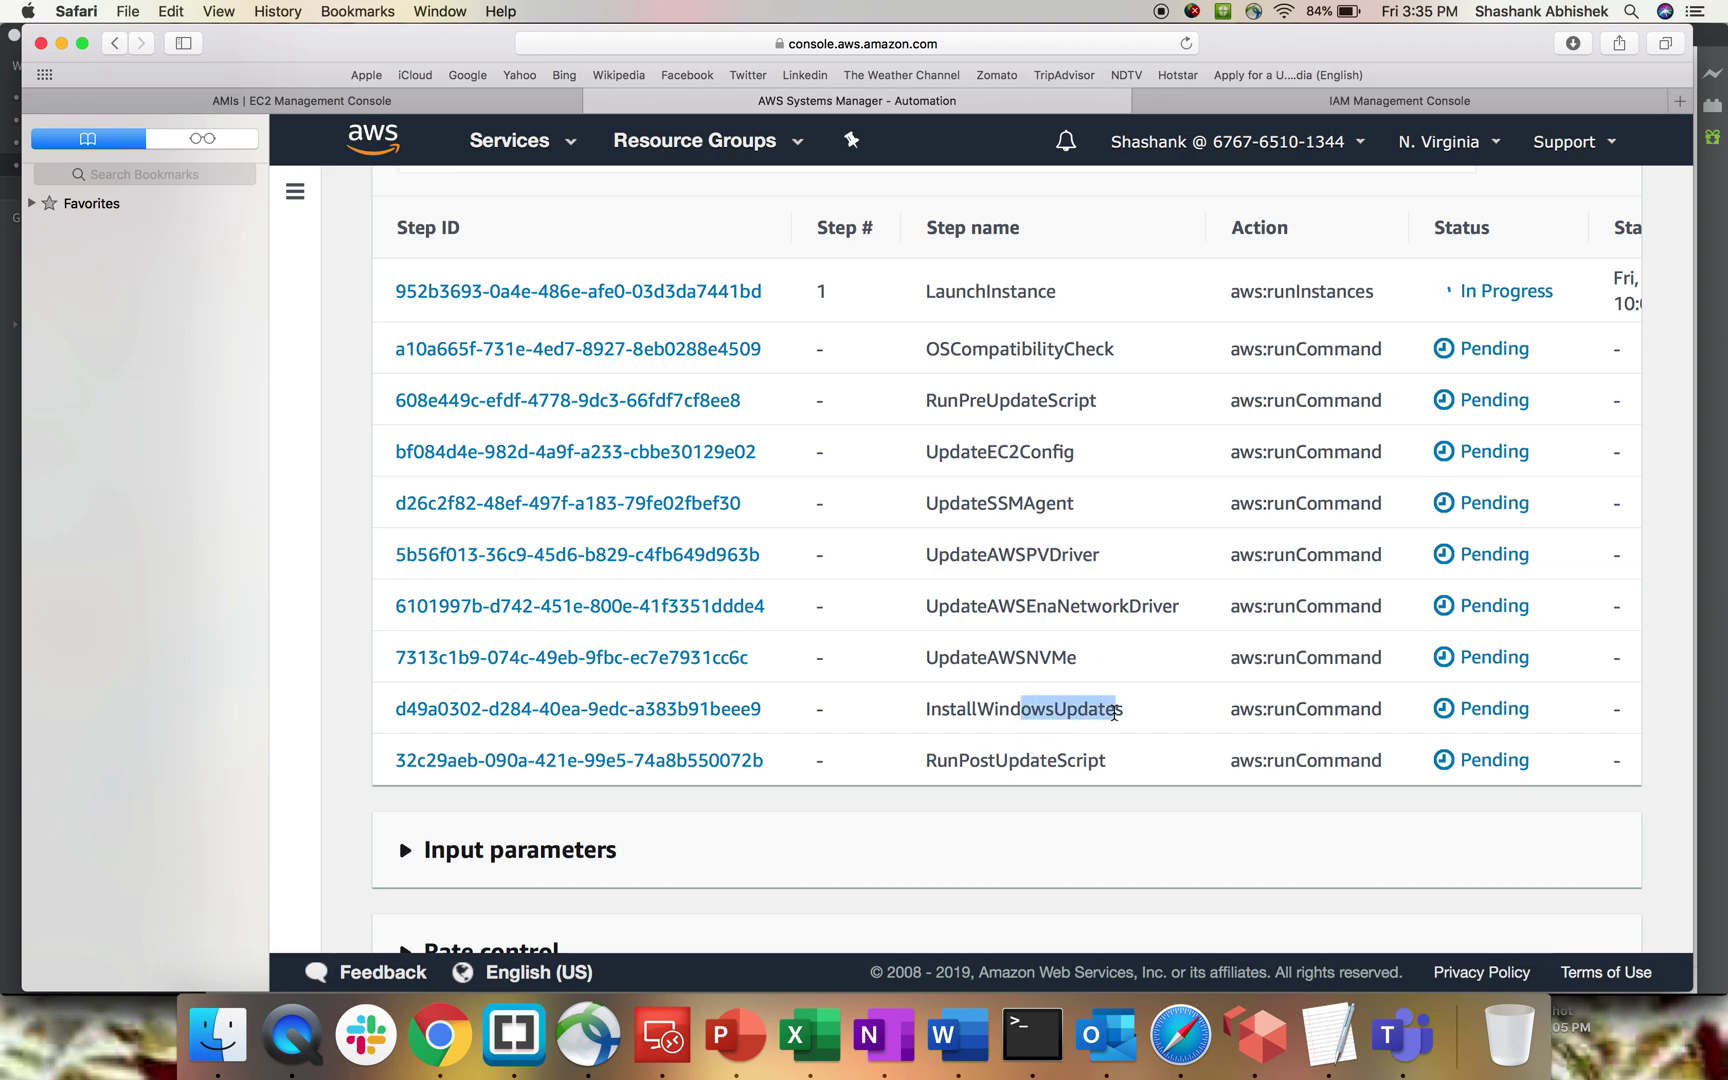
Recheck the RunSysprepGeneralize step on the second page of executed steps, and return to the first page.
scroll(1115, 713, up, 3)
click(1568, 322)
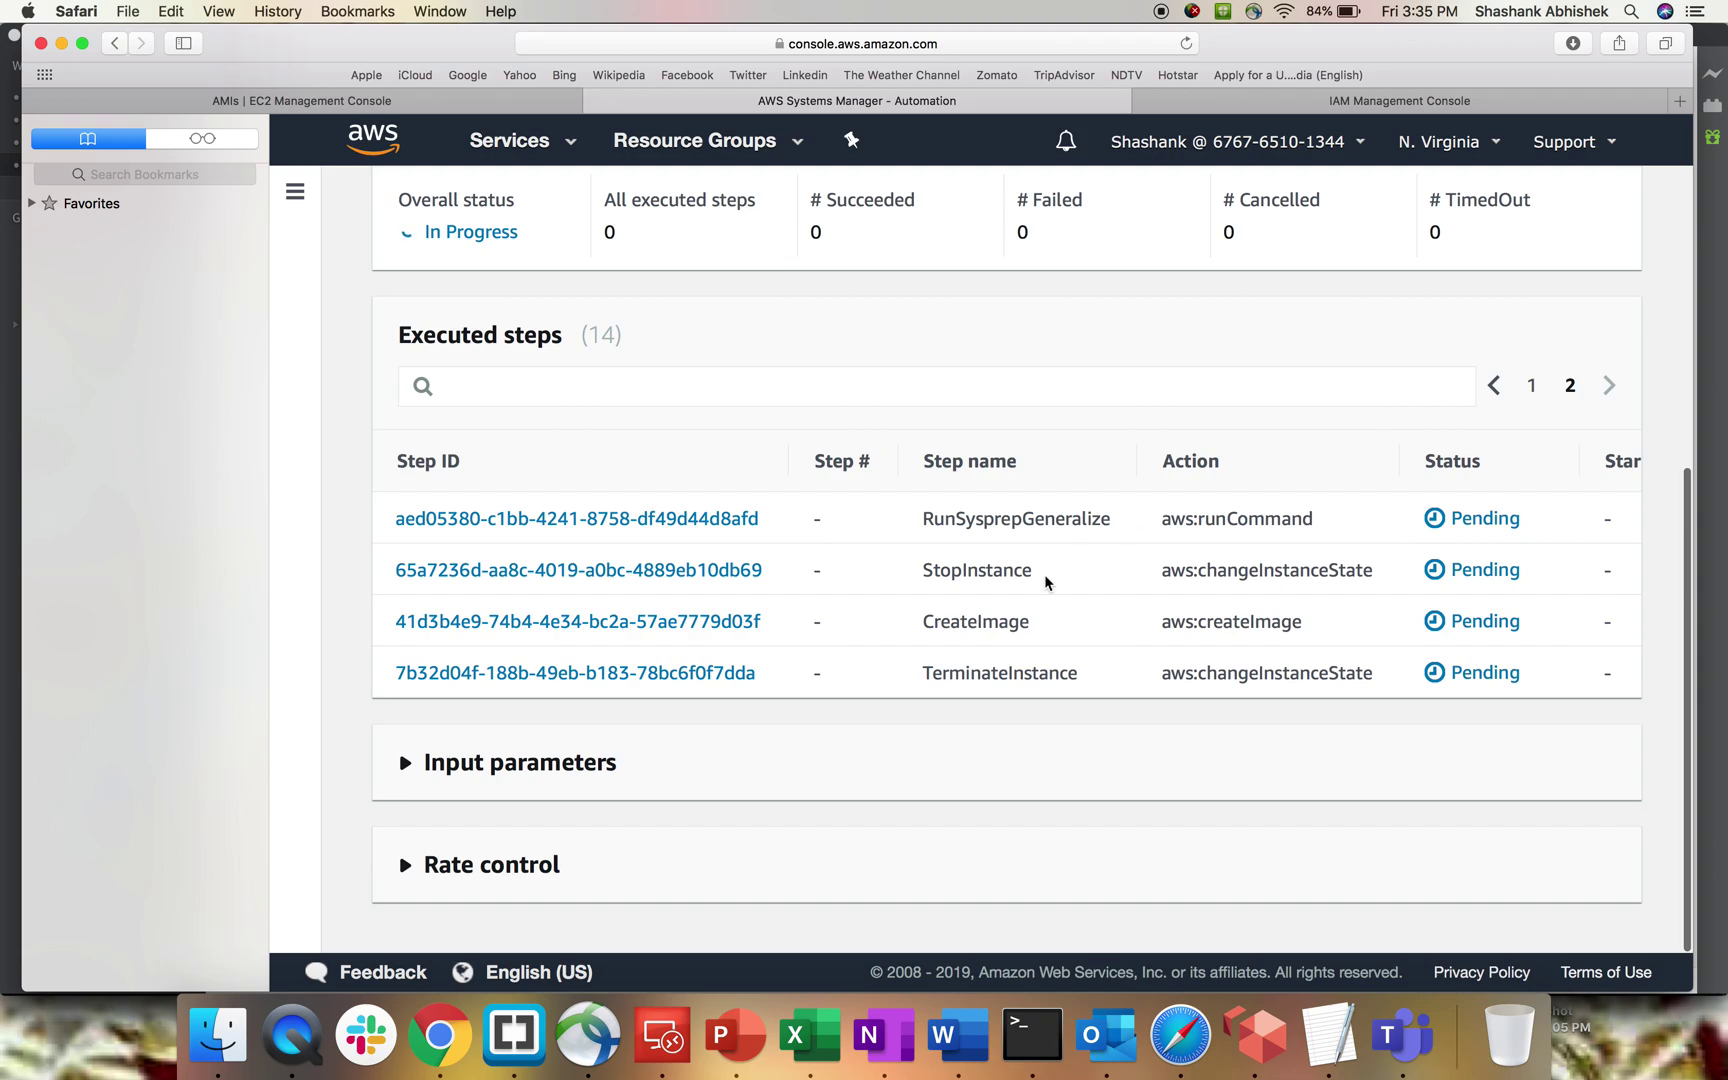
drag(966, 518, 1087, 518)
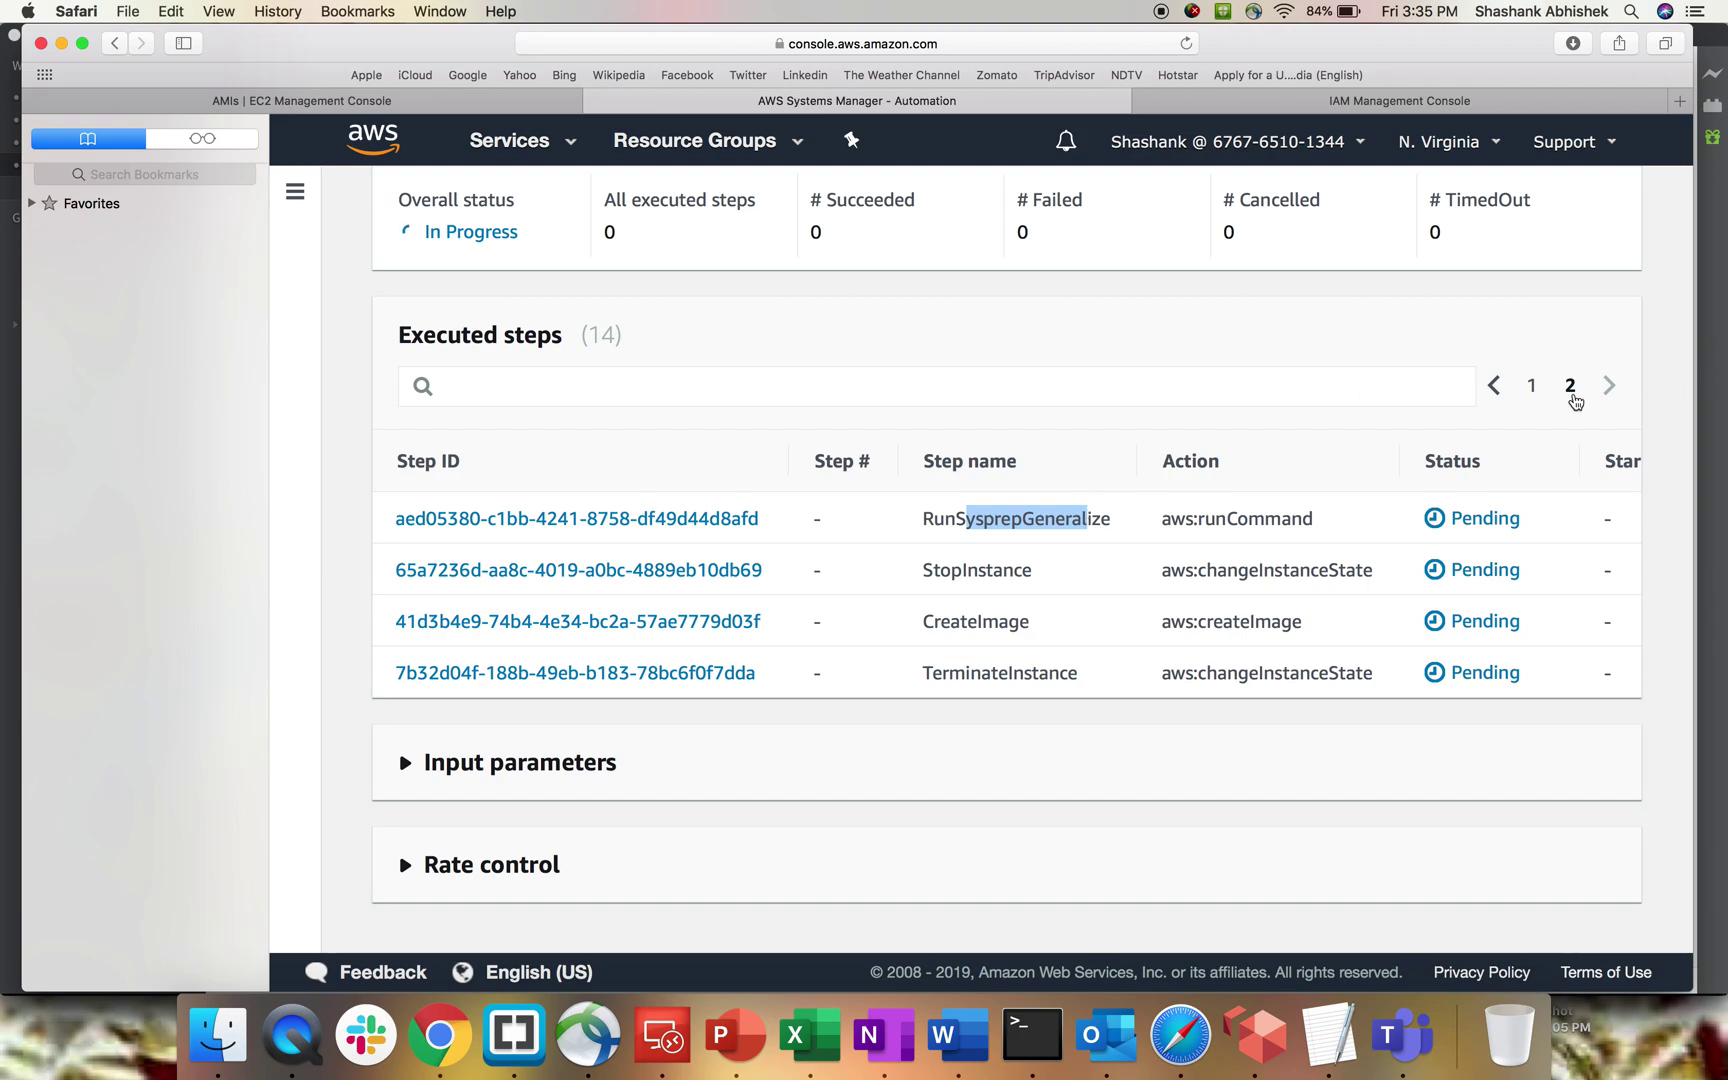
click(1531, 389)
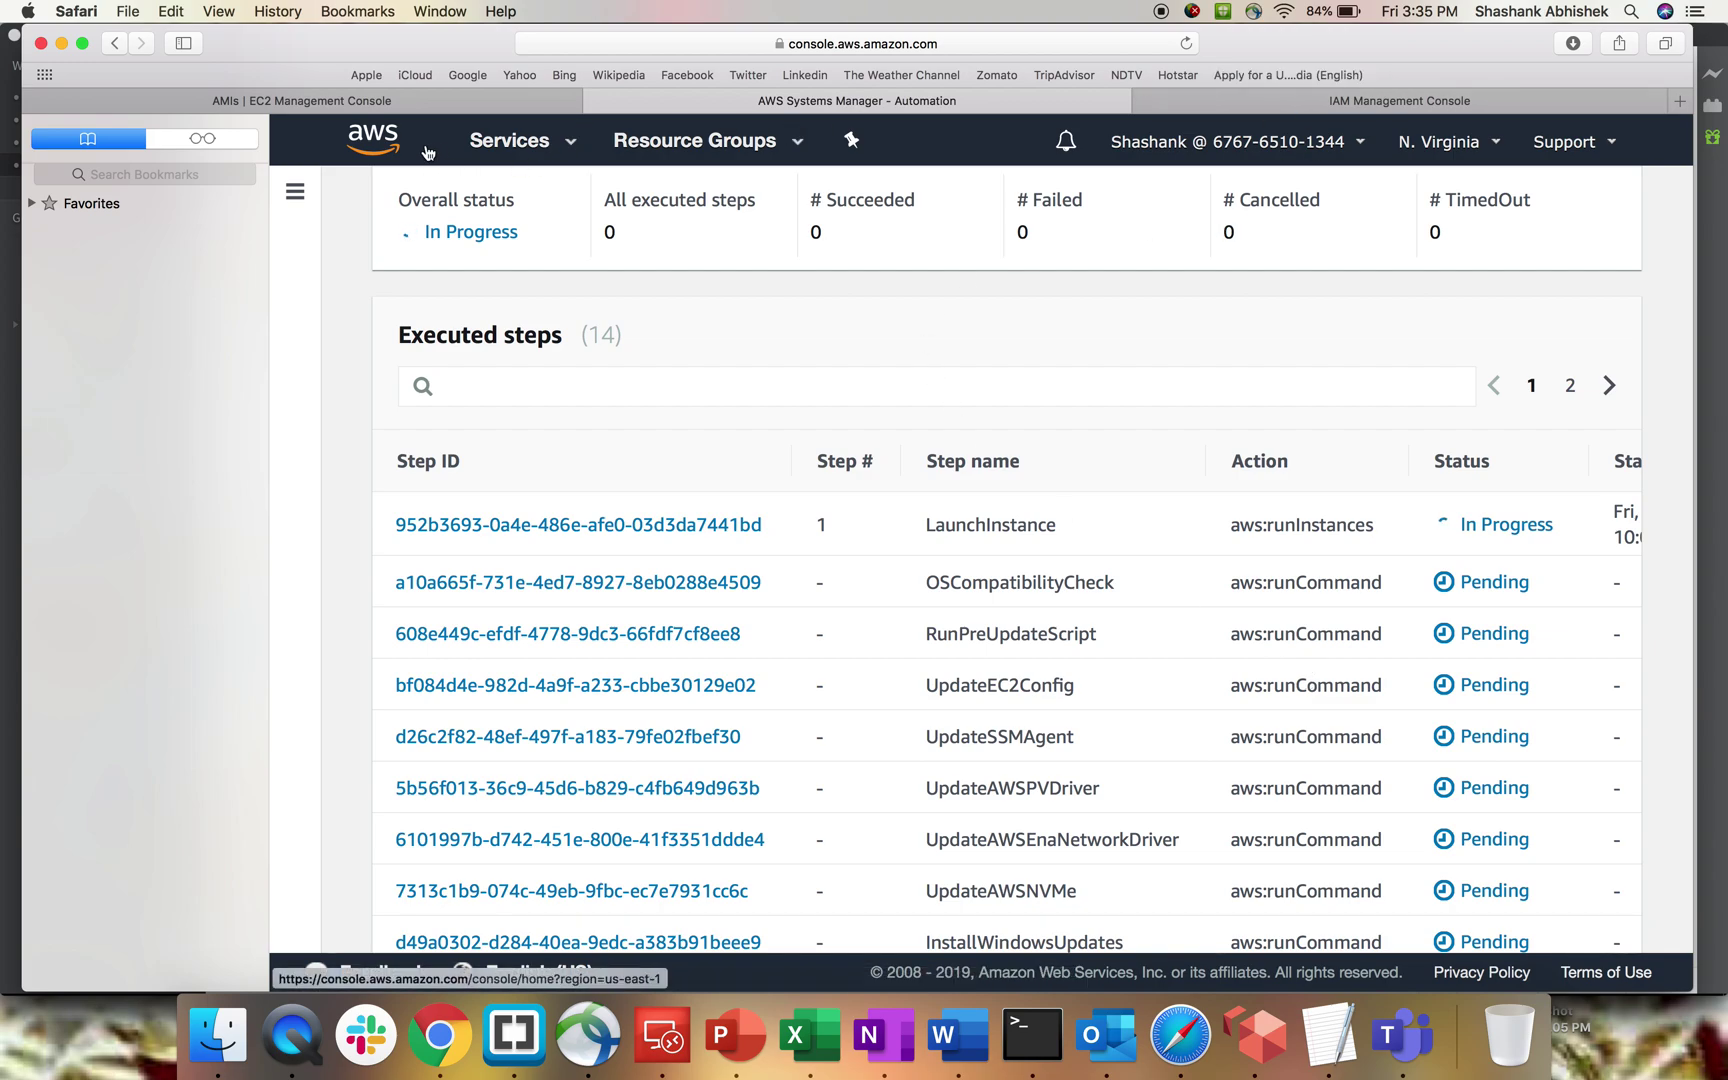
Open the EC2 instances list, select the running t2.medium instance and highlight its instance ID.
click(300, 100)
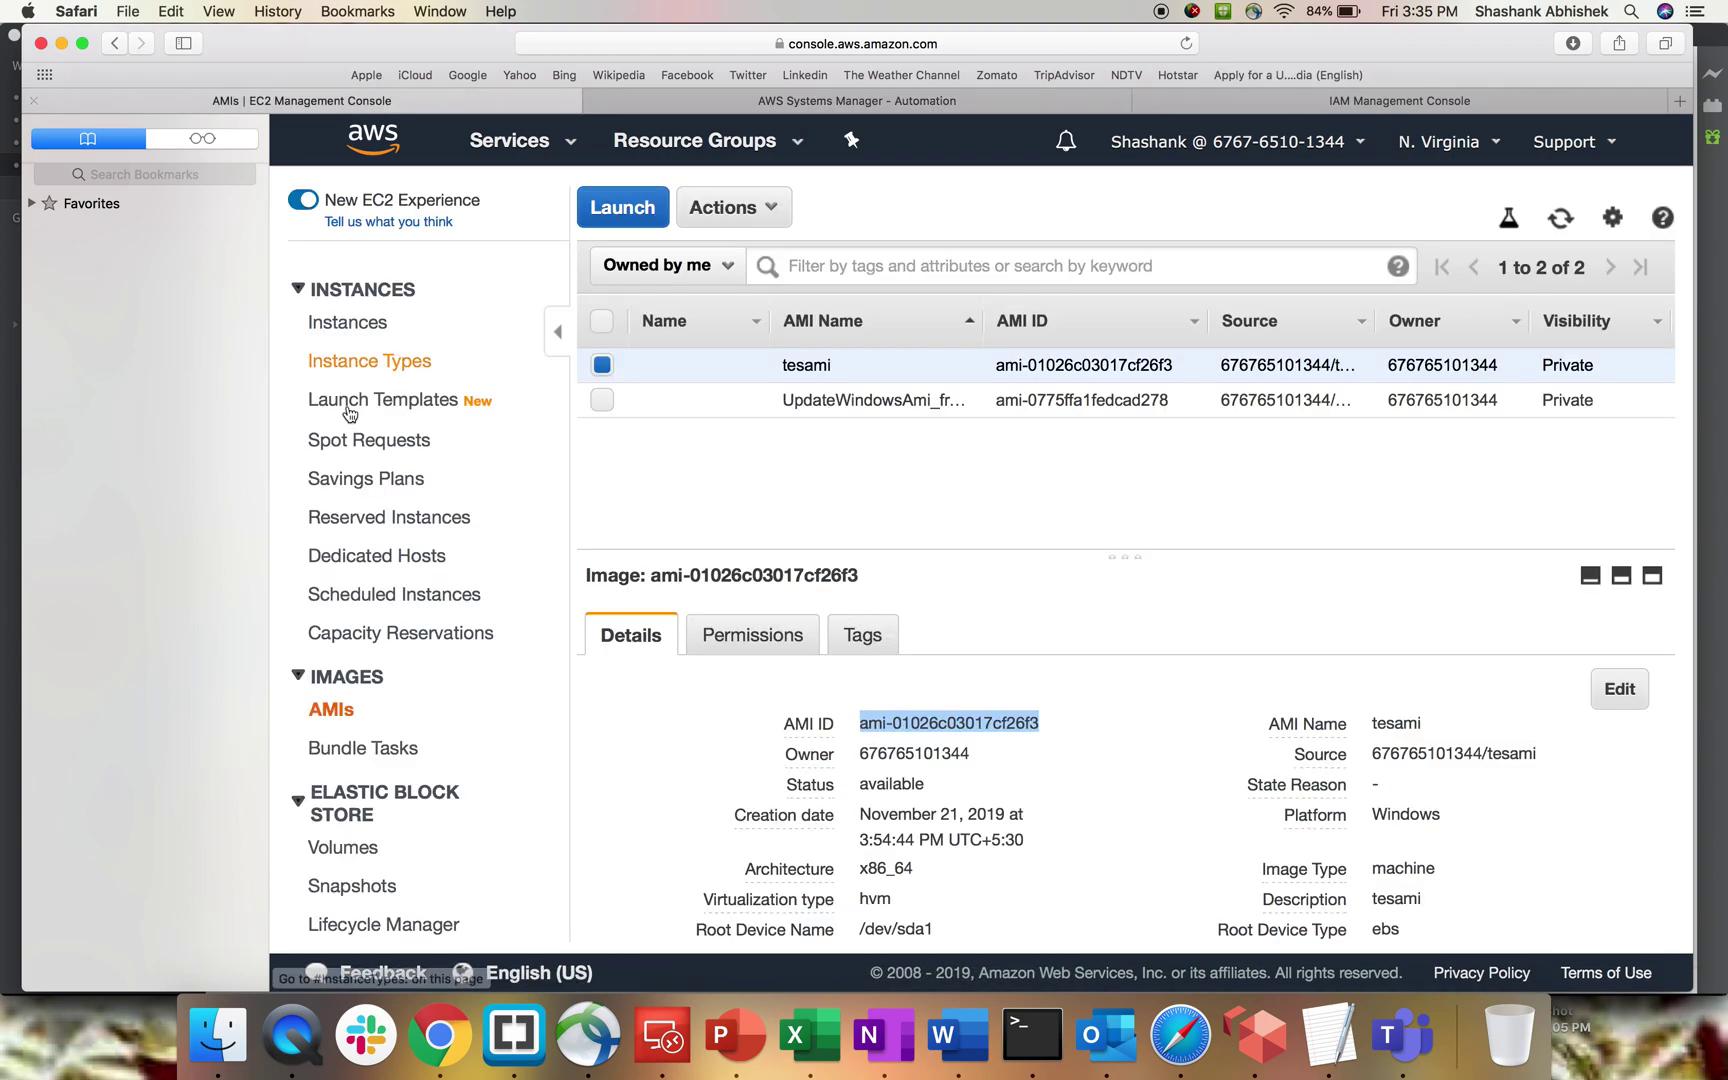
click(352, 321)
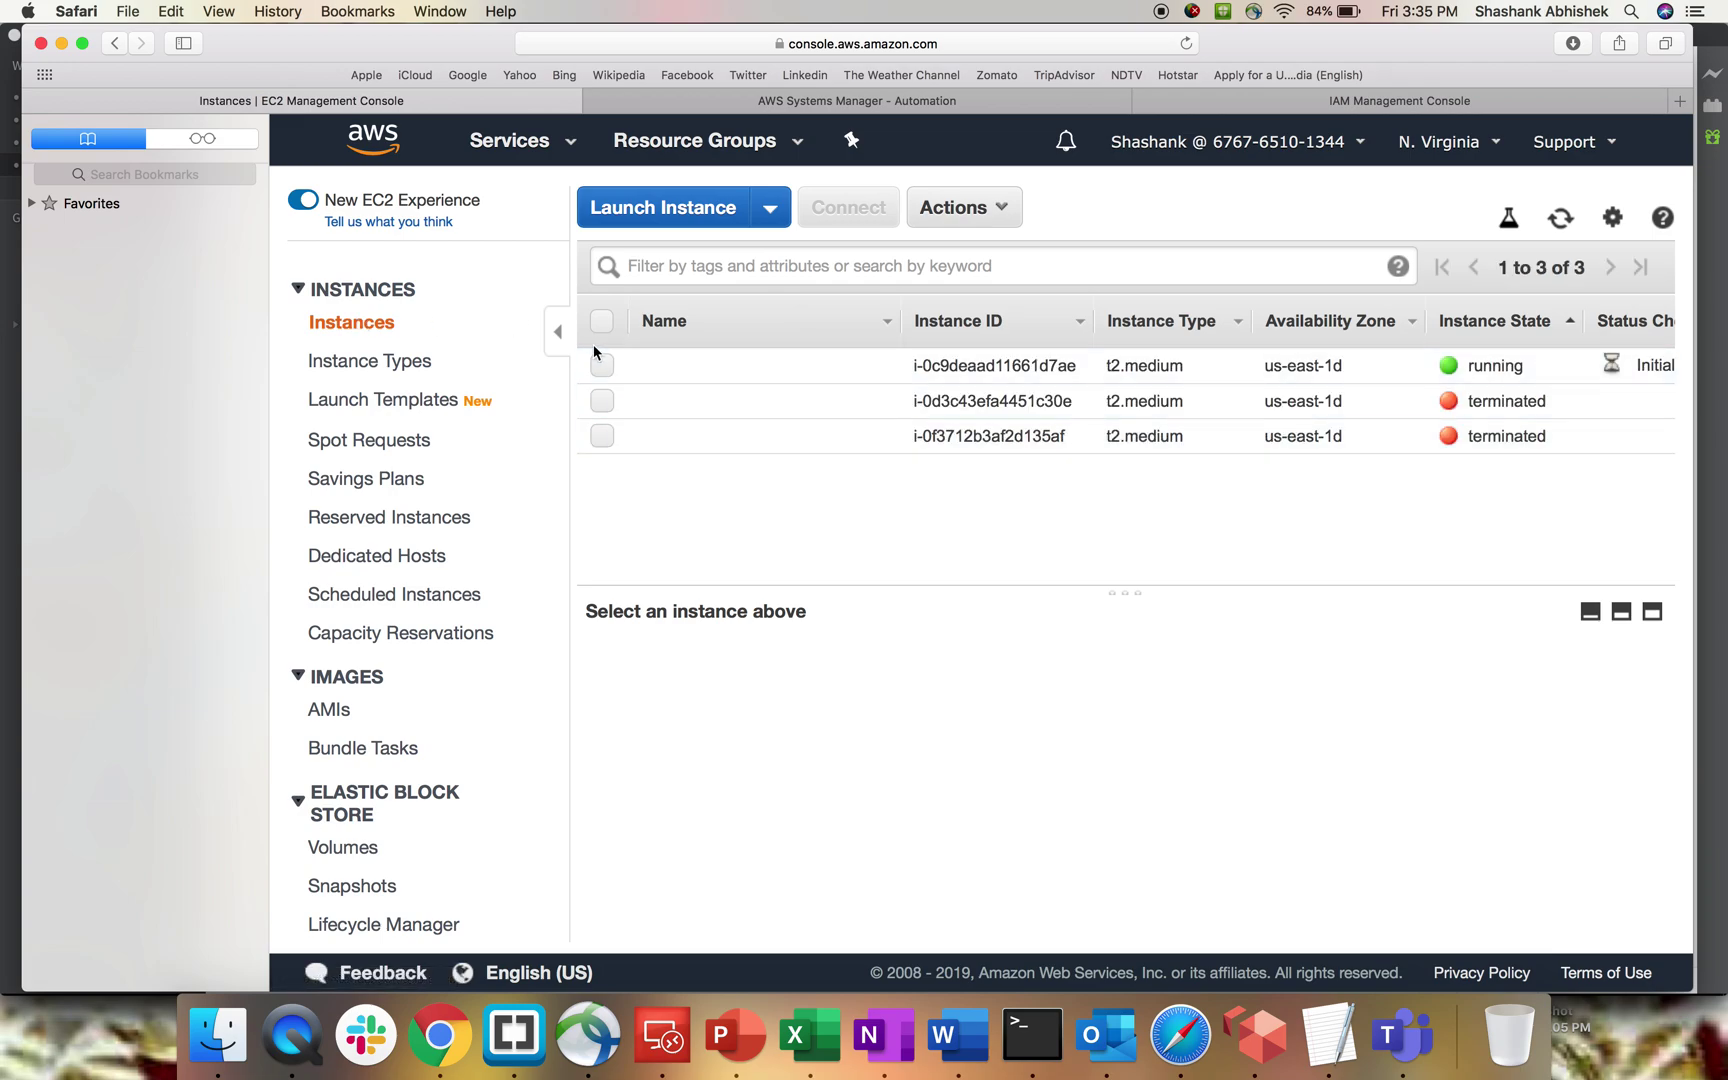
click(601, 365)
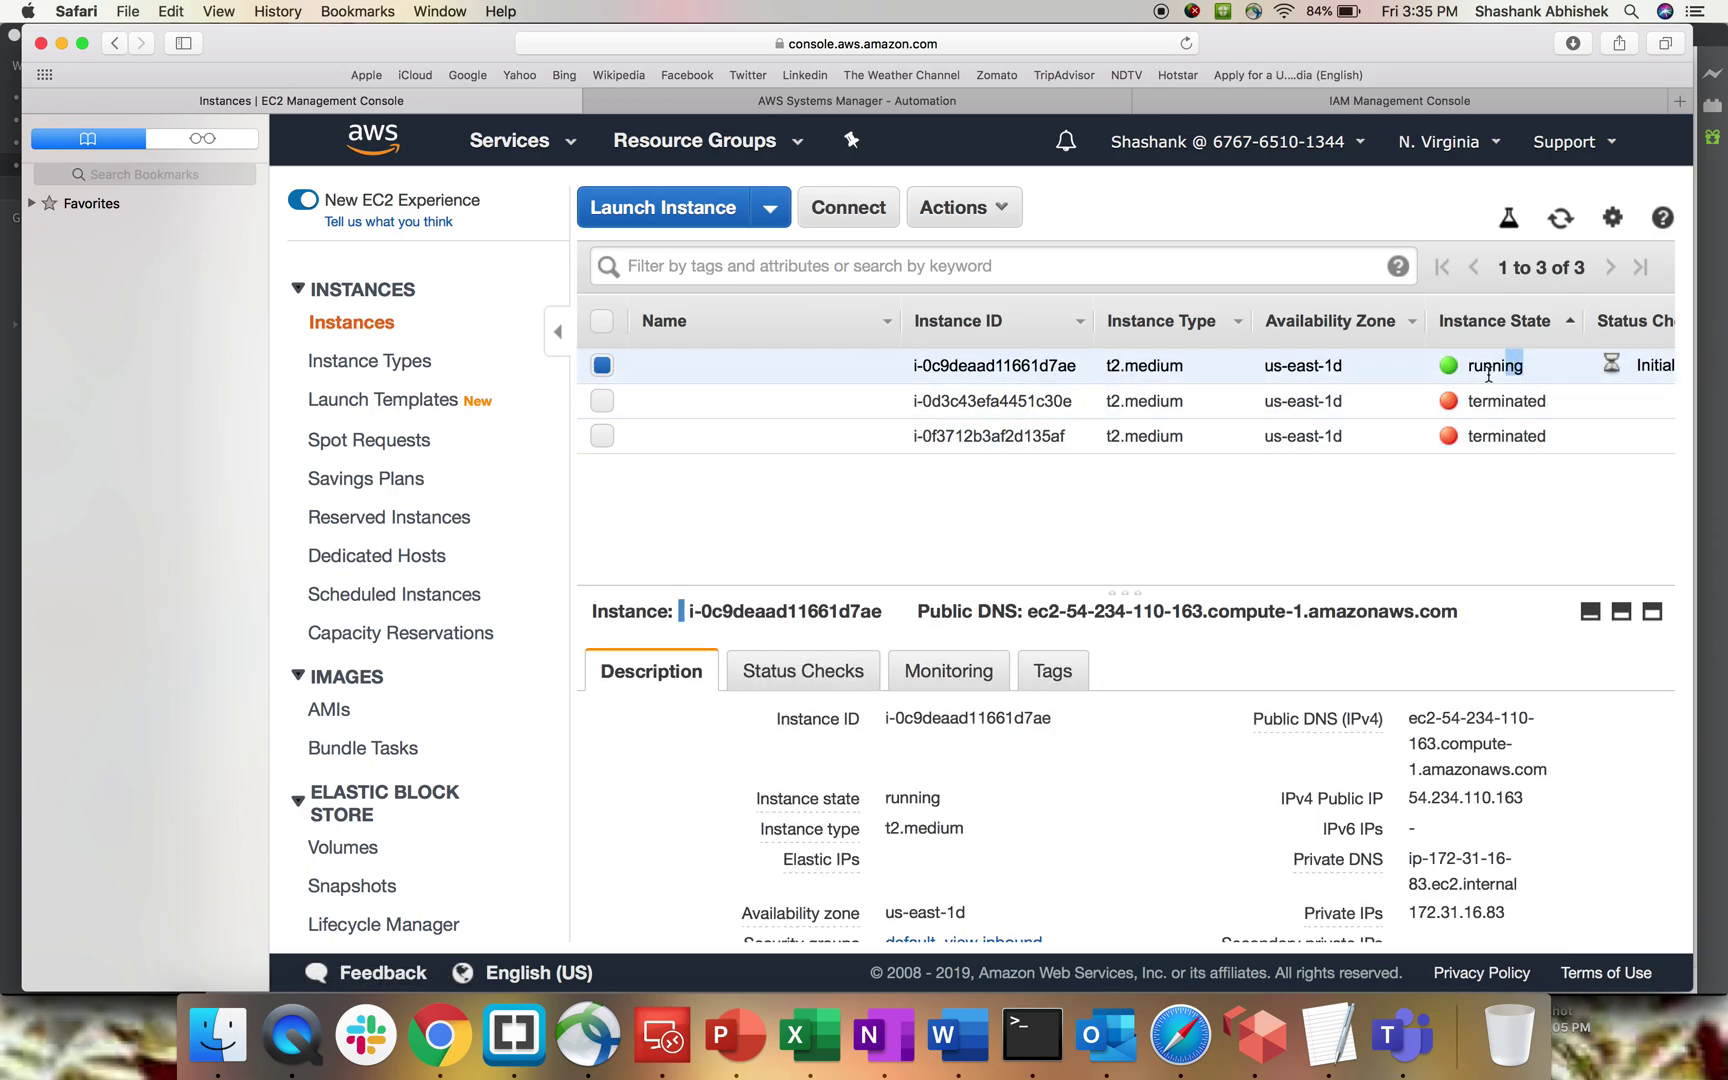
drag(912, 366, 1084, 368)
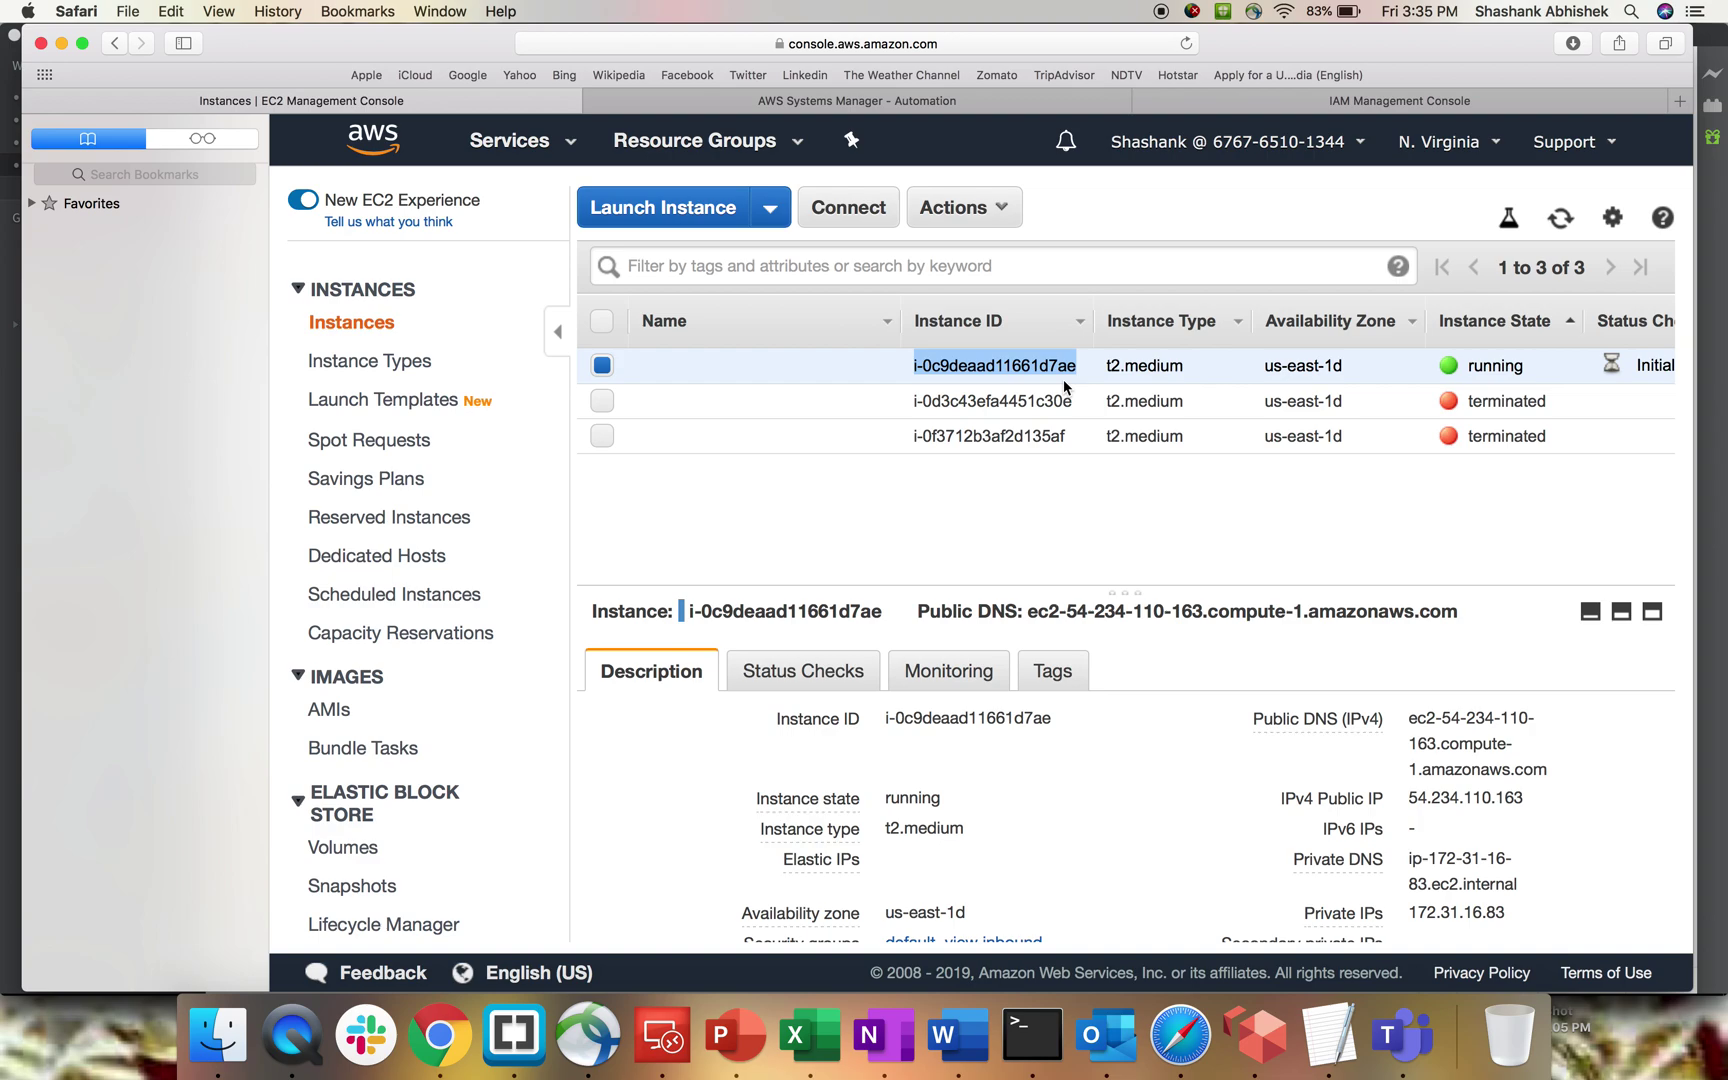
Return to the AWS-UpdateWindowsAmi execution and check the overall status and the first page of executed steps.
click(912, 101)
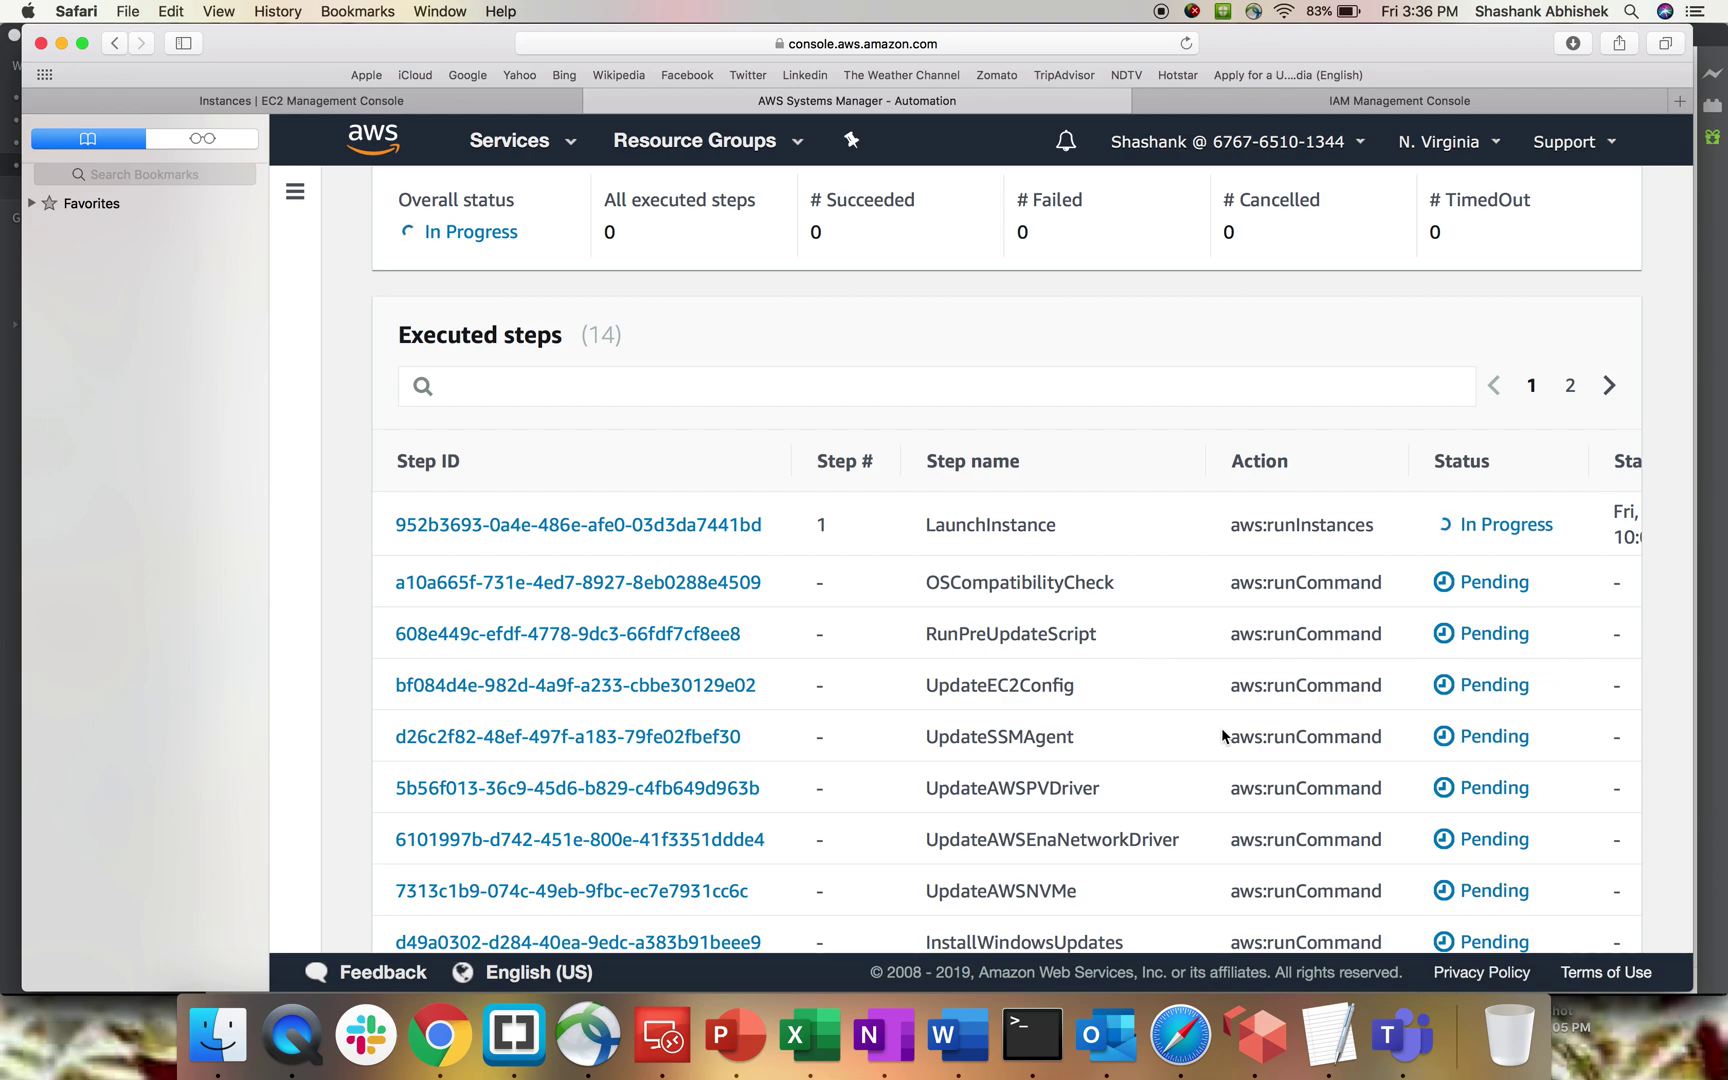
scroll(1495, 660, down, 3)
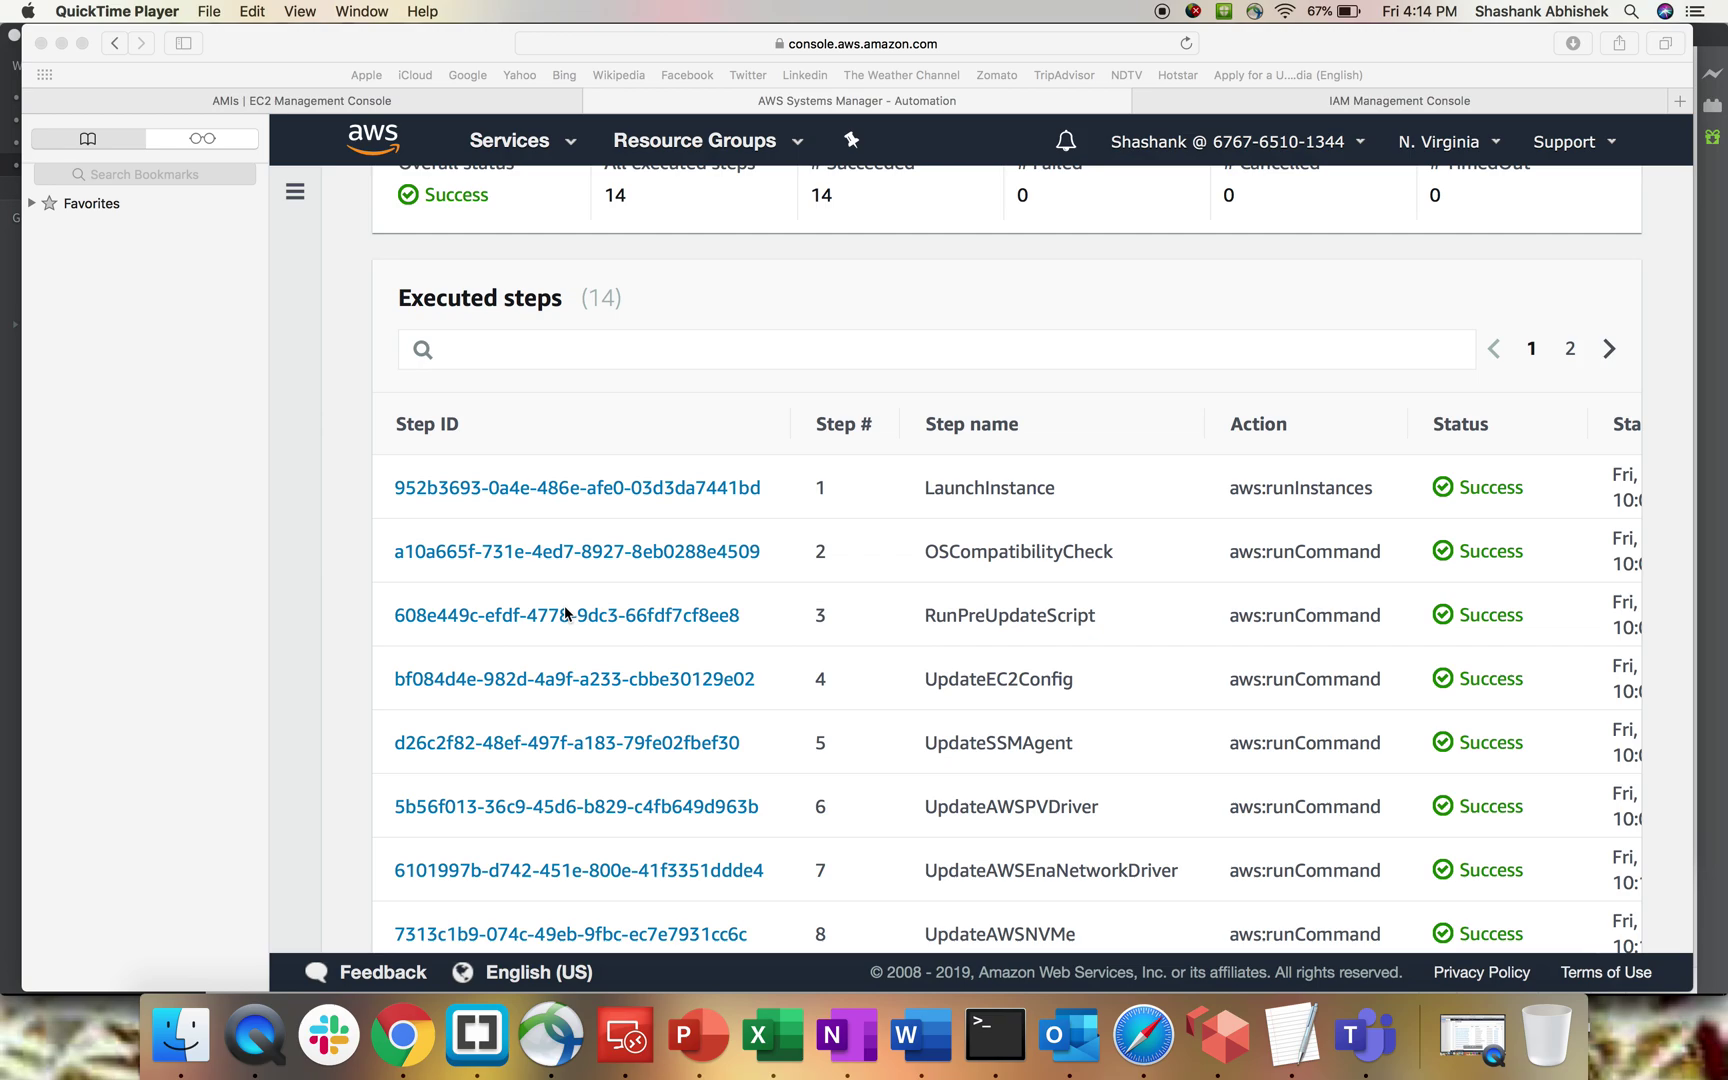
click(1527, 493)
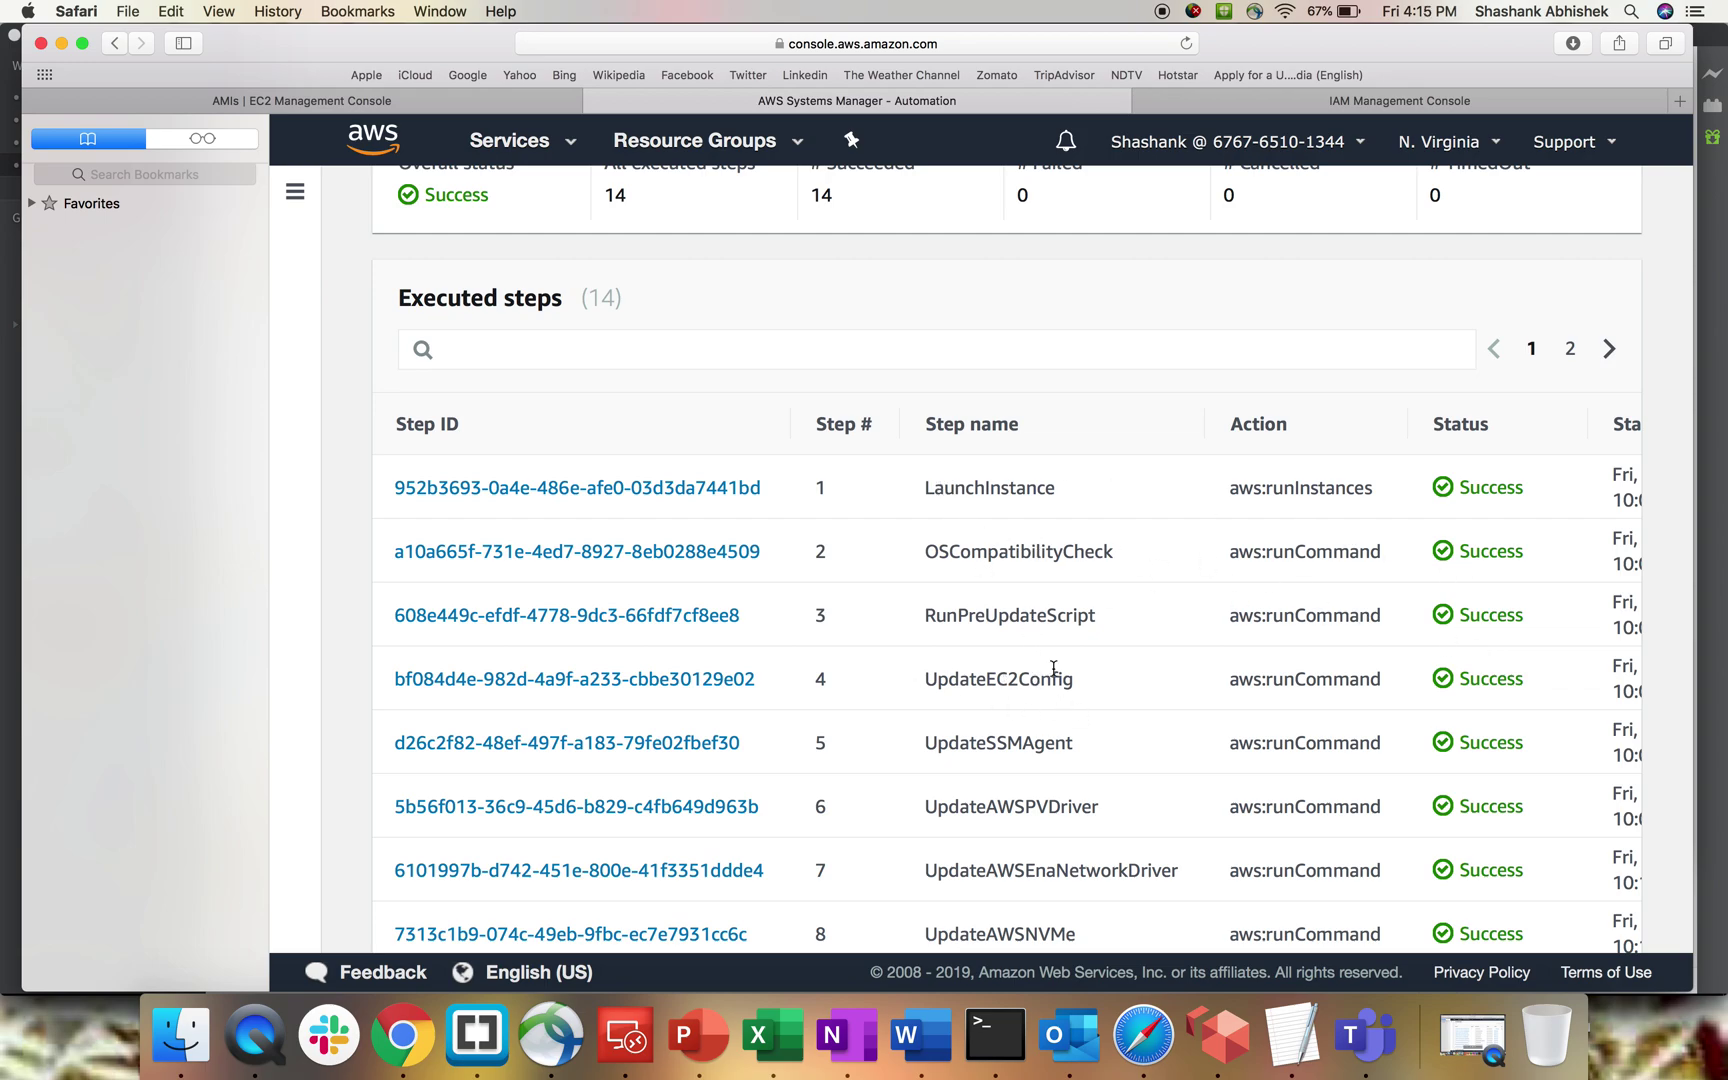
scroll(1215, 771, down, 5)
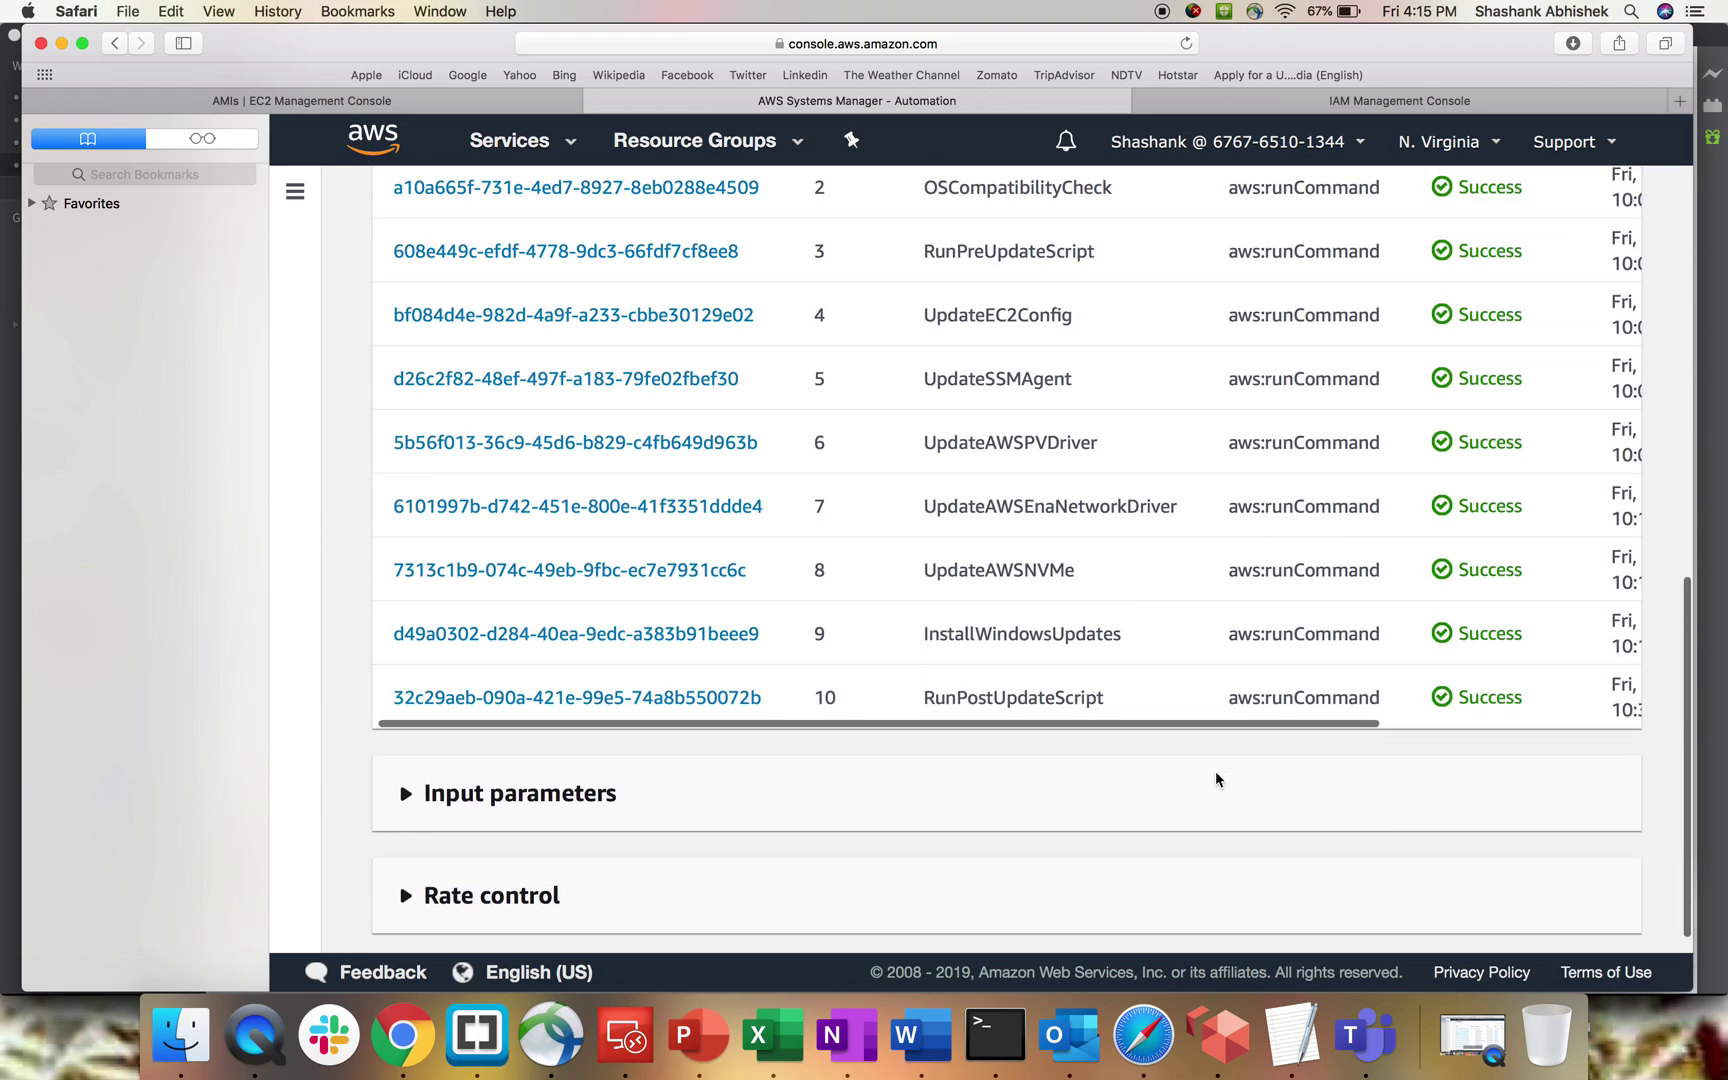
scroll(1217, 779, up, 7)
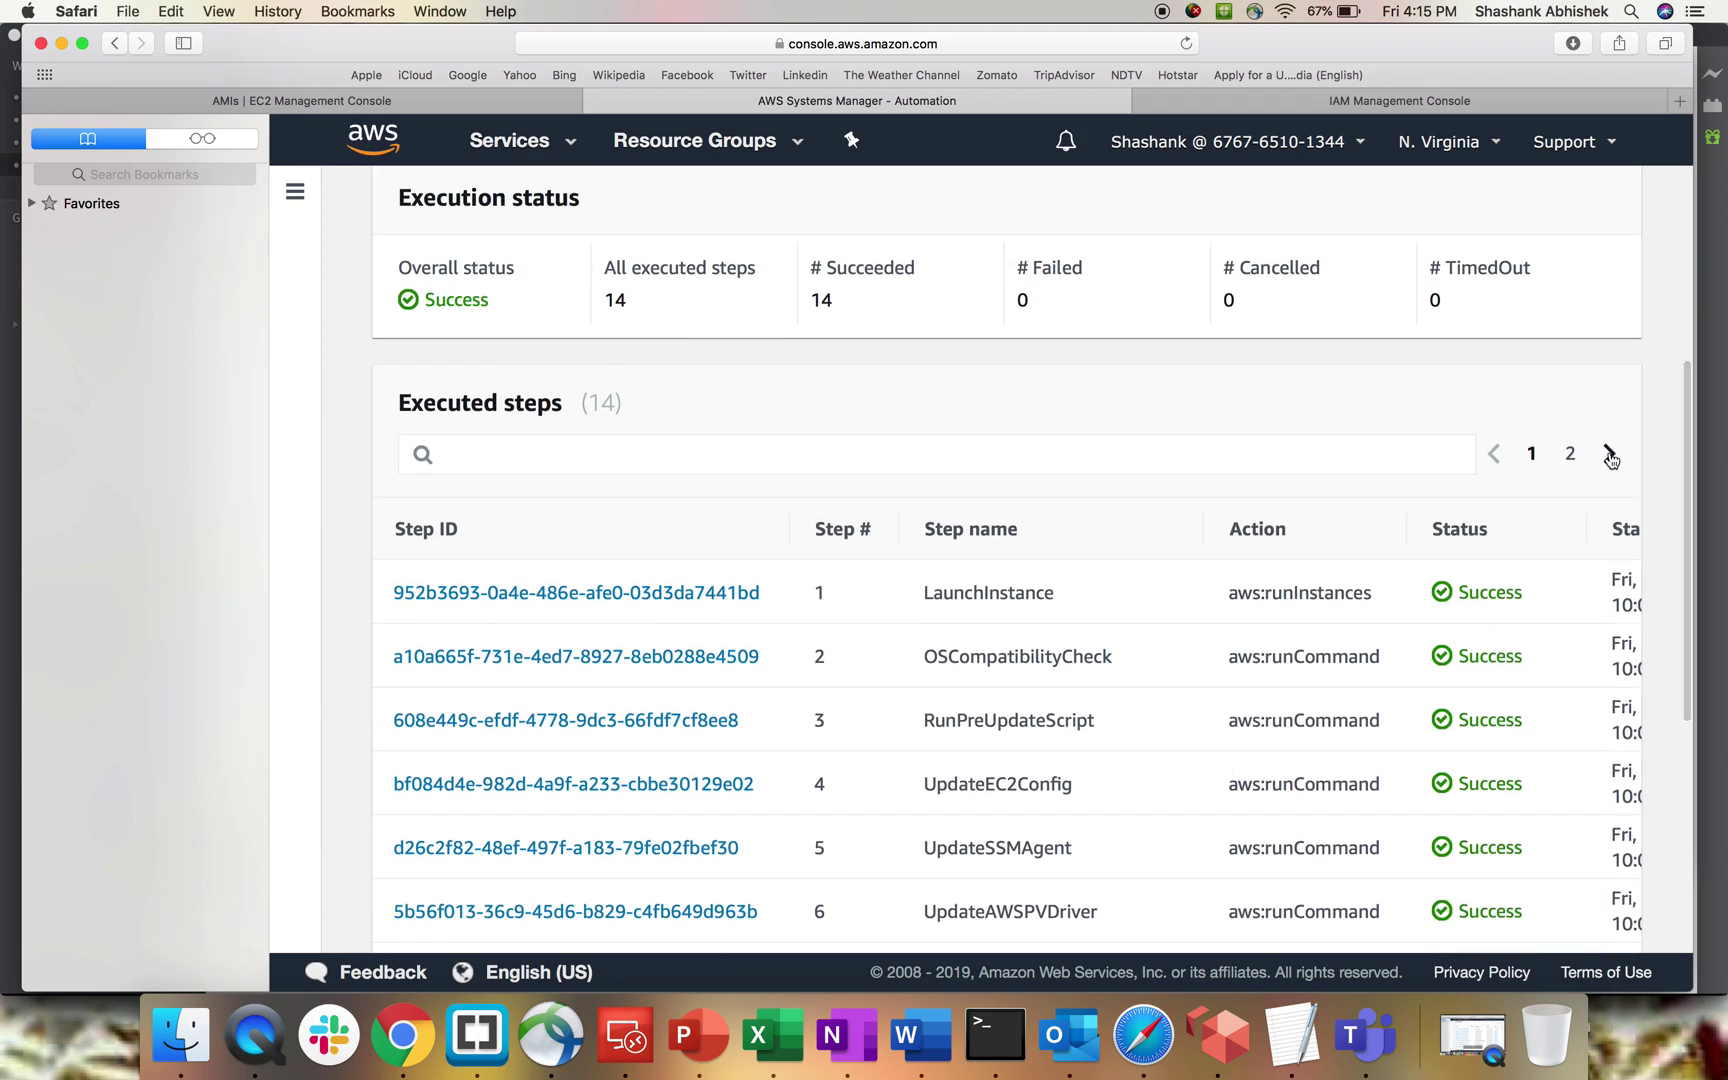
Show the second page of executed steps and check the status of RunSysprepGeneralize, StopInstance, CreateImage and TerminateInstance.
click(1609, 455)
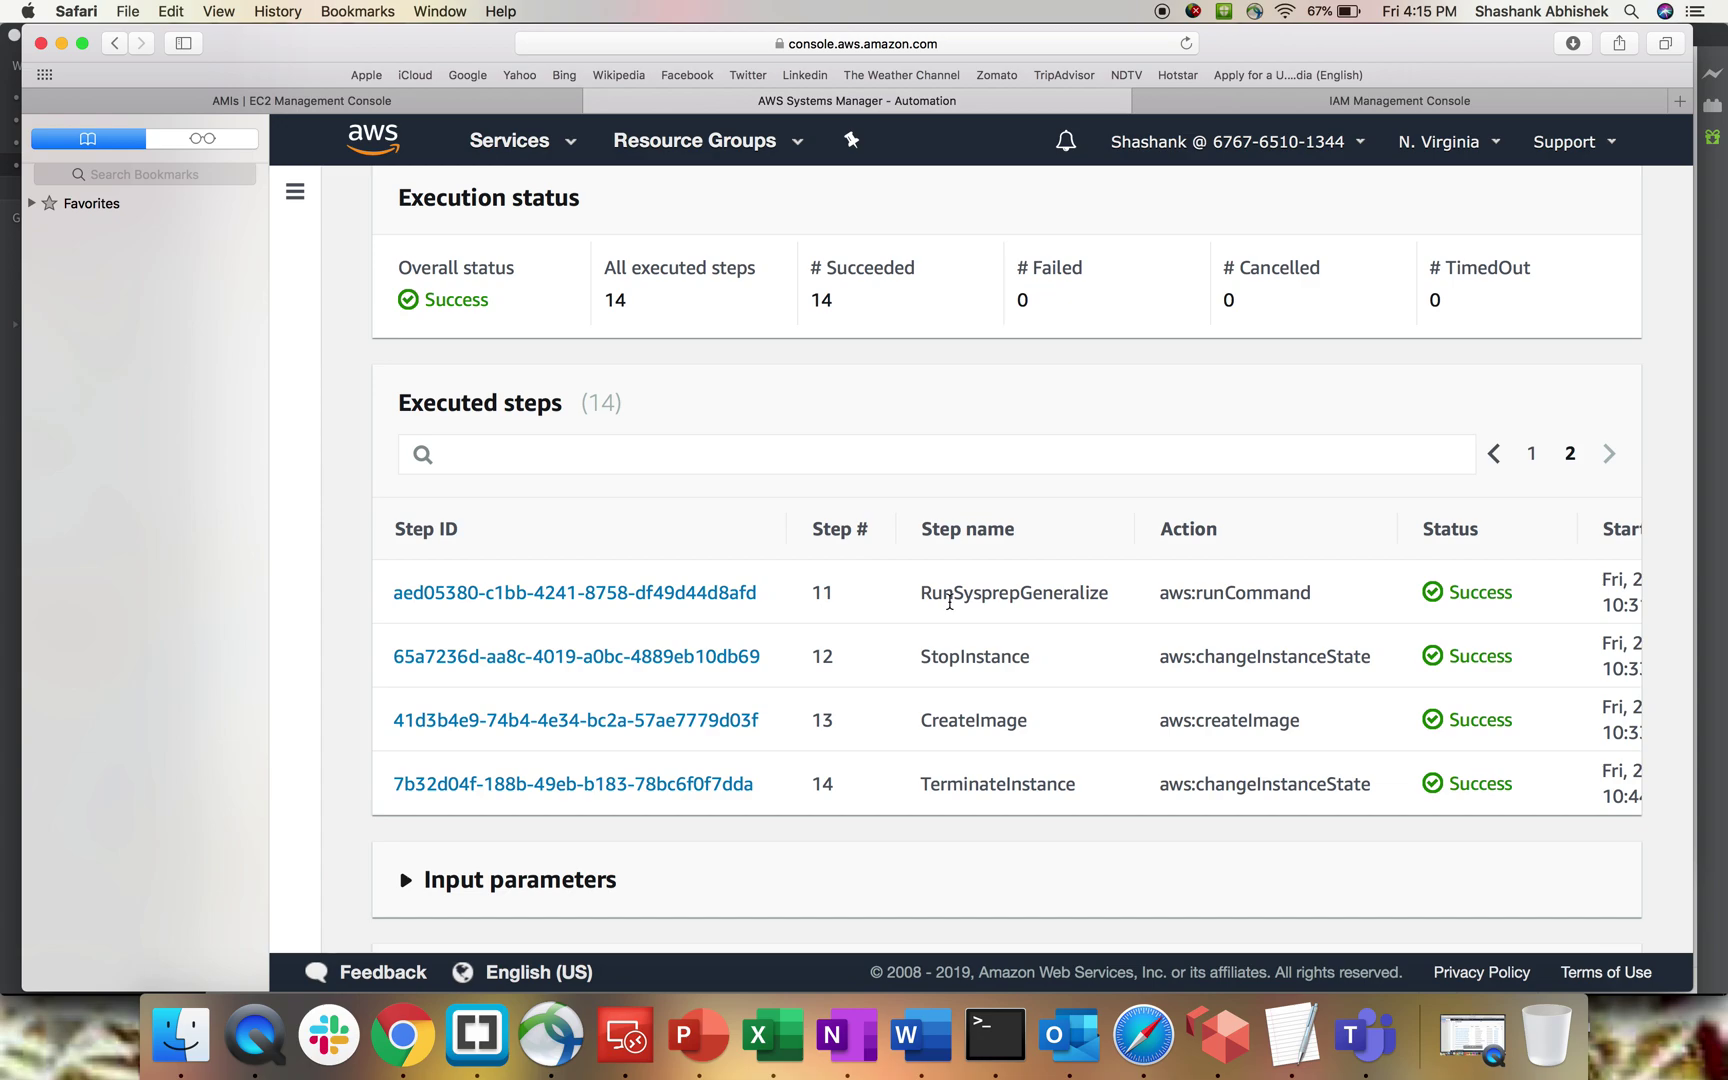
drag(953, 594, 1049, 602)
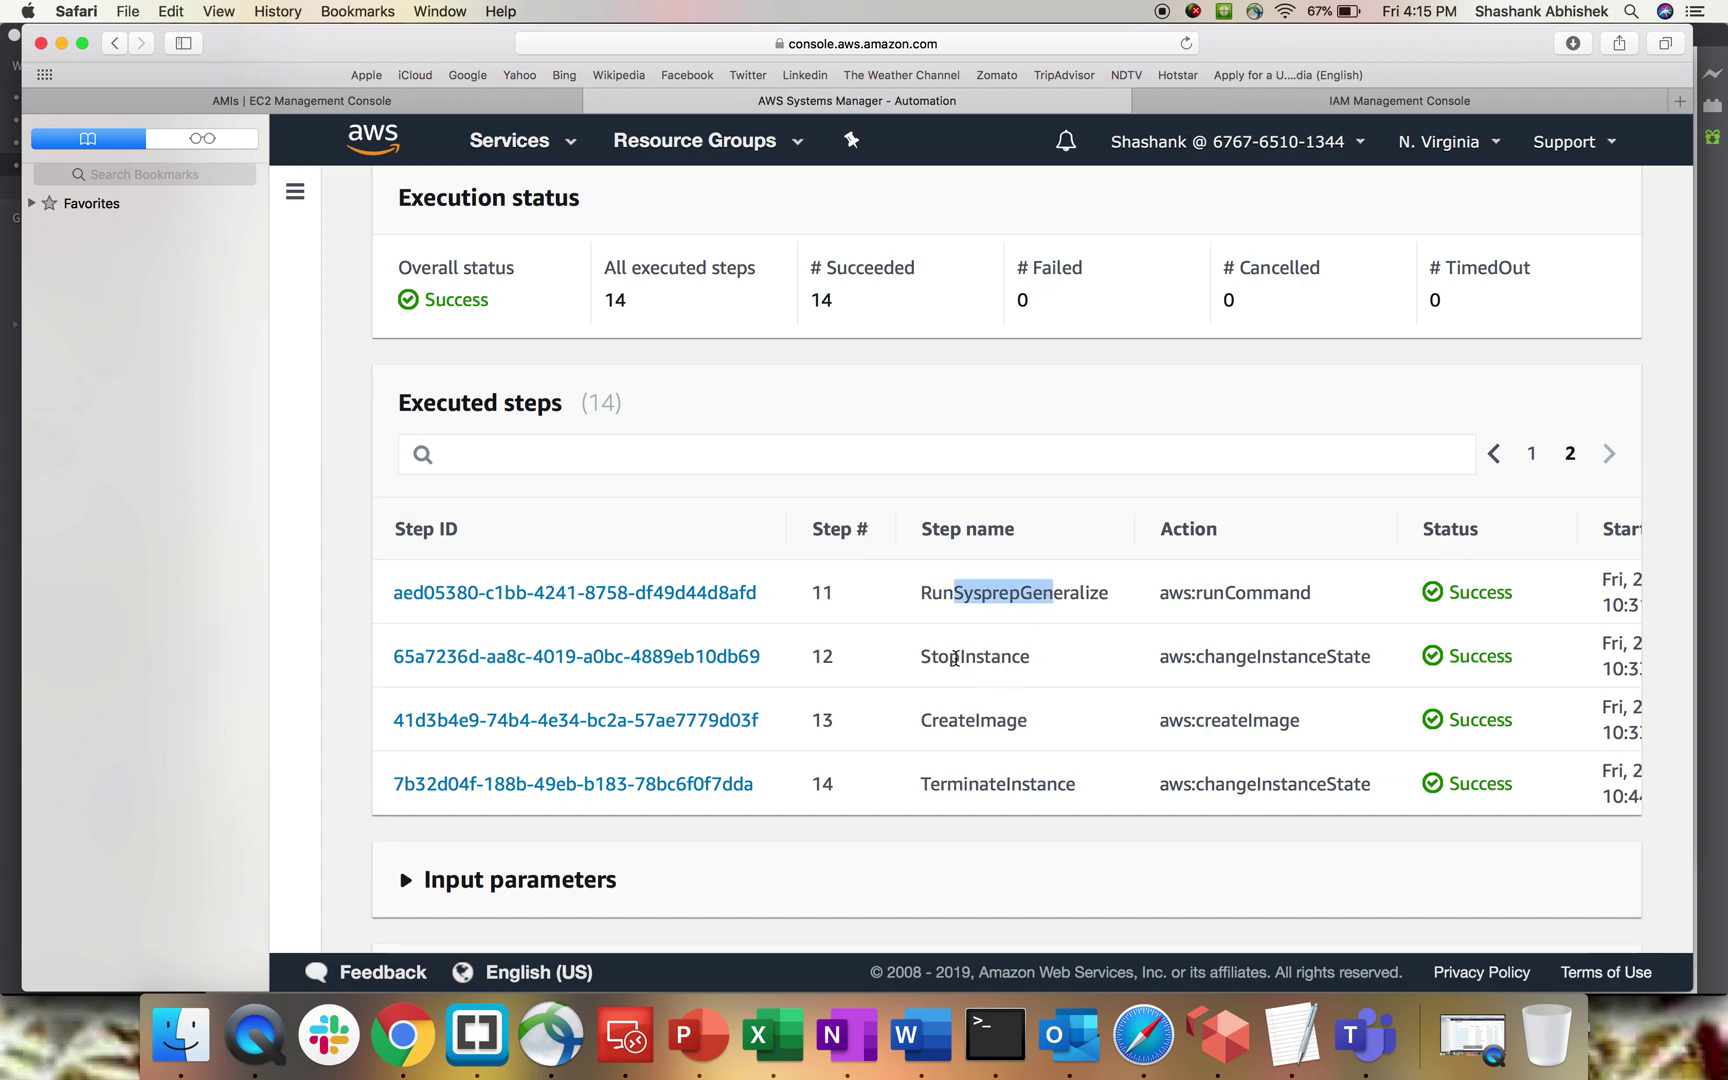
drag(952, 657, 1027, 658)
drag(959, 722, 1028, 722)
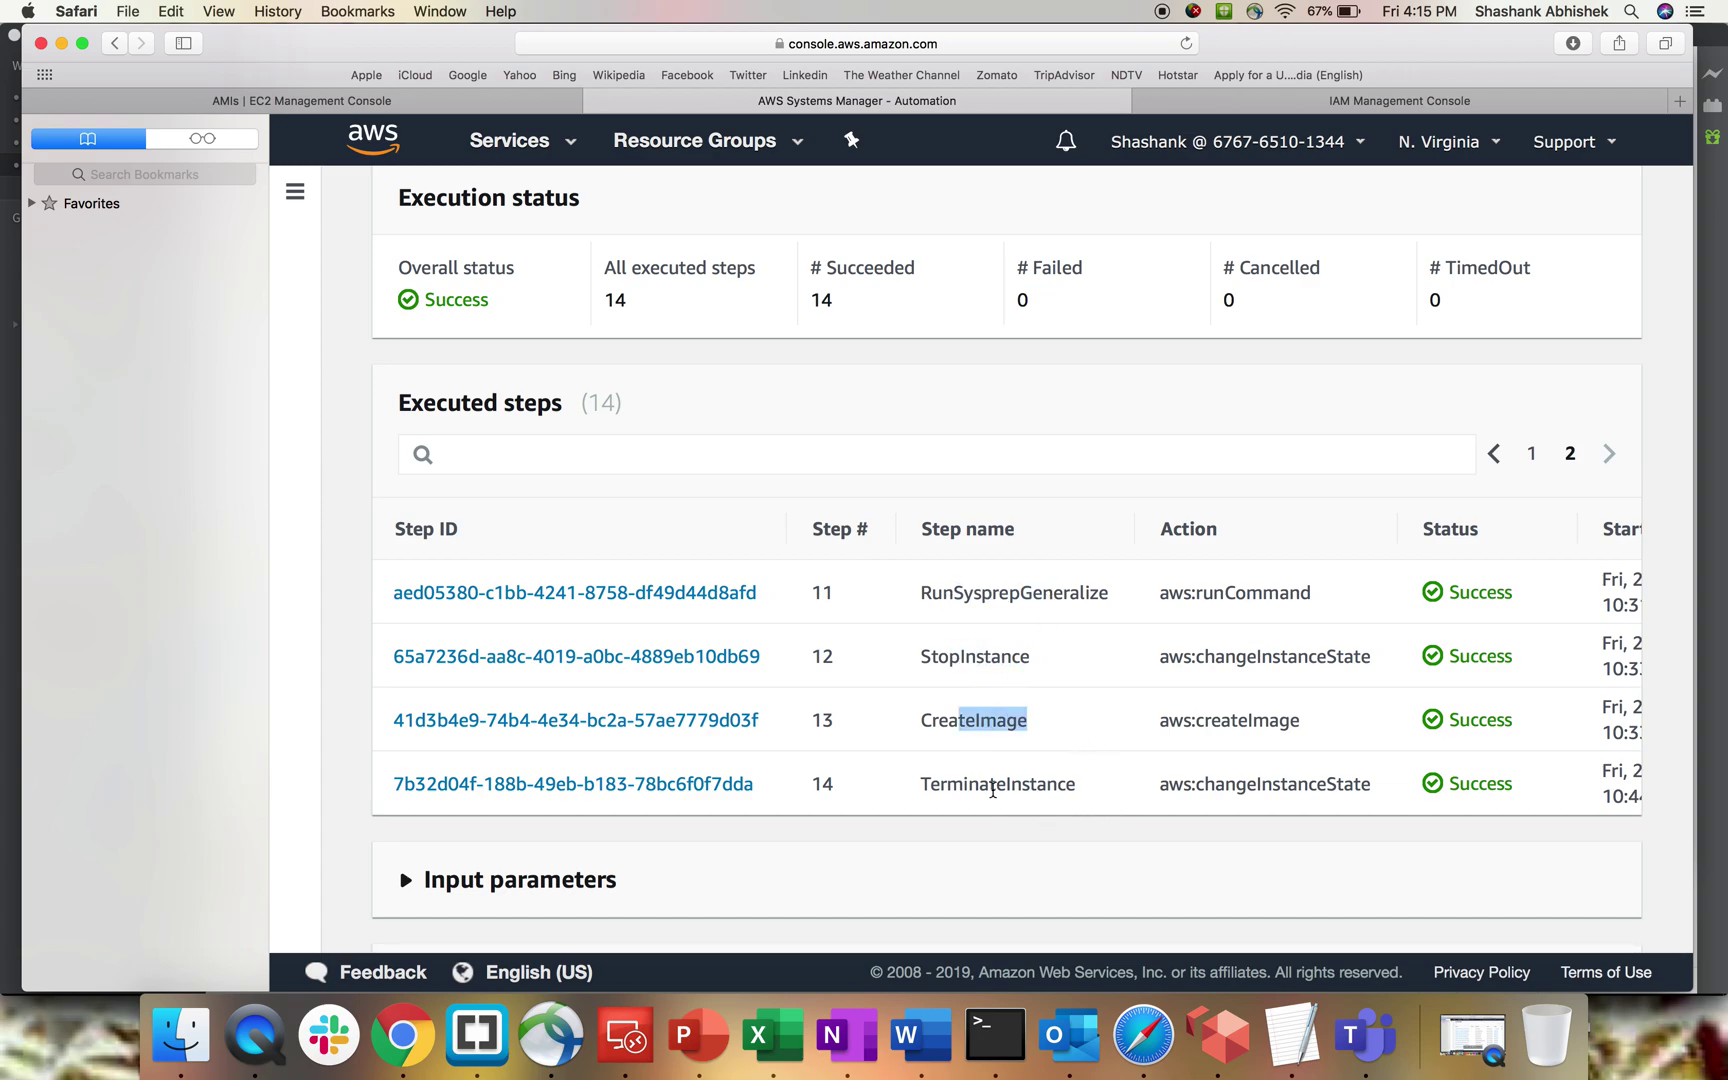
drag(990, 786, 1103, 784)
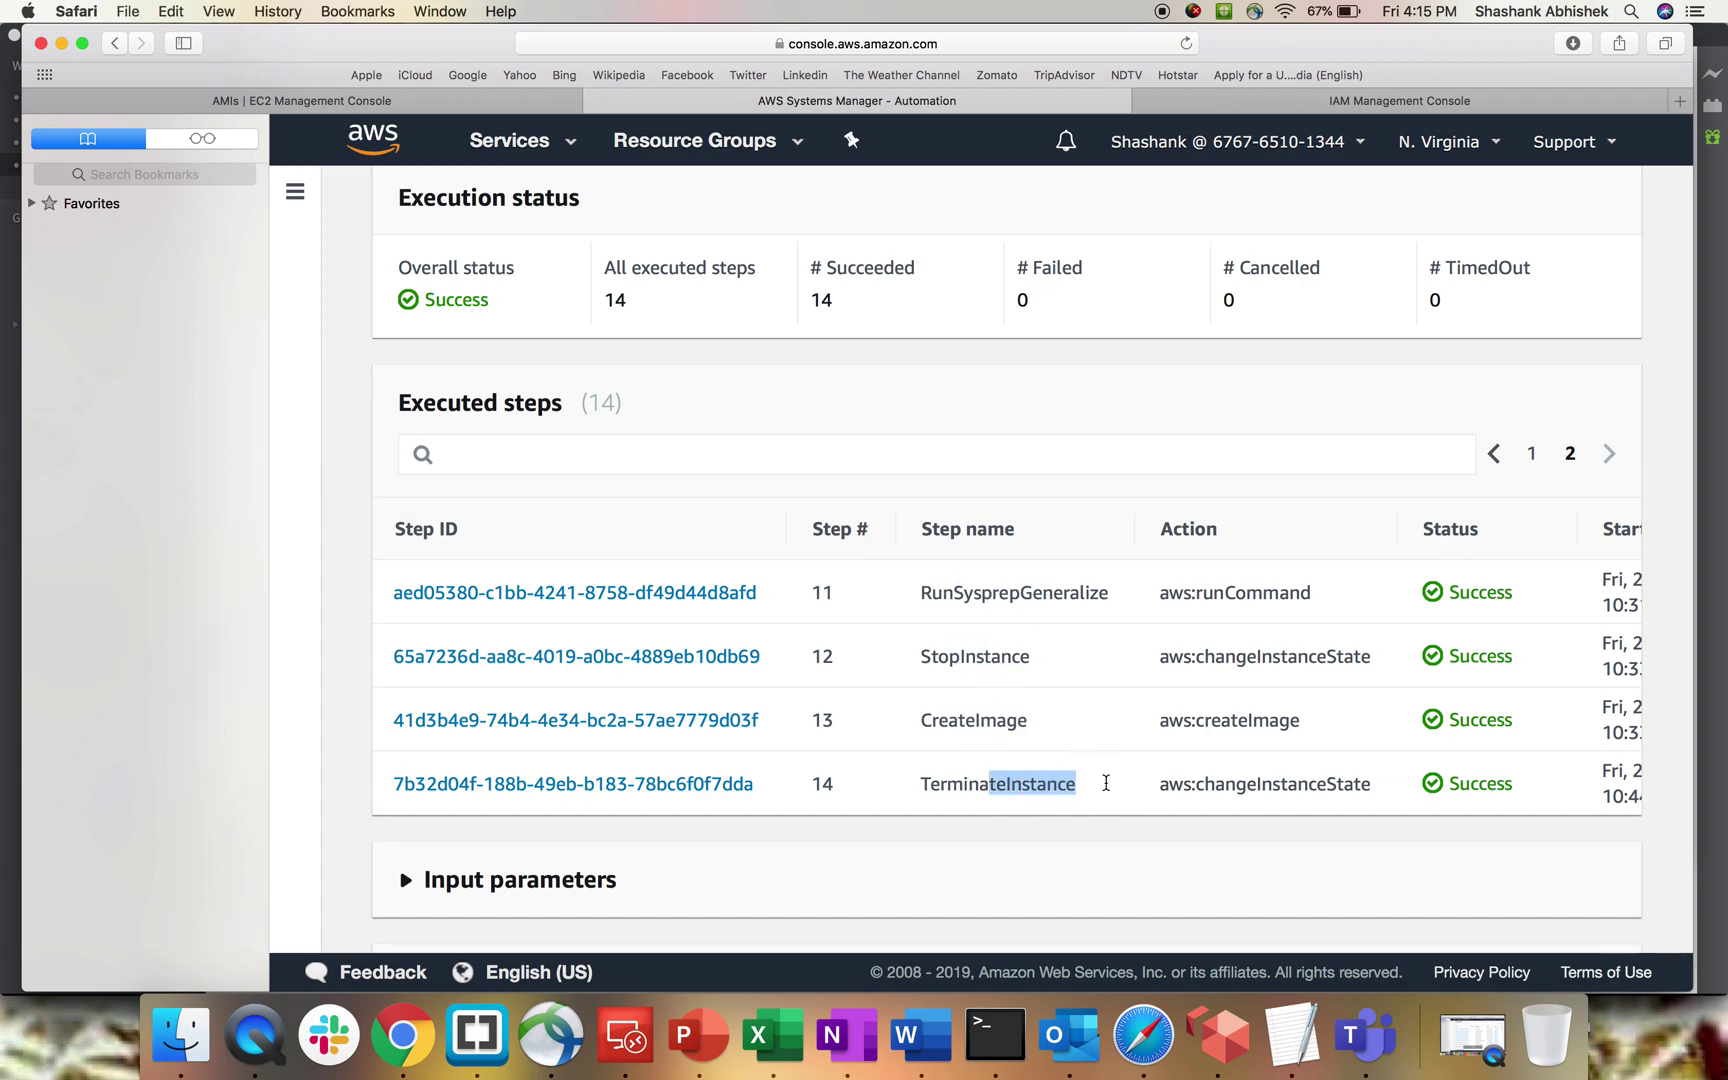
Open the EC2 AMIs list, select the UpdateWindowsAmi image and widen the AMI Name column to read its name.
click(267, 101)
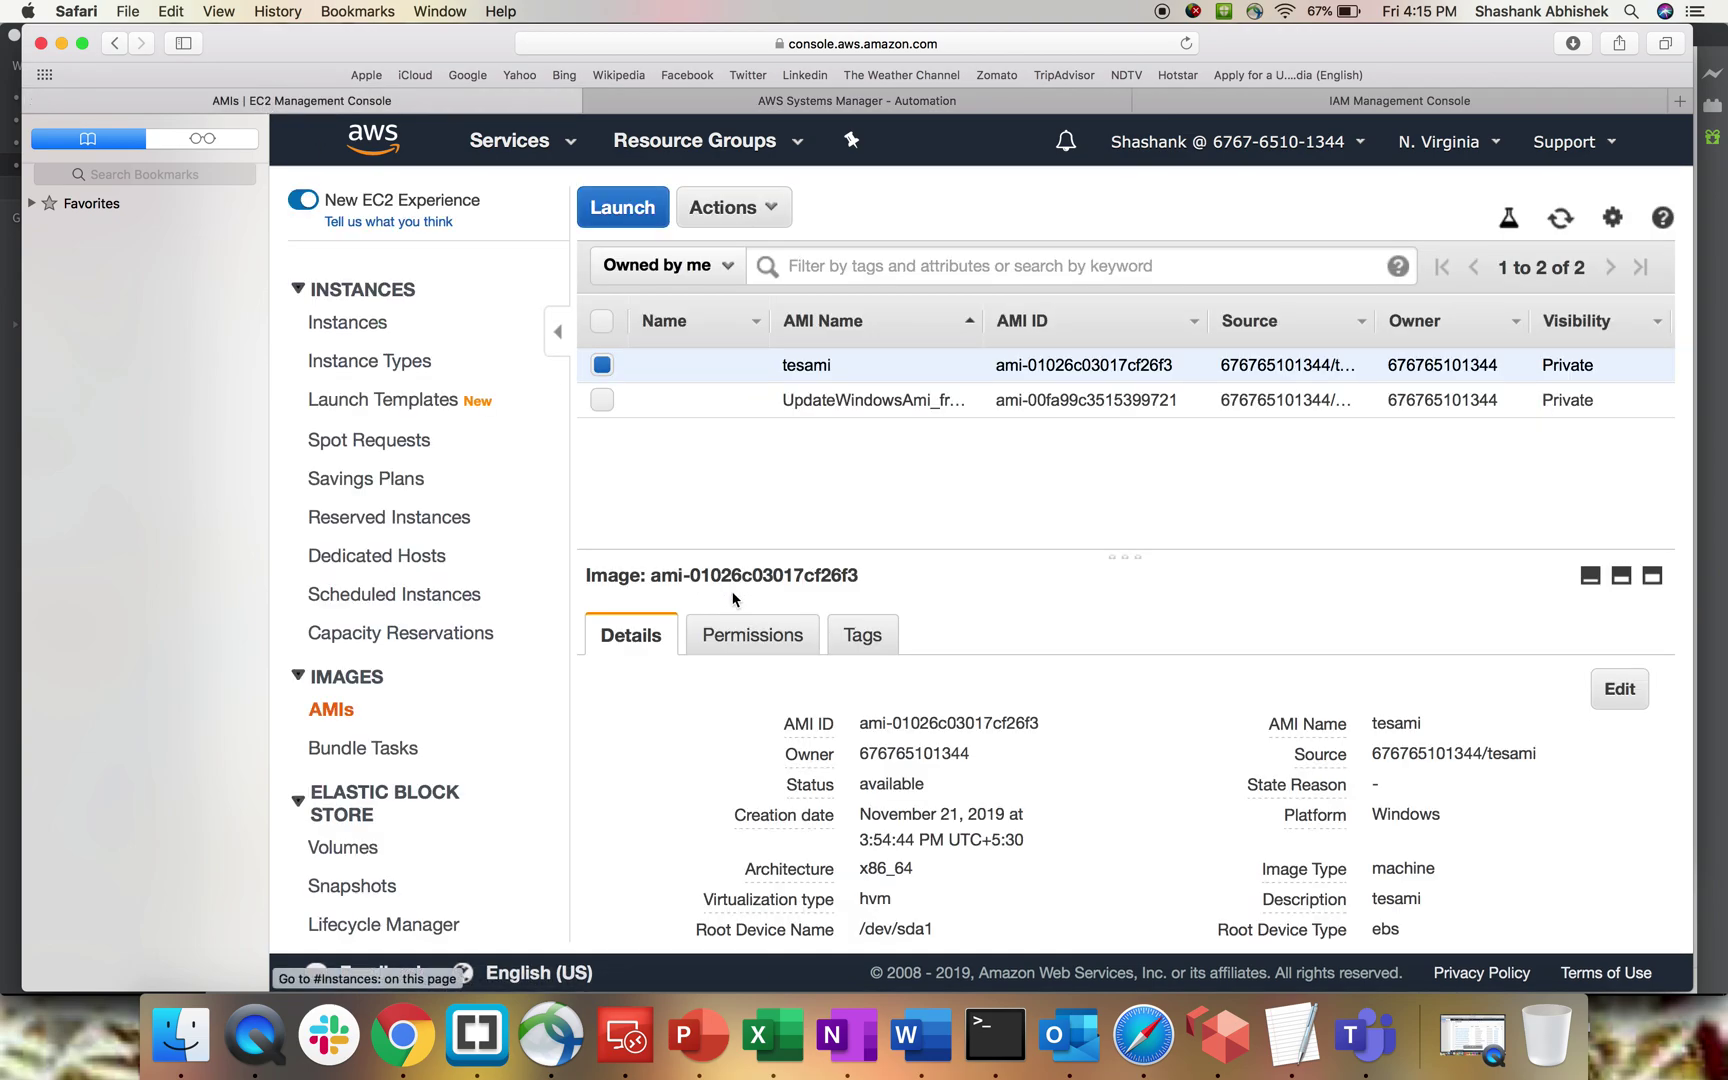
click(603, 400)
click(603, 364)
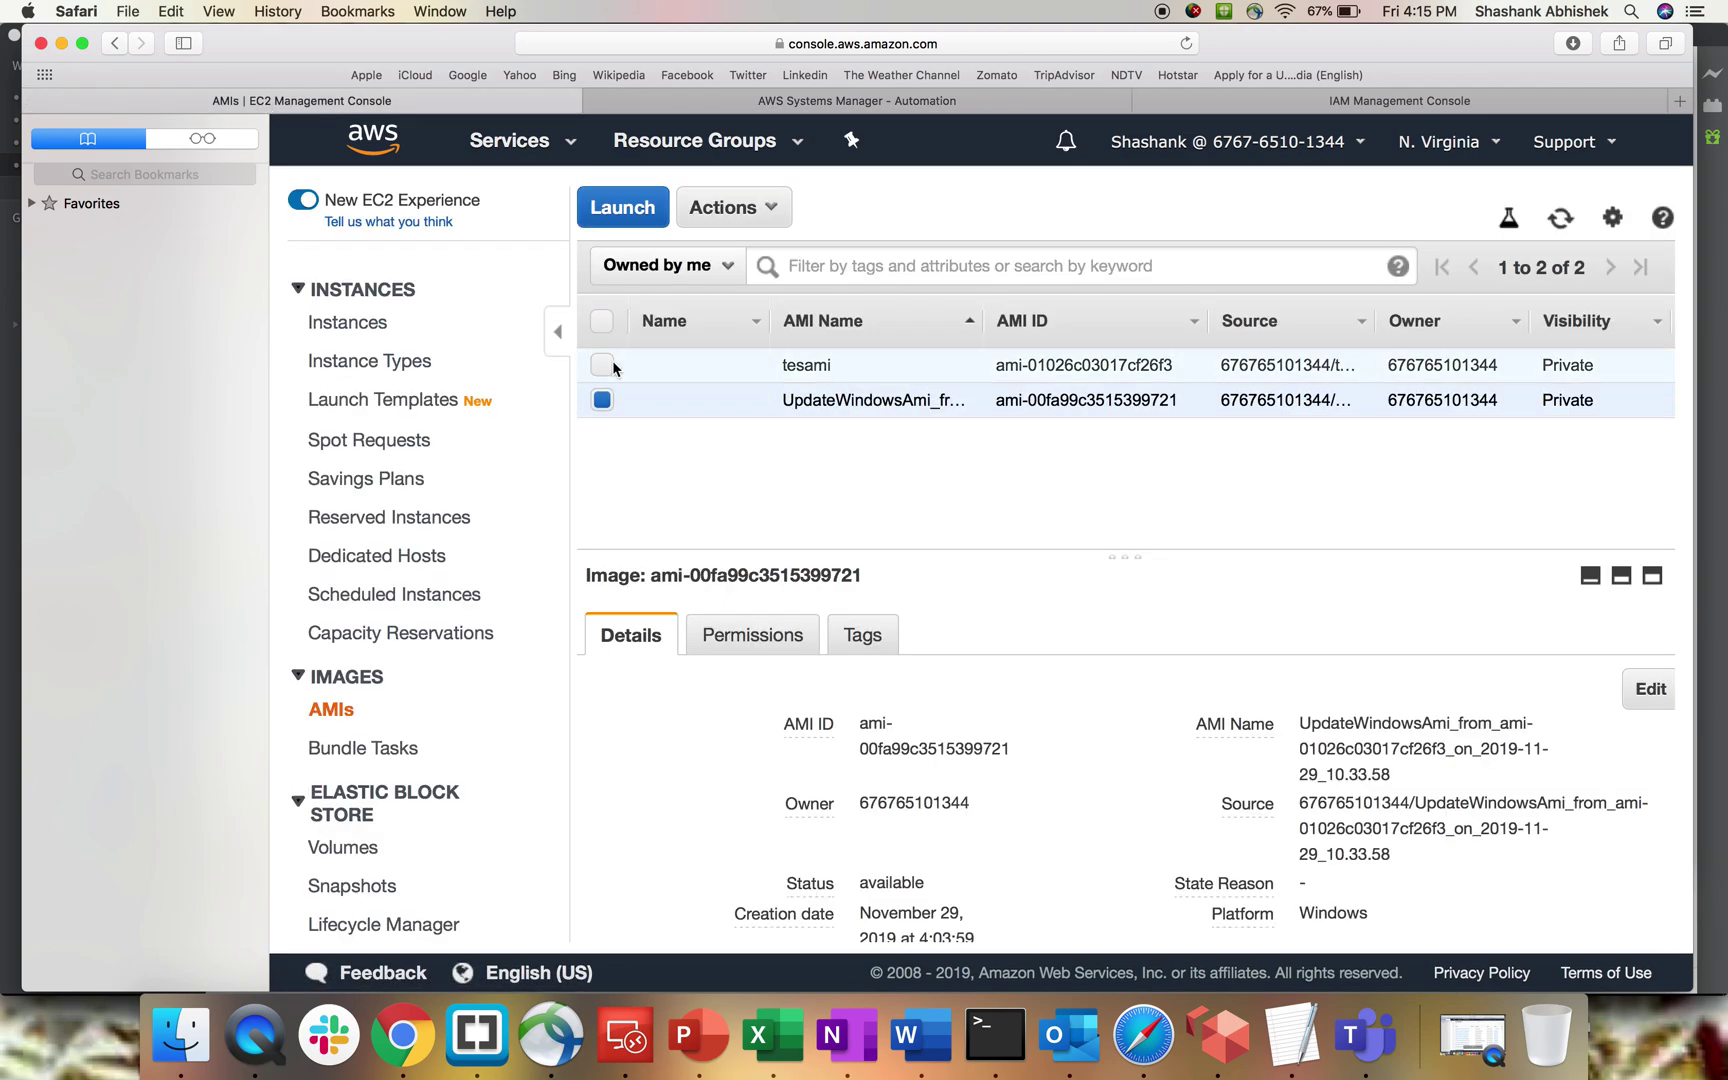
drag(984, 321, 1348, 341)
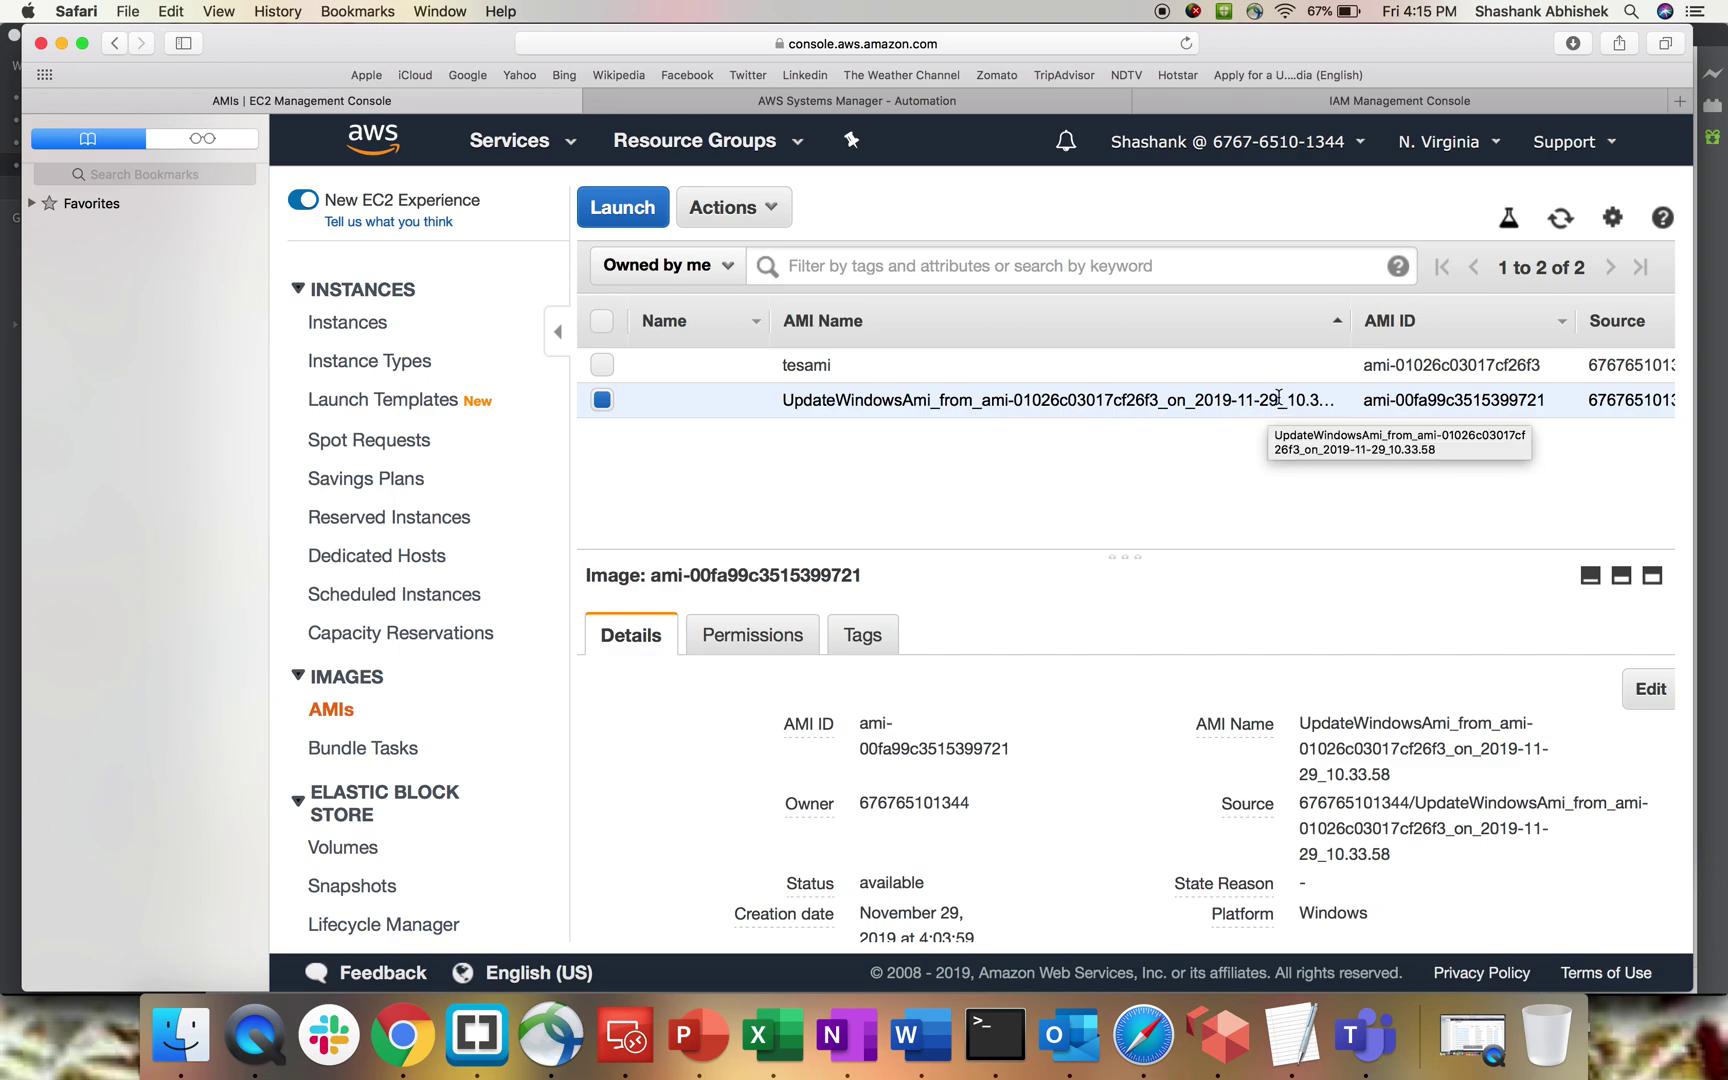
Examine the date in the UpdateWindowsAmi image's name and compare it with the creation date in its details.
drag(1279, 400, 1163, 401)
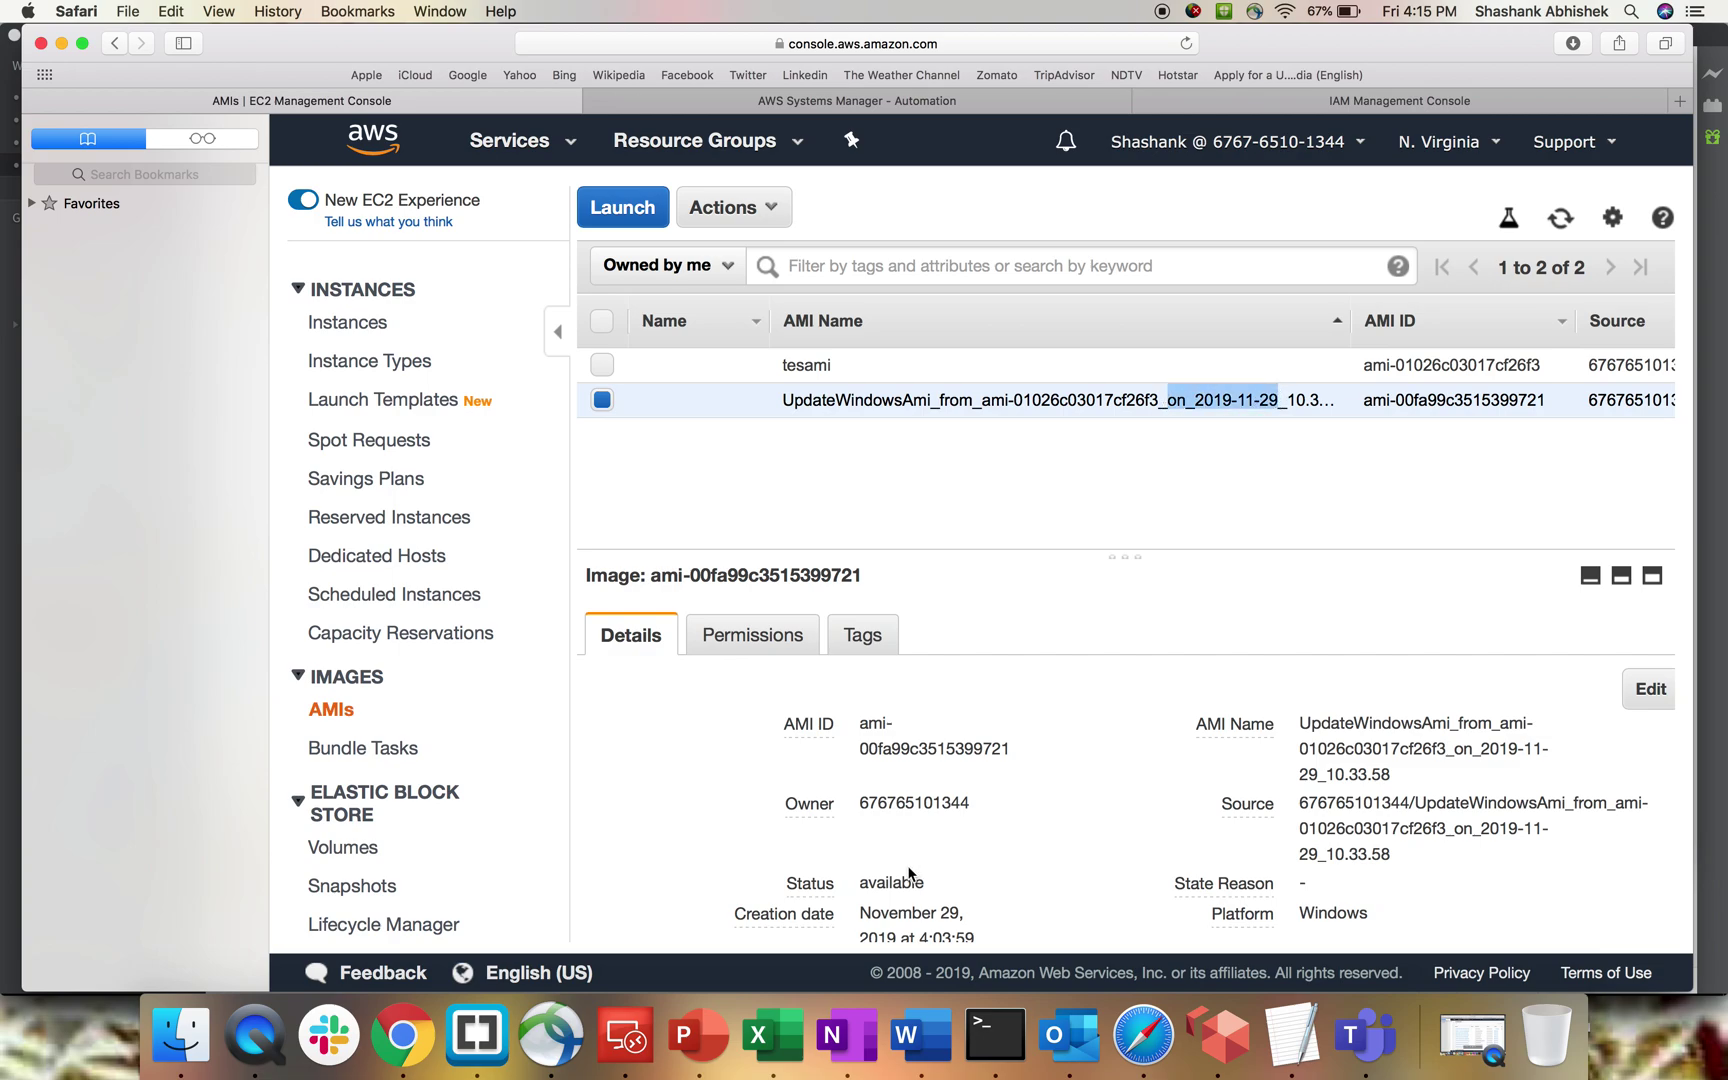
click(933, 916)
scroll(933, 916, down, 2)
scroll(933, 916, up, 2)
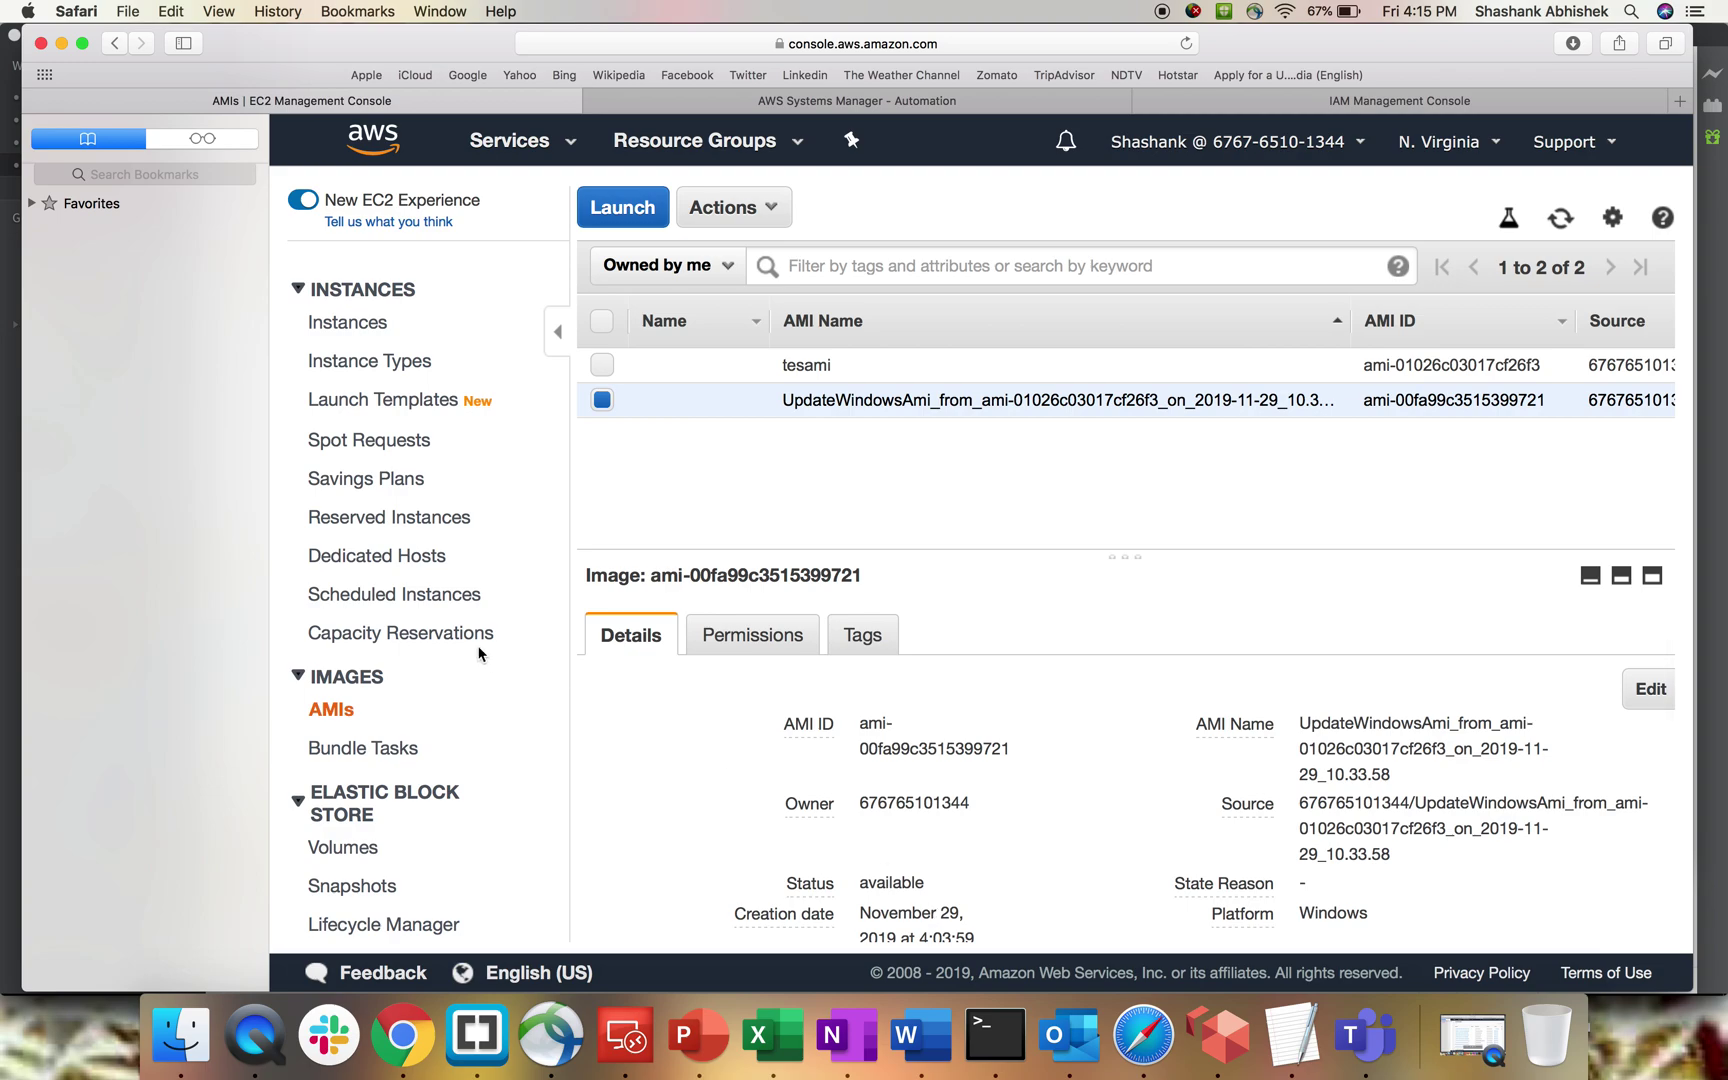
Open the EC2 instances list and check the state of the t2.medium instance used by the automation.
click(368, 326)
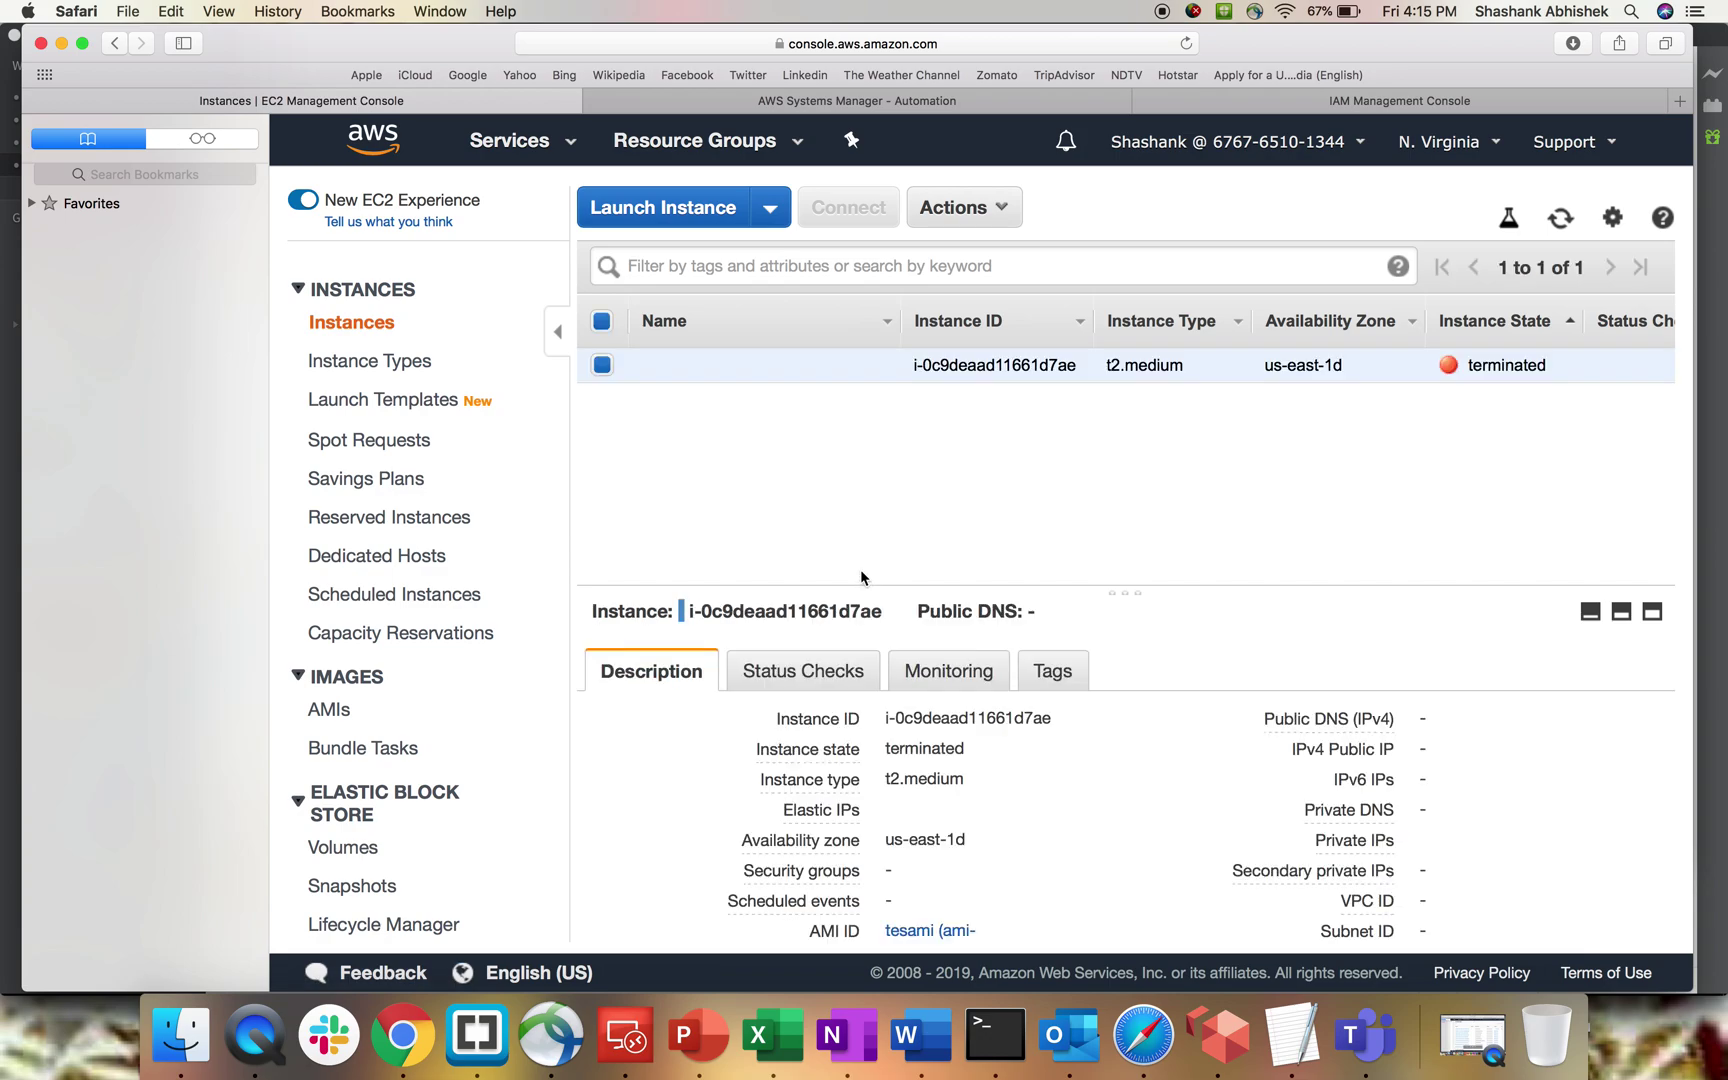
drag(1190, 365, 906, 365)
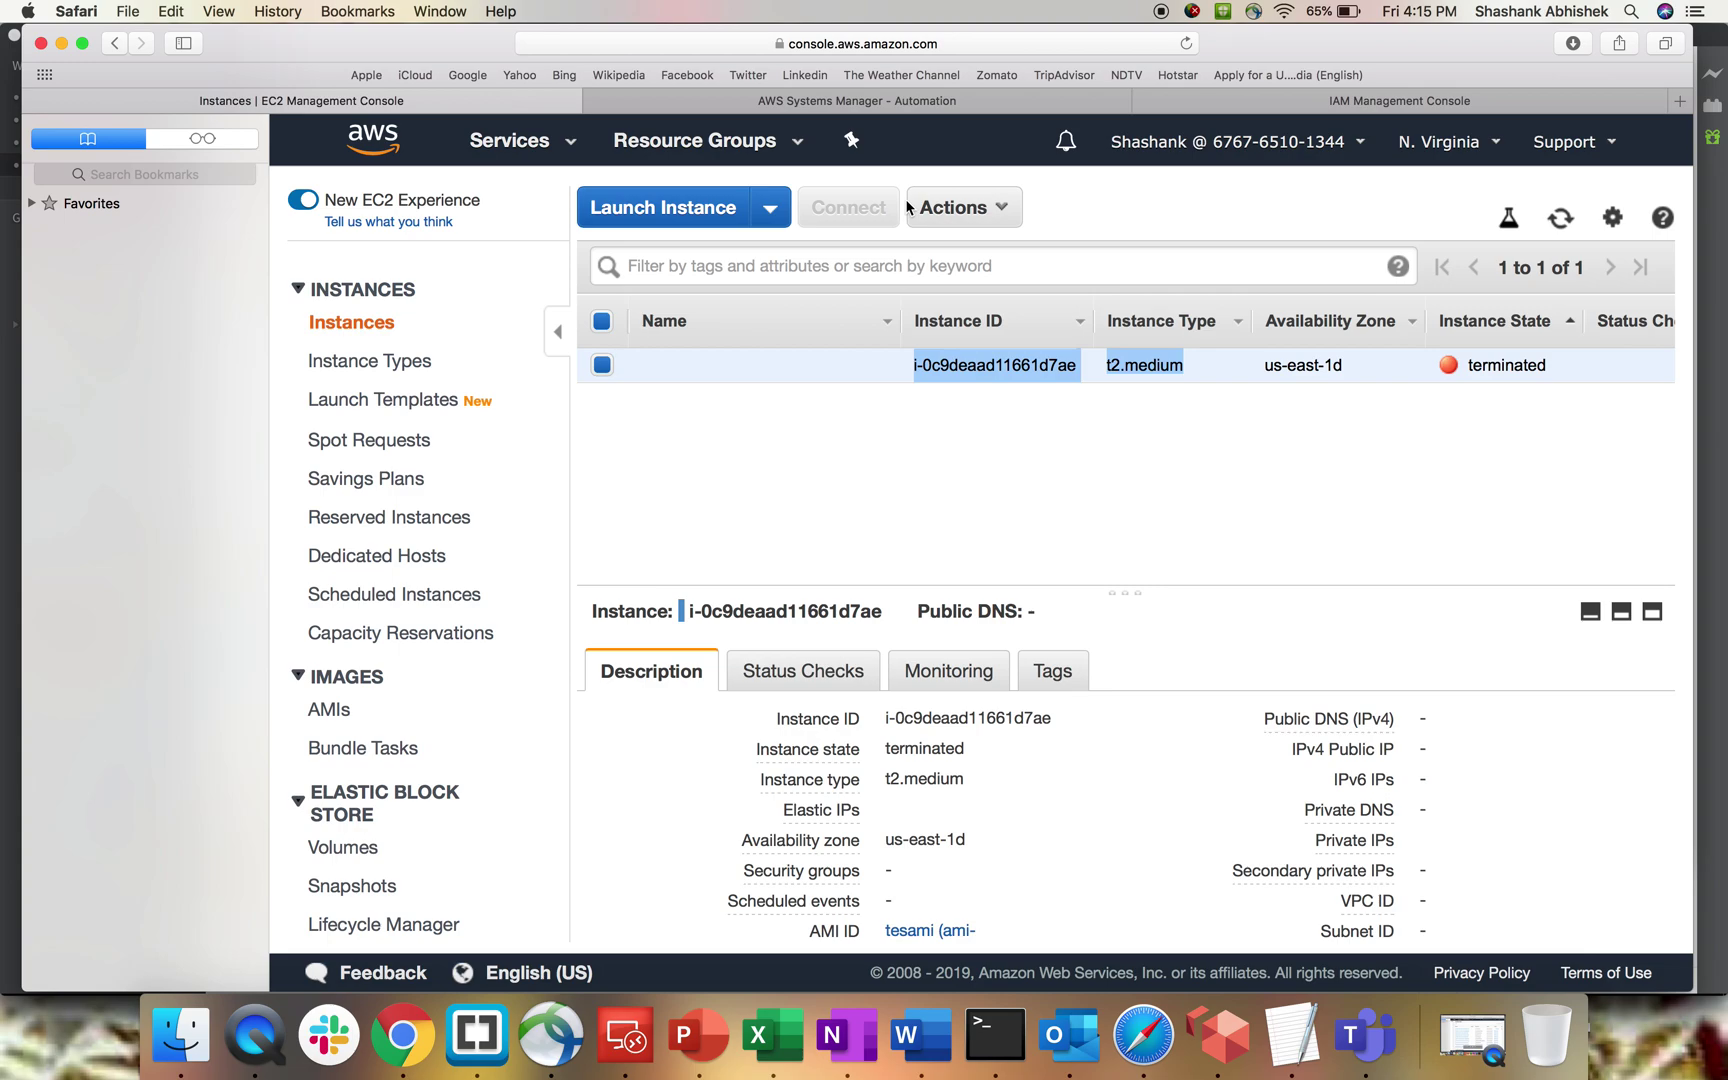
Begin a new automation in Systems Manager and filter the Amazon-owned documents by the name prefix AWS-Update.
click(850, 104)
scroll(656, 398, up, 5)
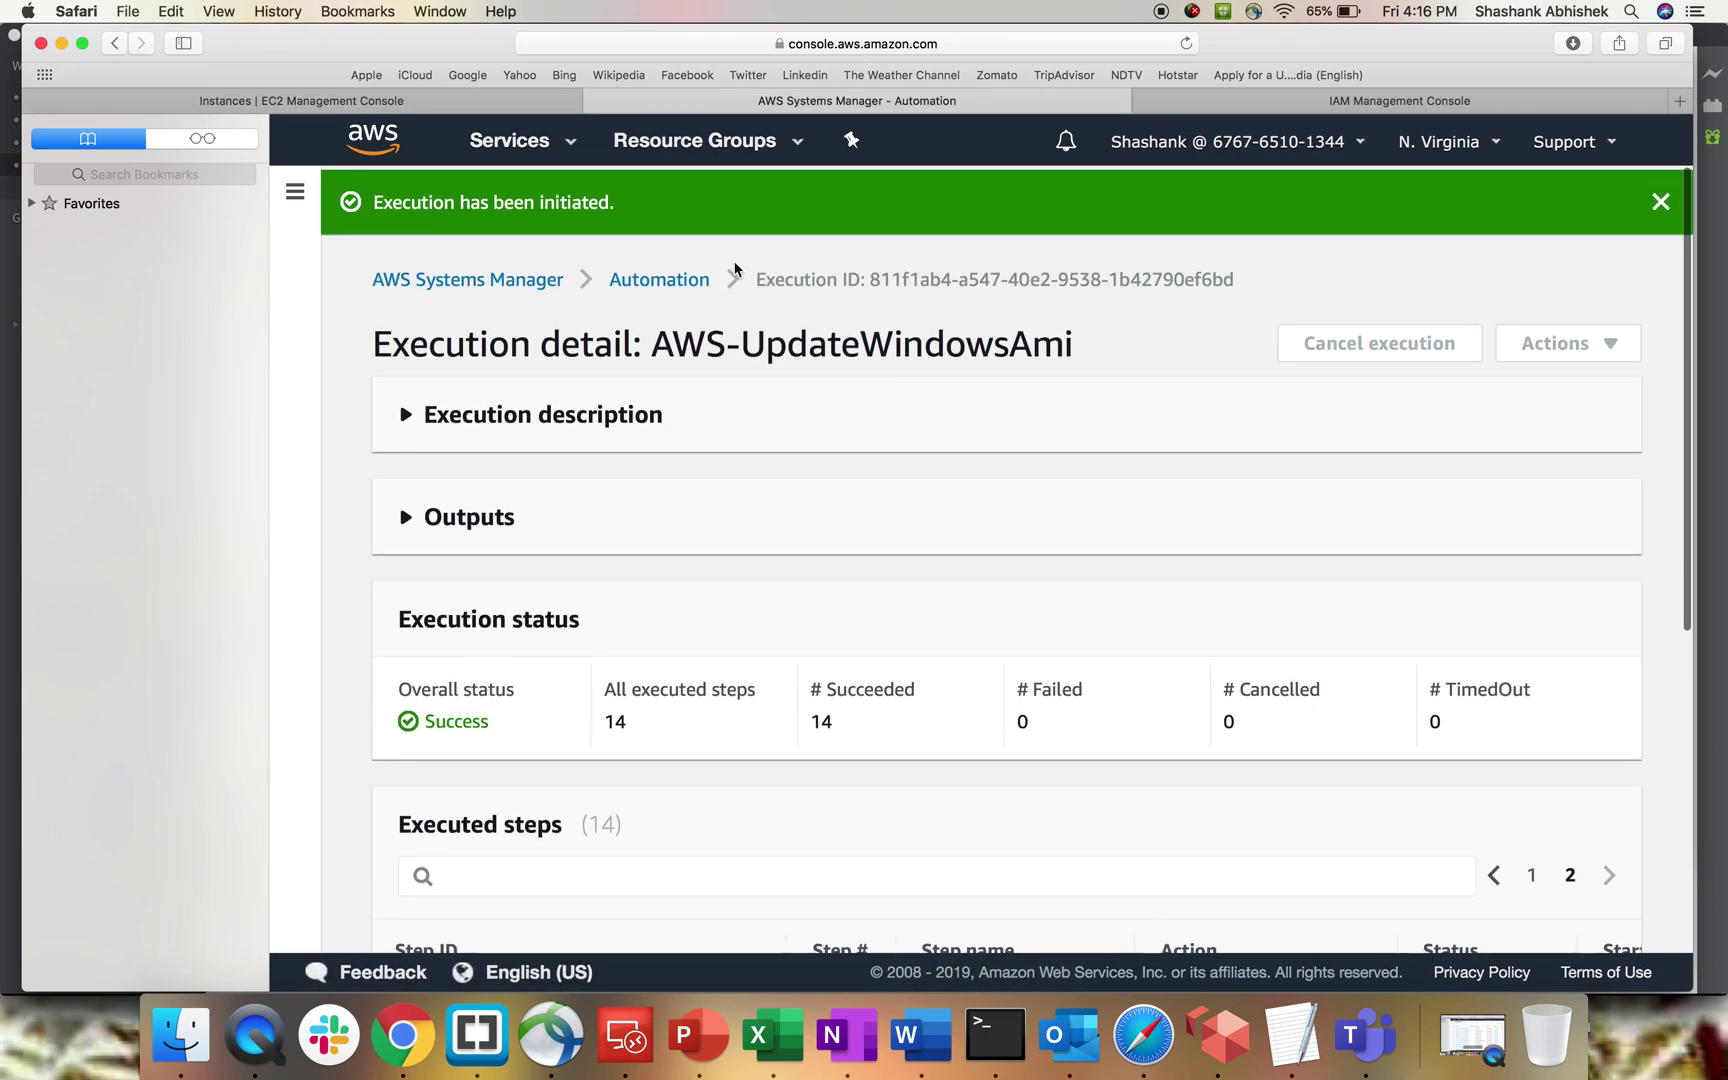
click(672, 271)
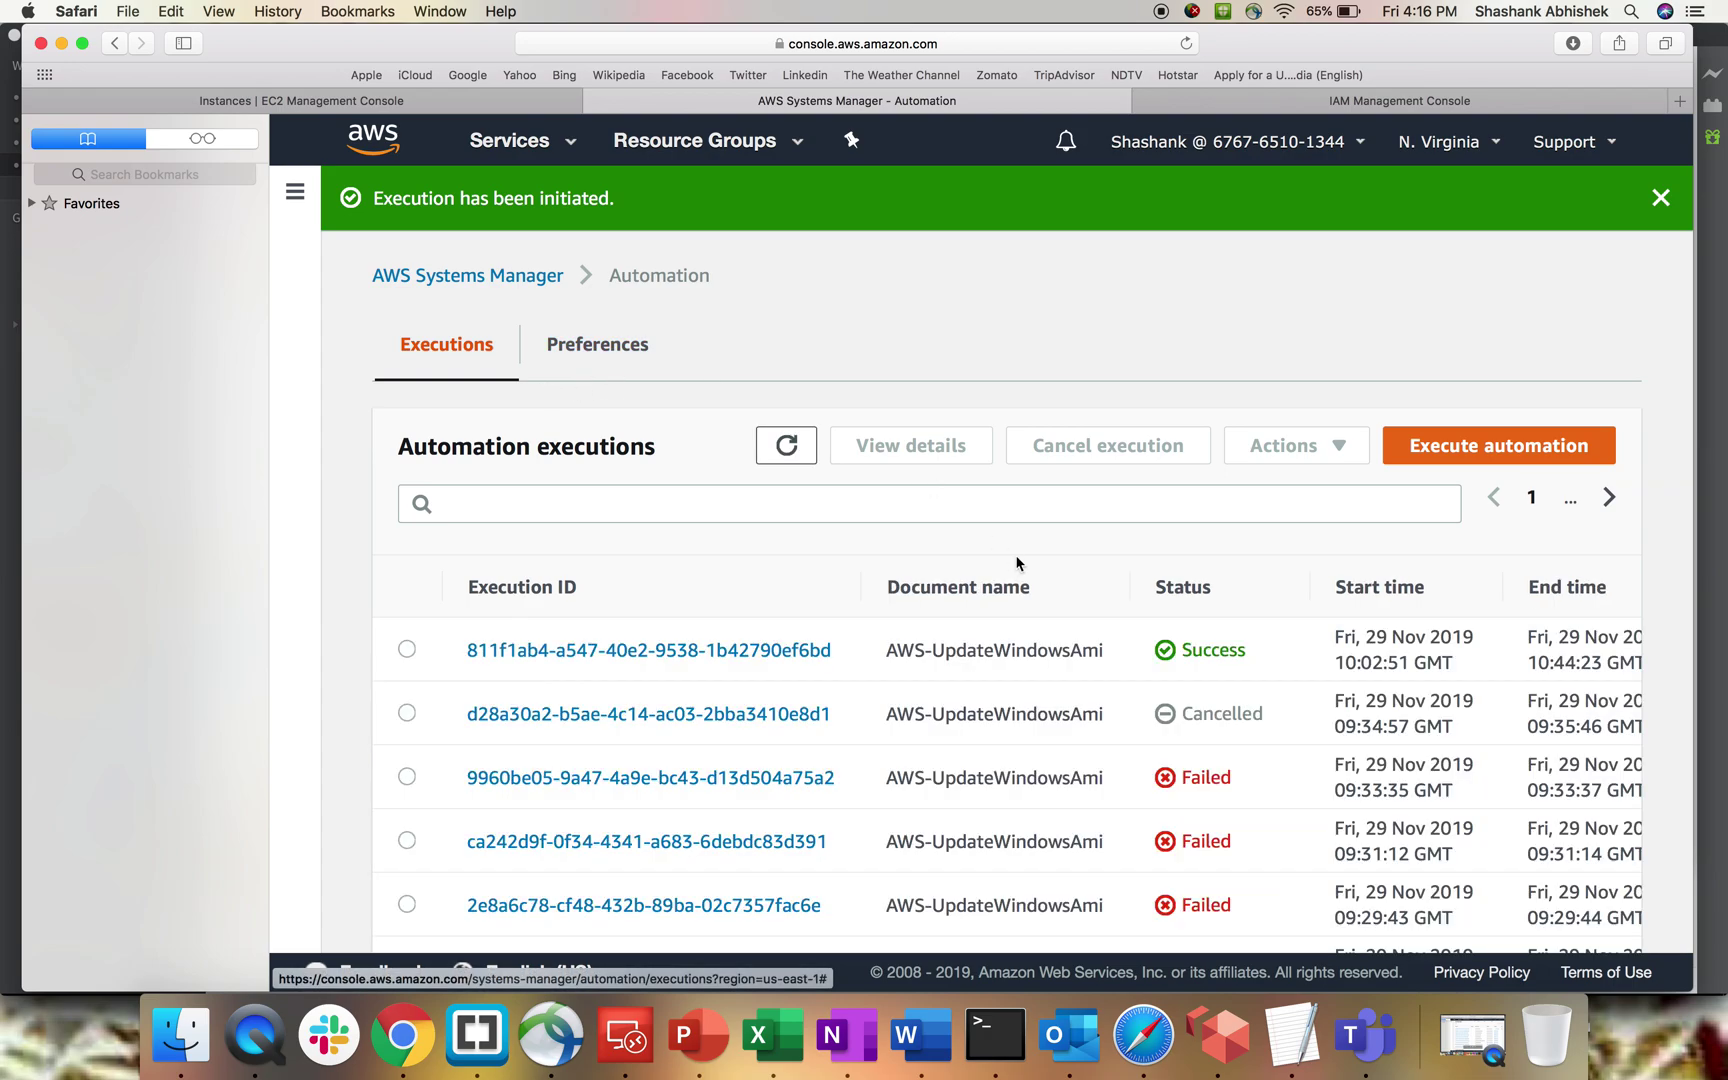
click(1517, 458)
click(900, 596)
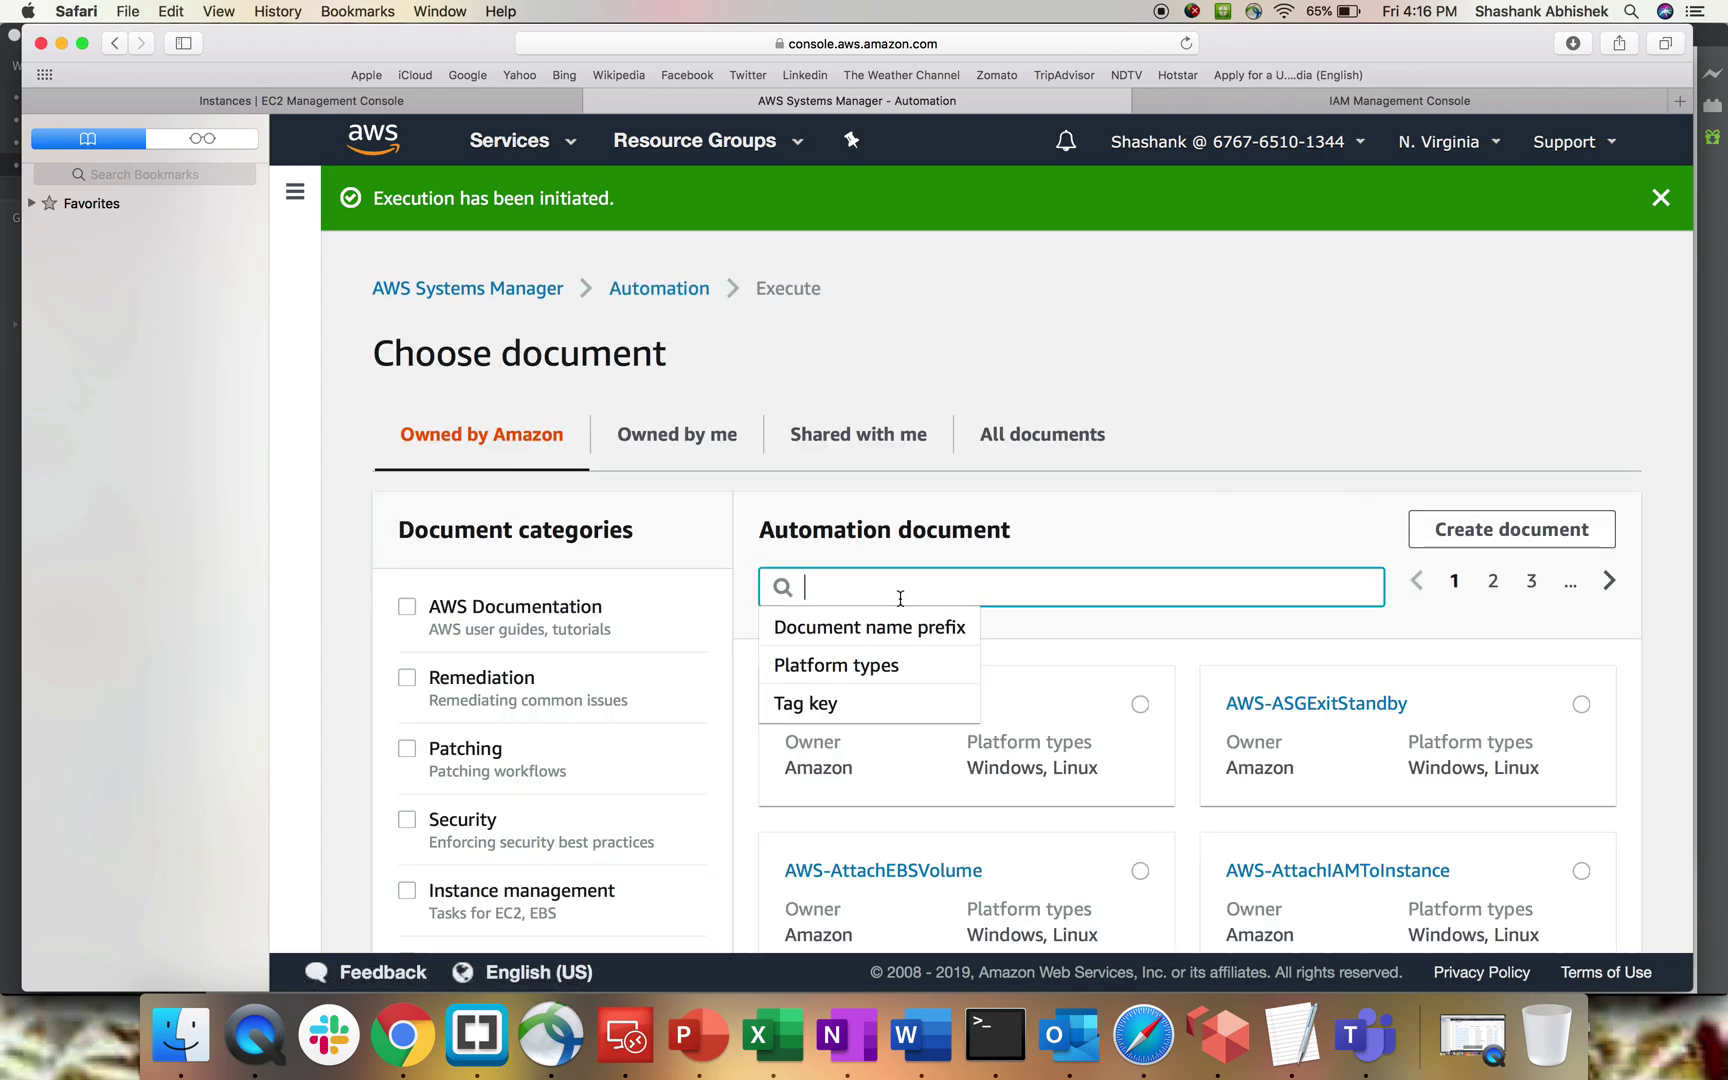
text(AWS)
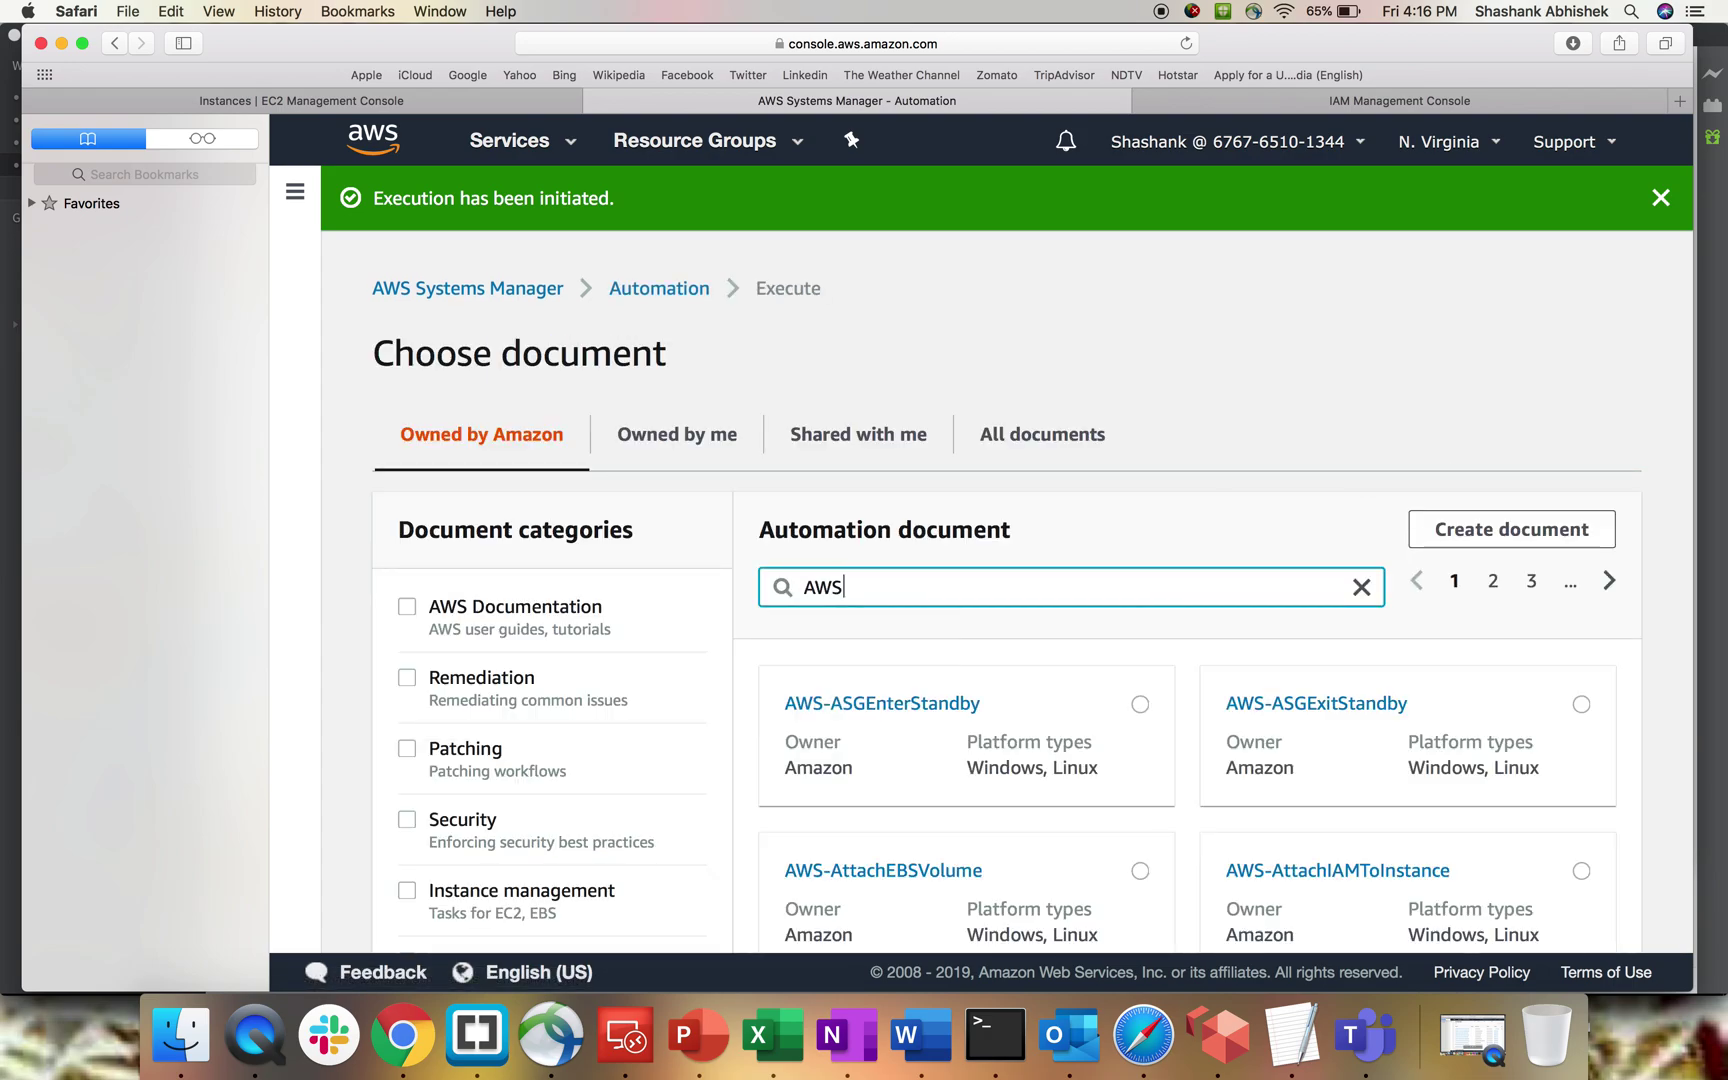
text(-Update)
key(Return)
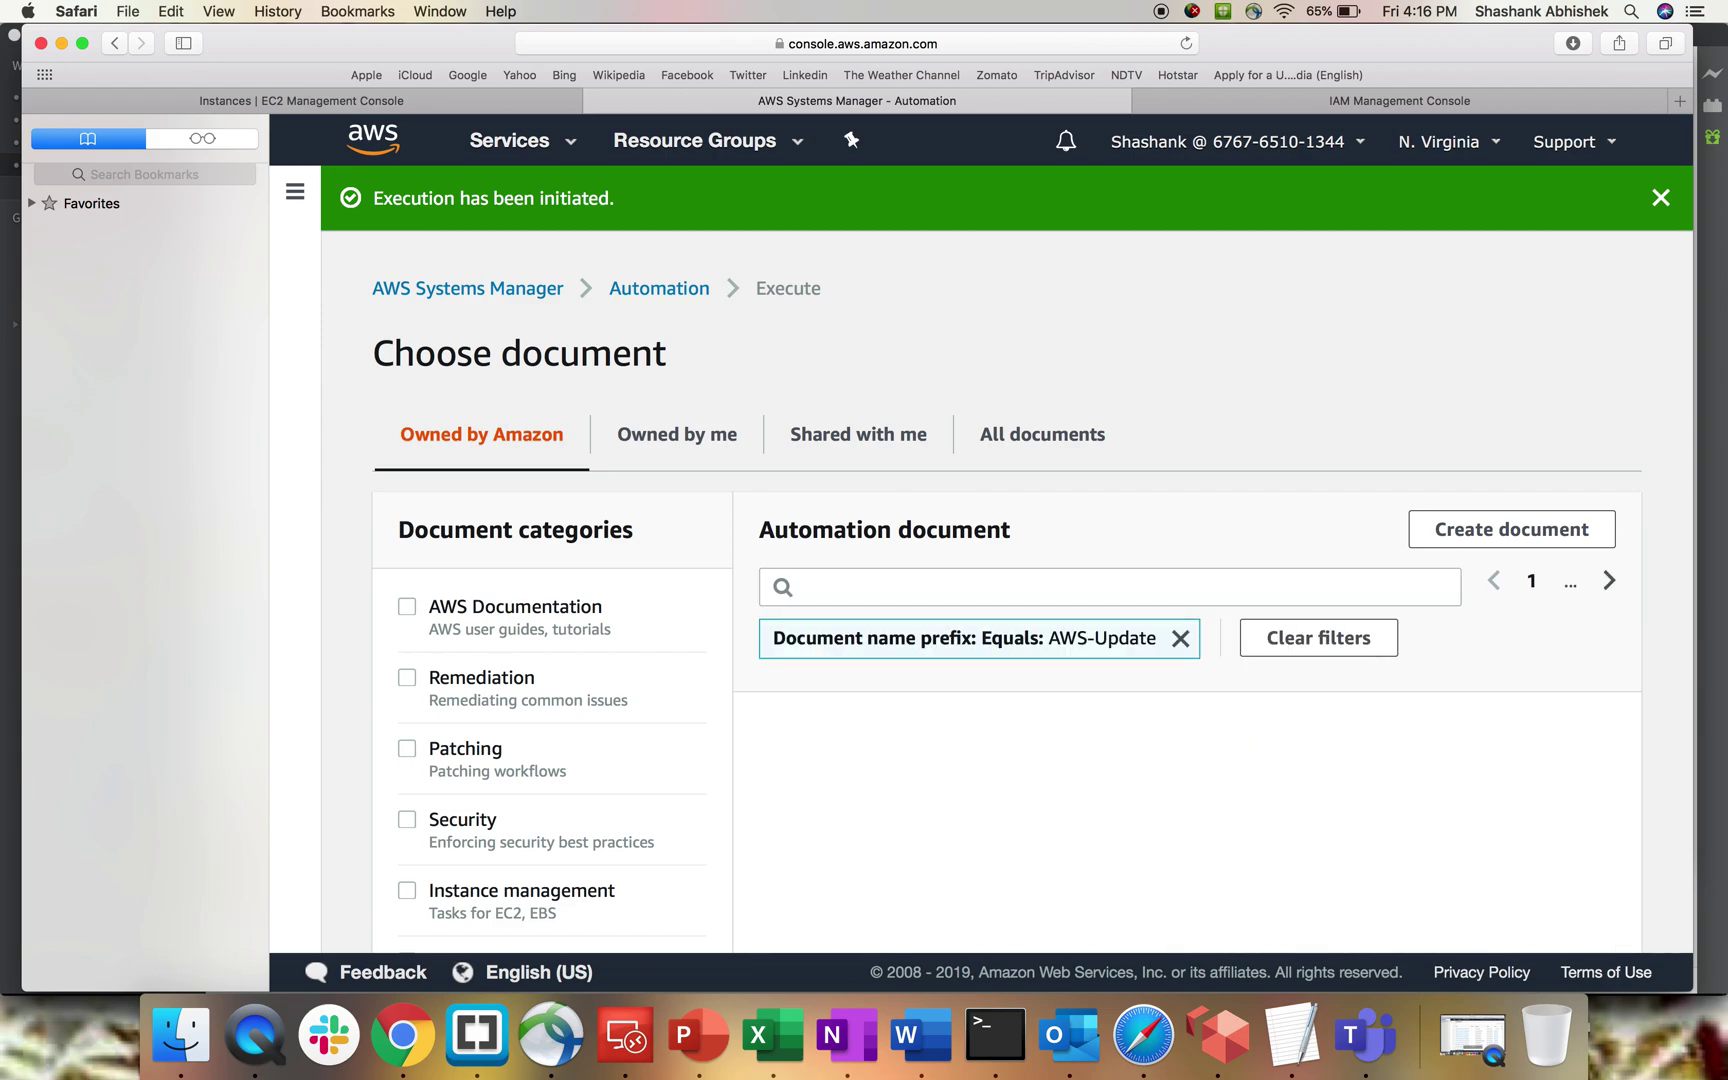
Choose the AWS-UpdateLinuxAmi document with the default version at runtime and proceed to its input parameters.
scroll(999, 784, down, 5)
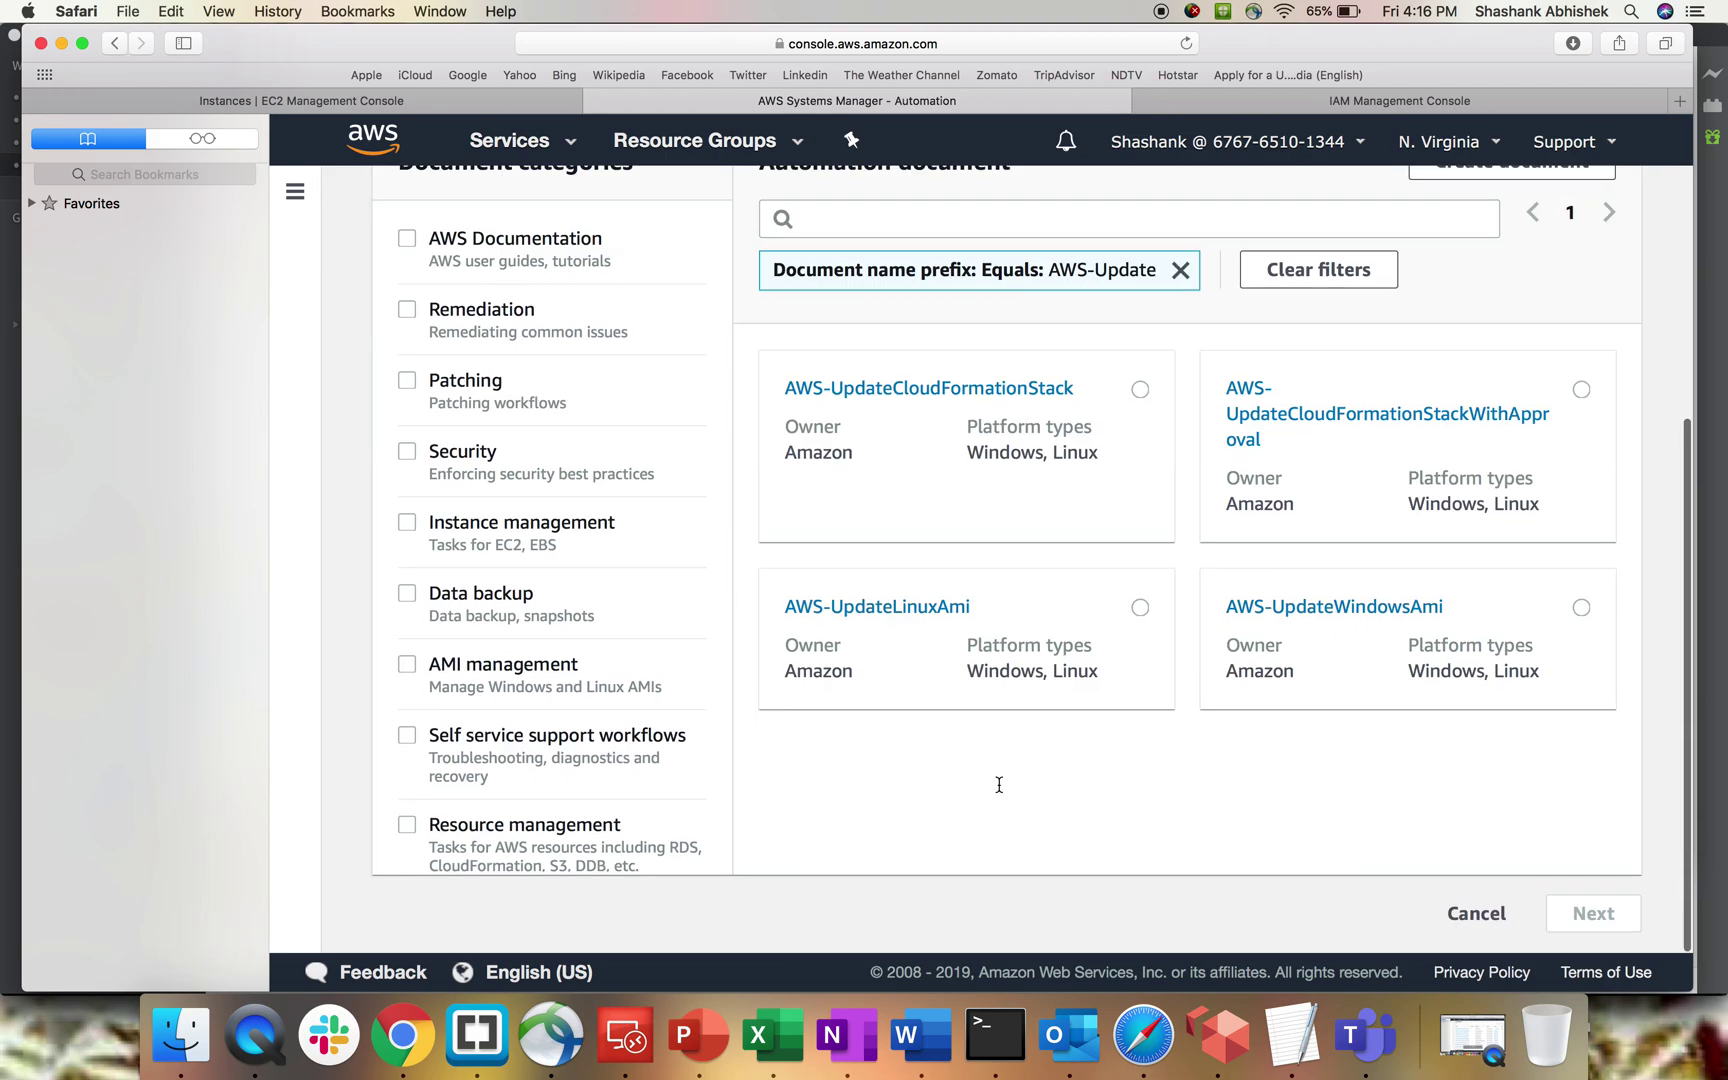
click(1139, 610)
scroll(1275, 757, down, 3)
scroll(1435, 717, down, 3)
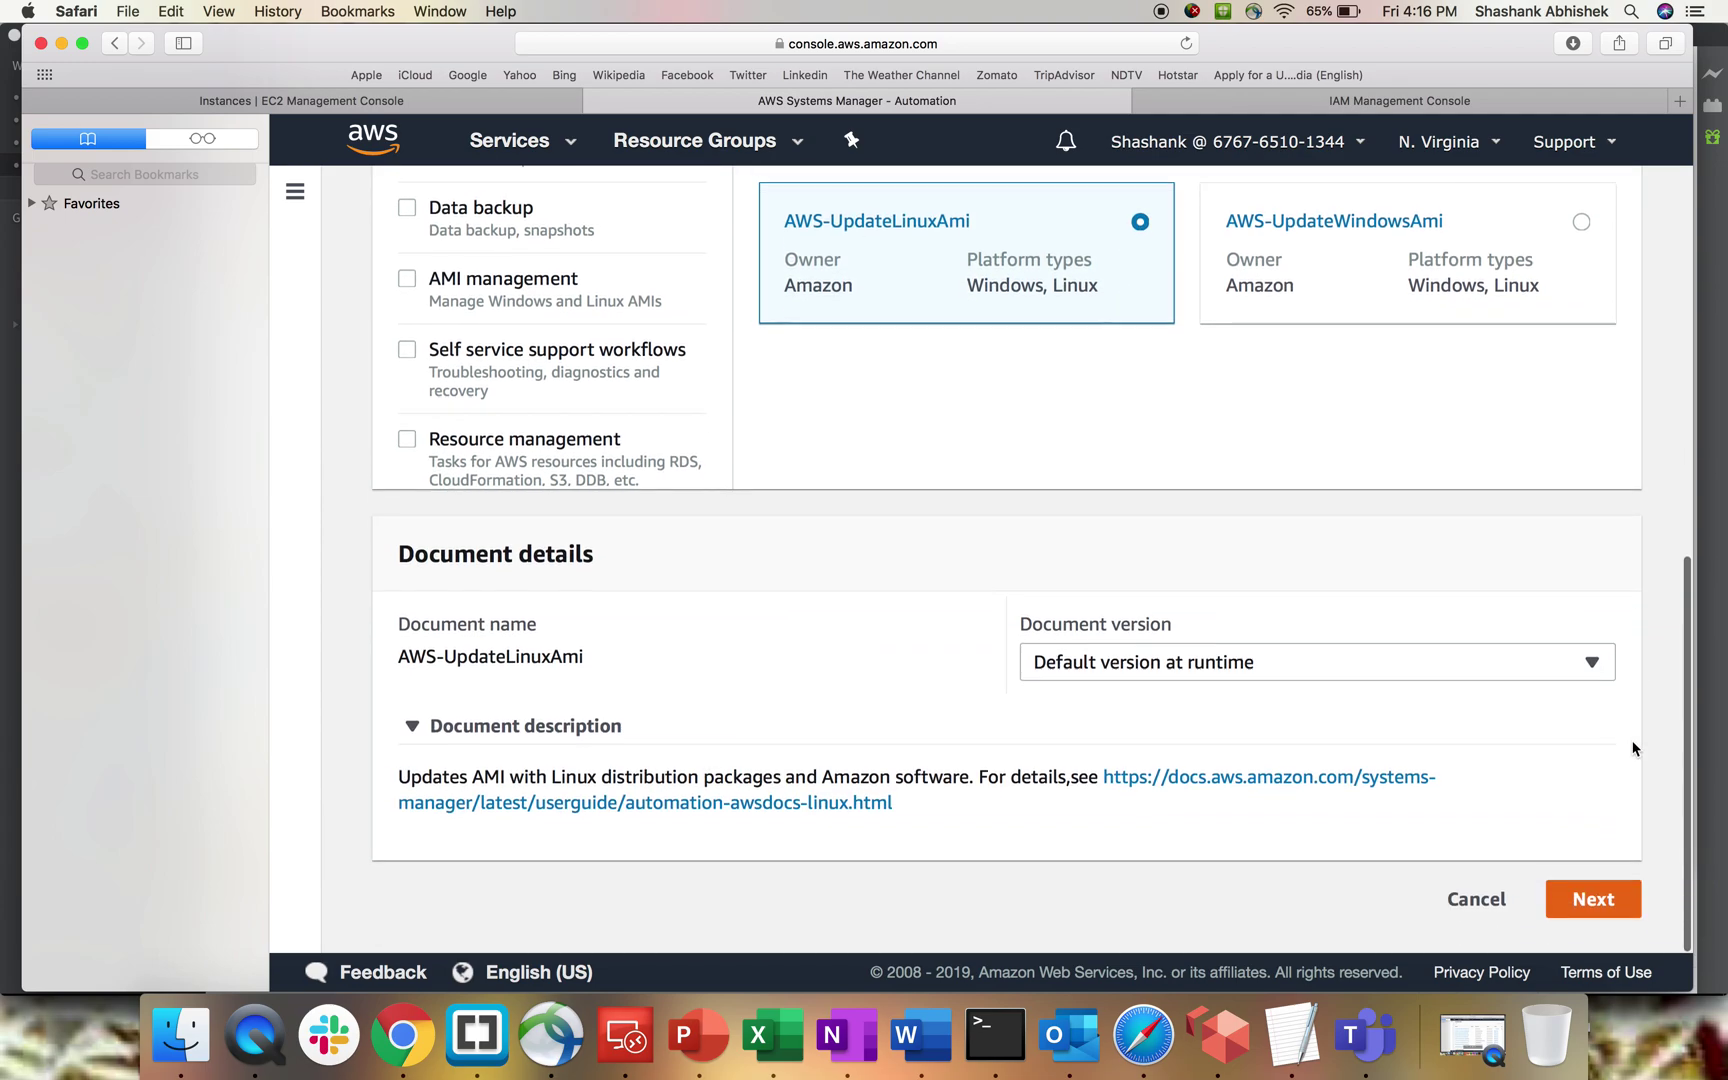
click(1585, 910)
scroll(1220, 705, down, 4)
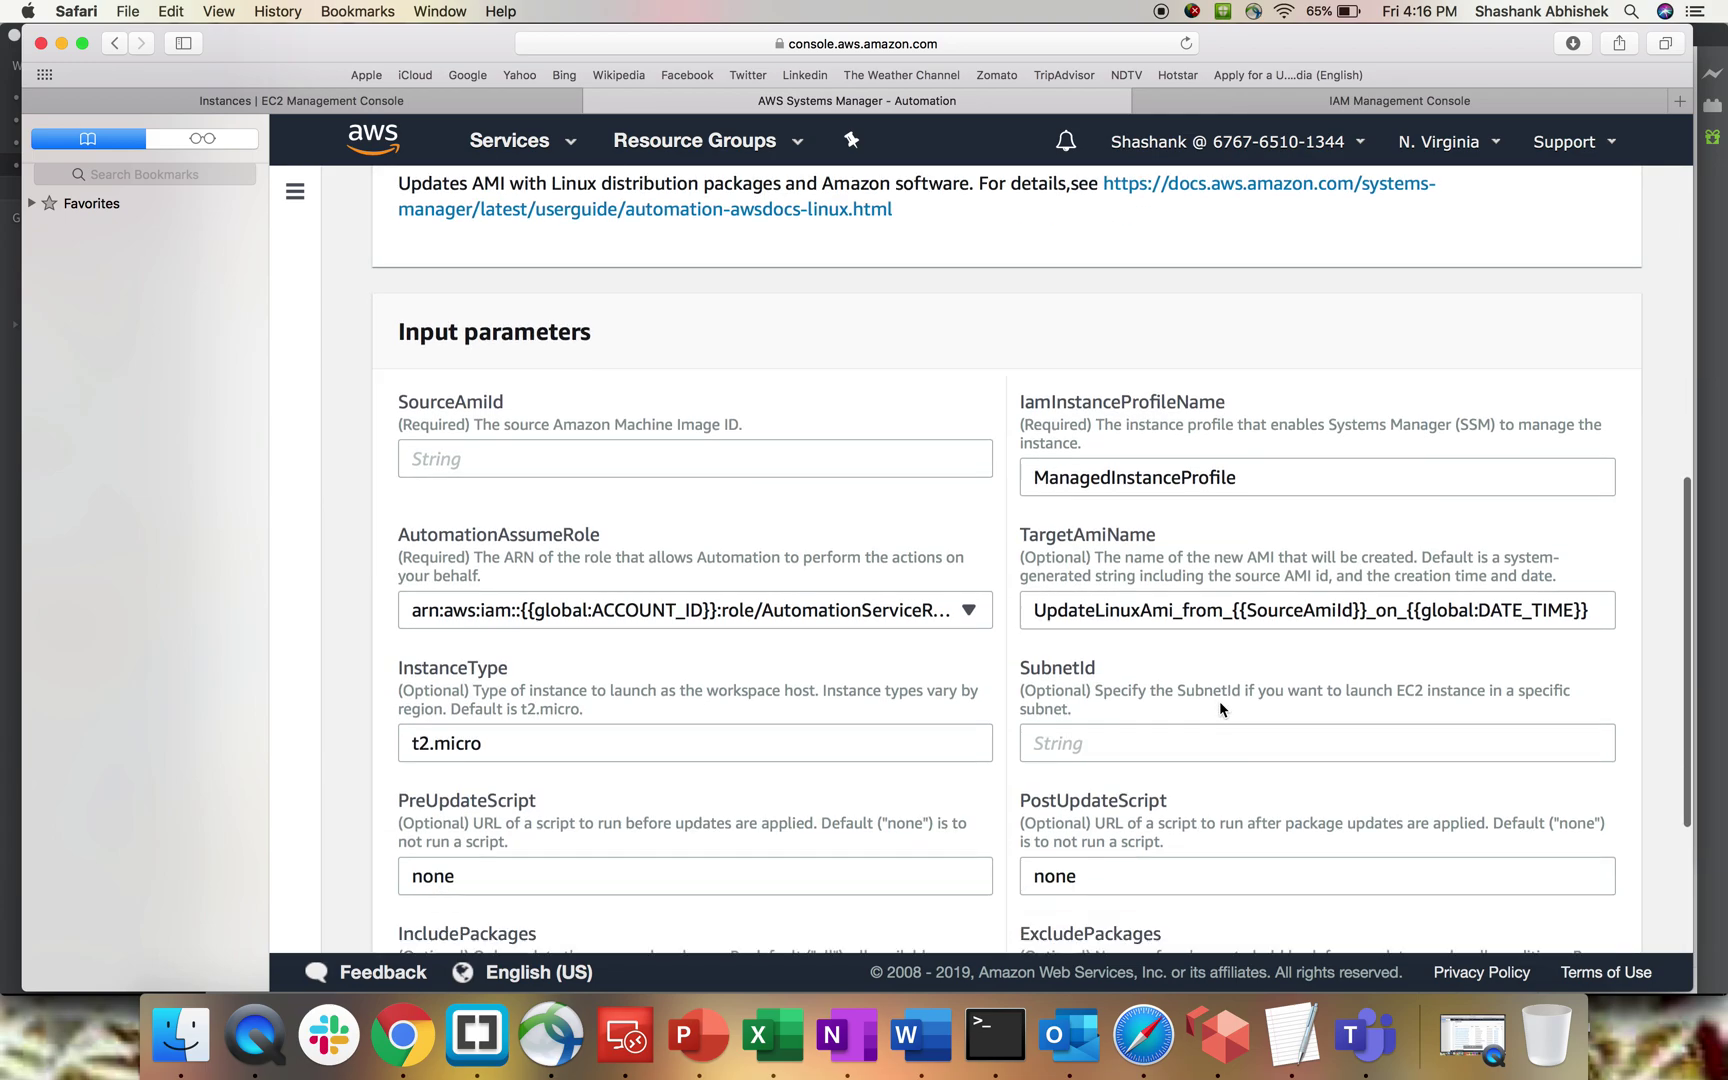
Review the SourceAmiId, IamInstanceProfileName and InstanceType parameters, and return to the EC2 instances list without executing the Linux automation.
click(650, 452)
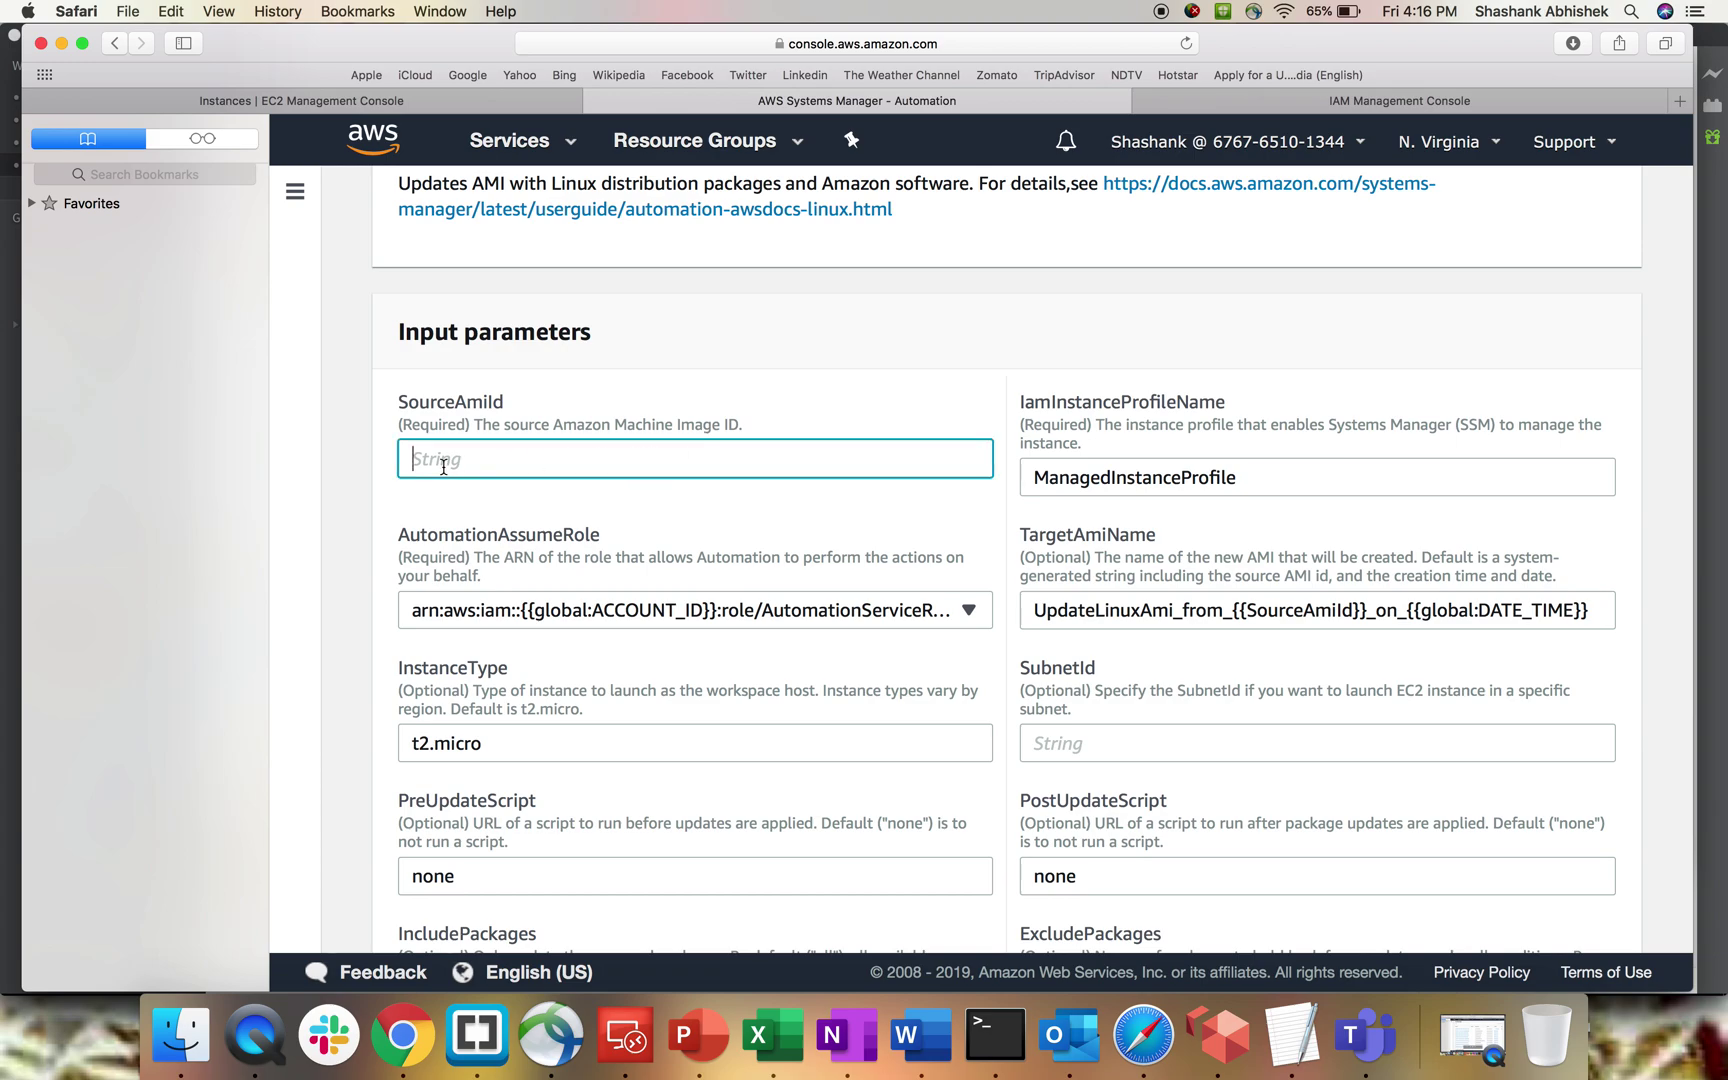
key(Tab)
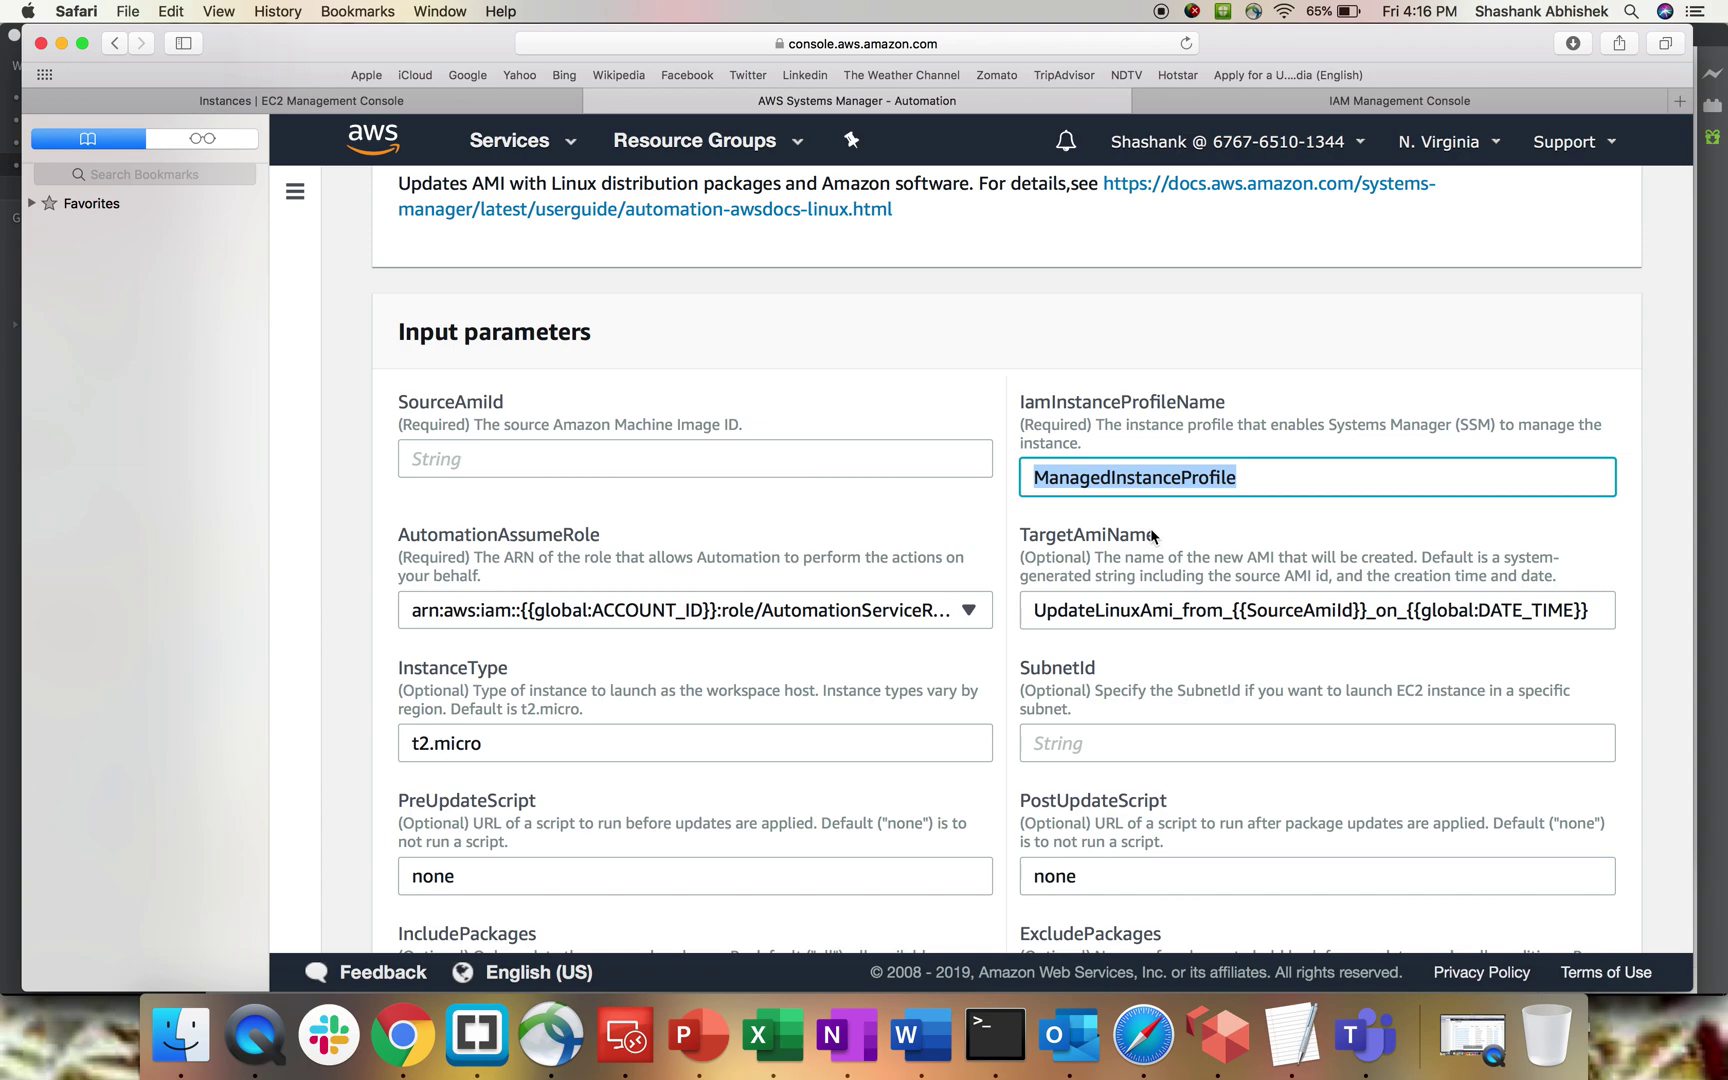
click(612, 744)
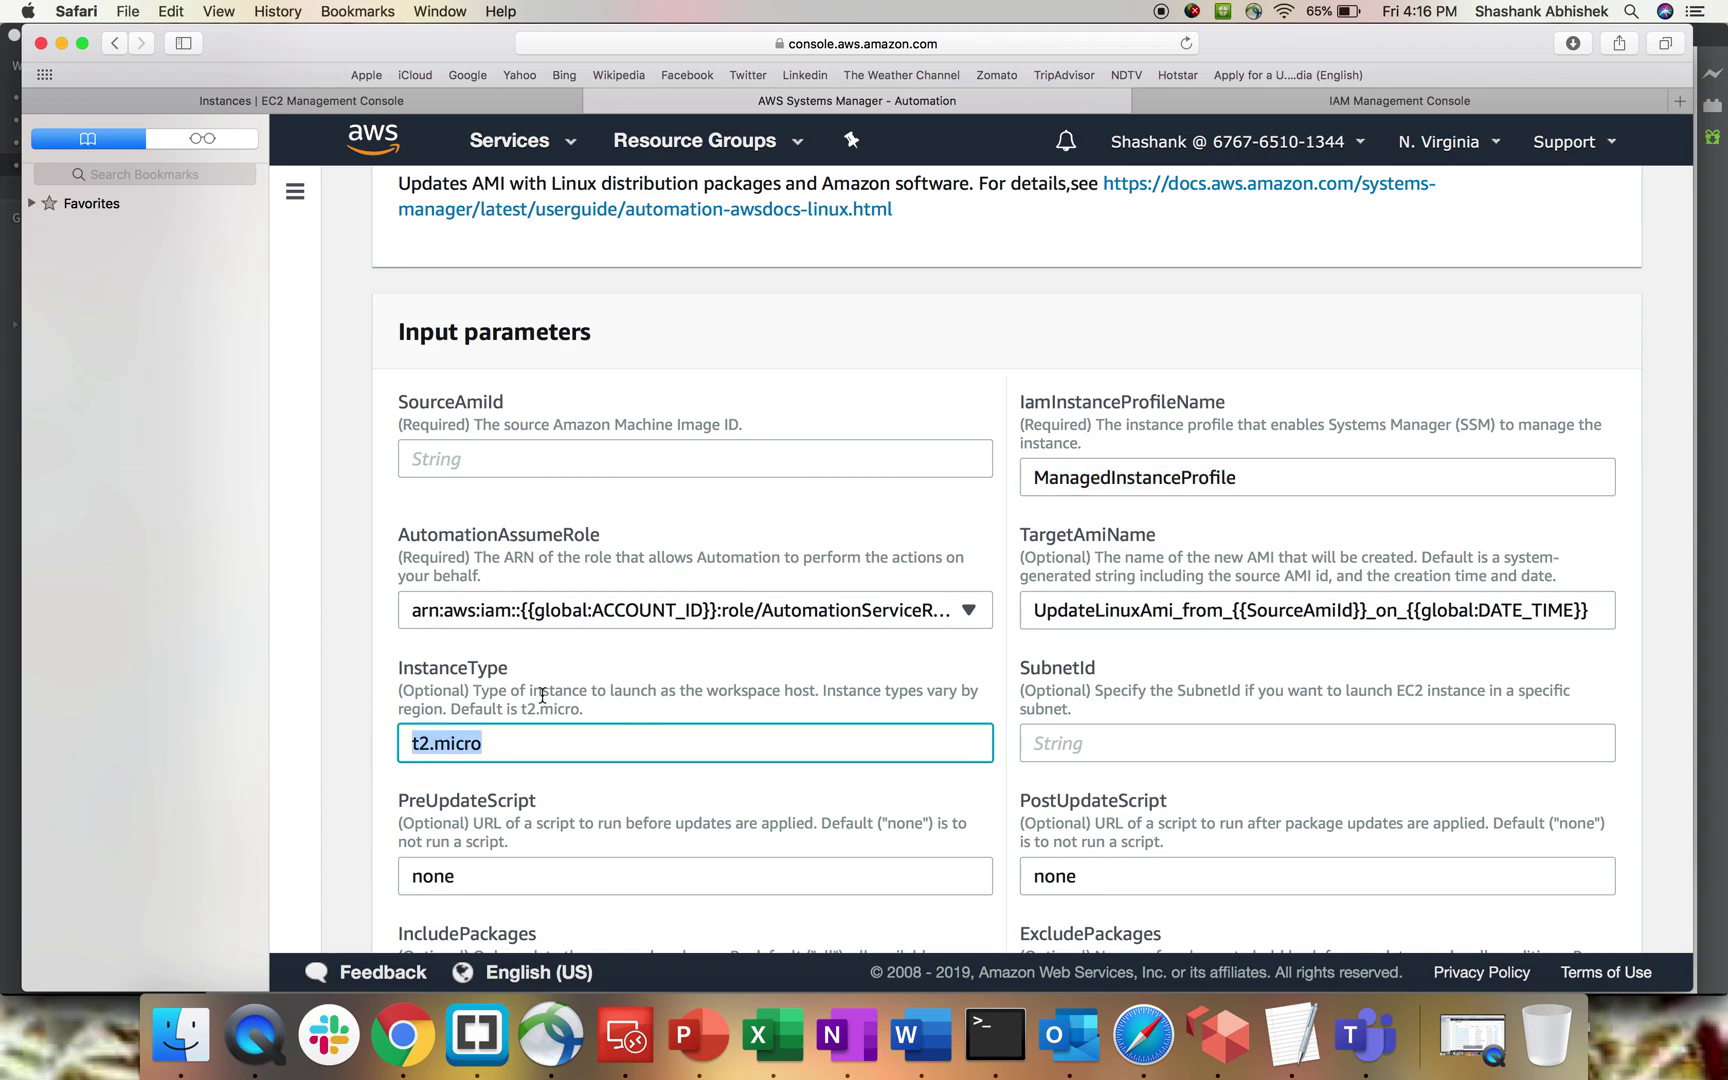
key(Return)
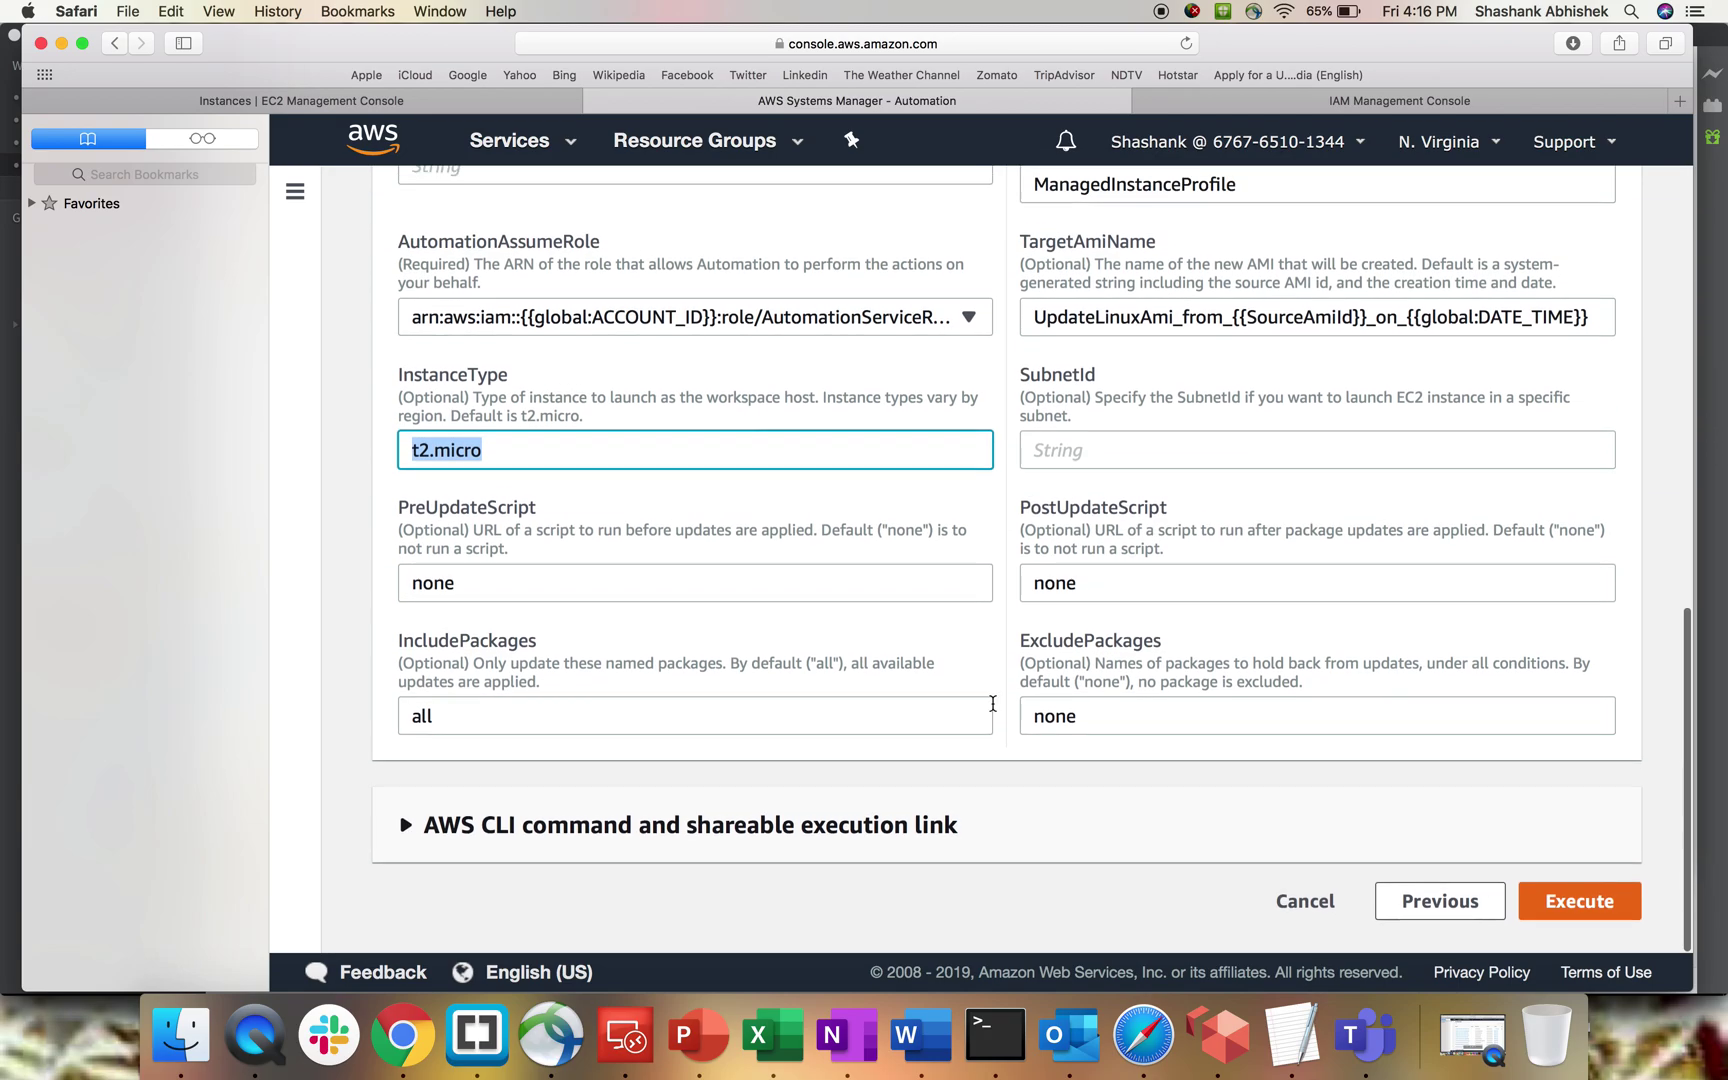
scroll(926, 706, up, 2)
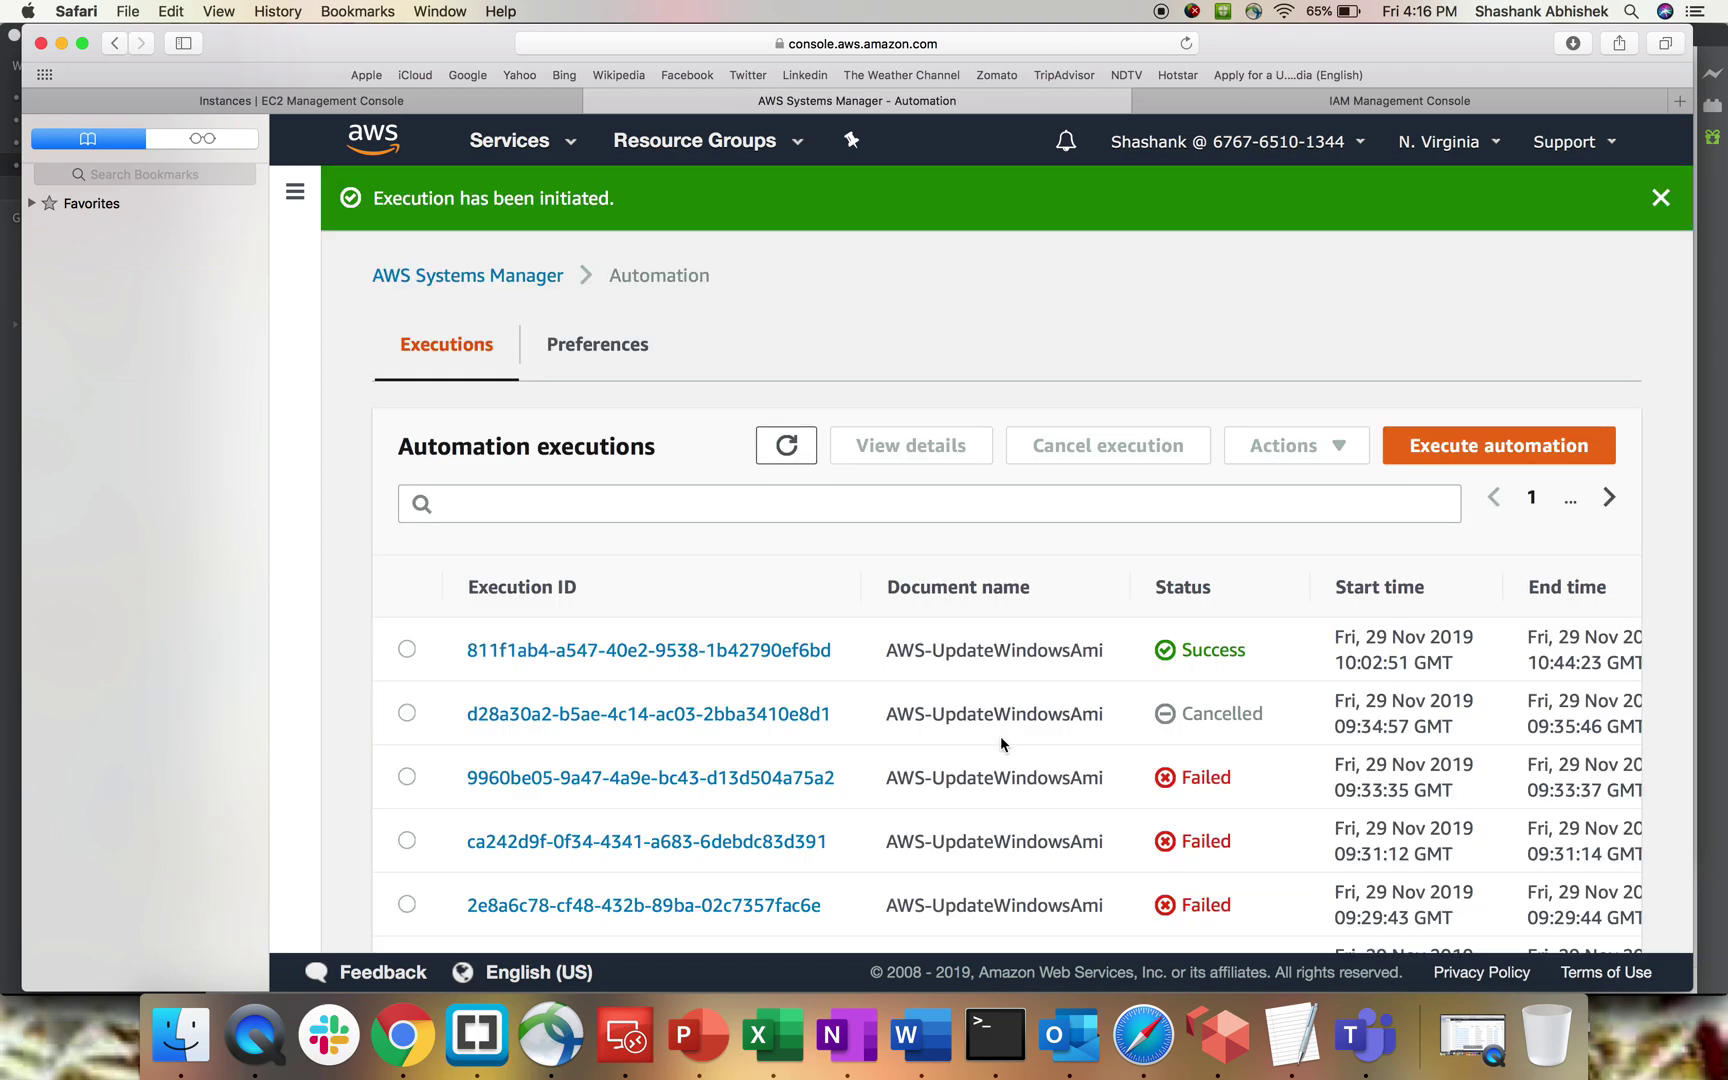
click(467, 101)
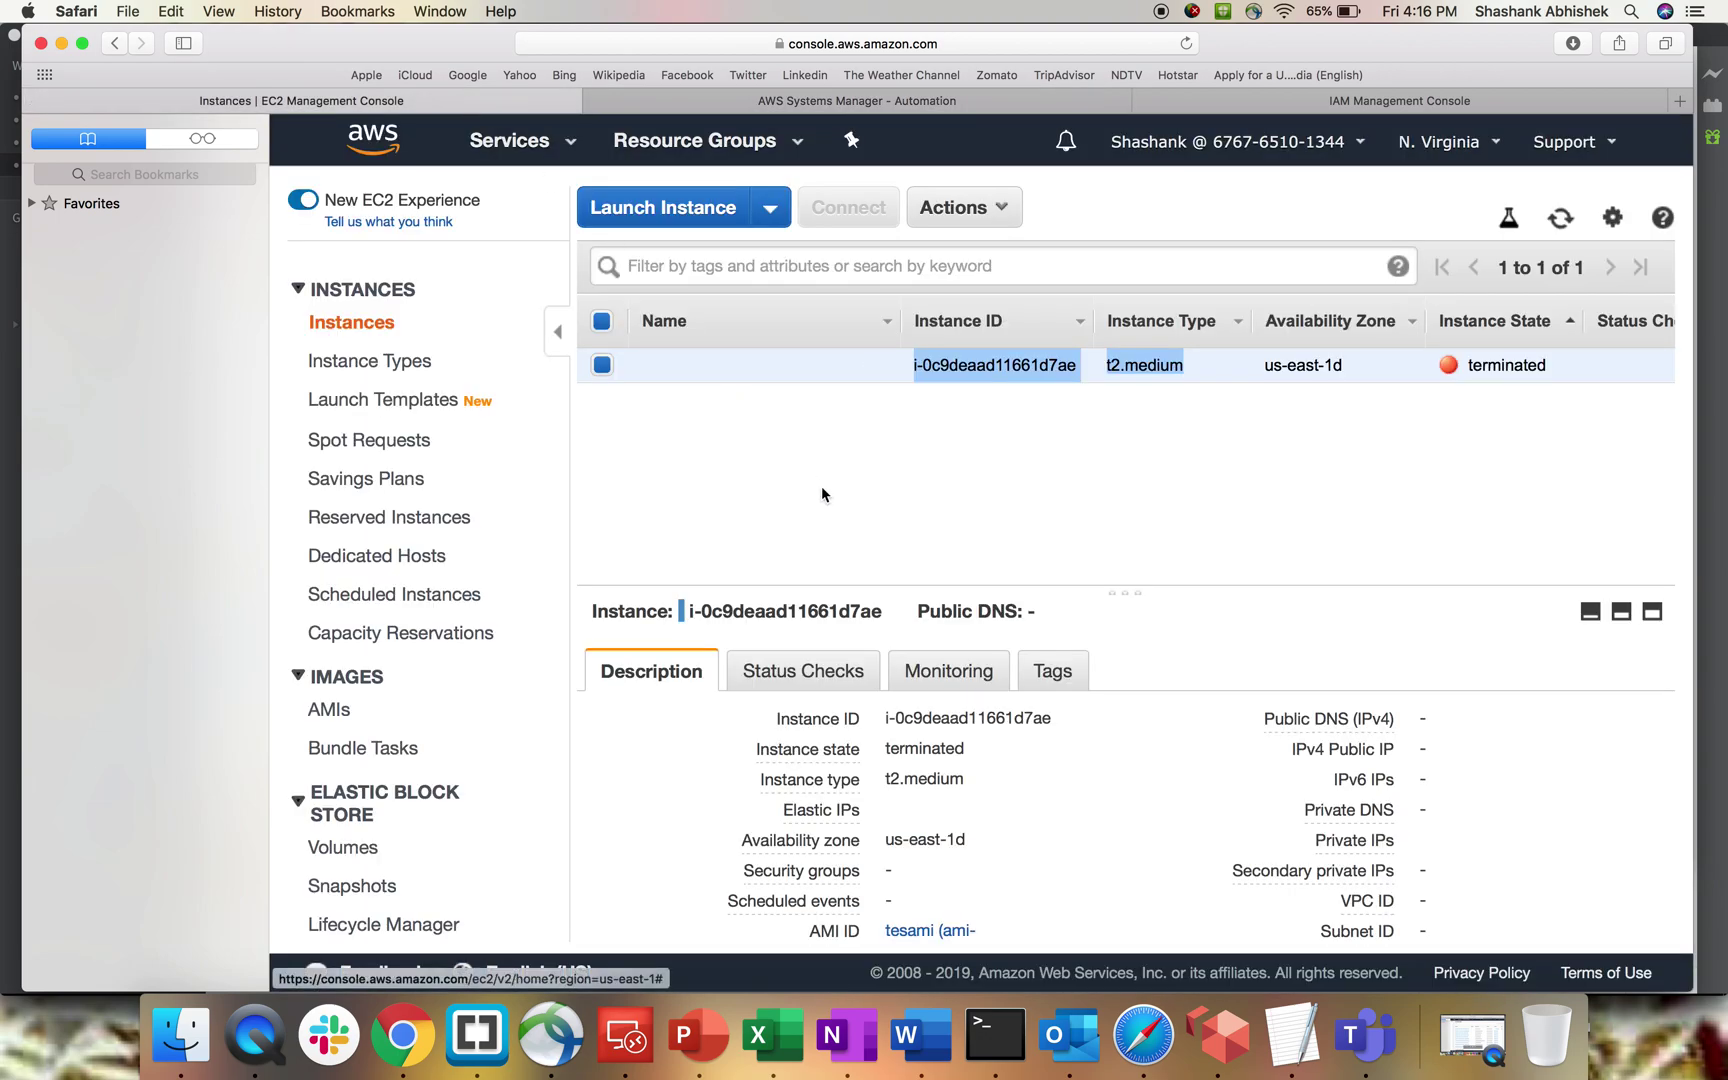